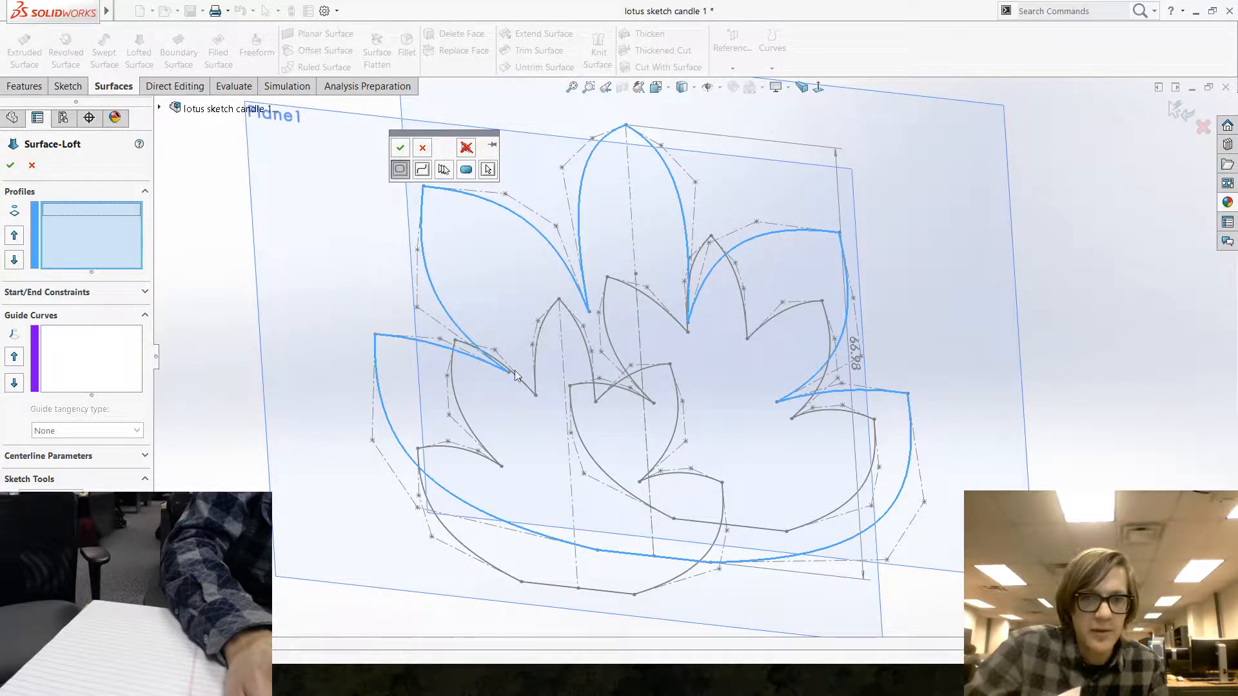
pyautogui.click(430, 150)
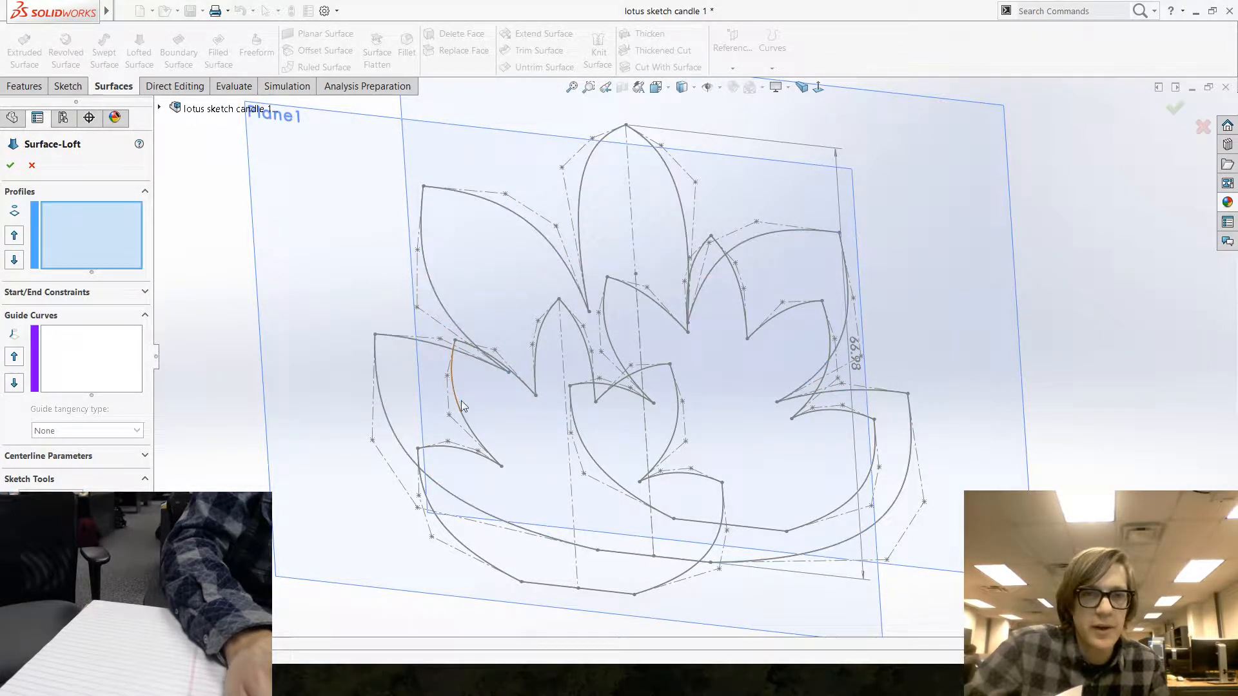
pyautogui.click(528, 387)
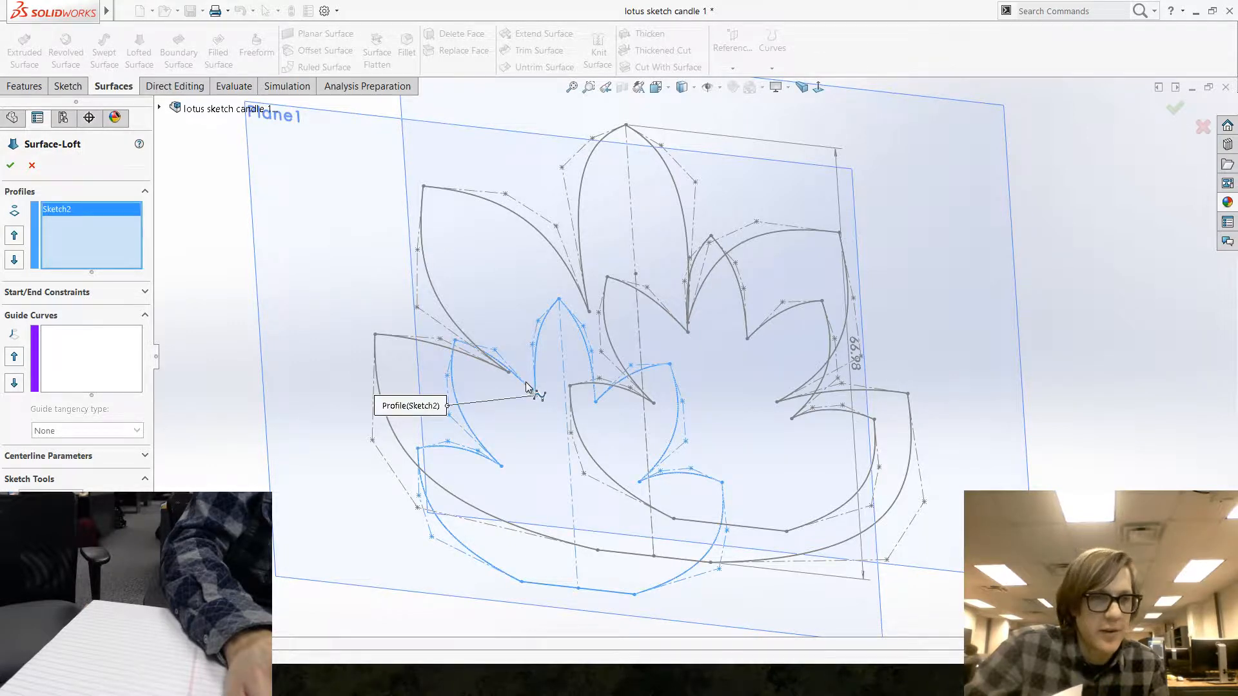
pyautogui.click(542, 237)
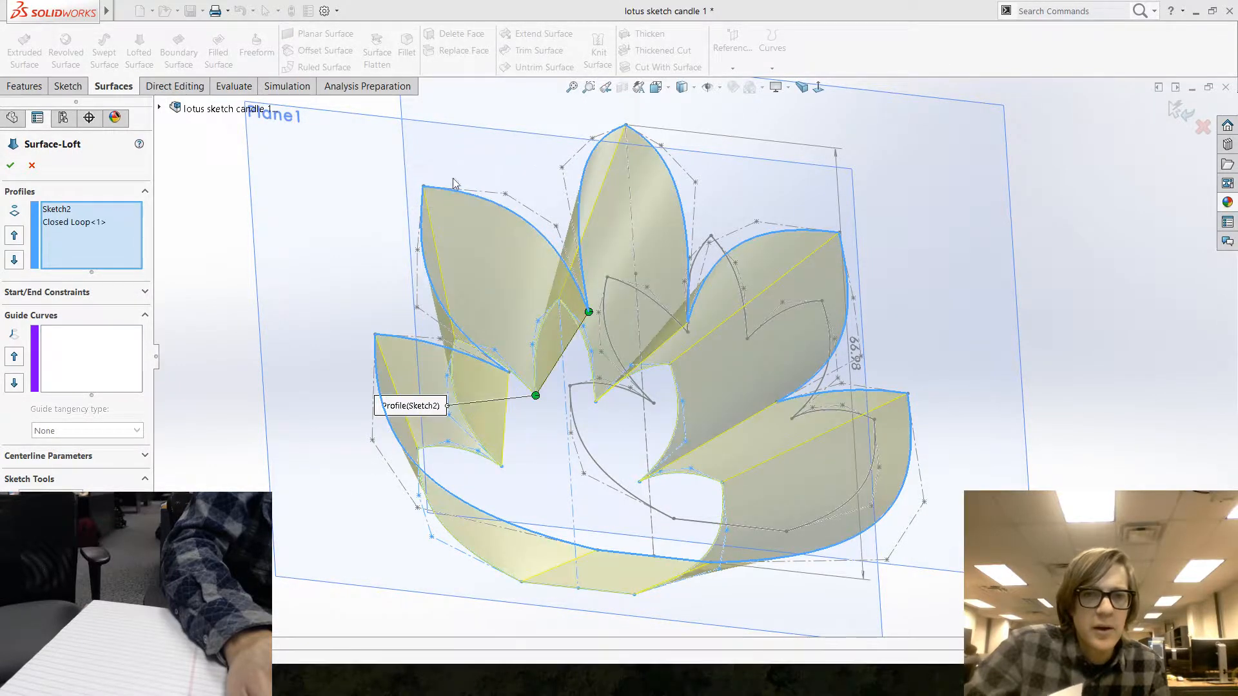
pyautogui.moveTo(593, 281); pyautogui.dragTo(566, 372, button='middle')
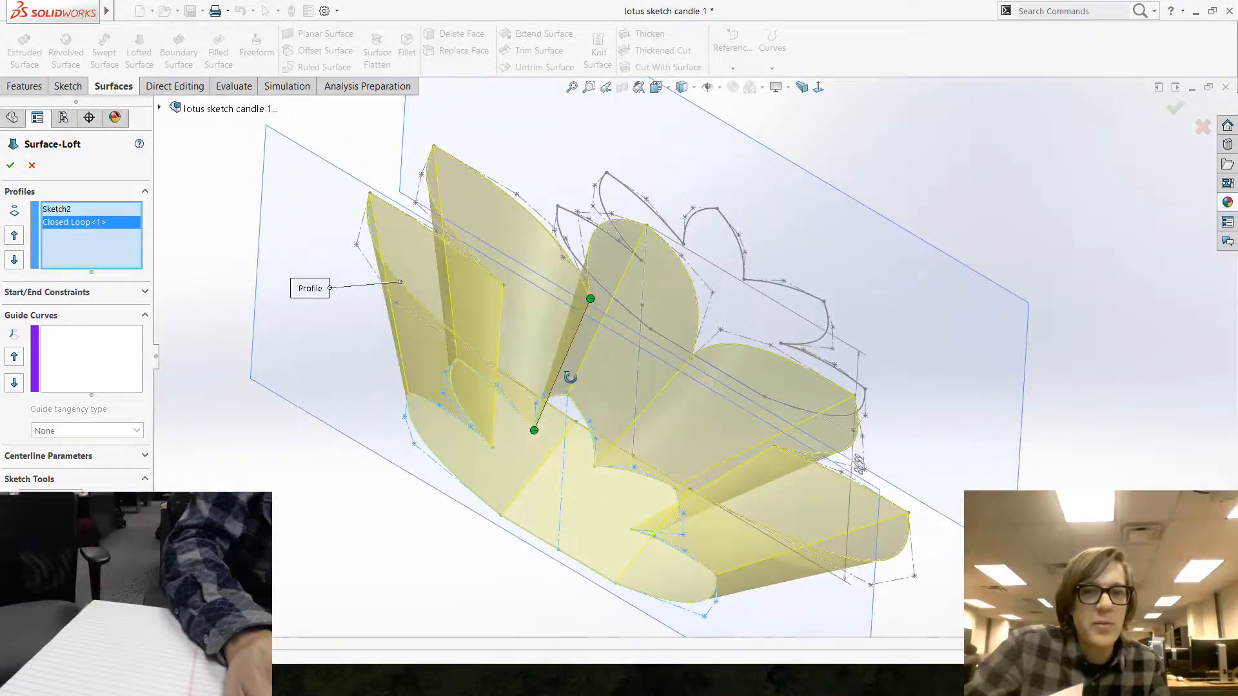
pyautogui.click(654, 216)
pyautogui.moveTo(653, 216)
pyautogui.mouseDown(button='middle')
pyautogui.moveTo(470, 240)
pyautogui.moveTo(368, 282)
pyautogui.moveTo(390, 310)
pyautogui.moveTo(595, 256)
pyautogui.moveTo(467, 337)
pyautogui.moveTo(548, 359)
pyautogui.moveTo(590, 416)
pyautogui.mouseUp(button='middle')
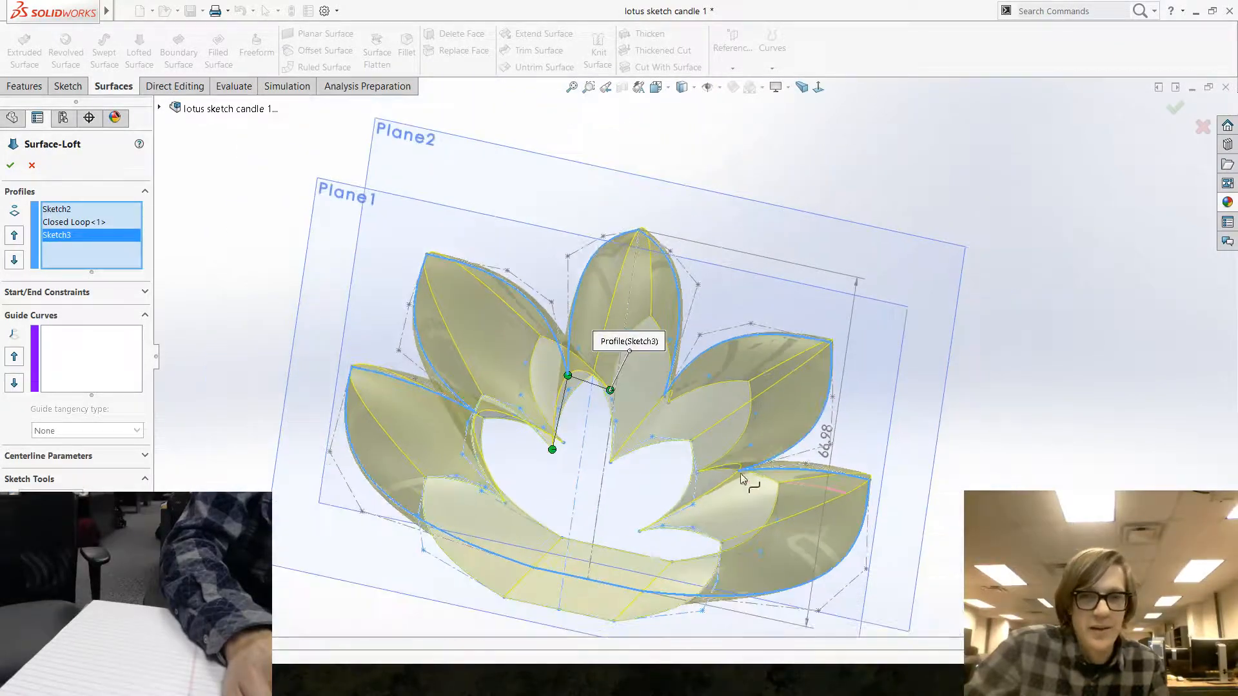
pyautogui.moveTo(740, 473); pyautogui.dragTo(677, 482, button='middle')
pyautogui.rightClick(112, 254)
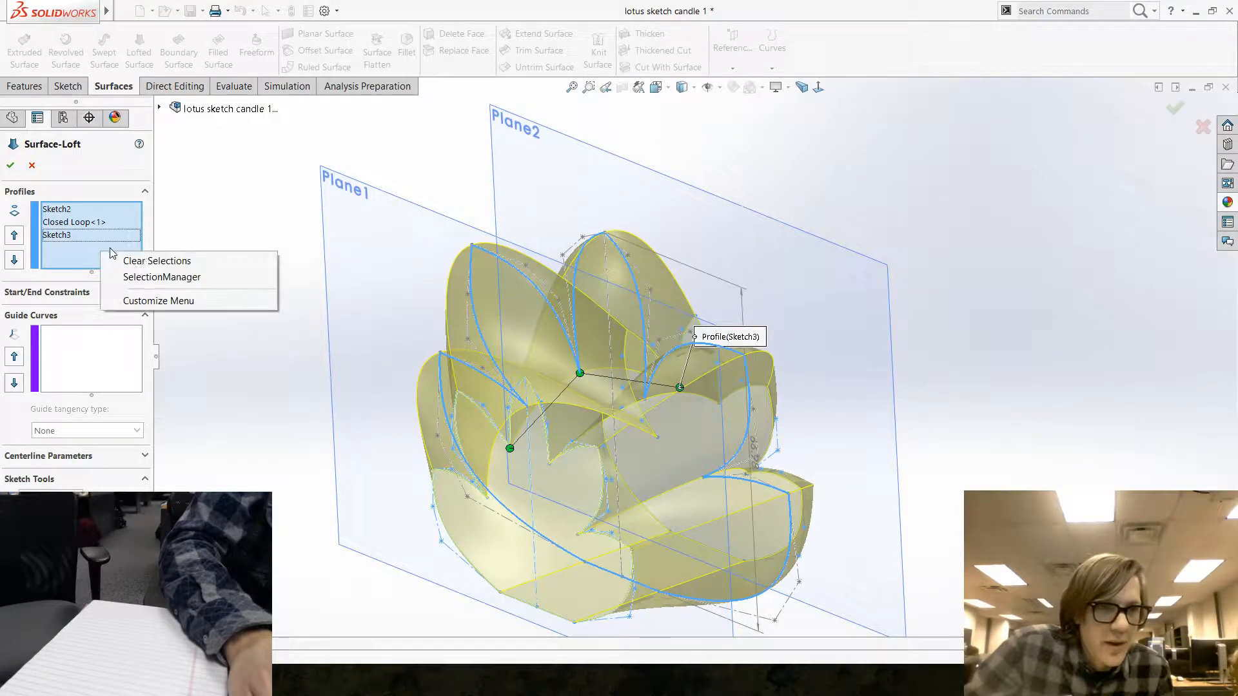
pyautogui.click(145, 260)
# Select the small lotus sketch on Plane1, the large middle outline as a closed loop, and the small sketch on Plane2 as loft profiles.
pyautogui.scroll(-5, 535, 431)
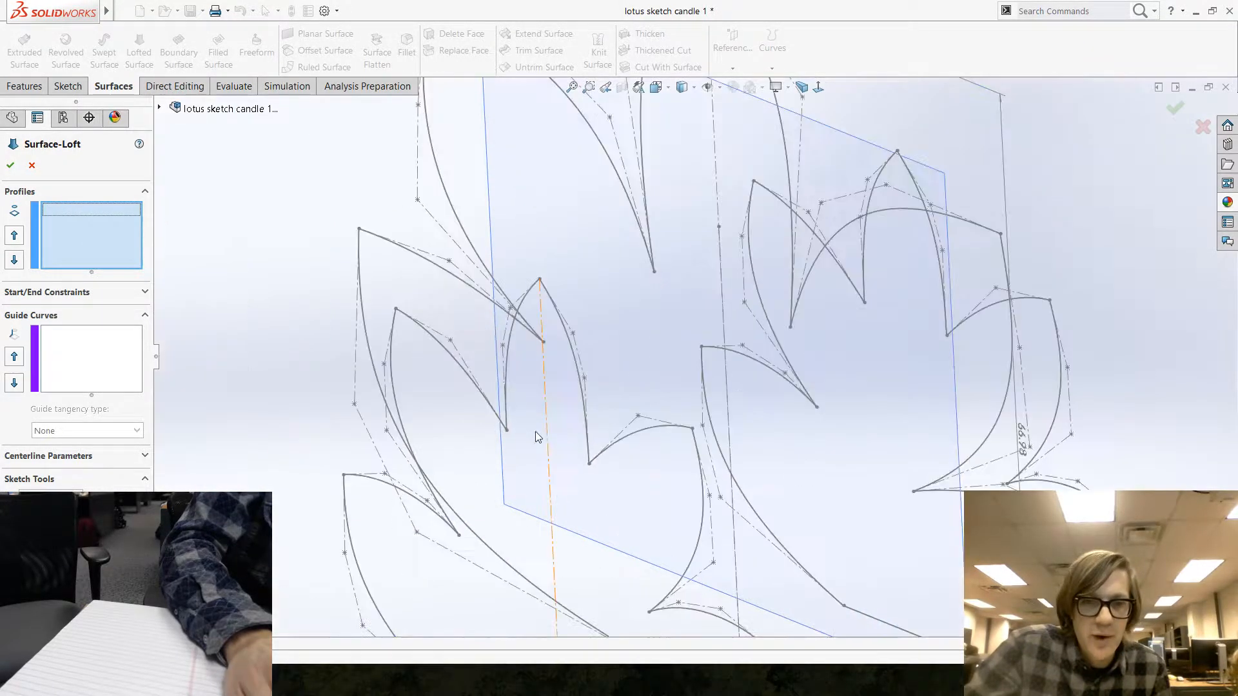
pyautogui.click(511, 349)
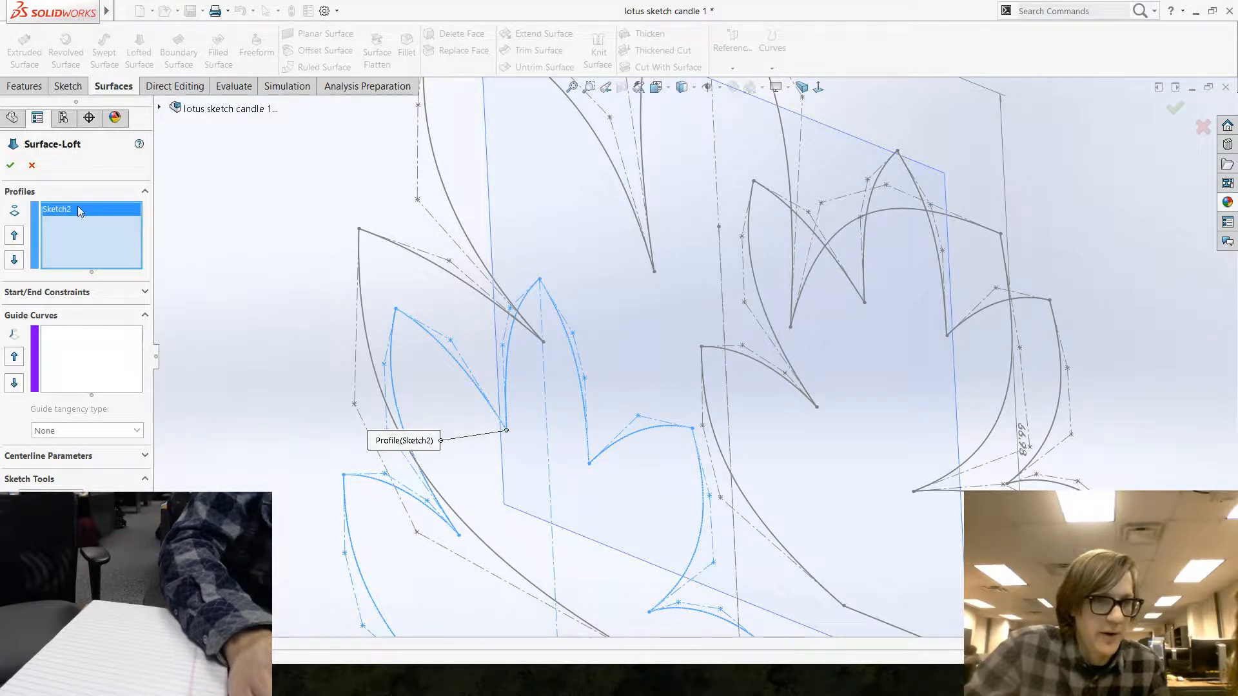
pyautogui.scroll(2, 694, 230)
pyautogui.scroll(-1, 677, 169)
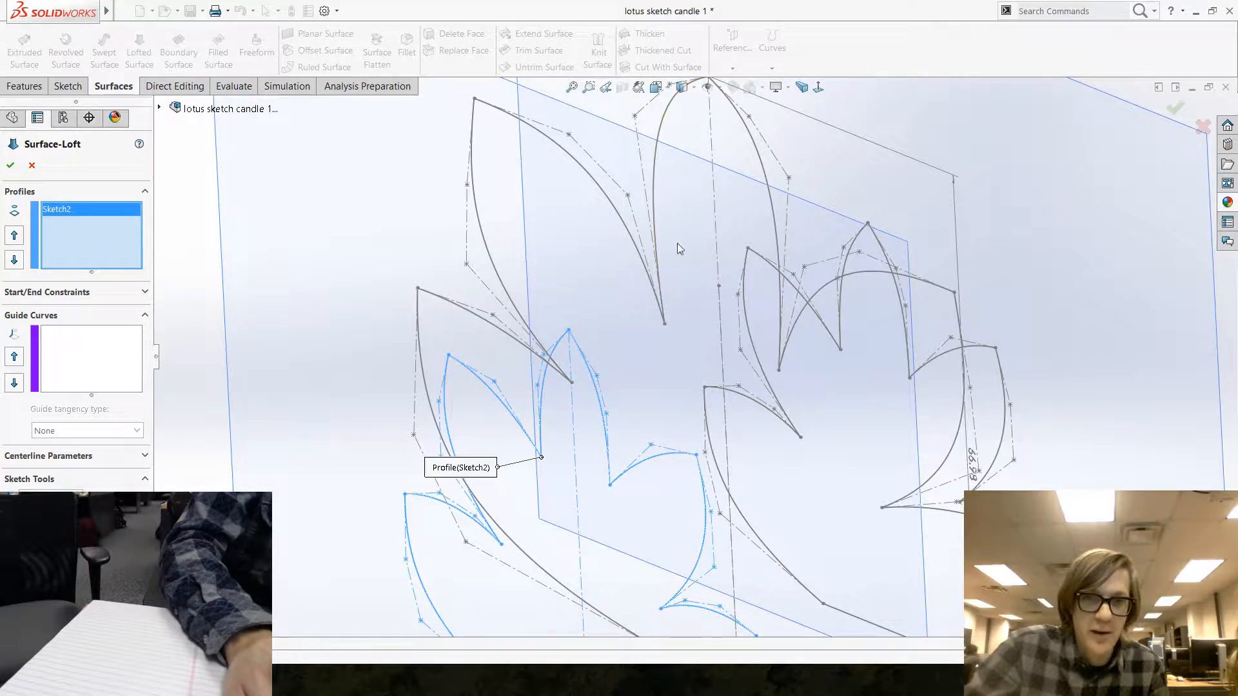
pyautogui.click(655, 156)
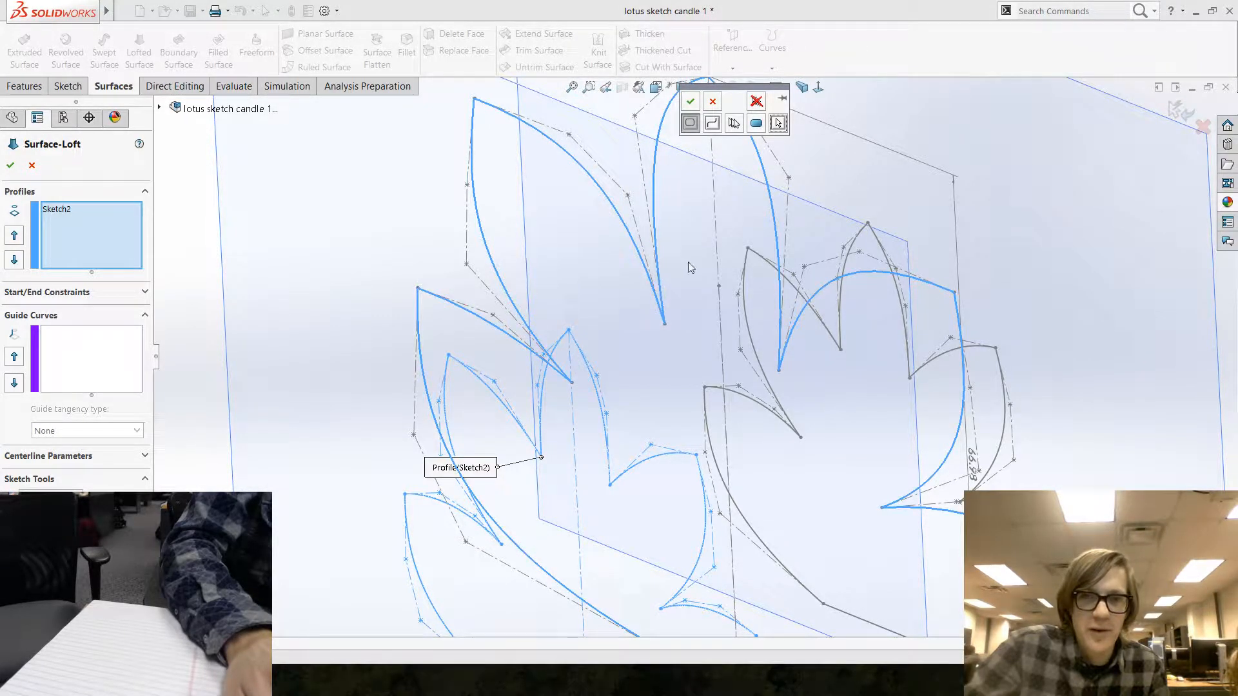
pyautogui.scroll(2, 710, 311)
pyautogui.scroll(-1, 709, 311)
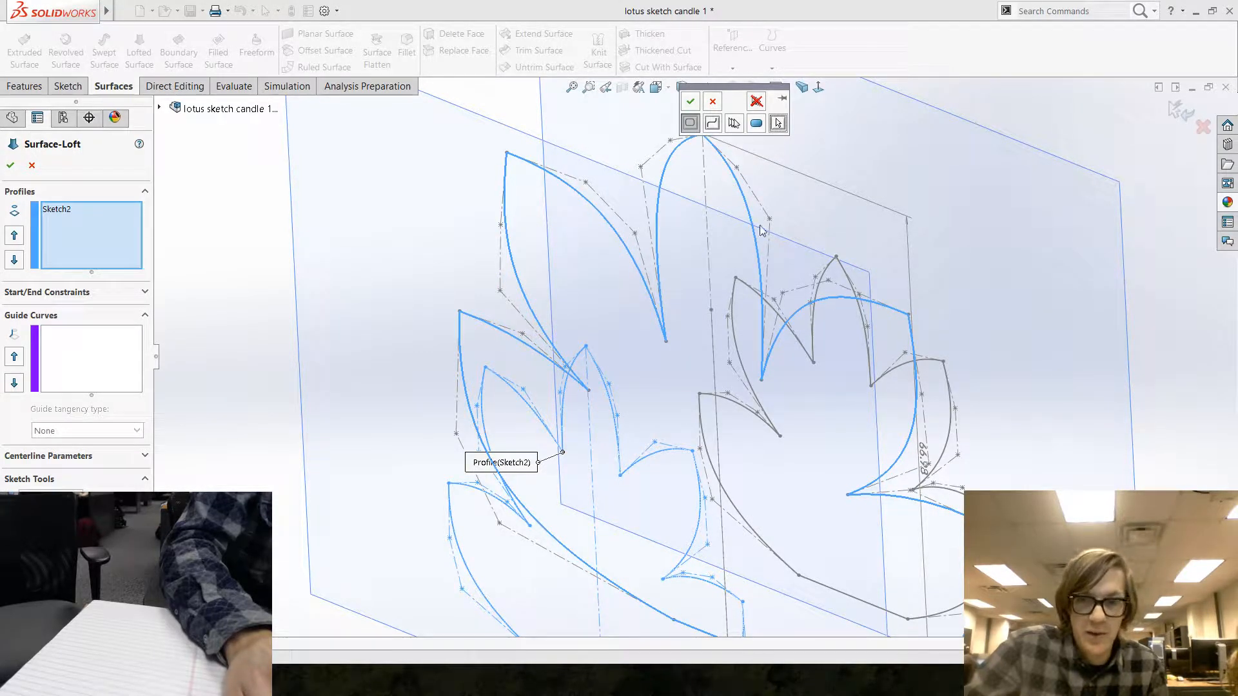
pyautogui.click(691, 102)
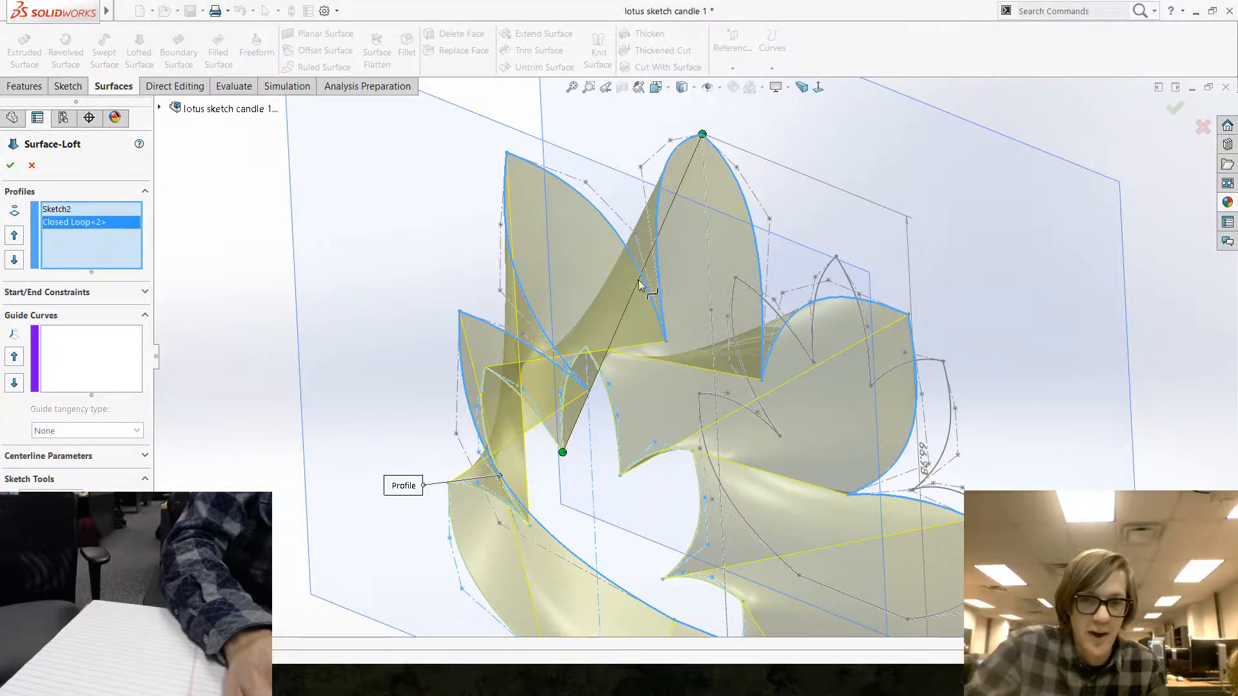
pyautogui.moveTo(704, 339); pyautogui.dragTo(682, 373, button='middle')
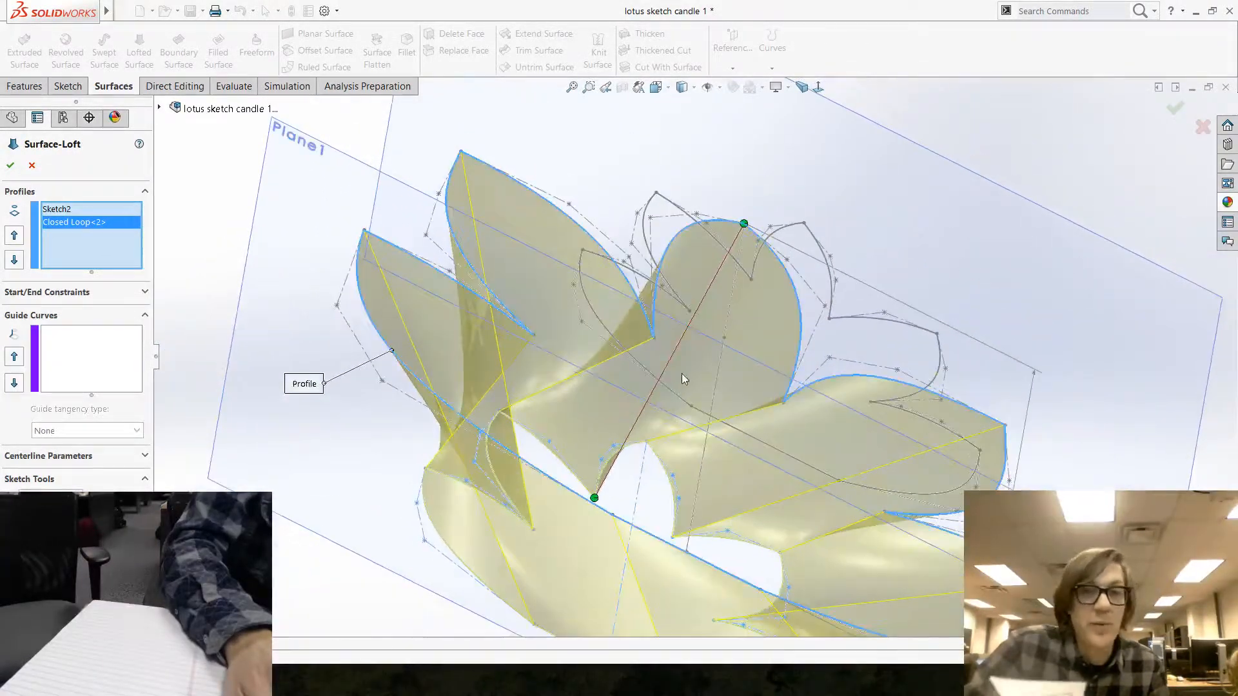
pyautogui.click(784, 233)
pyautogui.moveTo(784, 233)
pyautogui.mouseDown(button='middle')
pyautogui.moveTo(641, 404)
pyautogui.moveTo(719, 283)
pyautogui.moveTo(618, 294)
pyautogui.moveTo(636, 323)
pyautogui.moveTo(655, 292)
pyautogui.moveTo(674, 416)
pyautogui.mouseUp(button='middle')
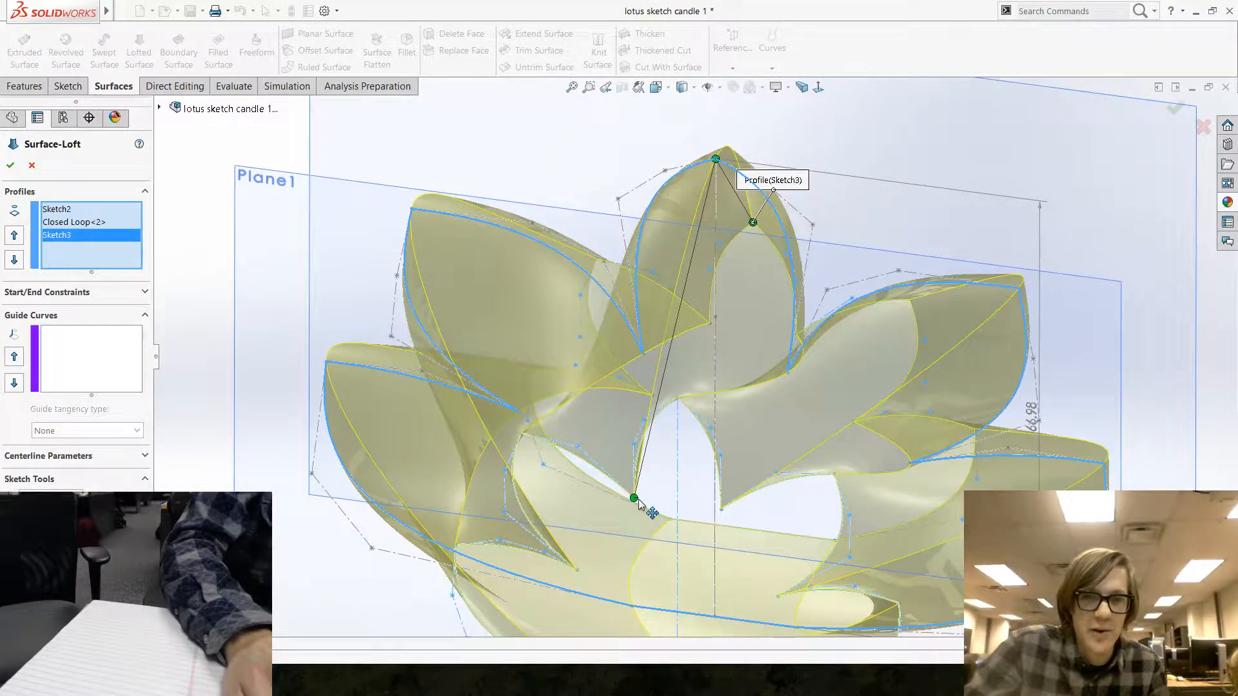
# Align the loft connector points on the central petal tips of all three profiles and create the surface loft.
pyautogui.moveTo(638, 500); pyautogui.dragTo(661, 455)
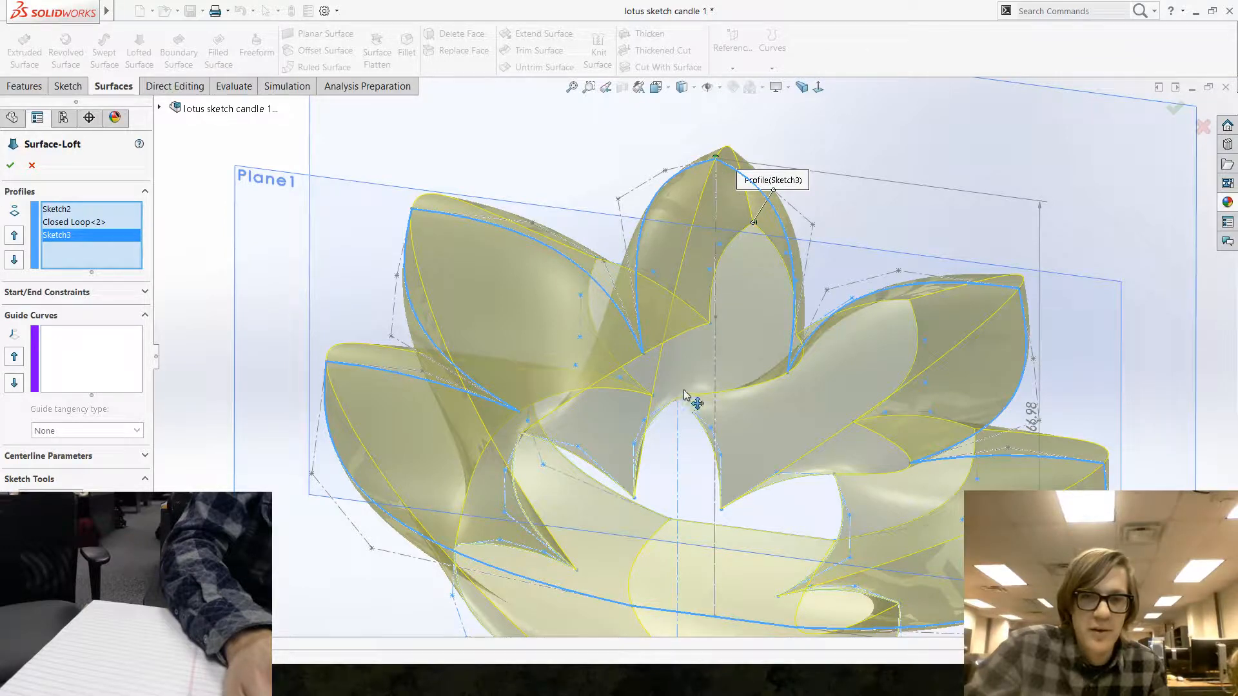
pyautogui.moveTo(678, 477); pyautogui.dragTo(622, 419, button='middle')
pyautogui.moveTo(618, 389); pyautogui.dragTo(607, 444)
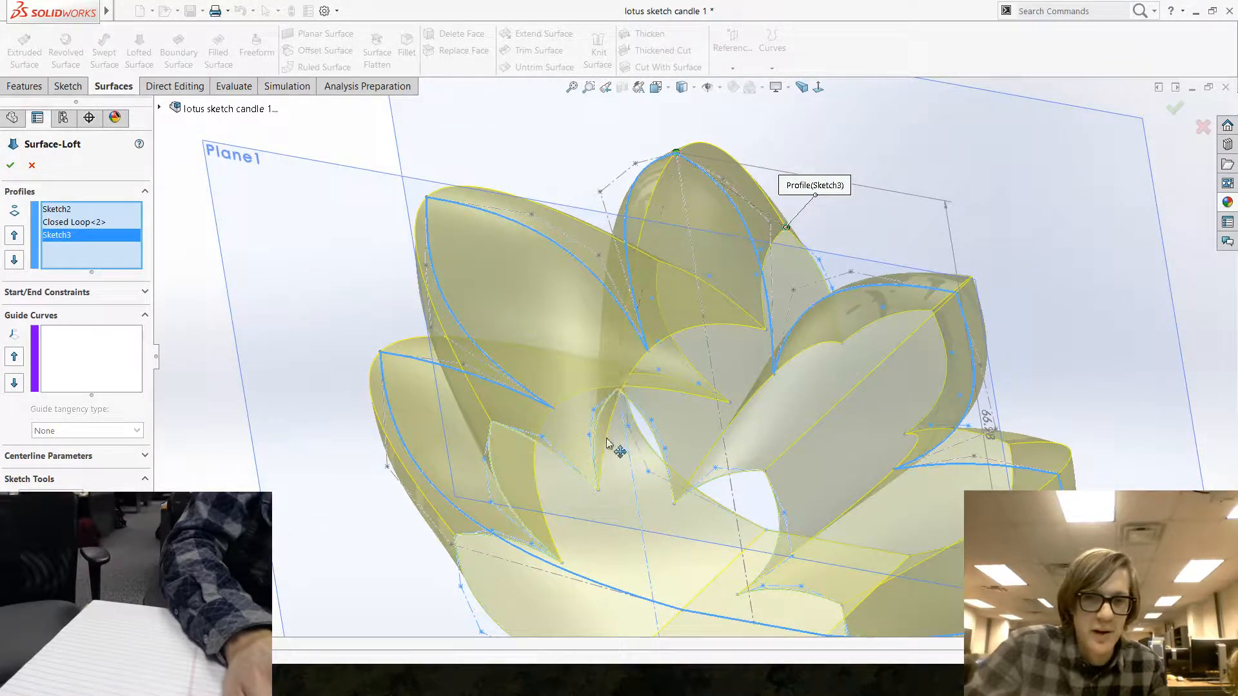
pyautogui.moveTo(602, 495); pyautogui.dragTo(599, 497)
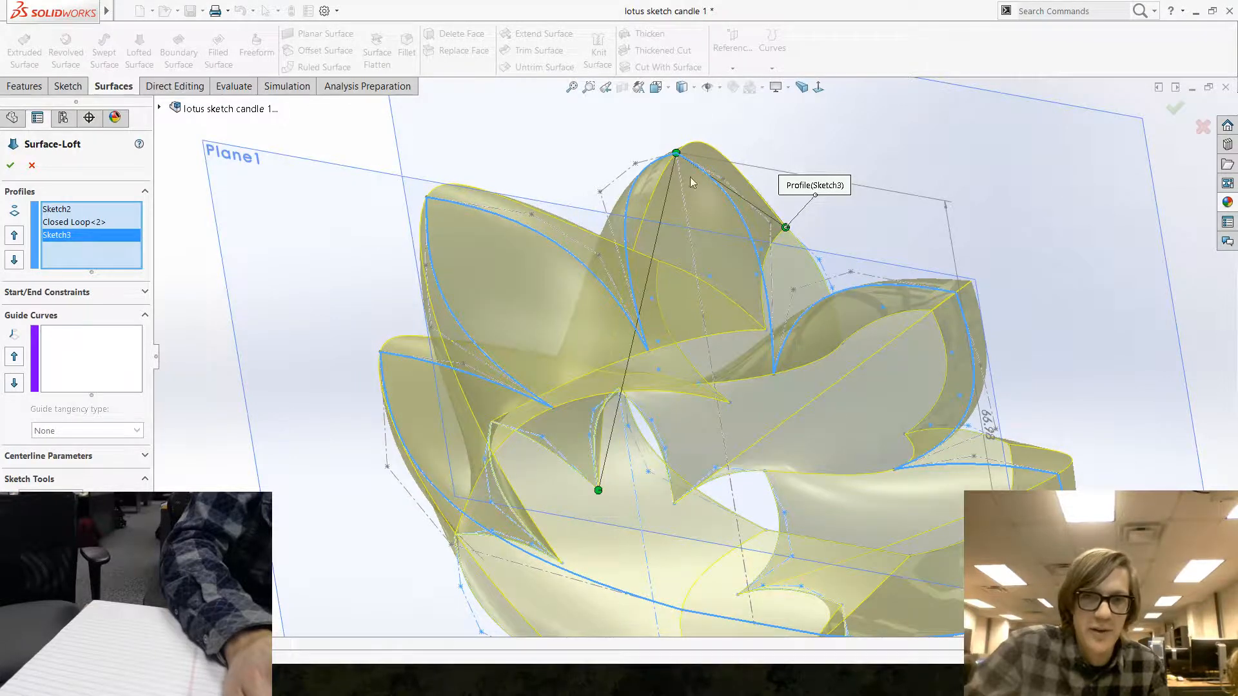
pyautogui.moveTo(785, 229); pyautogui.dragTo(849, 366)
pyautogui.moveTo(655, 439); pyautogui.dragTo(642, 497, button='middle')
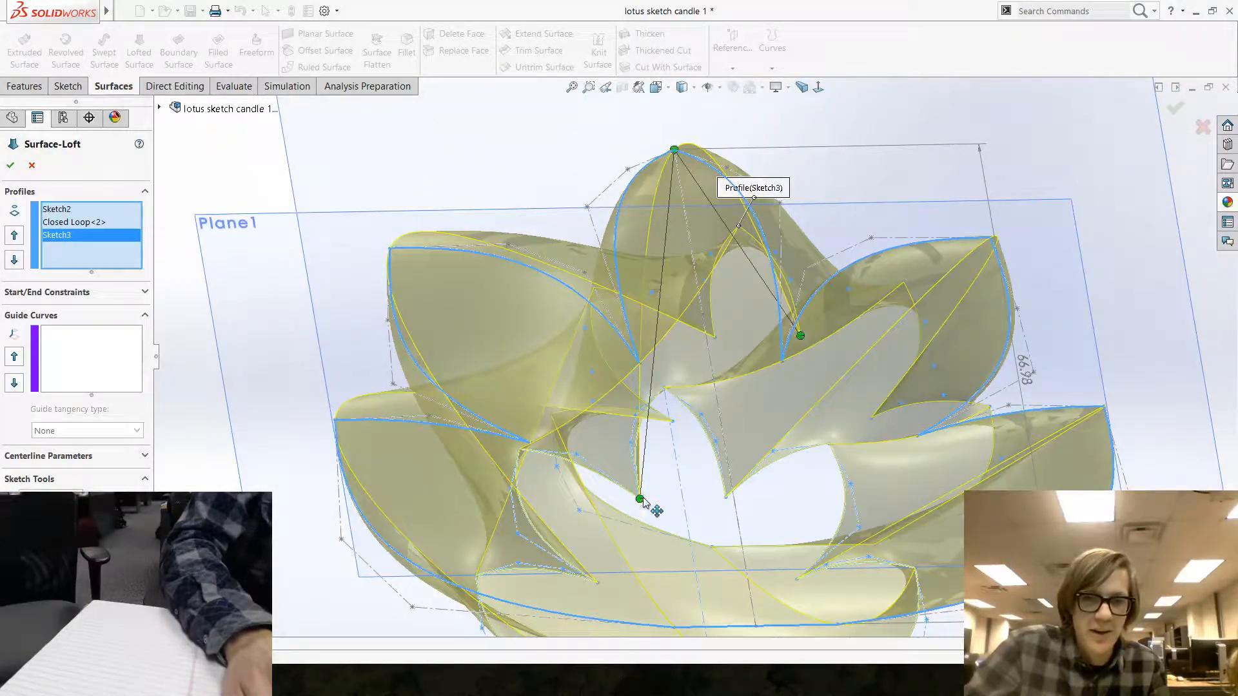
pyautogui.moveTo(641, 500); pyautogui.dragTo(672, 381)
pyautogui.moveTo(670, 394); pyautogui.dragTo(752, 374, button='middle')
pyautogui.moveTo(781, 355); pyautogui.dragTo(760, 338)
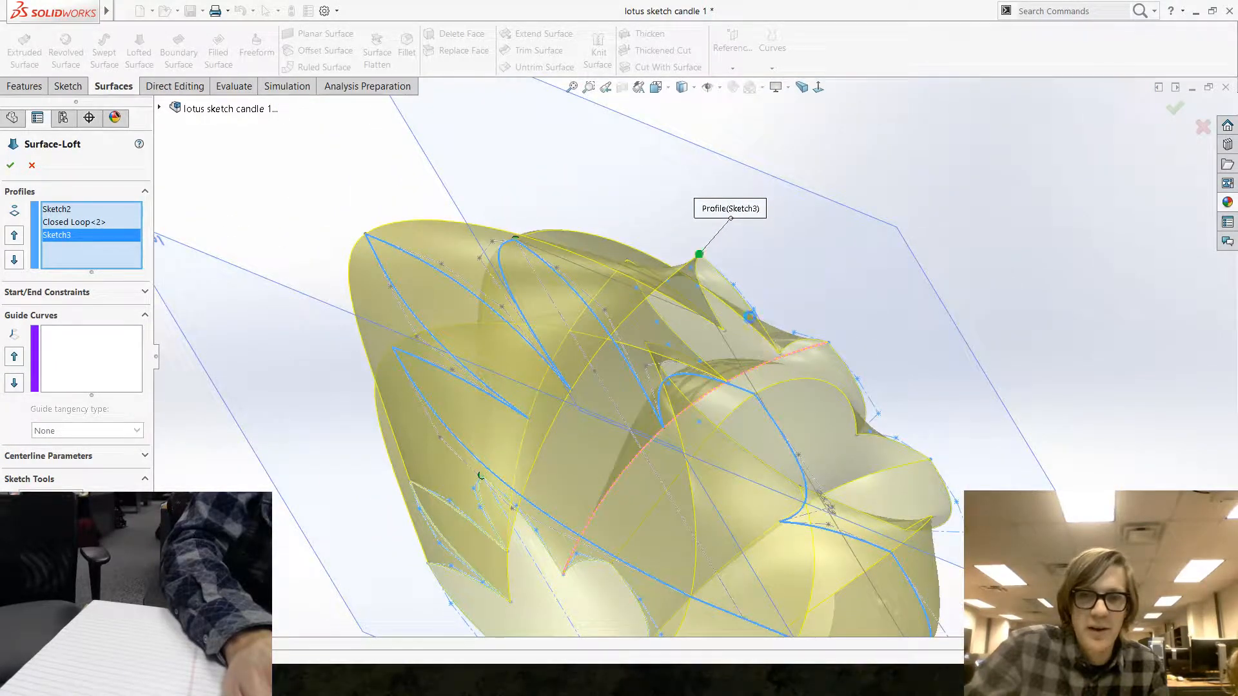
pyautogui.moveTo(668, 408); pyautogui.dragTo(606, 371, button='middle')
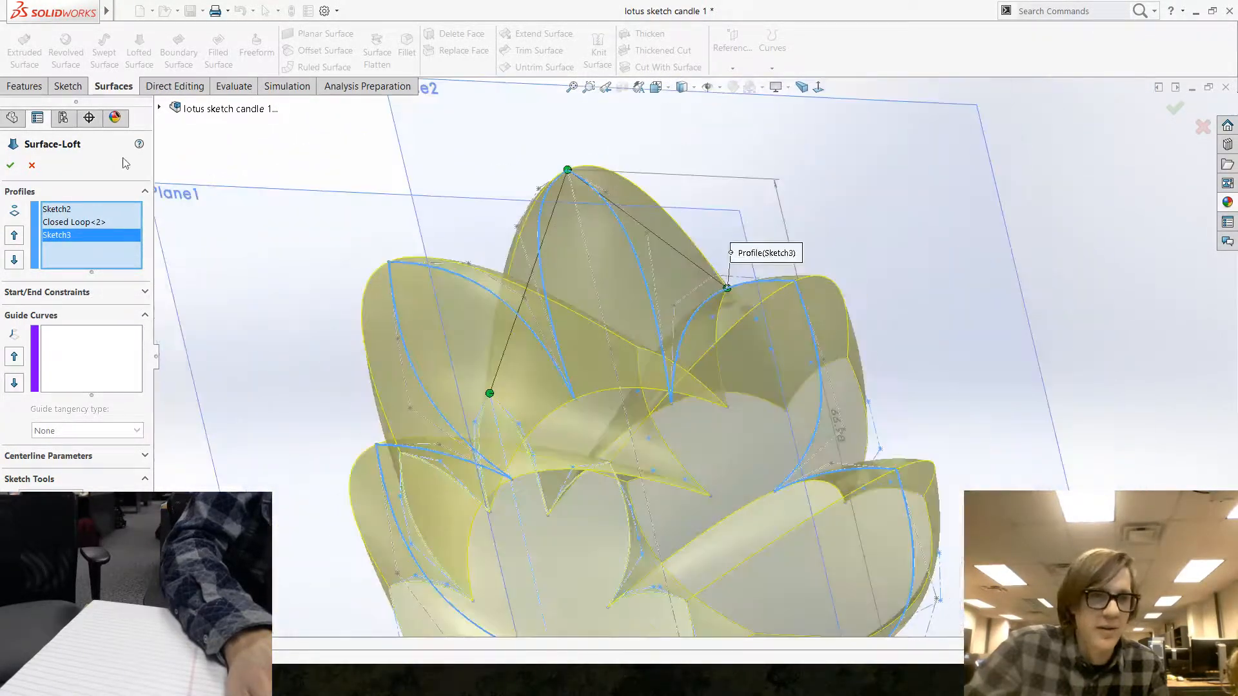
pyautogui.click(10, 165)
# Cap the loft's open end on the Plane1 side with a planar surface bounded by its open edge loop.
pyautogui.scroll(5, 657, 418)
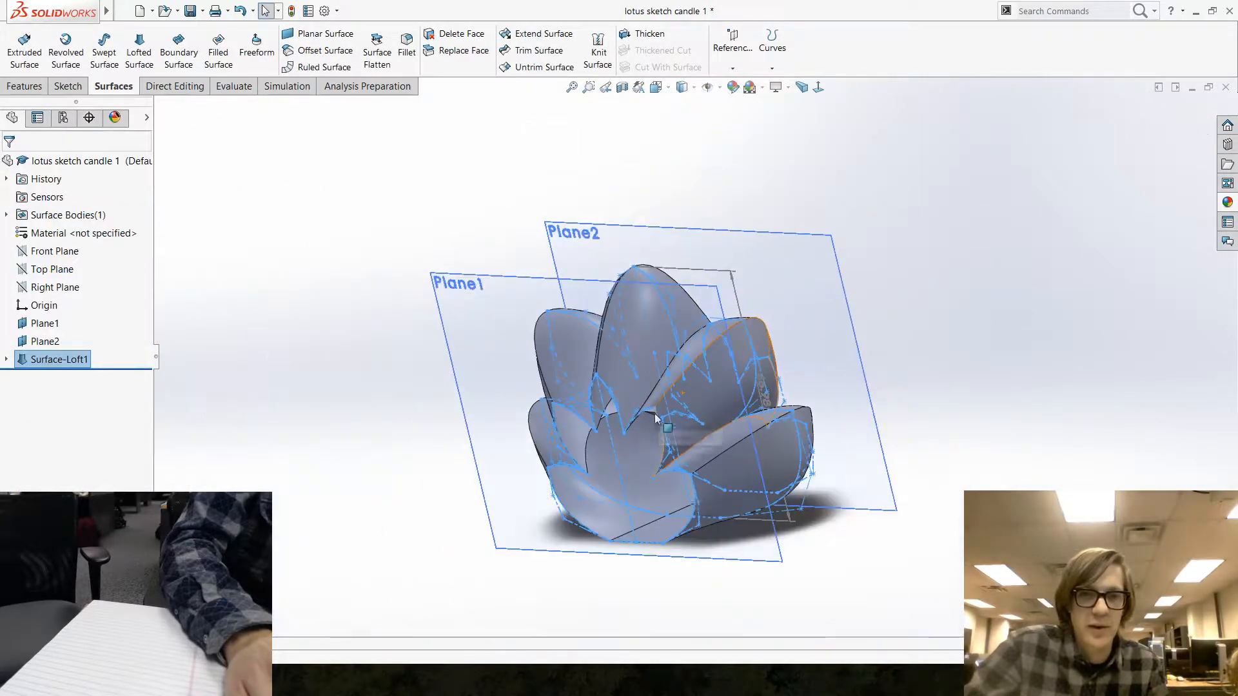
pyautogui.moveTo(657, 418); pyautogui.dragTo(579, 419, button='middle')
pyautogui.click(318, 216)
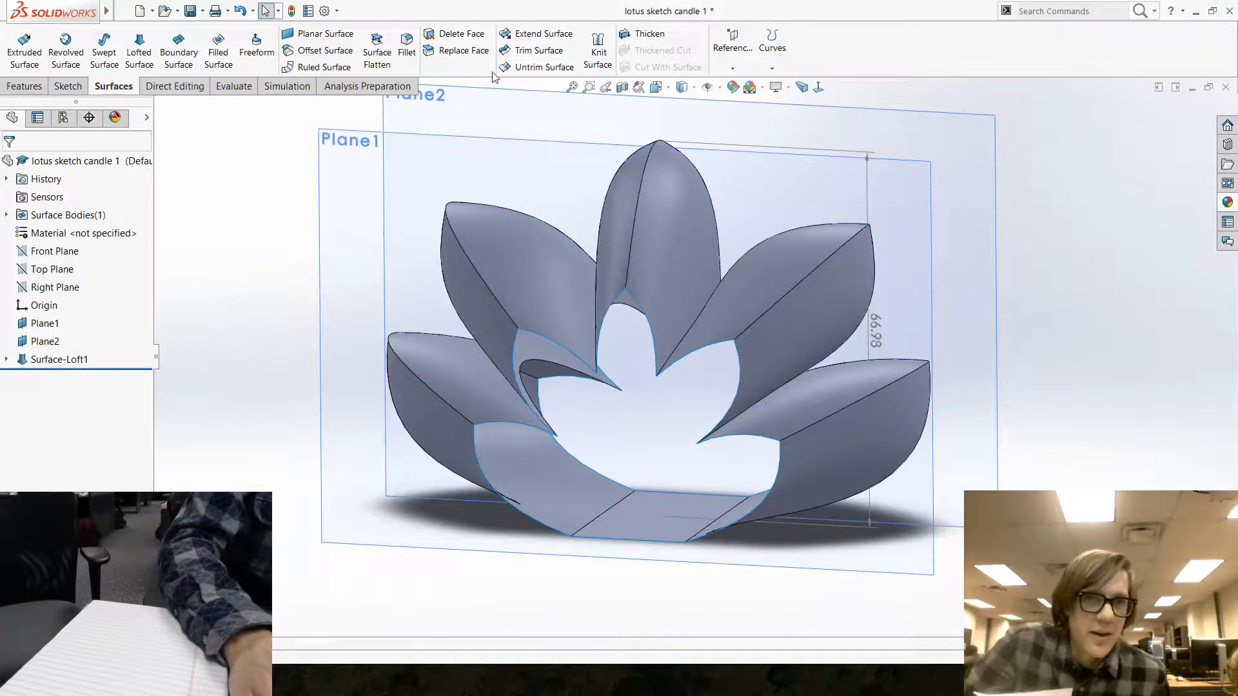
pyautogui.click(341, 36)
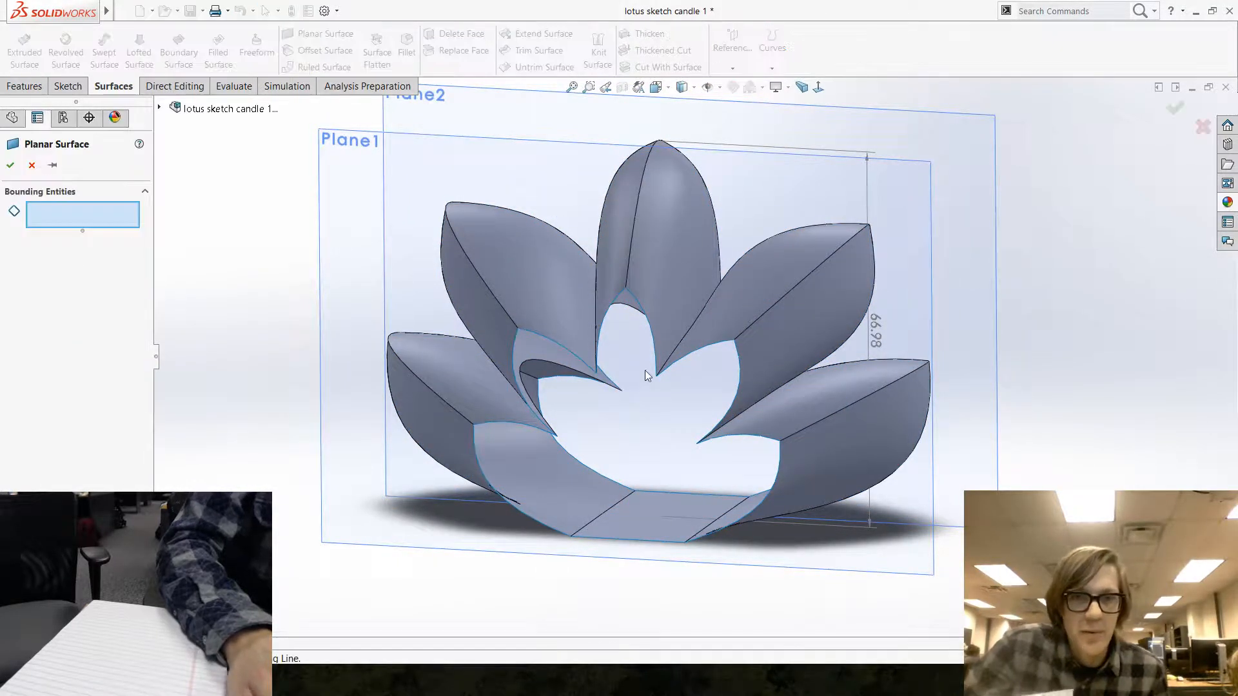
pyautogui.rightClick(648, 320)
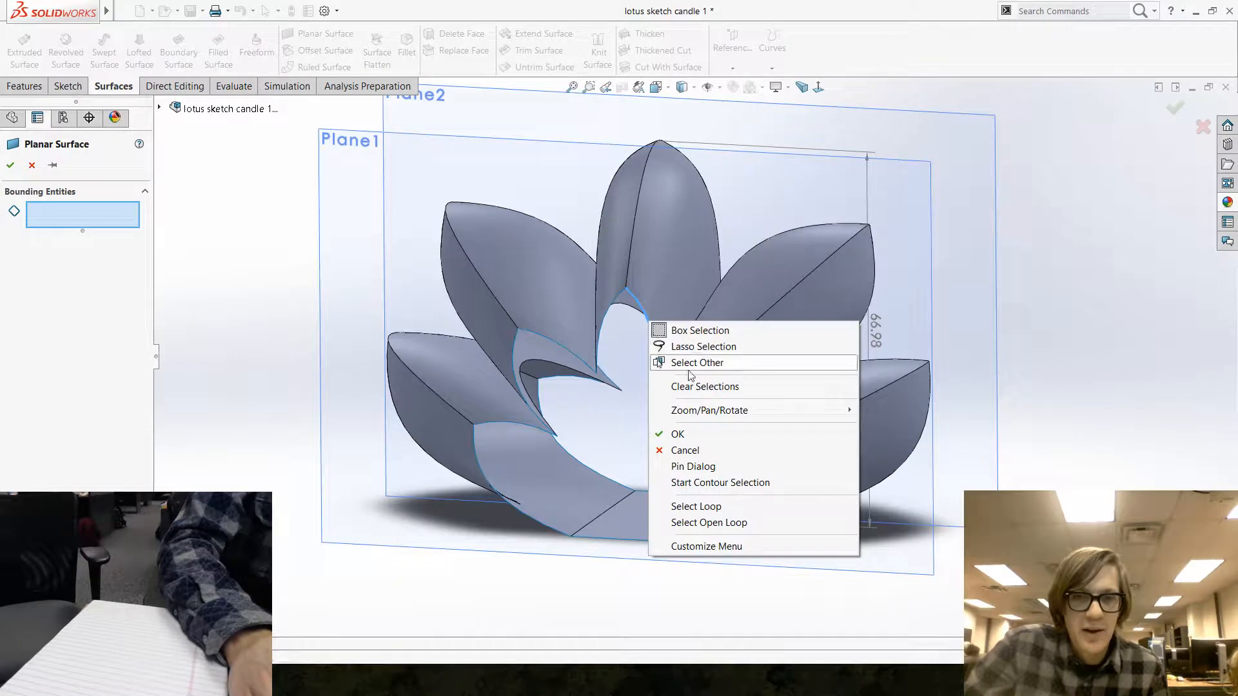
pyautogui.click(721, 521)
pyautogui.press('Return')
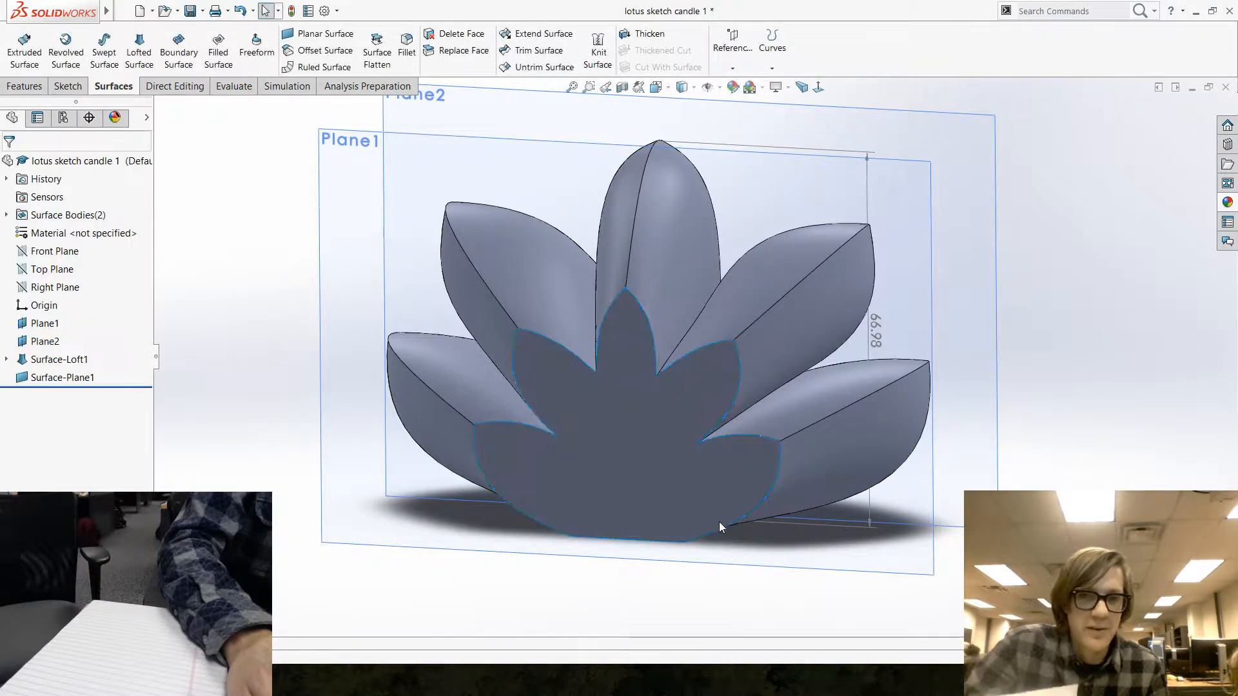
# Close the loft's opposite end on the Plane2 side with a planar surface bounded by its open edge loop.
pyautogui.moveTo(718, 521); pyautogui.dragTo(660, 352, button='middle')
pyautogui.press('Return')
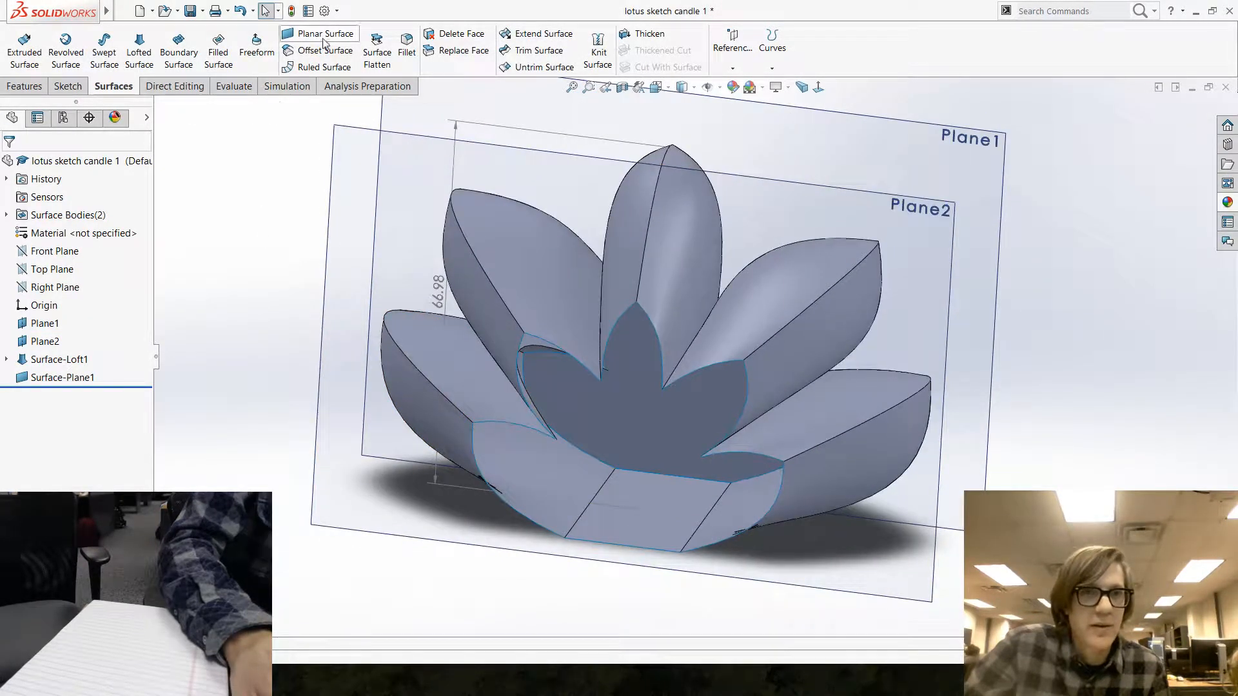
pyautogui.rightClick(655, 327)
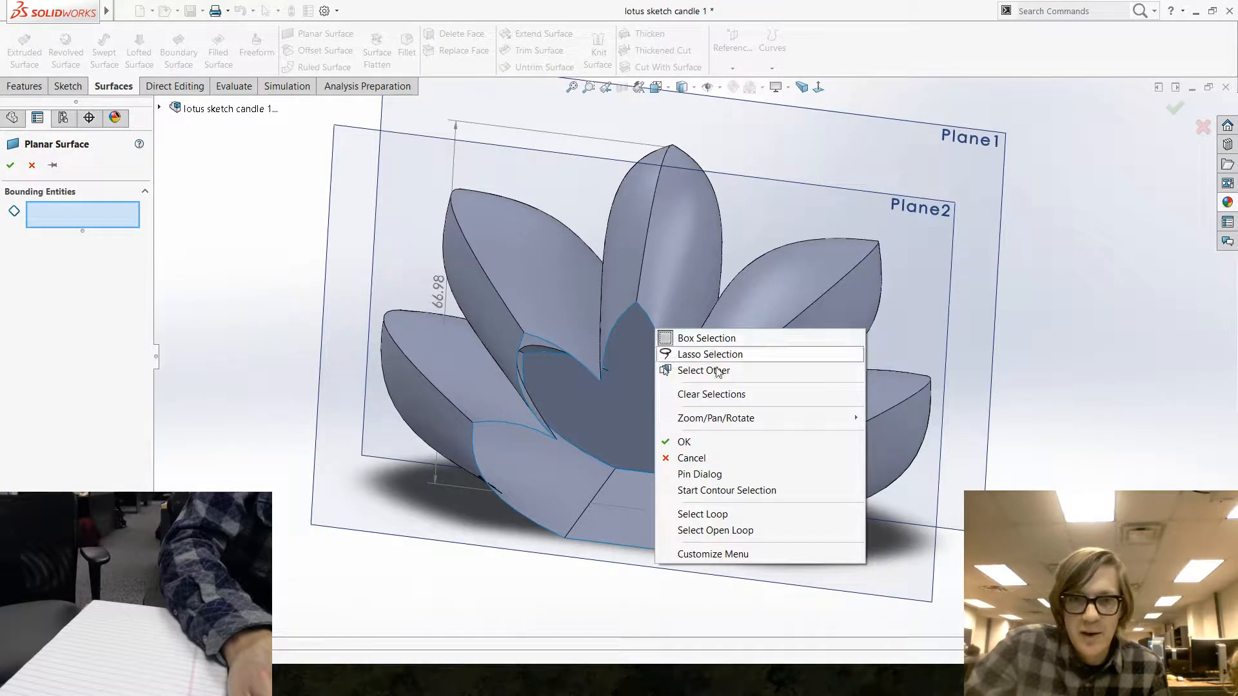
pyautogui.click(737, 535)
pyautogui.rightClick(736, 537)
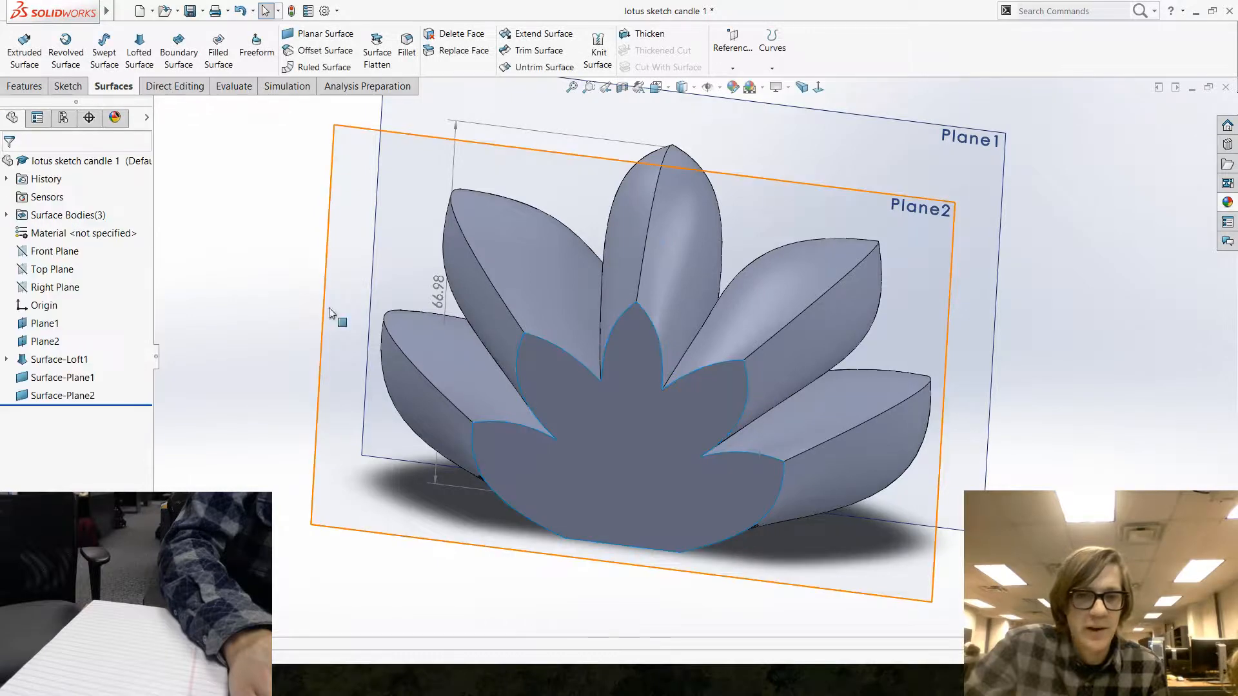
# Knit the lofted surface and both planar end surfaces together with Create solid enabled.
pyautogui.click(598, 52)
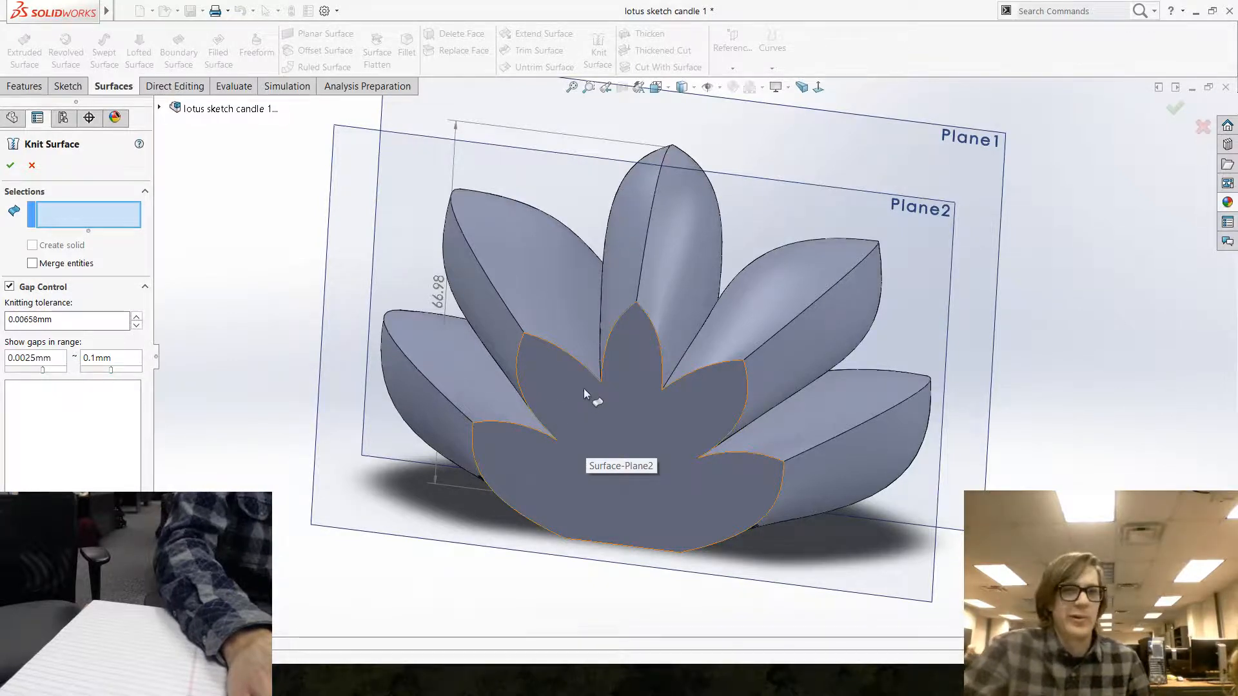
pyautogui.click(586, 431)
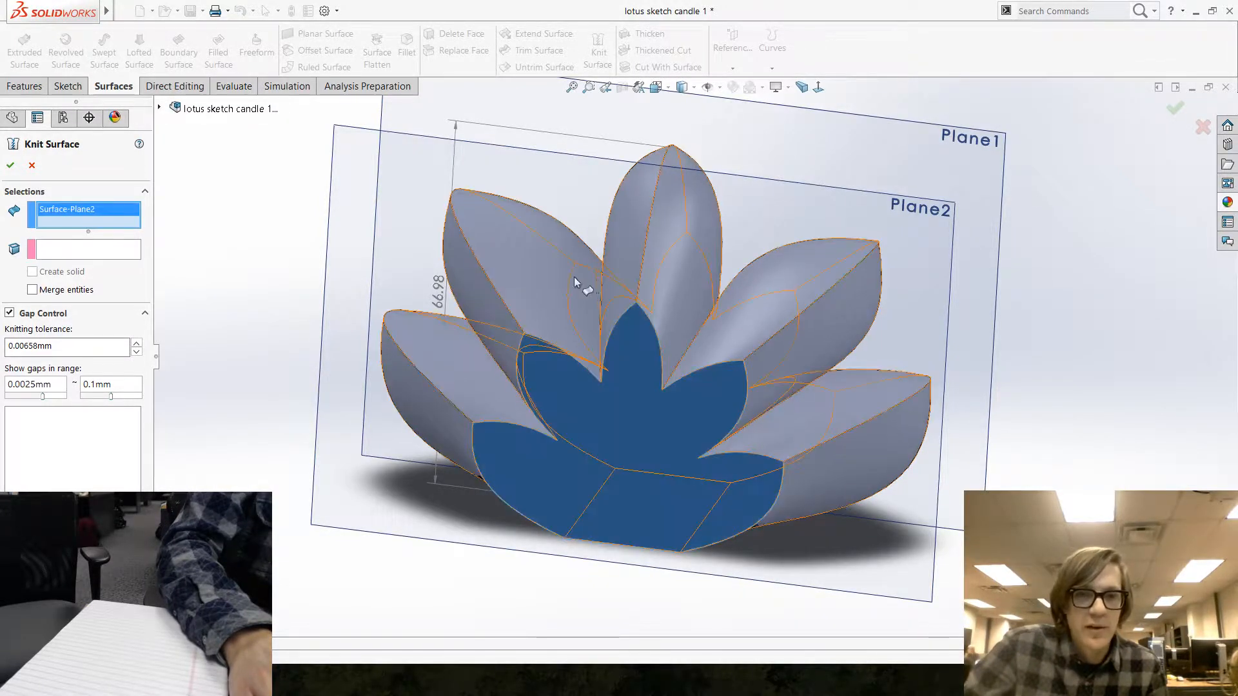
pyautogui.click(774, 331)
pyautogui.moveTo(774, 332); pyautogui.dragTo(780, 436, button='middle')
pyautogui.click(780, 436)
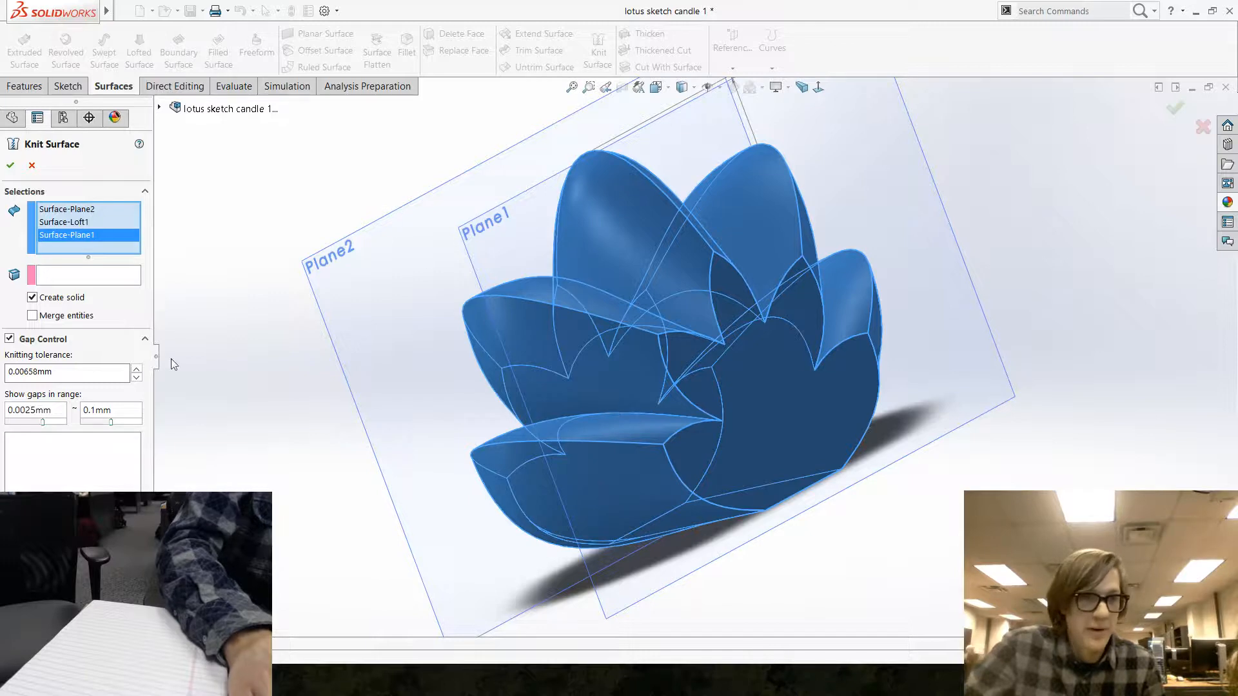
pyautogui.click(12, 164)
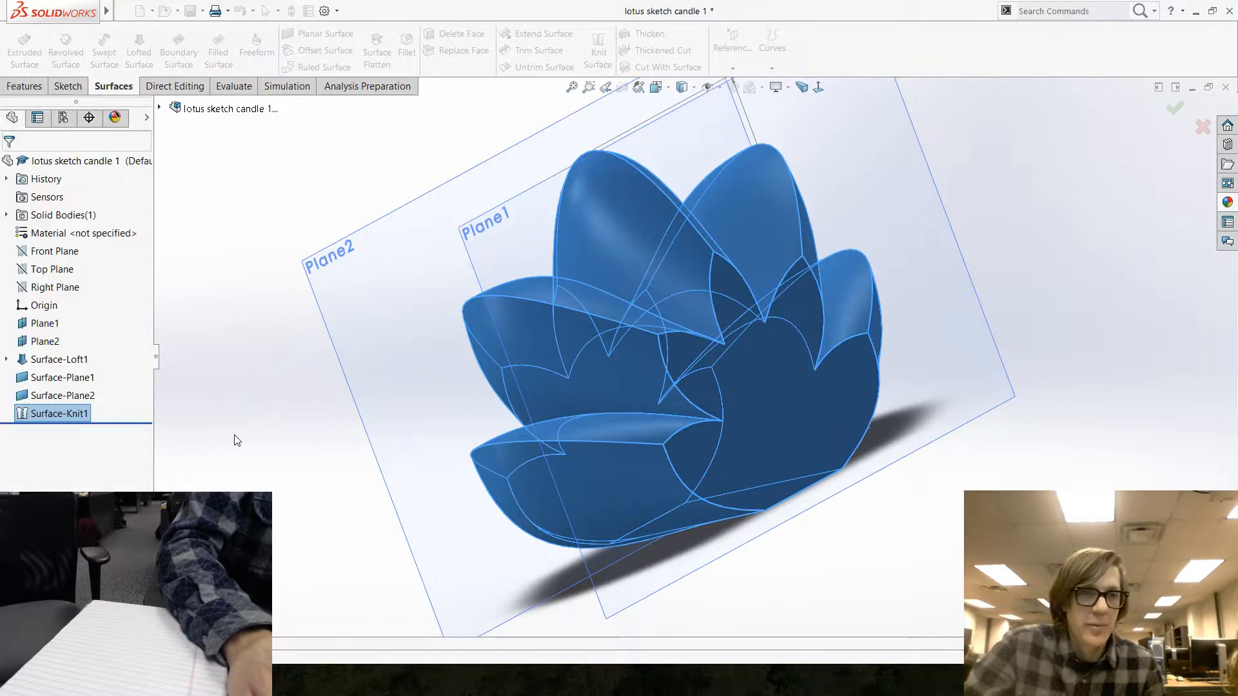
pyautogui.moveTo(268, 451); pyautogui.dragTo(459, 437, button='middle')
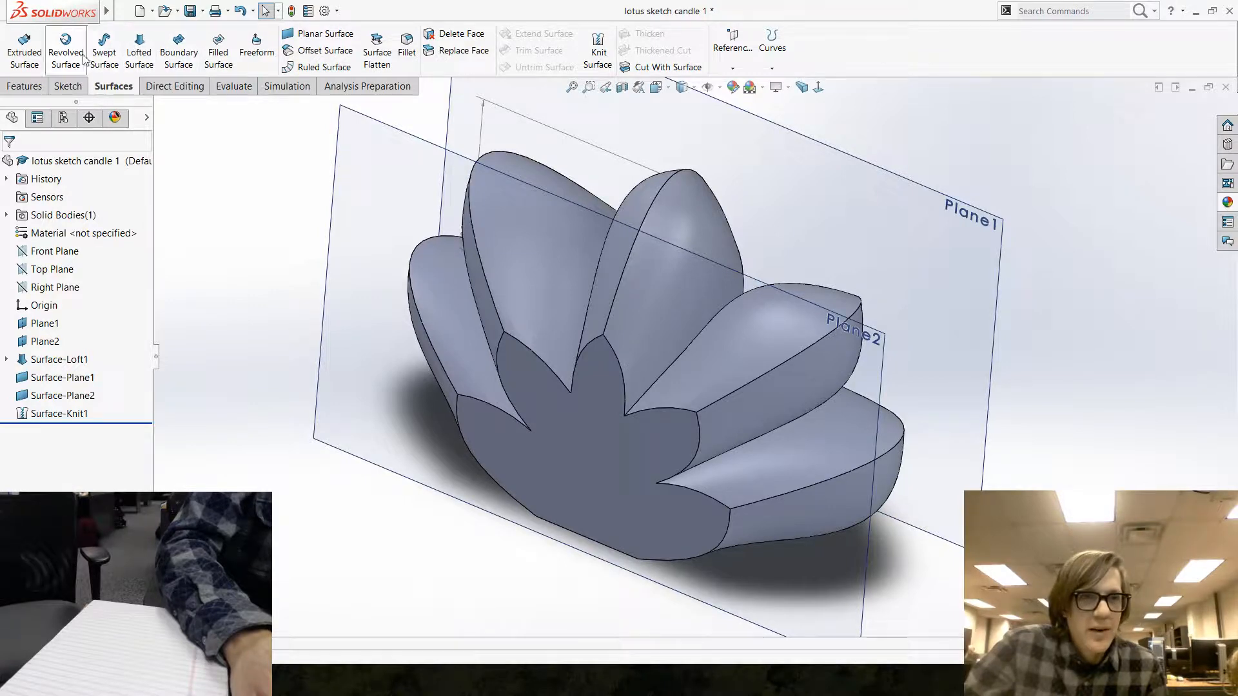
pyautogui.click(406, 45)
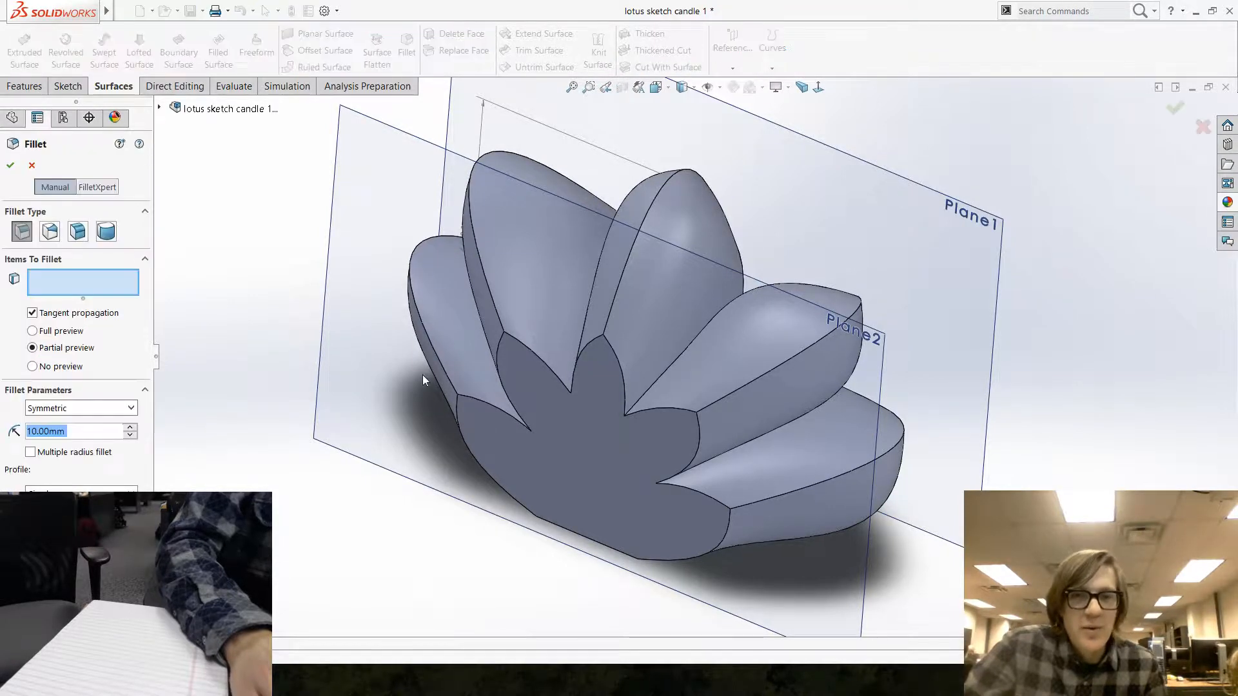
pyautogui.moveTo(593, 472); pyautogui.dragTo(617, 441, button='middle')
pyautogui.click(638, 419)
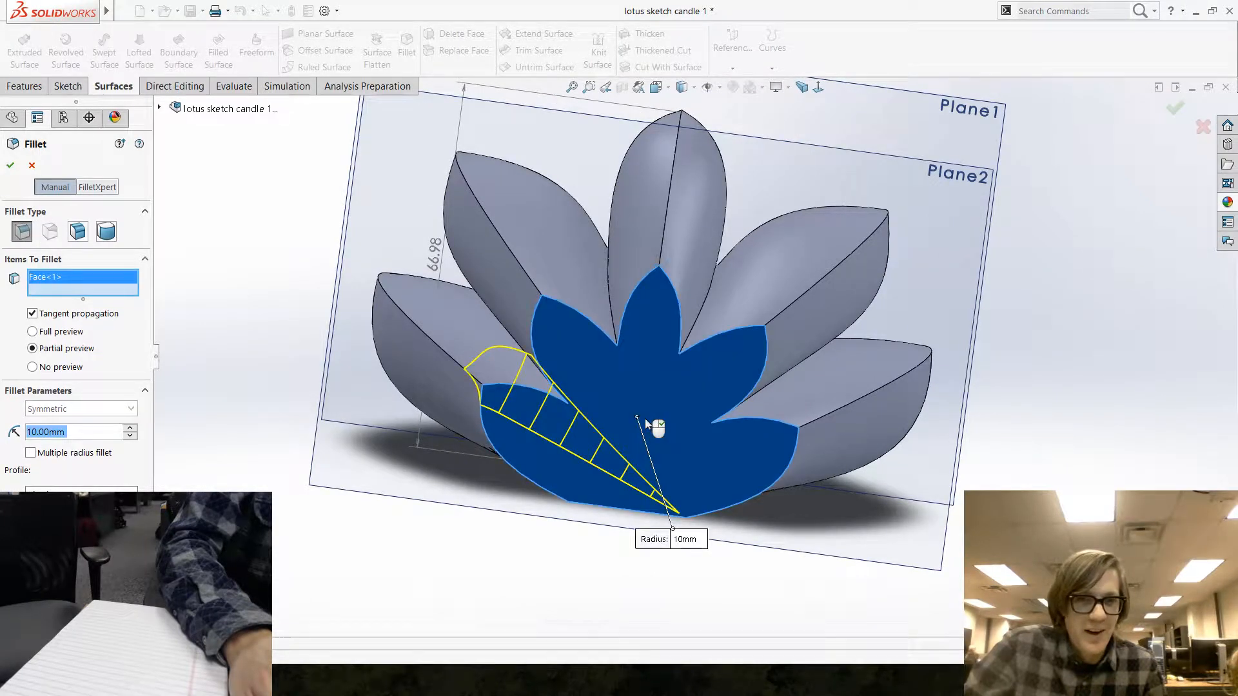
pyautogui.write('5')
pyautogui.press('Return')
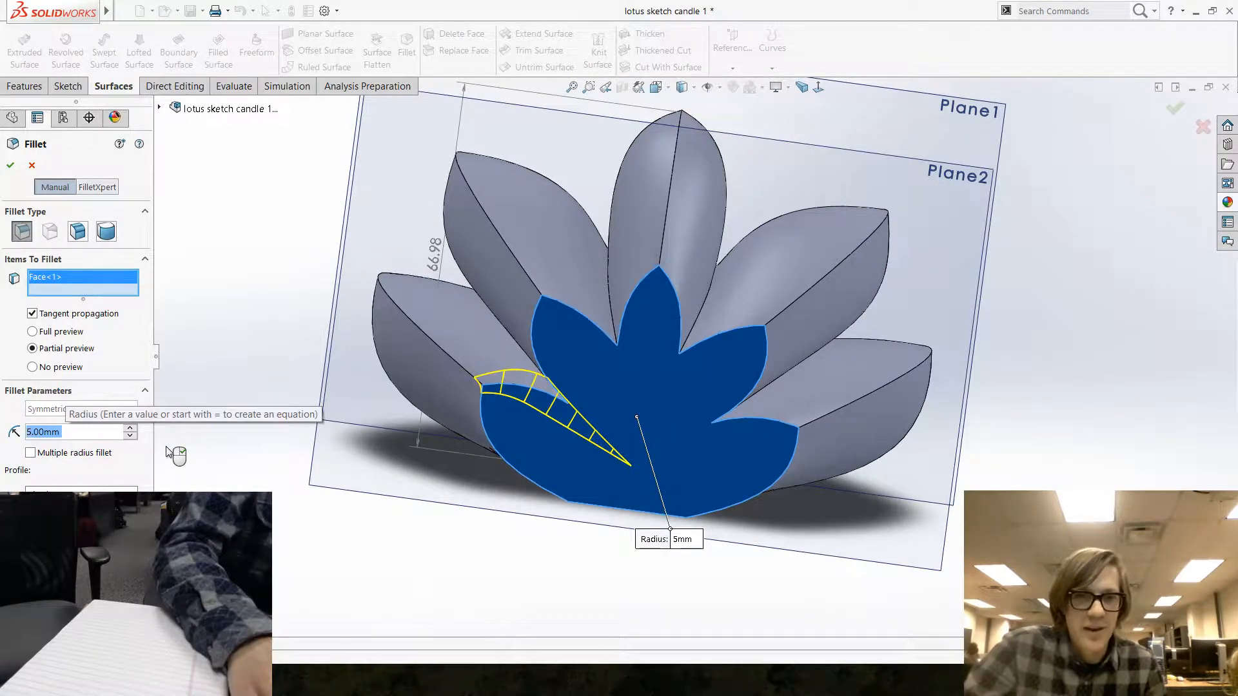
pyautogui.click(50, 332)
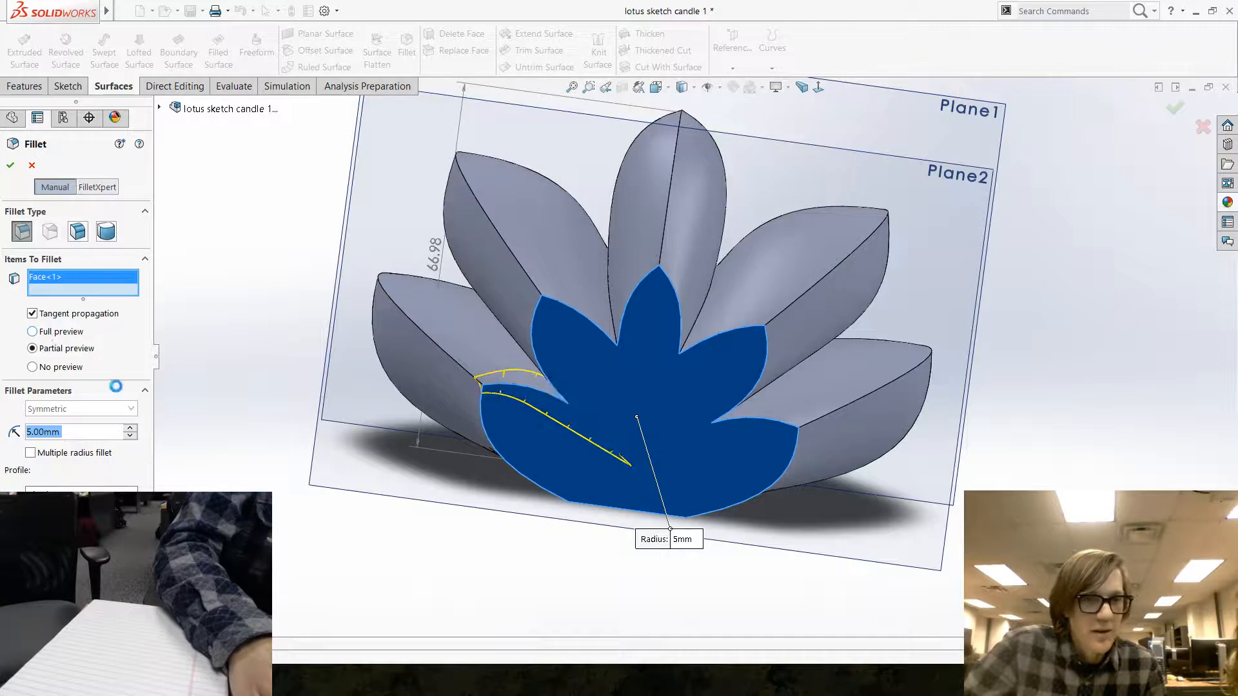
pyautogui.moveTo(522, 594); pyautogui.dragTo(631, 326, button='middle')
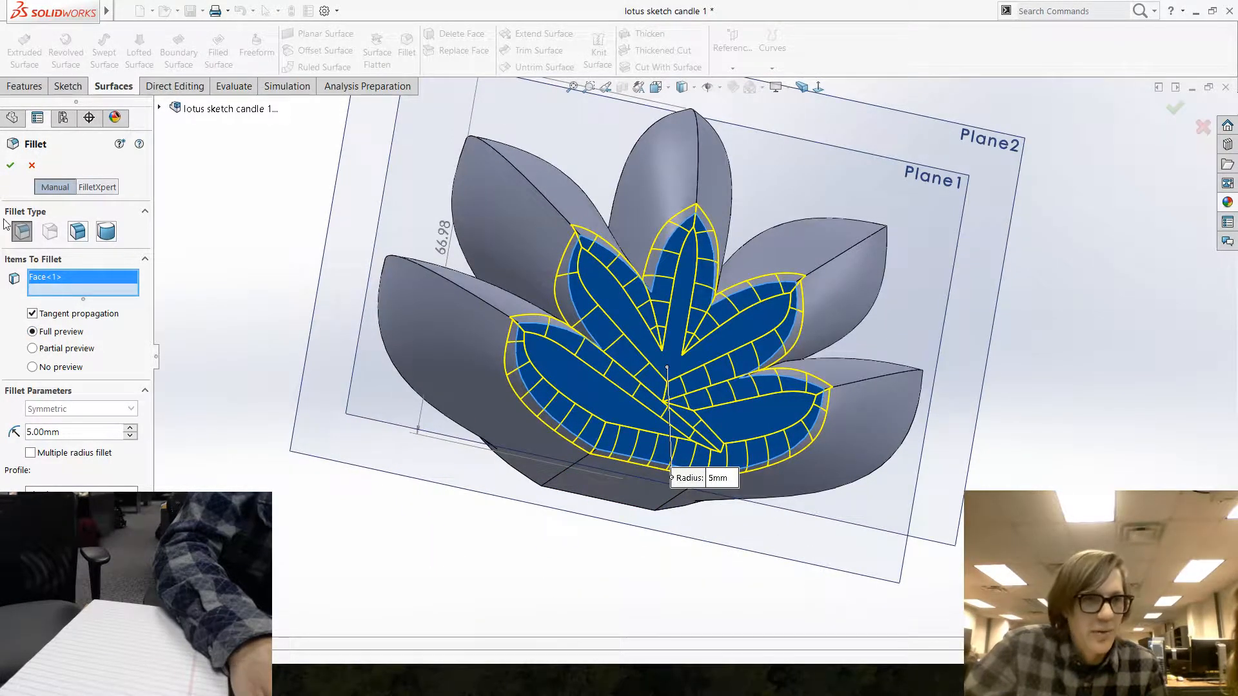
pyautogui.moveTo(252, 187); pyautogui.dragTo(210, 313, button='middle')
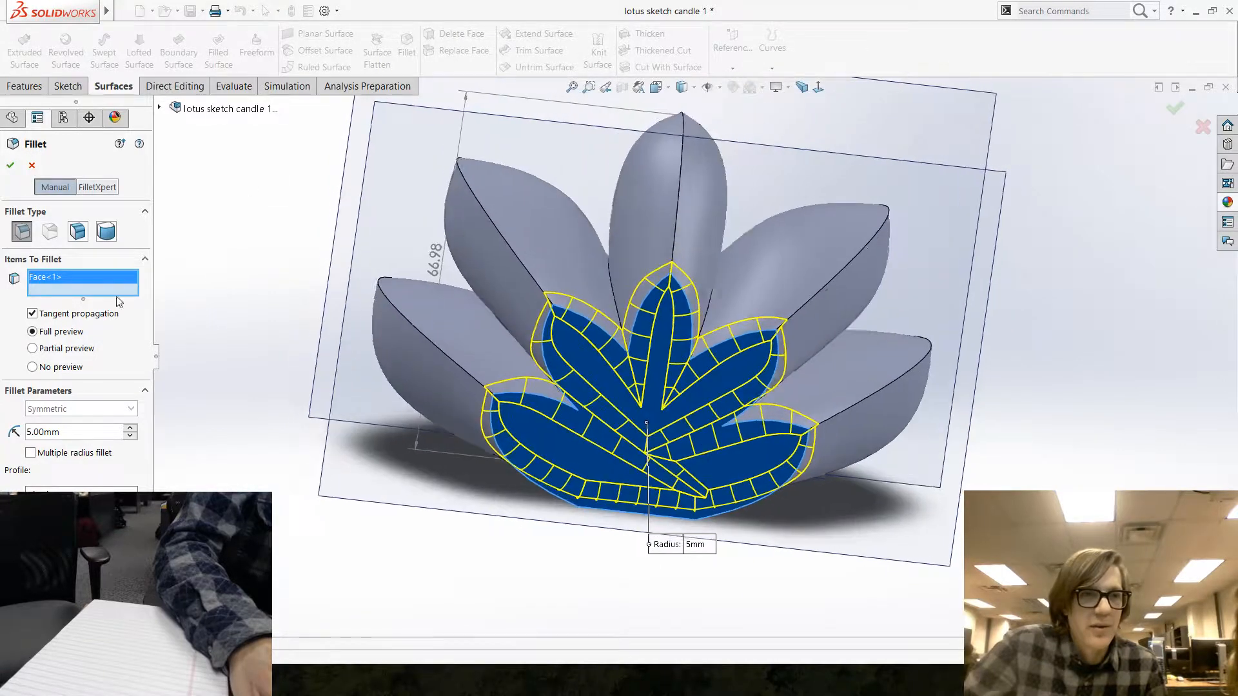
pyautogui.click(31, 166)
# Fillet the four valley edges between neighbouring petals with a 2 mm symmetric radius and full preview.
pyautogui.click(407, 48)
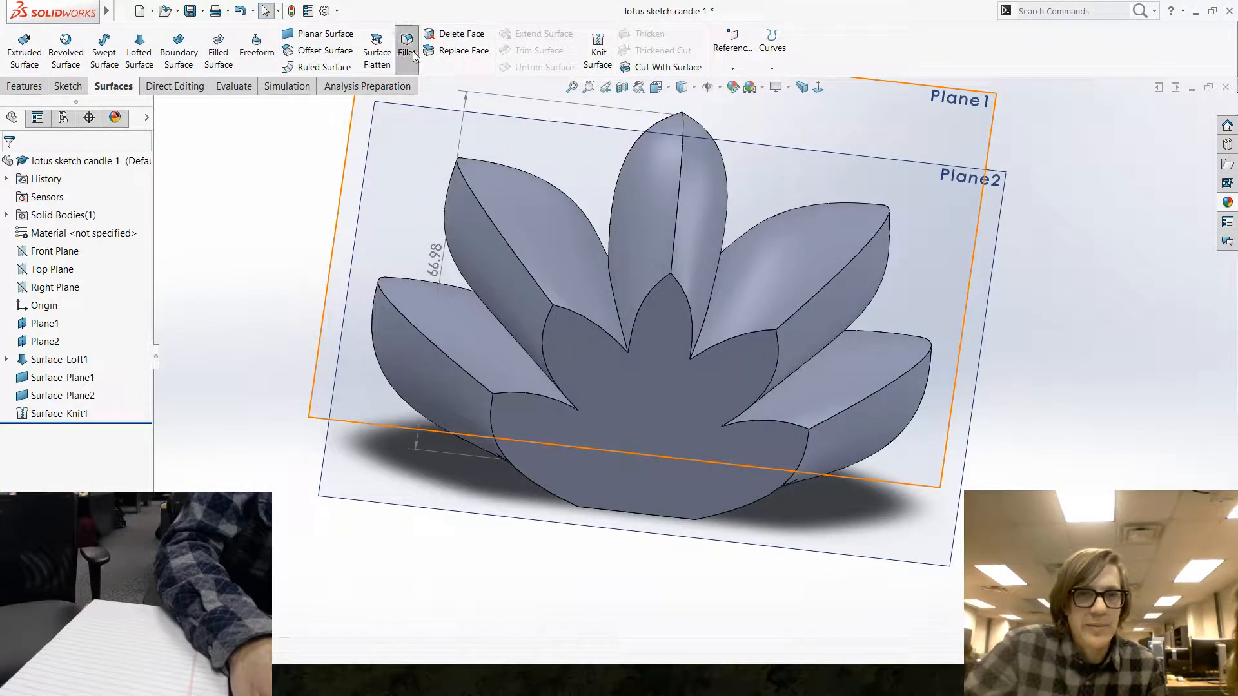
pyautogui.moveTo(387, 417); pyautogui.dragTo(570, 376, button='middle')
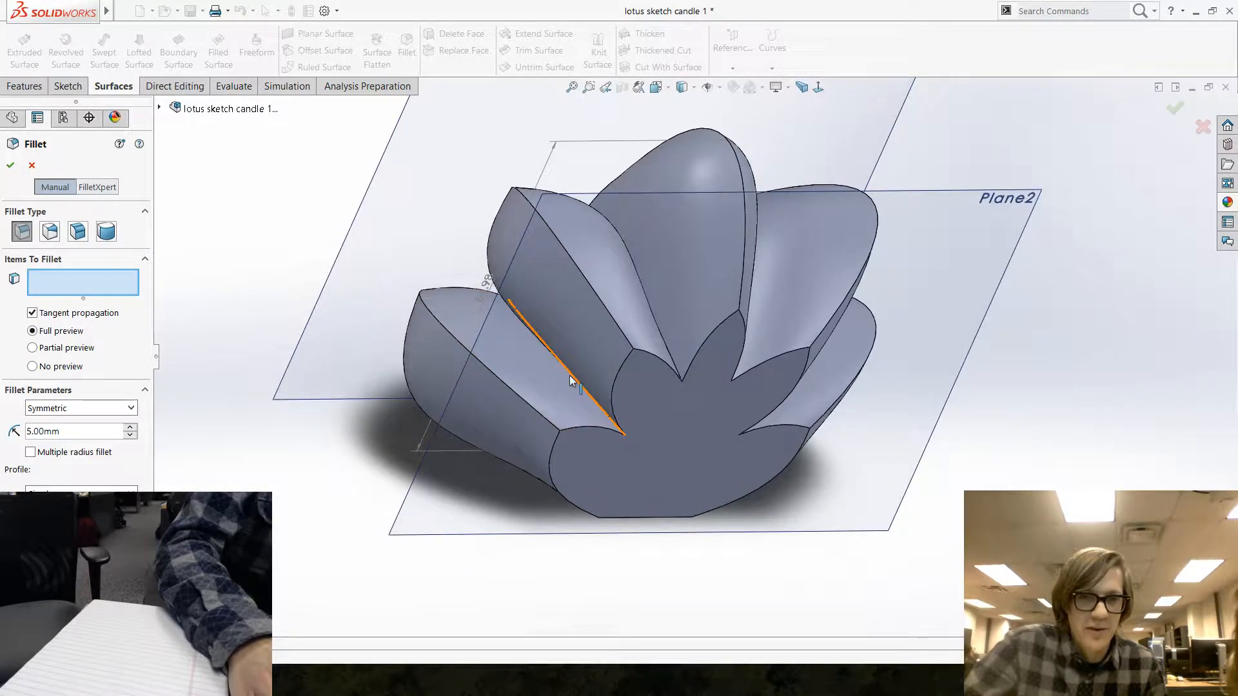
pyautogui.click(570, 375)
pyautogui.click(665, 342)
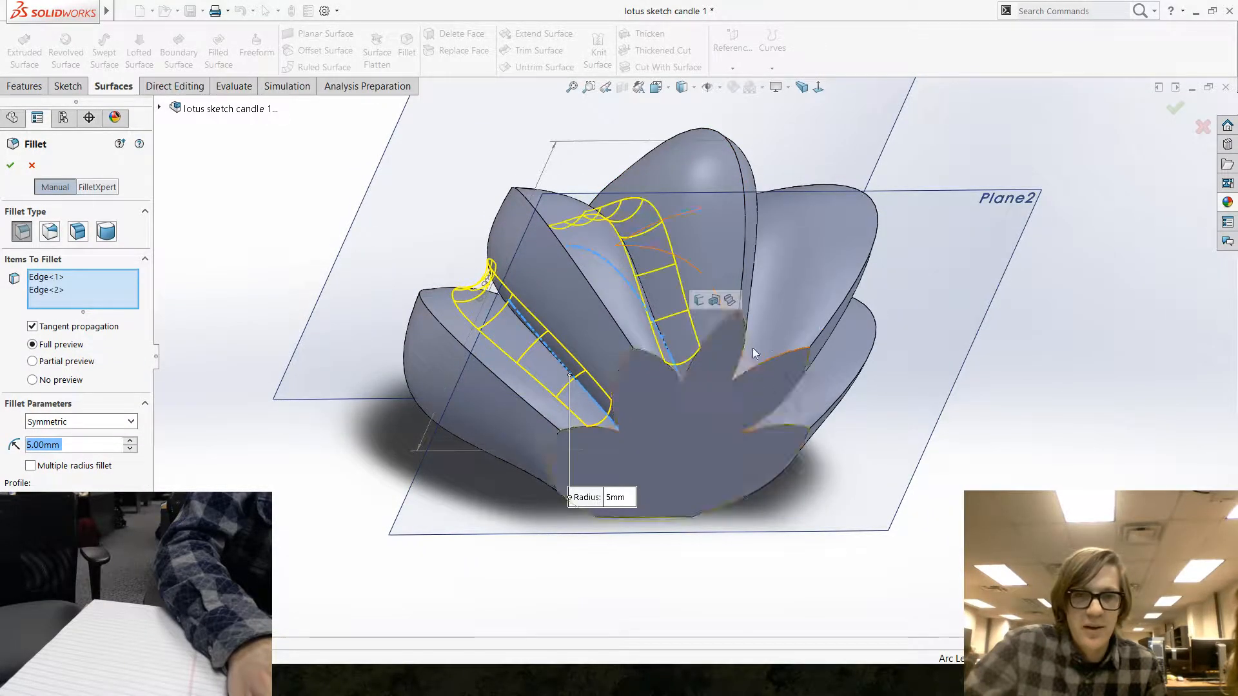
pyautogui.moveTo(748, 387); pyautogui.dragTo(675, 344, button='middle')
pyautogui.click(679, 345)
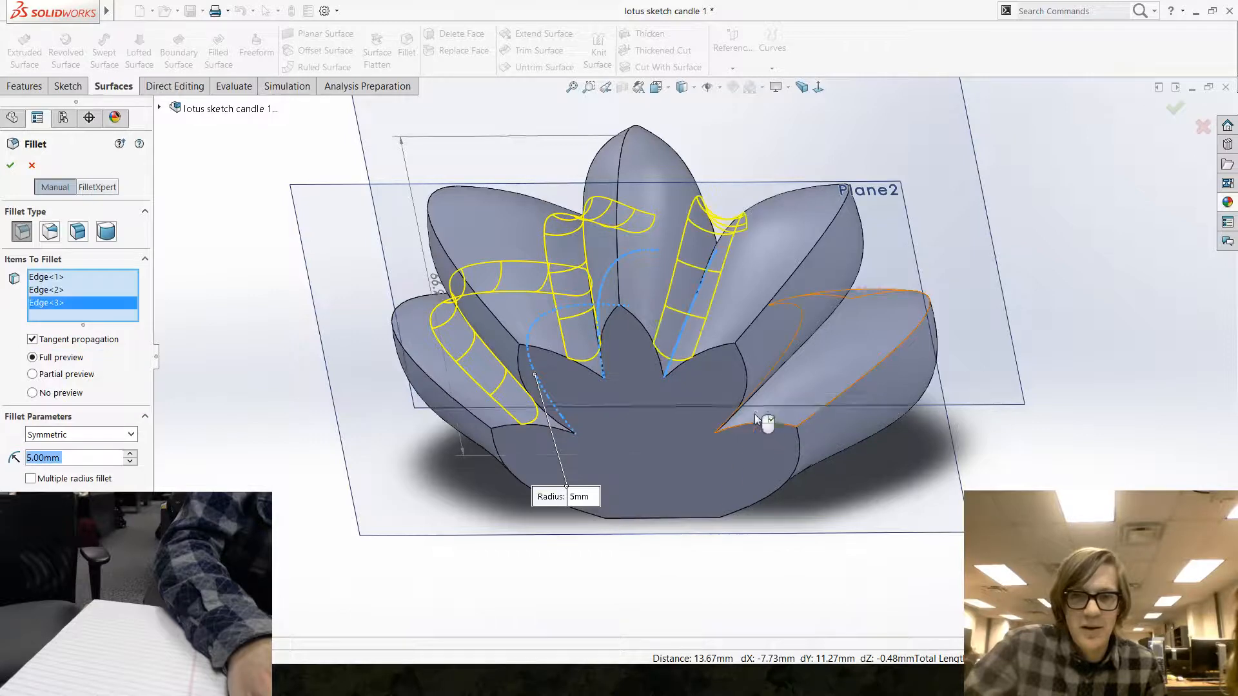
pyautogui.click(760, 389)
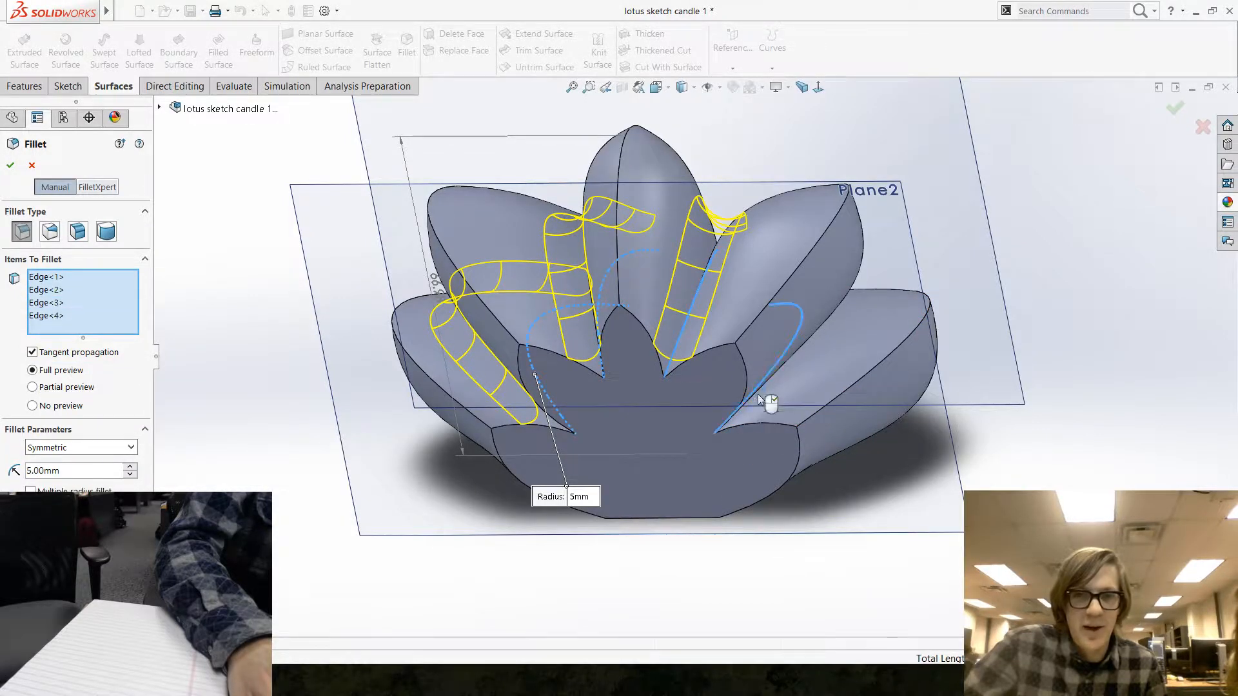
pyautogui.moveTo(598, 455)
pyautogui.mouseDown(button='middle')
pyautogui.moveTo(621, 438)
pyautogui.moveTo(601, 442)
pyautogui.mouseUp(button='middle')
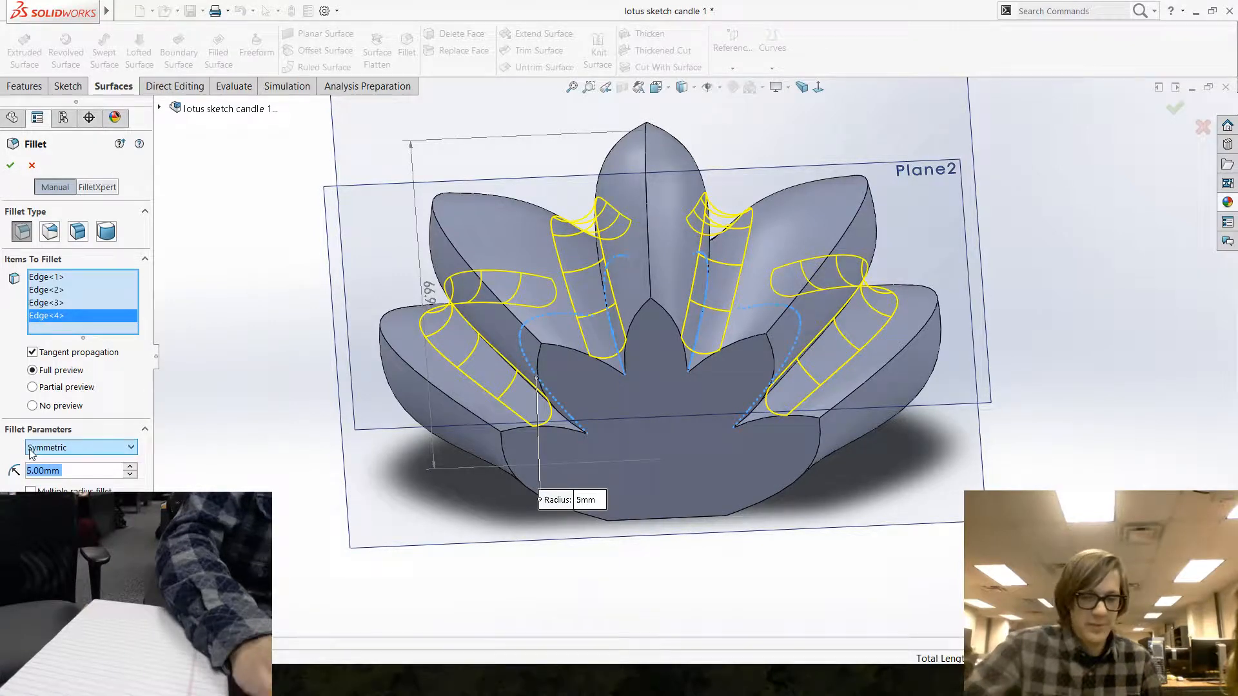
pyautogui.write('2')
pyautogui.press('Return')
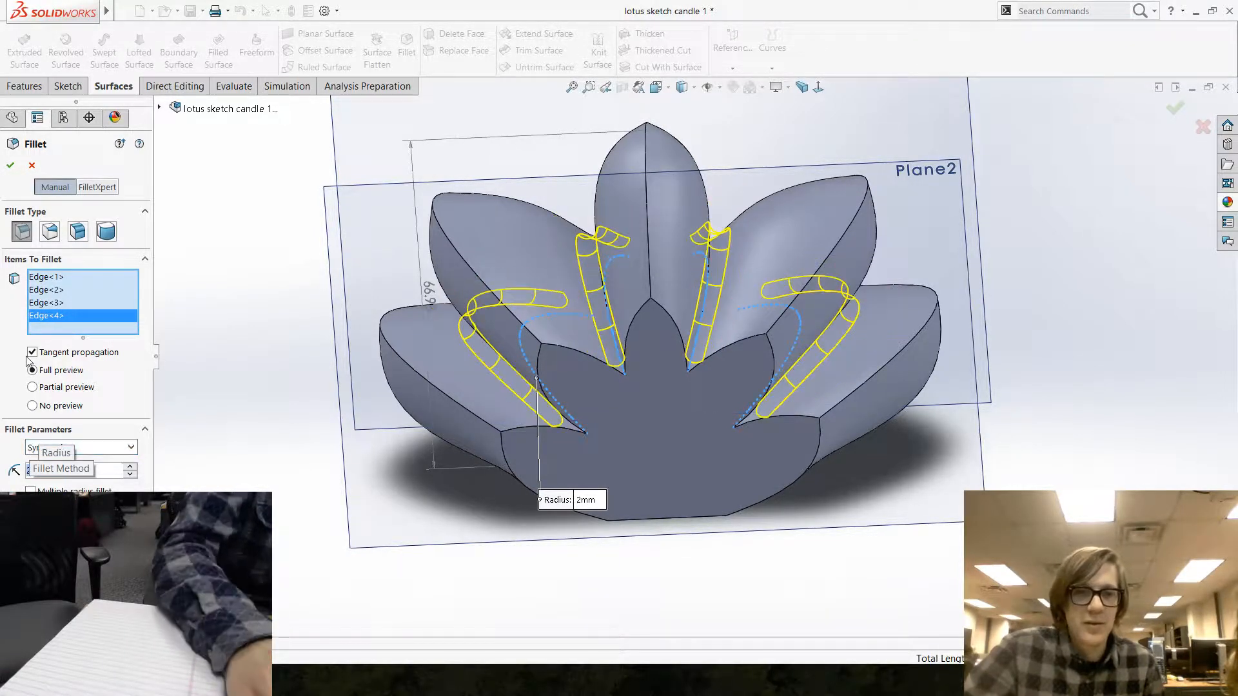
pyautogui.click(11, 165)
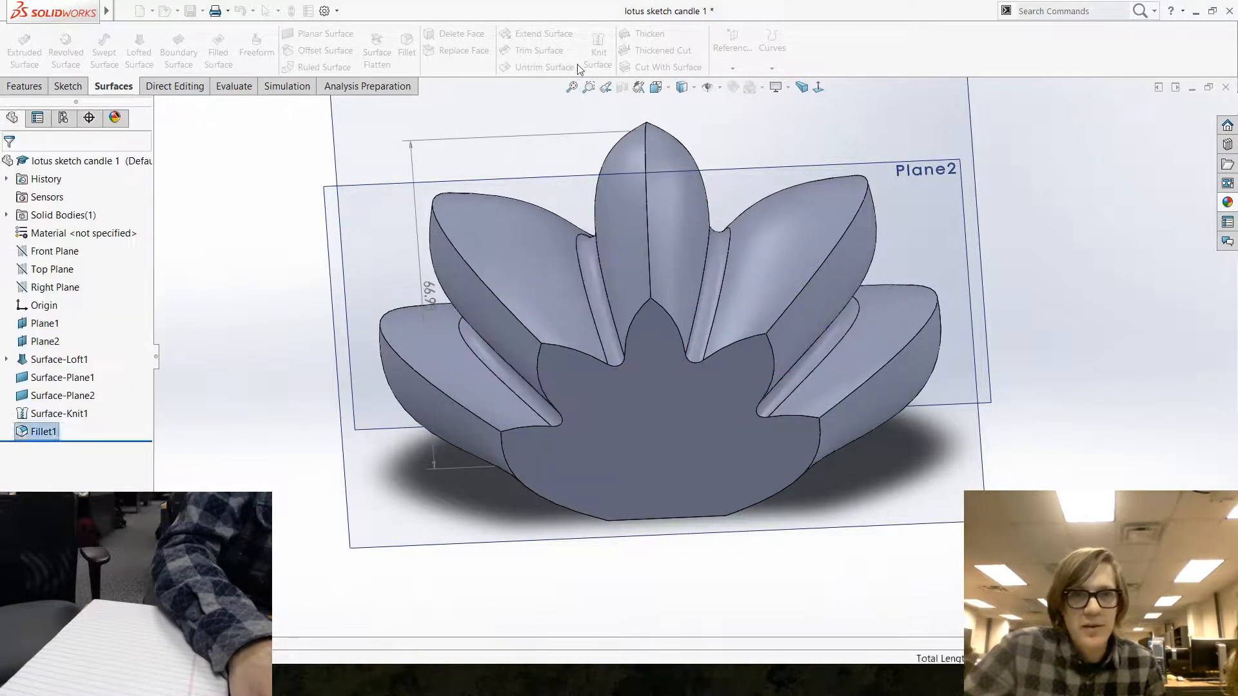
pyautogui.click(664, 423)
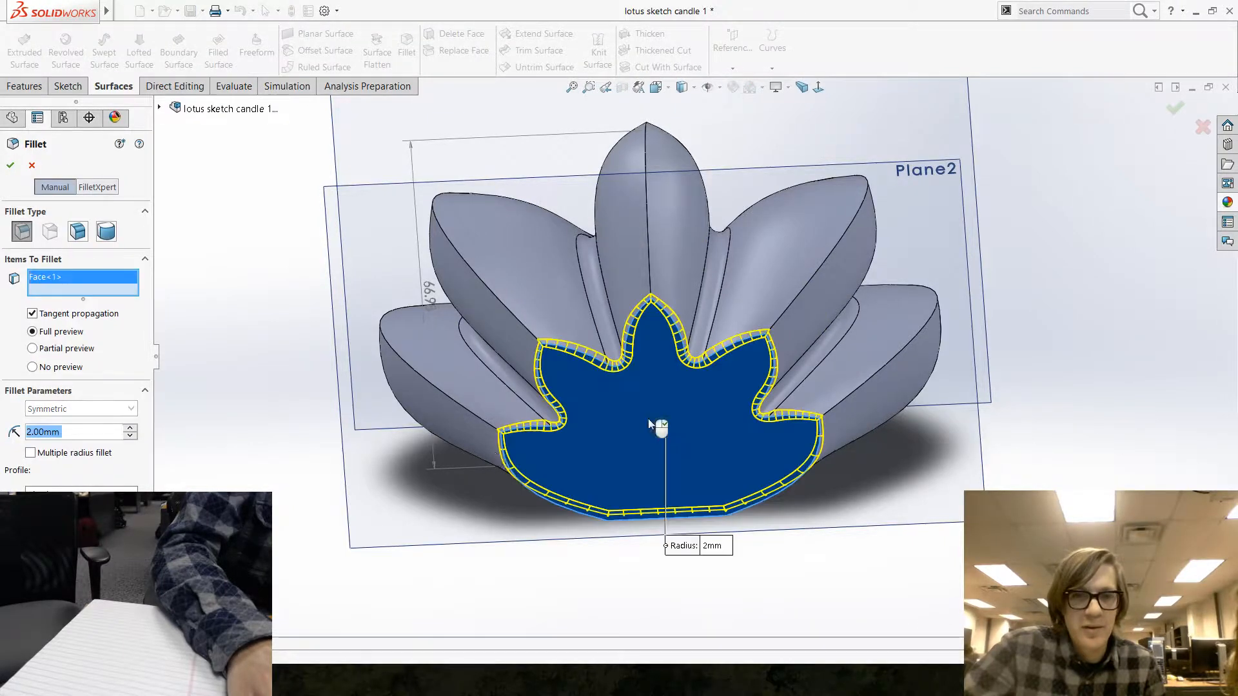
pyautogui.moveTo(510, 407); pyautogui.dragTo(461, 395, button='middle')
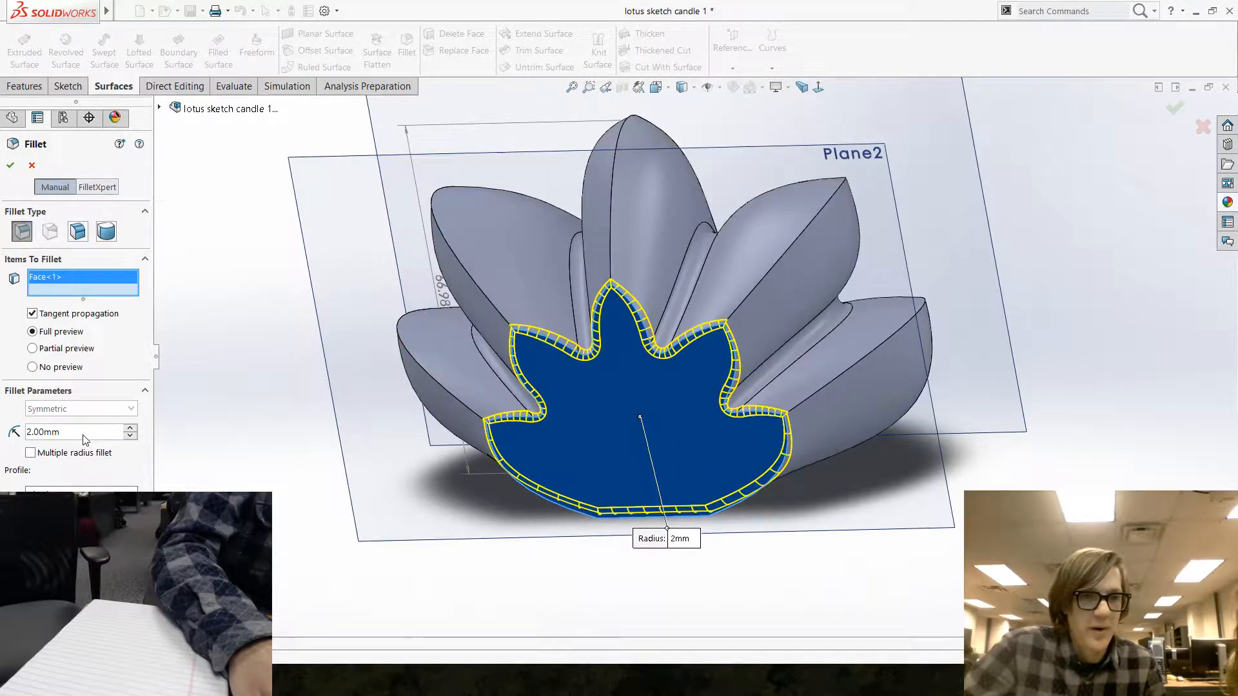
pyautogui.doubleClick(100, 432)
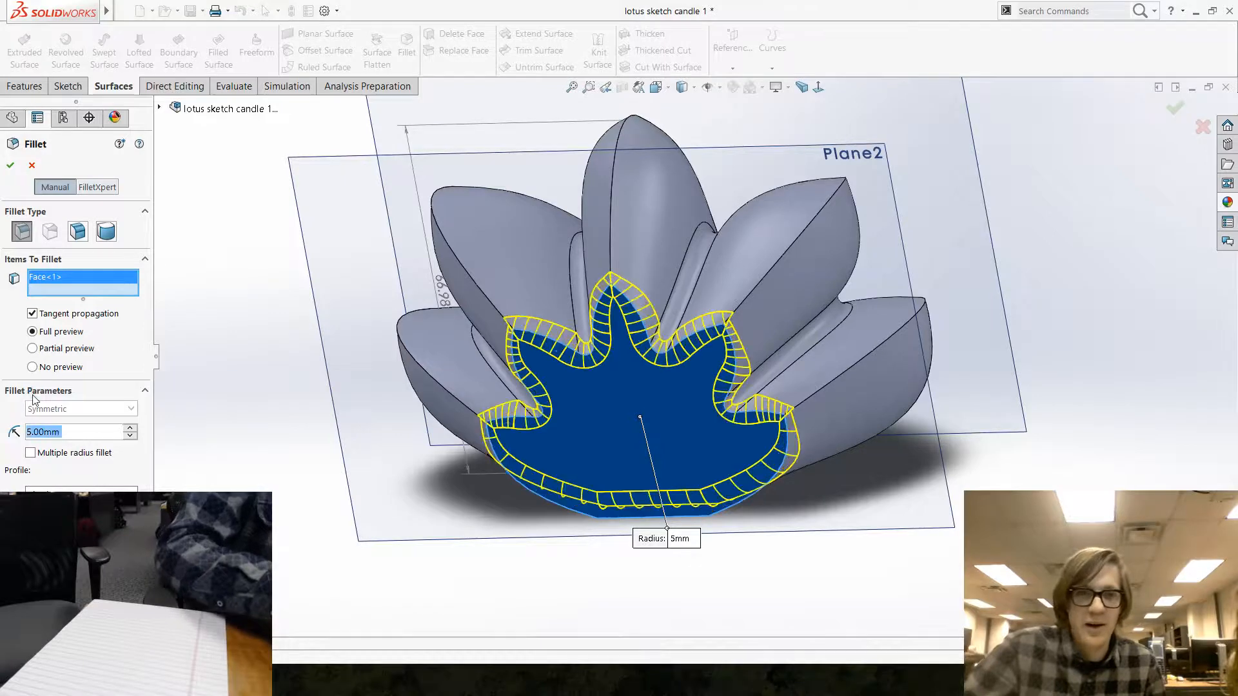
pyautogui.write('5')
pyautogui.press('Return')
pyautogui.write('15')
pyautogui.press('Return')
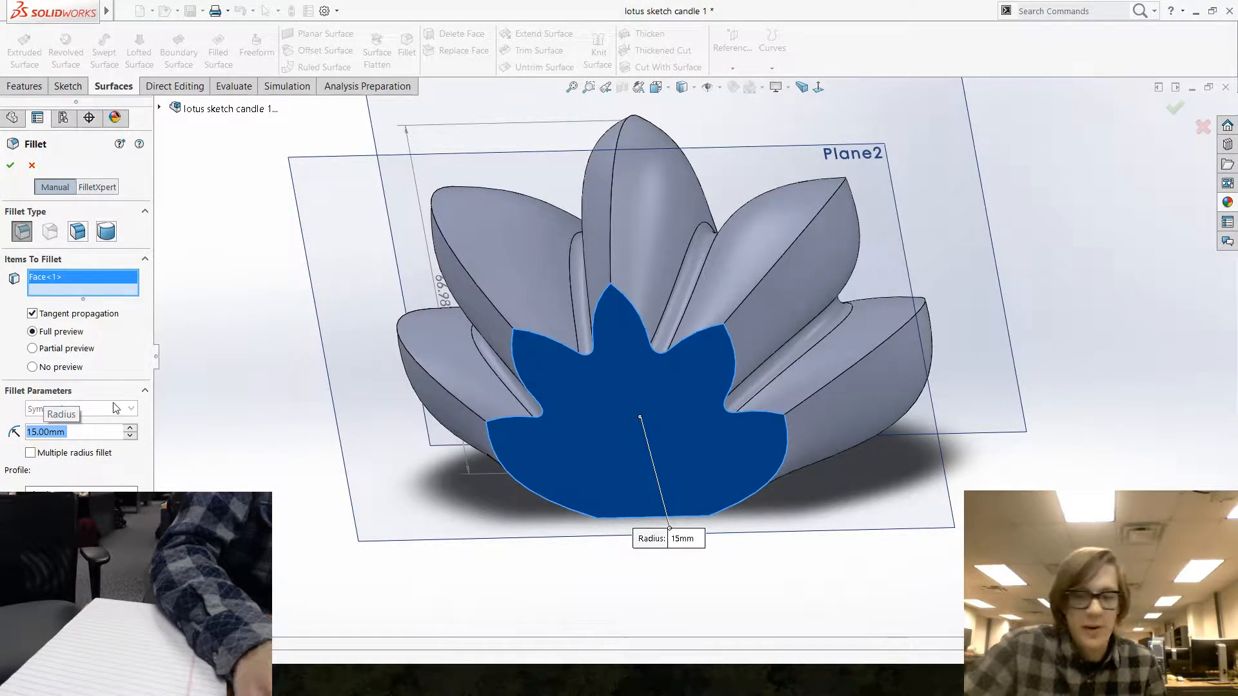
pyautogui.write('10')
pyautogui.press('Return')
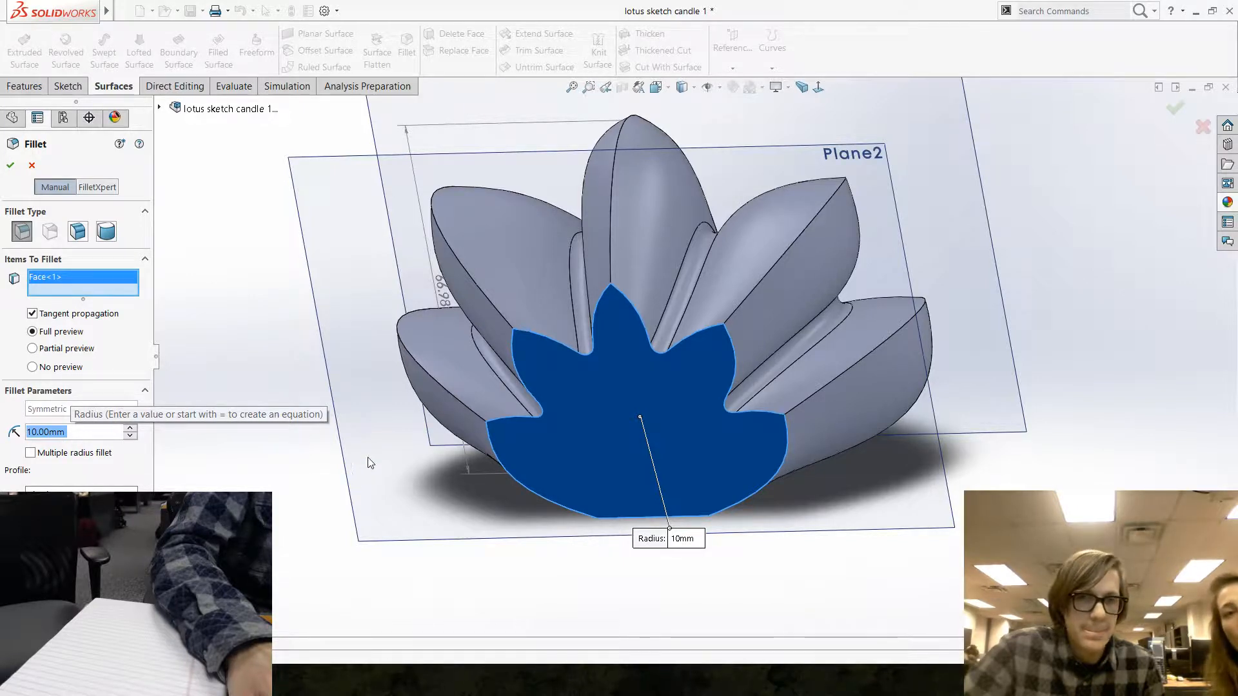
pyautogui.press('Return')
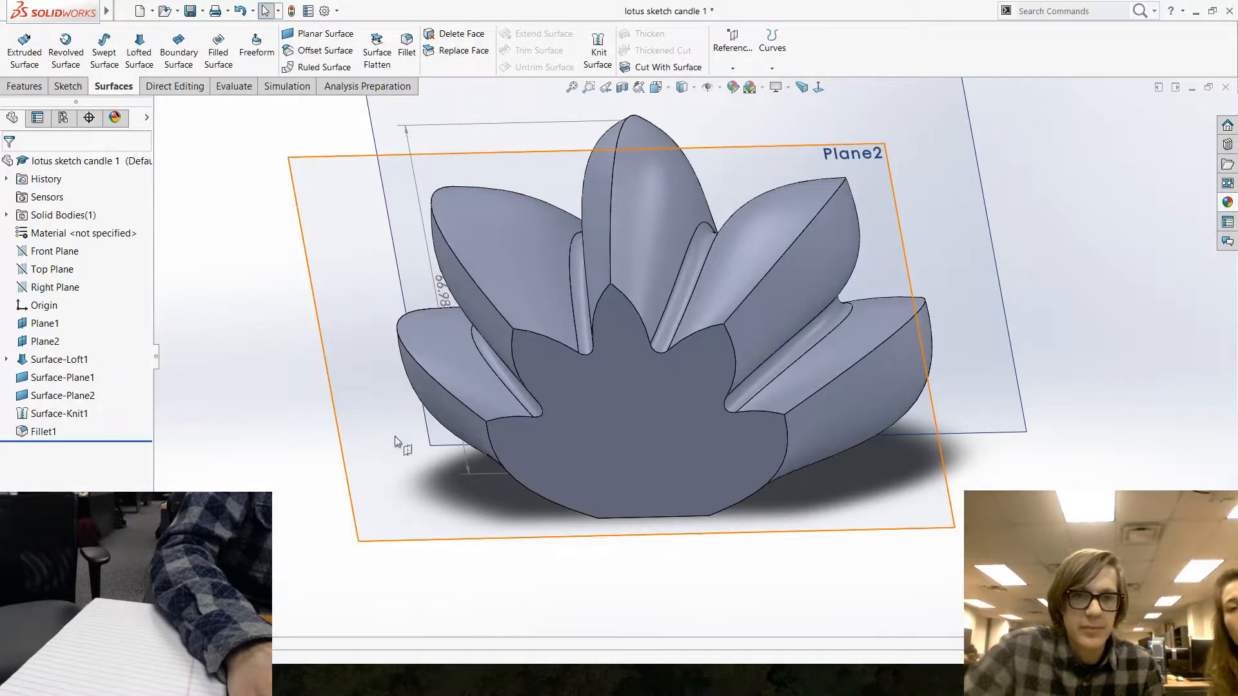
# Delete the fillet feature from the valleys between the petals.
pyautogui.rightClick(43, 431)
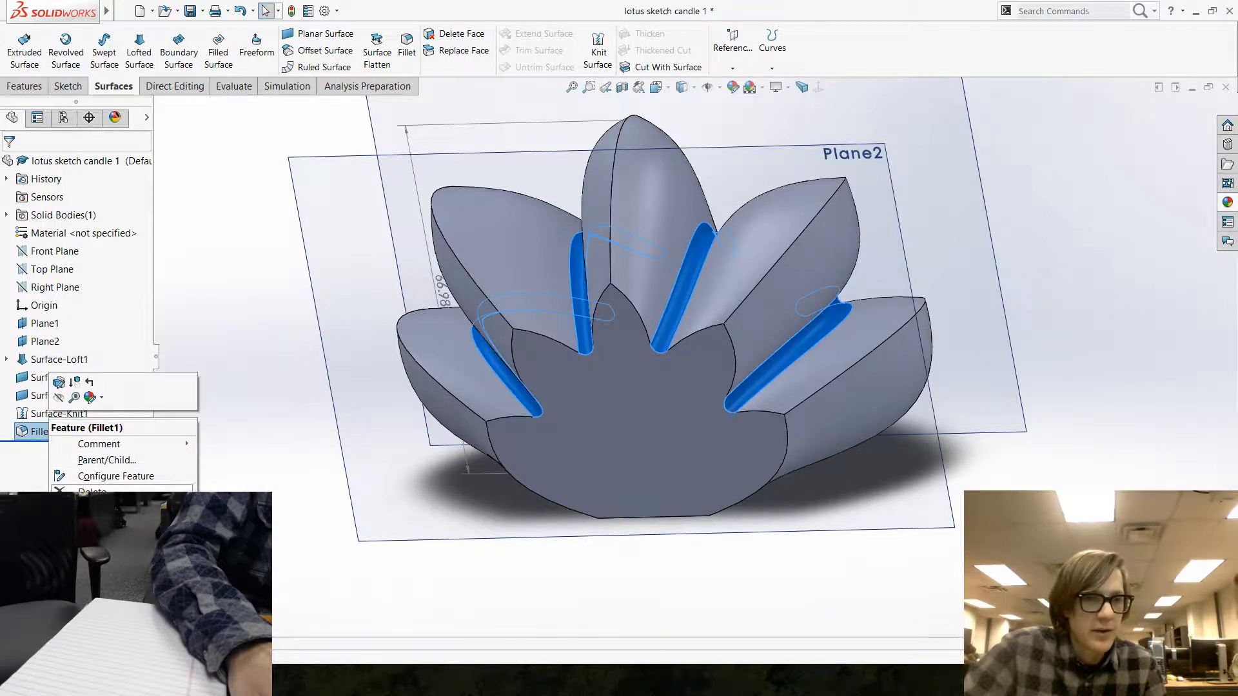
pyautogui.press('Delete')
pyautogui.hotkey('ctrl', 'z')
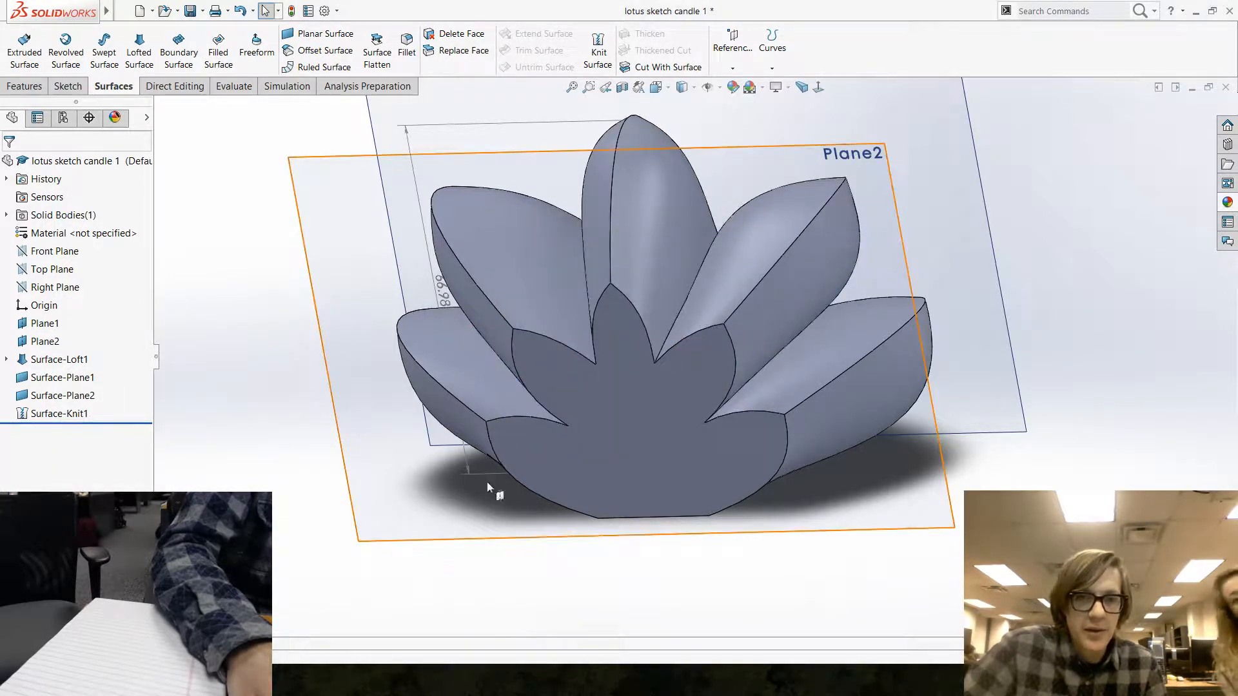
# Delete both planar end surfaces together with the knit surface that depends on them.
pyautogui.moveTo(493, 489); pyautogui.dragTo(461, 371, button='middle')
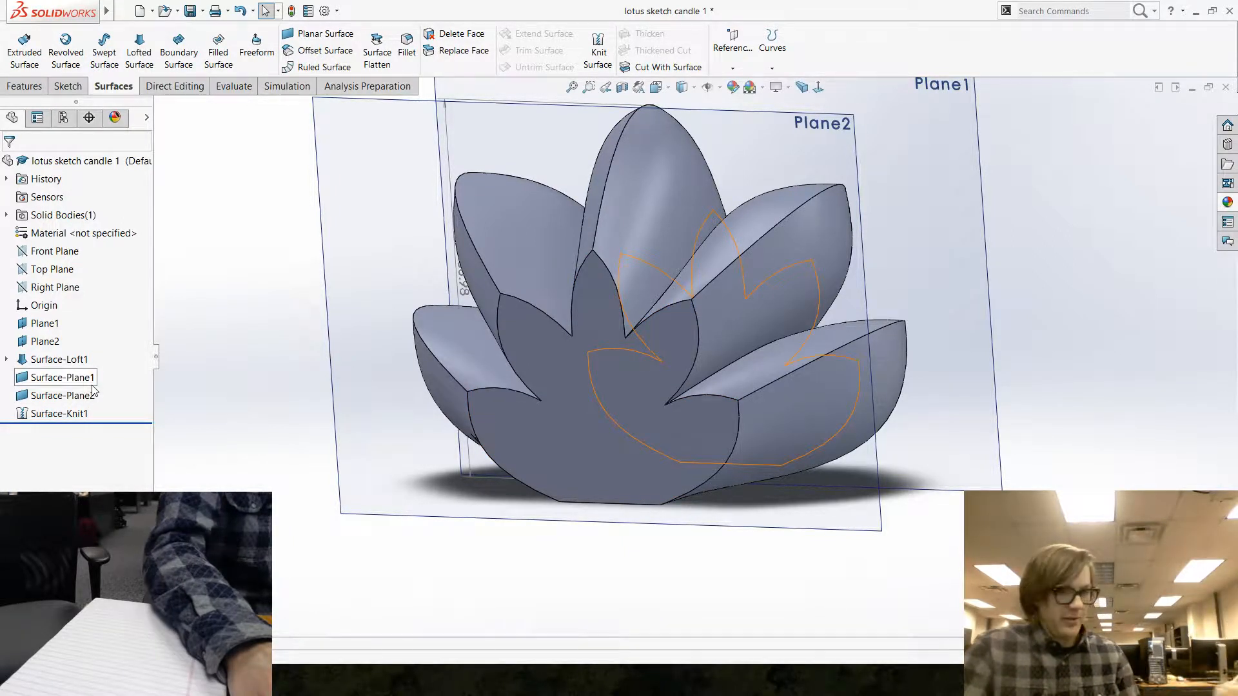
pyautogui.click(93, 381)
pyautogui.keyDown('ctrl'); pyautogui.click(62, 395); pyautogui.keyUp('ctrl')
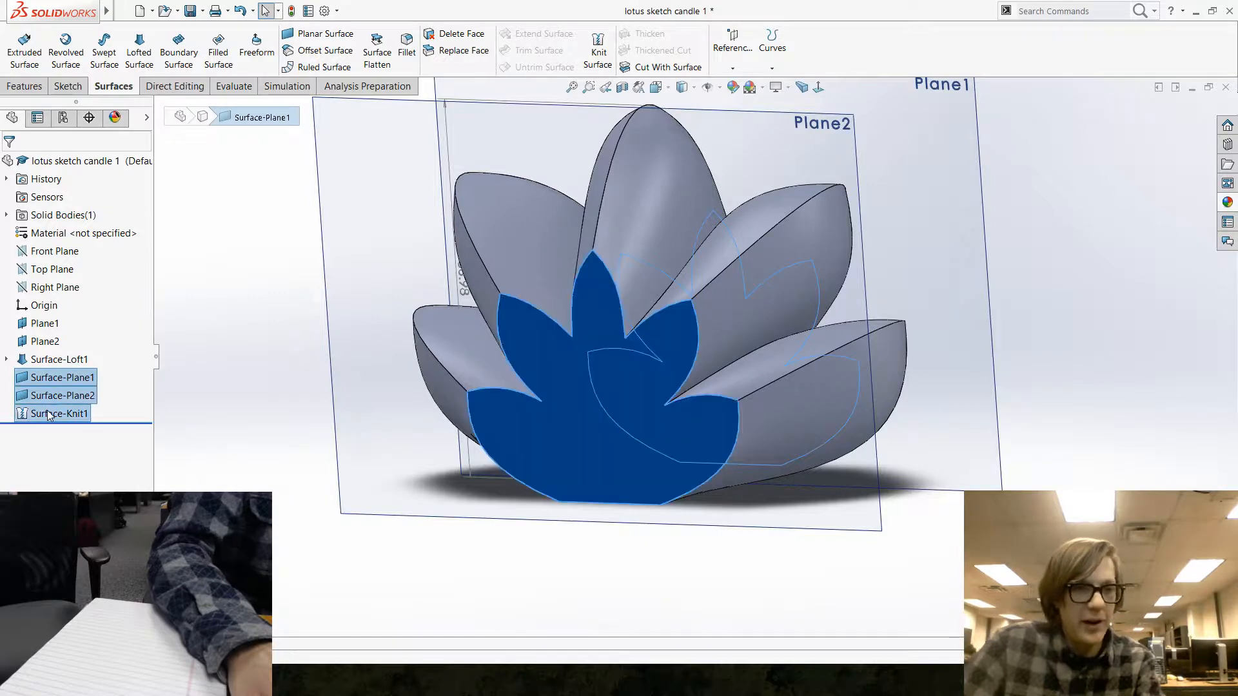
pyautogui.press('Delete')
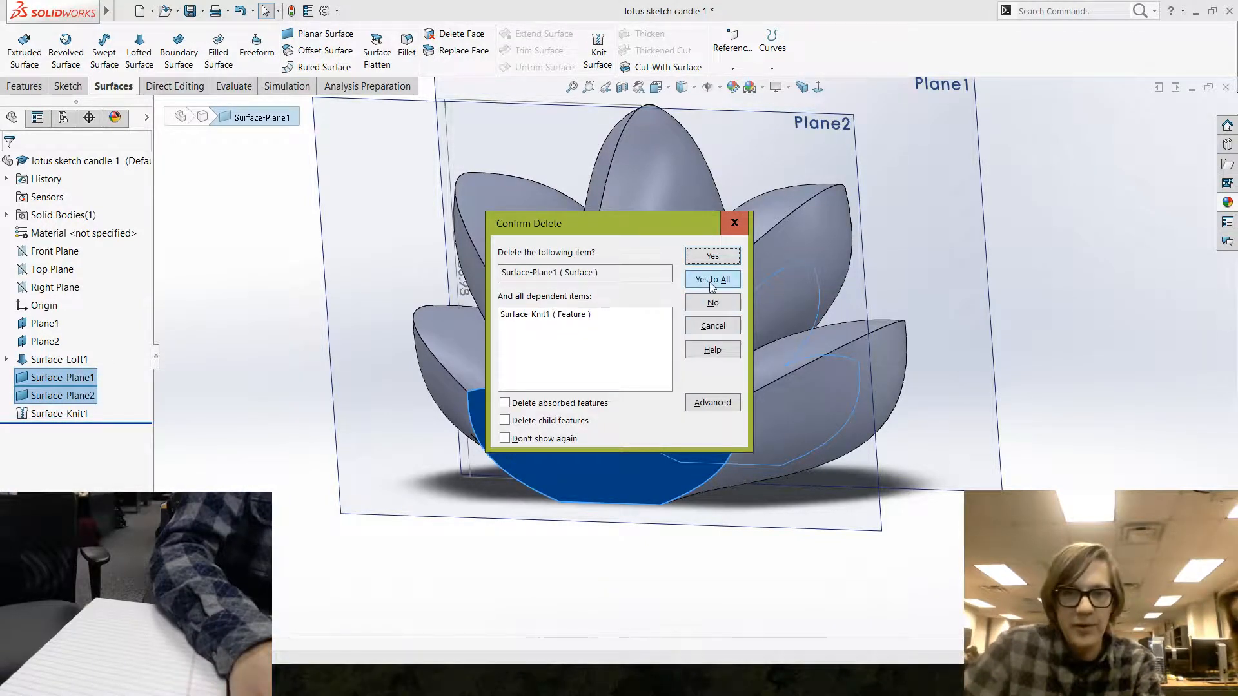
pyautogui.click(712, 281)
# Suppress the lofted lotus surface.
pyautogui.moveTo(478, 575); pyautogui.dragTo(503, 331, button='middle')
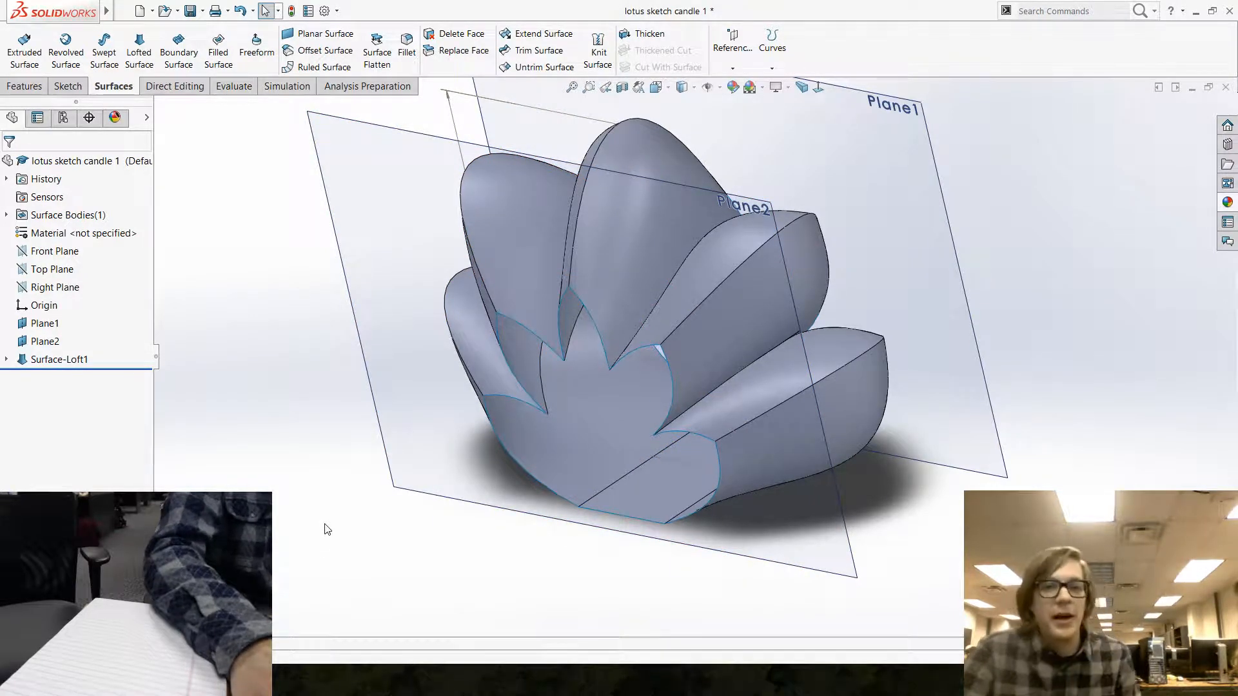
pyautogui.moveTo(373, 505); pyautogui.dragTo(634, 314, button='middle')
pyautogui.moveTo(368, 521); pyautogui.dragTo(409, 524, button='middle')
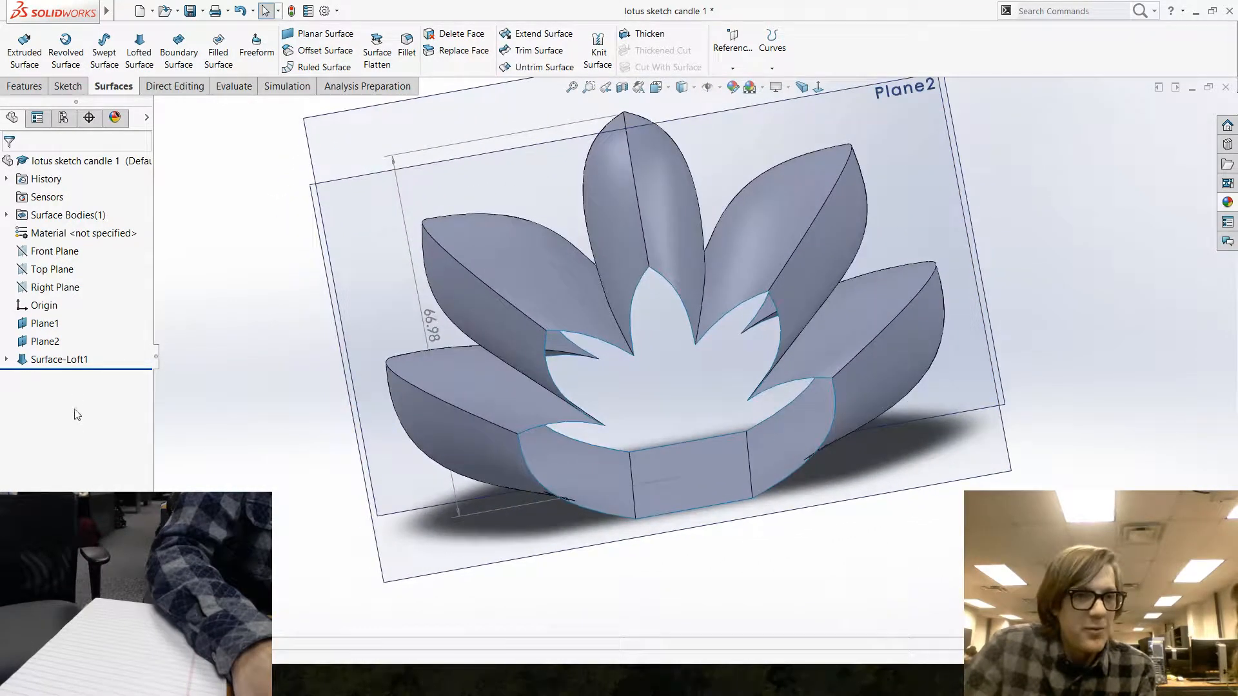
pyautogui.click(54, 361)
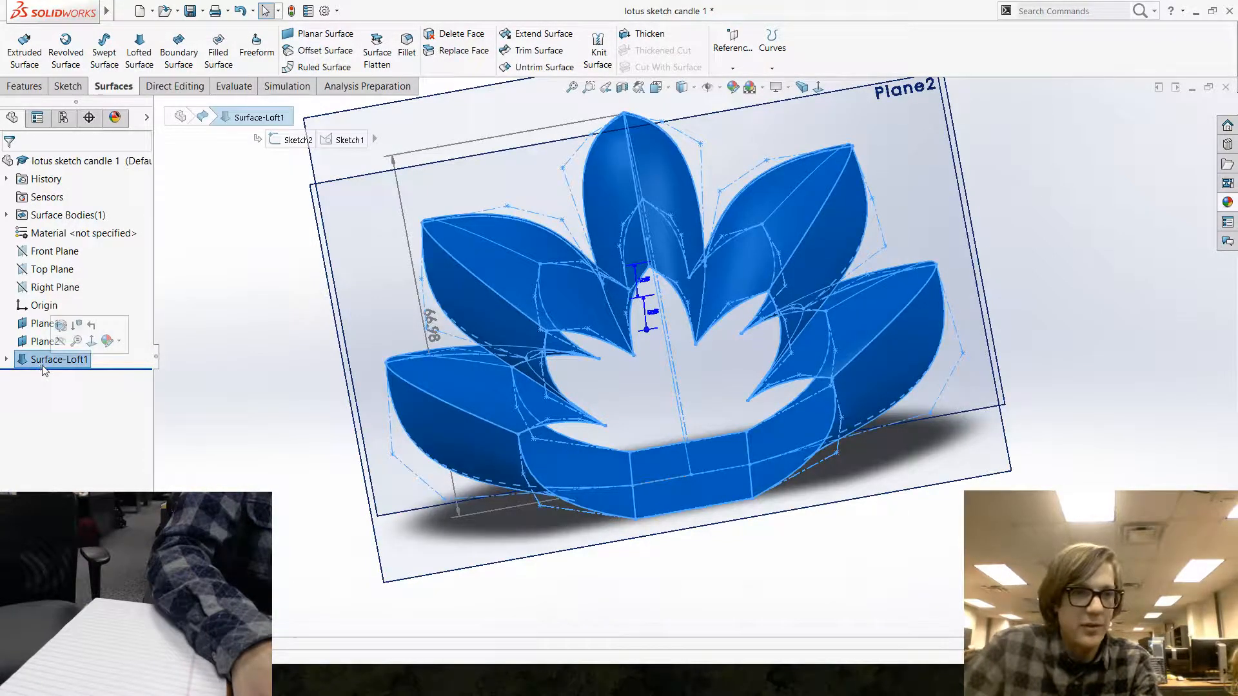
pyautogui.click(77, 326)
pyautogui.click(282, 463)
pyautogui.scroll(6, 587, 444)
pyautogui.click(450, 342)
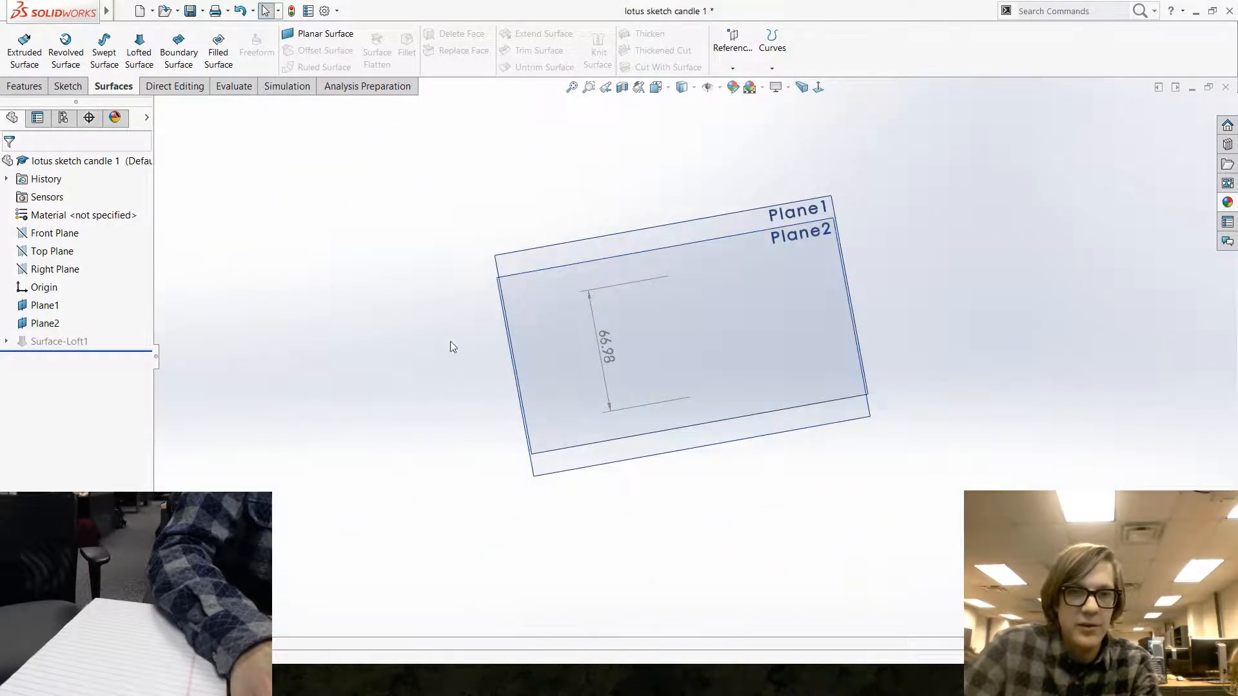
pyautogui.moveTo(450, 342); pyautogui.dragTo(404, 428, button='middle')
# Show the three lotus profile sketches, Sketch1, Sketch2 and Sketch3, contained in the suppressed loft.
pyautogui.click(6, 342)
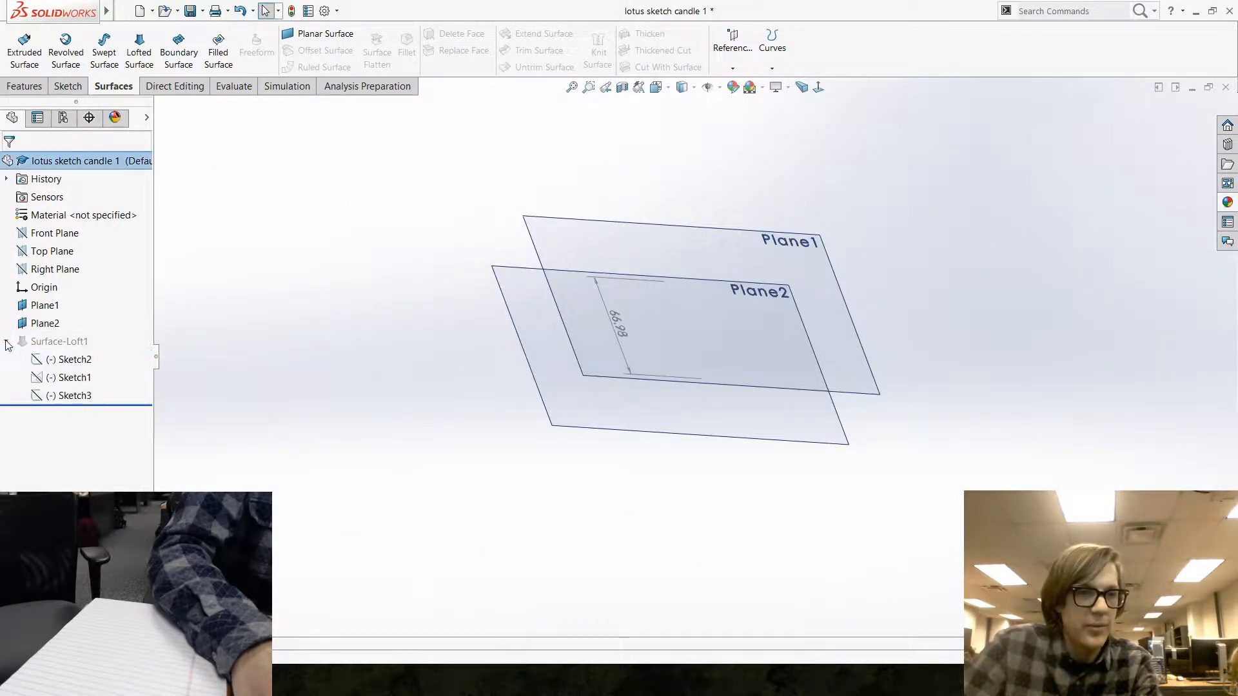
pyautogui.click(65, 359)
pyautogui.keyDown('shift'); pyautogui.click(68, 395); pyautogui.keyUp('shift')
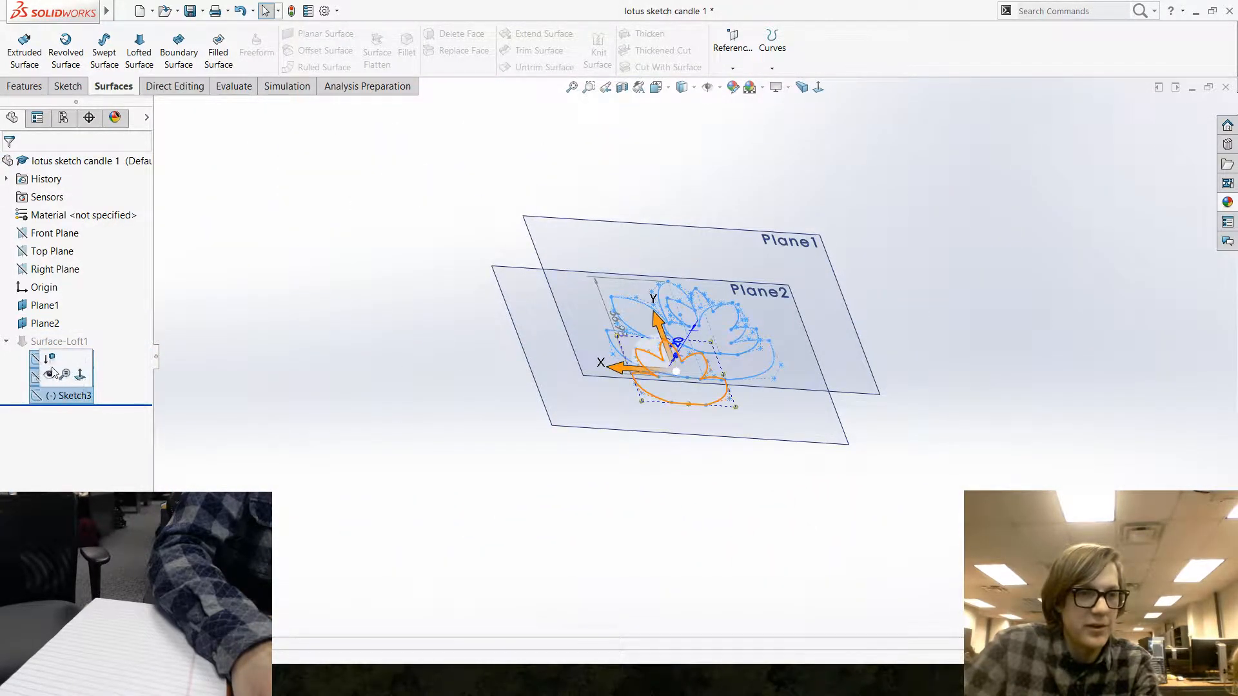
pyautogui.click(423, 386)
# Examine the shape and relative position of the three lotus profile sketches from several angles.
pyautogui.scroll(-5, 730, 421)
pyautogui.moveTo(710, 416)
pyautogui.mouseDown(button='middle')
pyautogui.moveTo(576, 350)
pyautogui.moveTo(536, 275)
pyautogui.moveTo(631, 275)
pyautogui.mouseUp(button='middle')
pyautogui.scroll(4, 631, 274)
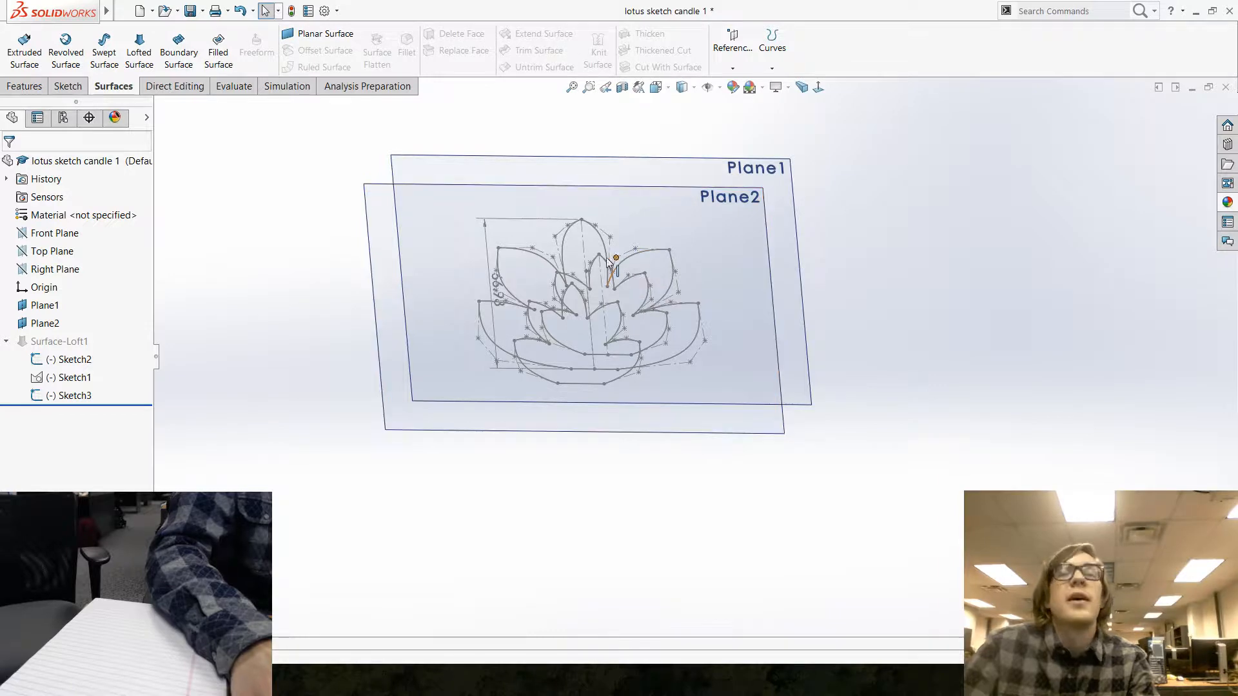
pyautogui.moveTo(629, 274)
pyautogui.mouseDown(button='middle')
pyautogui.moveTo(589, 202)
pyautogui.moveTo(581, 317)
pyautogui.moveTo(591, 291)
pyautogui.moveTo(605, 330)
pyautogui.moveTo(596, 294)
pyautogui.moveTo(524, 408)
pyautogui.moveTo(534, 392)
pyautogui.moveTo(490, 409)
pyautogui.moveTo(507, 311)
pyautogui.mouseUp(button='middle')
pyautogui.scroll(-2, 630, 317)
pyautogui.scroll(-1, 625, 234)
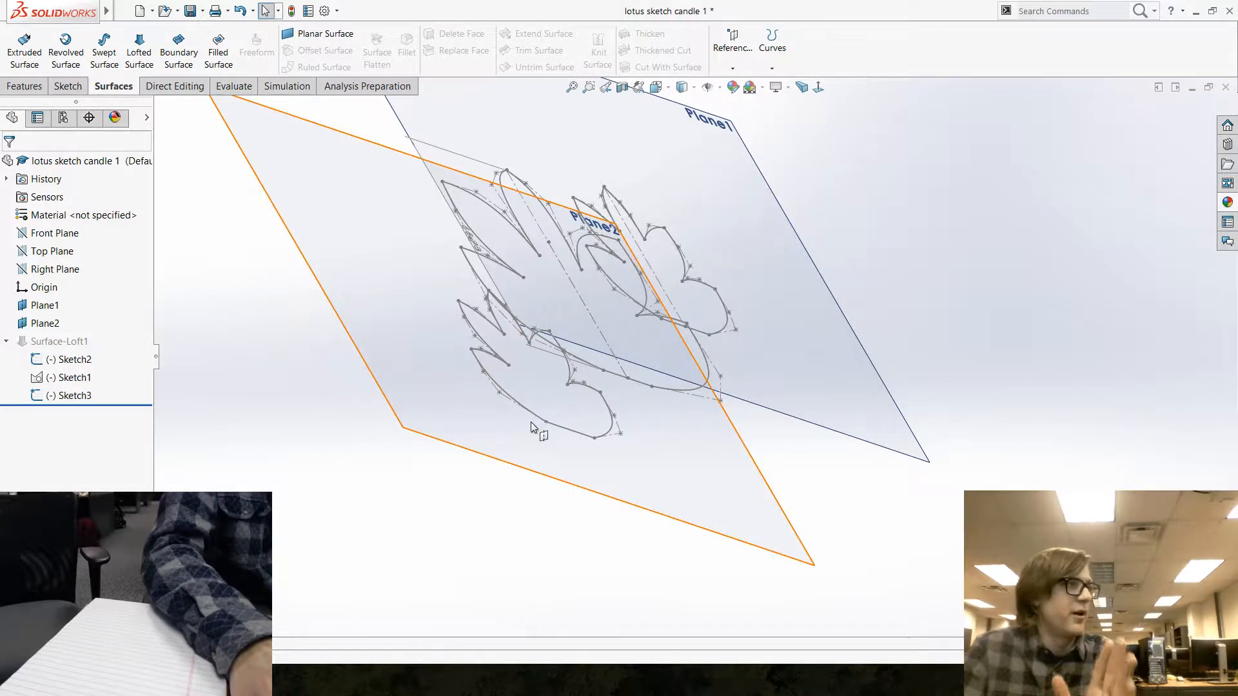
pyautogui.moveTo(520, 401); pyautogui.dragTo(608, 321, button='middle')
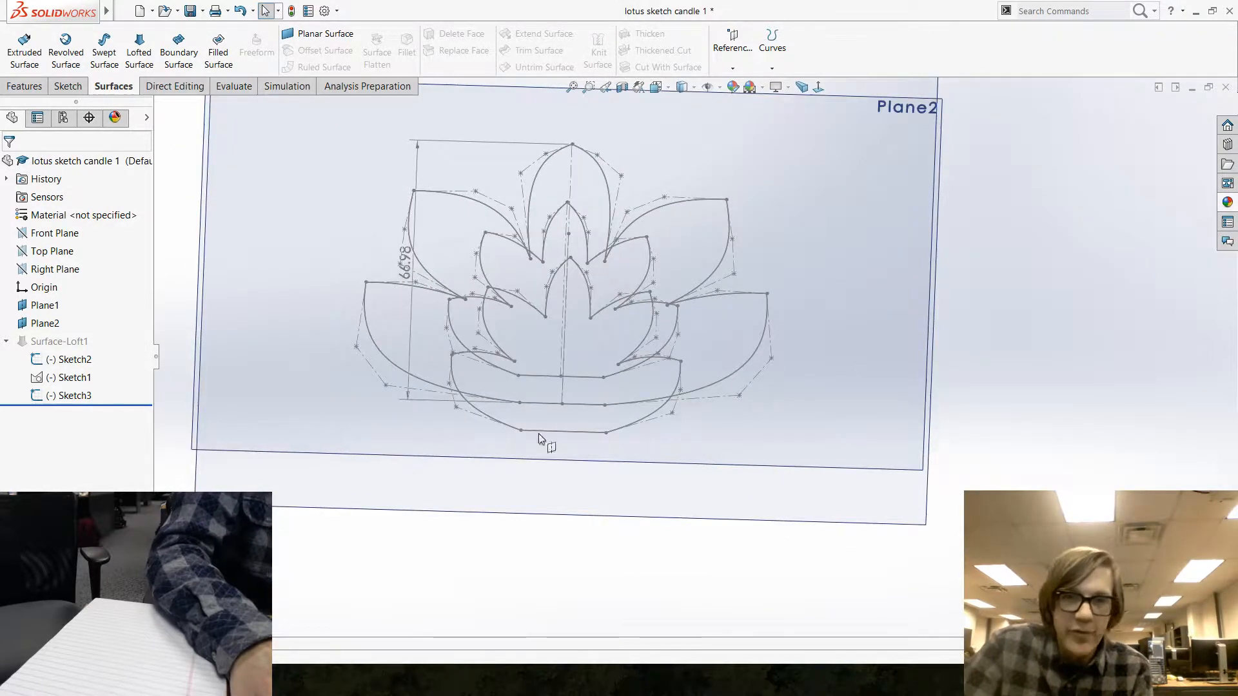
# Create a reference plane through the top petal tips of Sketch1, Sketch3 and Sketch2.
pyautogui.moveTo(540, 436)
pyautogui.mouseDown(button='middle')
pyautogui.moveTo(501, 378)
pyautogui.moveTo(486, 434)
pyautogui.moveTo(564, 432)
pyautogui.moveTo(546, 417)
pyautogui.moveTo(548, 432)
pyautogui.mouseUp(button='middle')
pyautogui.scroll(-1, 546, 227)
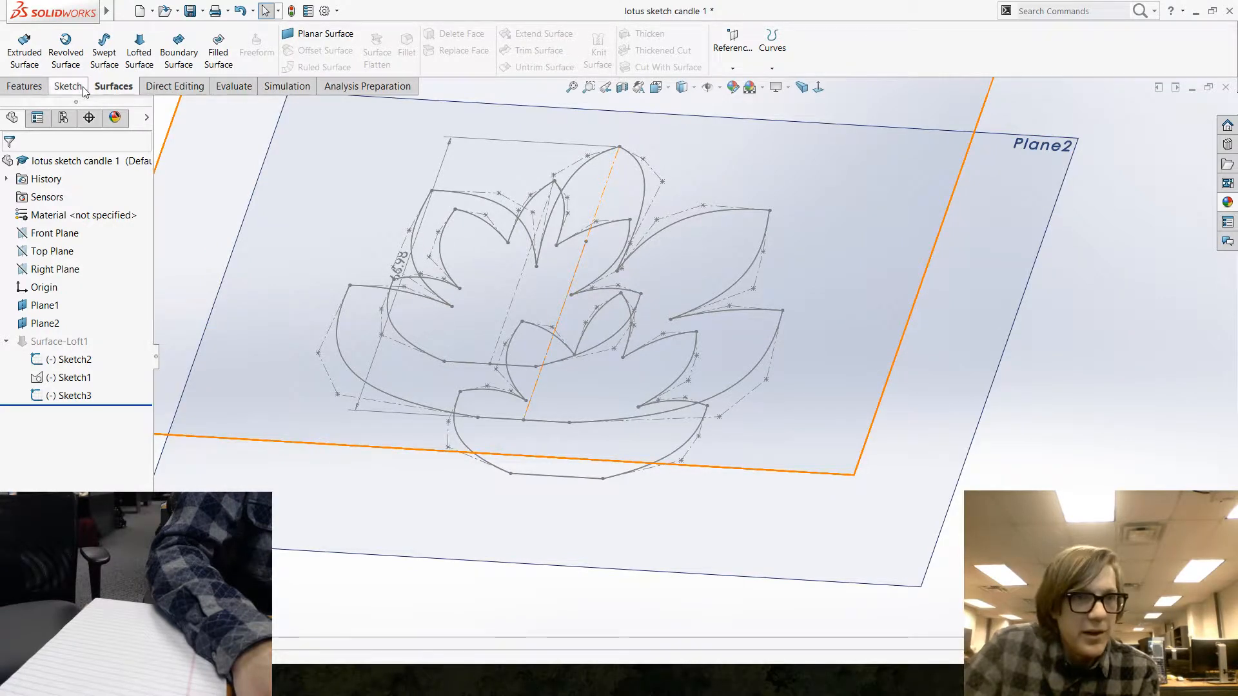
pyautogui.click(732, 40)
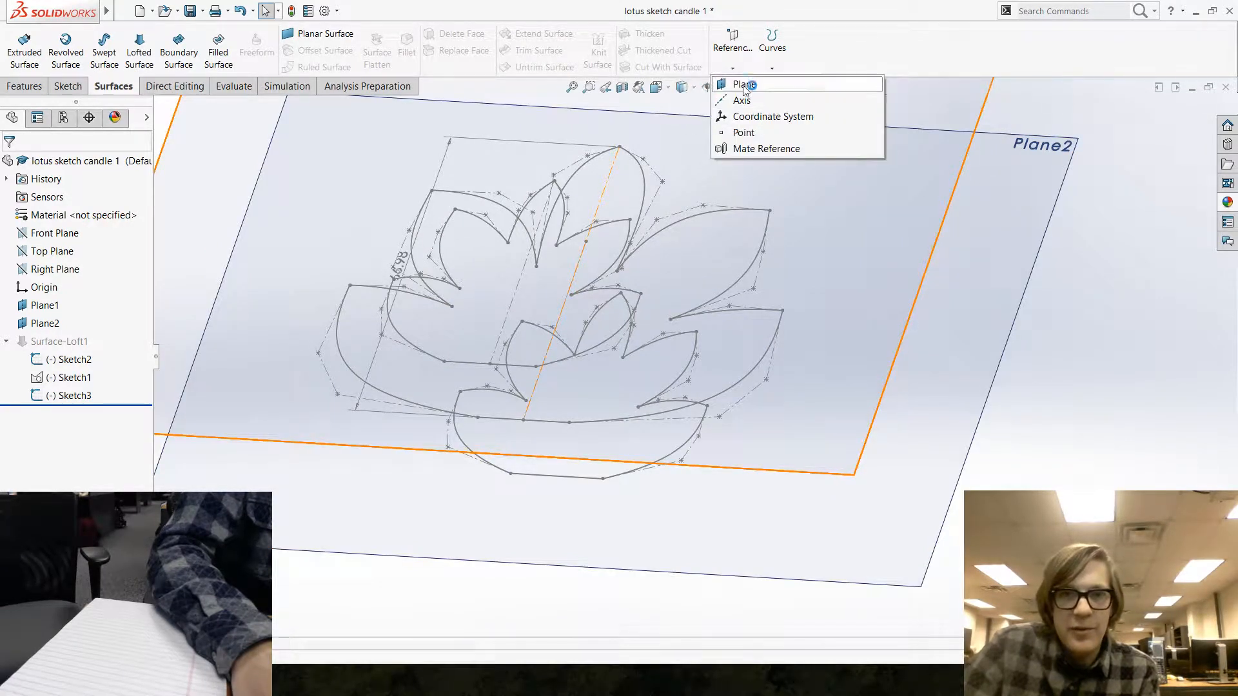
pyautogui.click(742, 84)
pyautogui.click(619, 147)
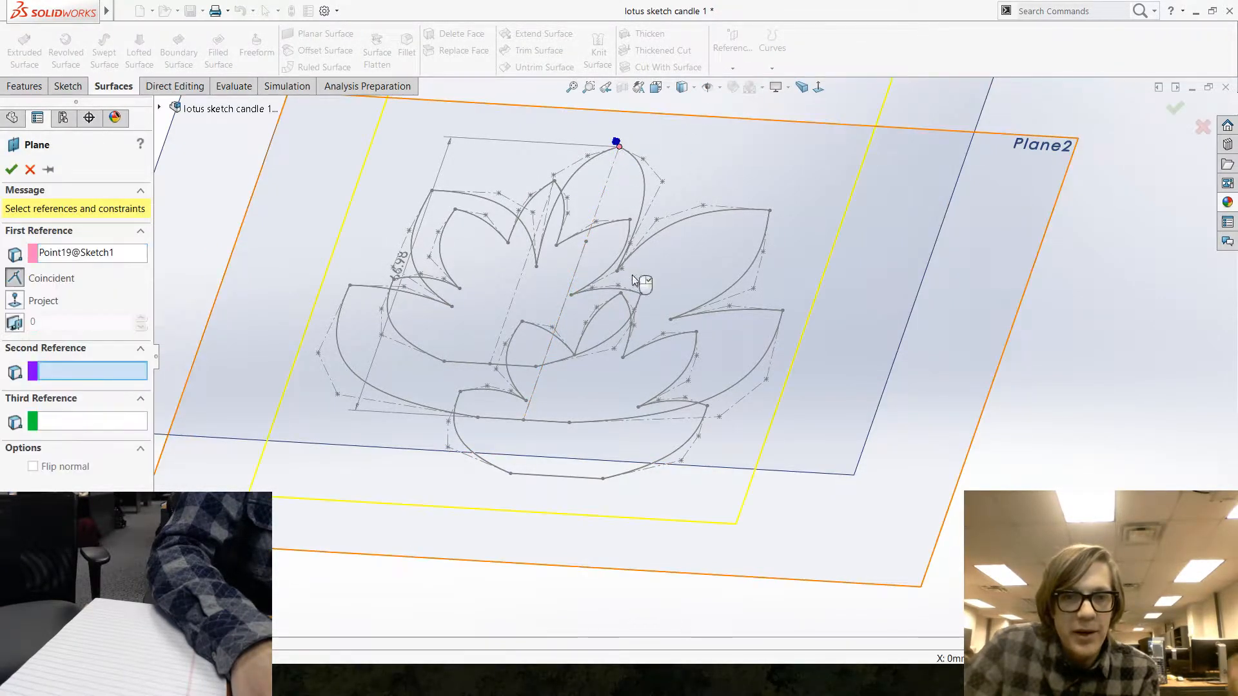
pyautogui.click(621, 295)
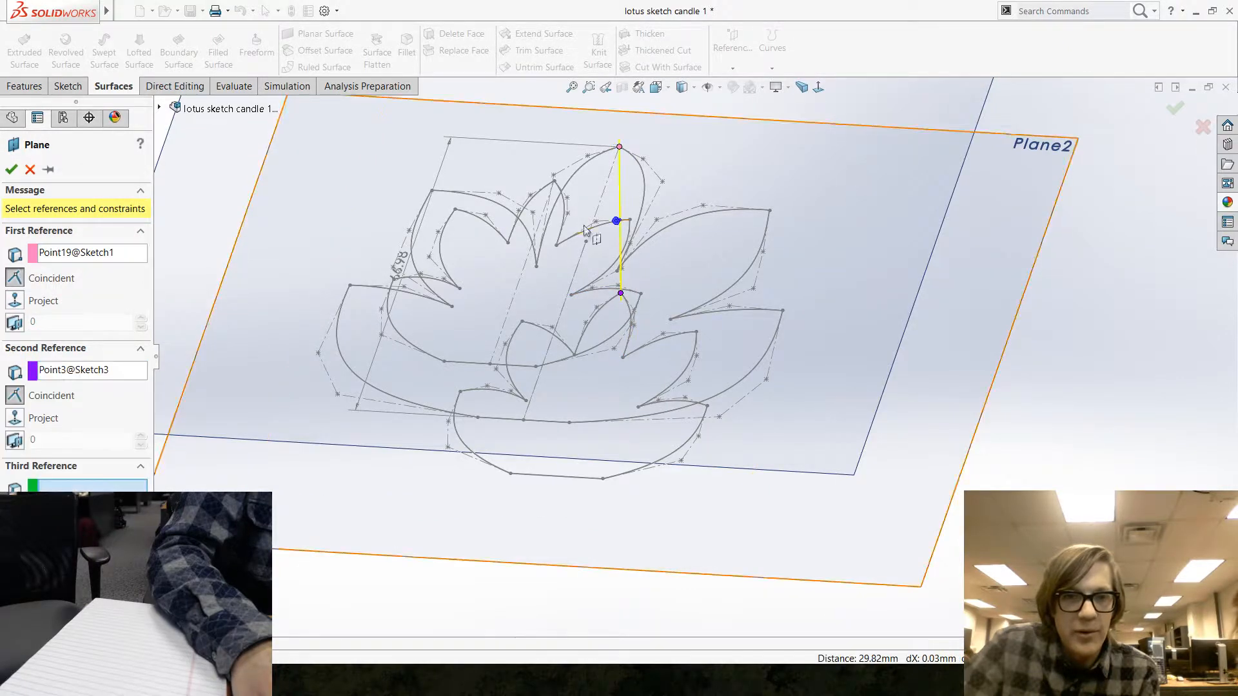
pyautogui.click(555, 182)
pyautogui.press('Return')
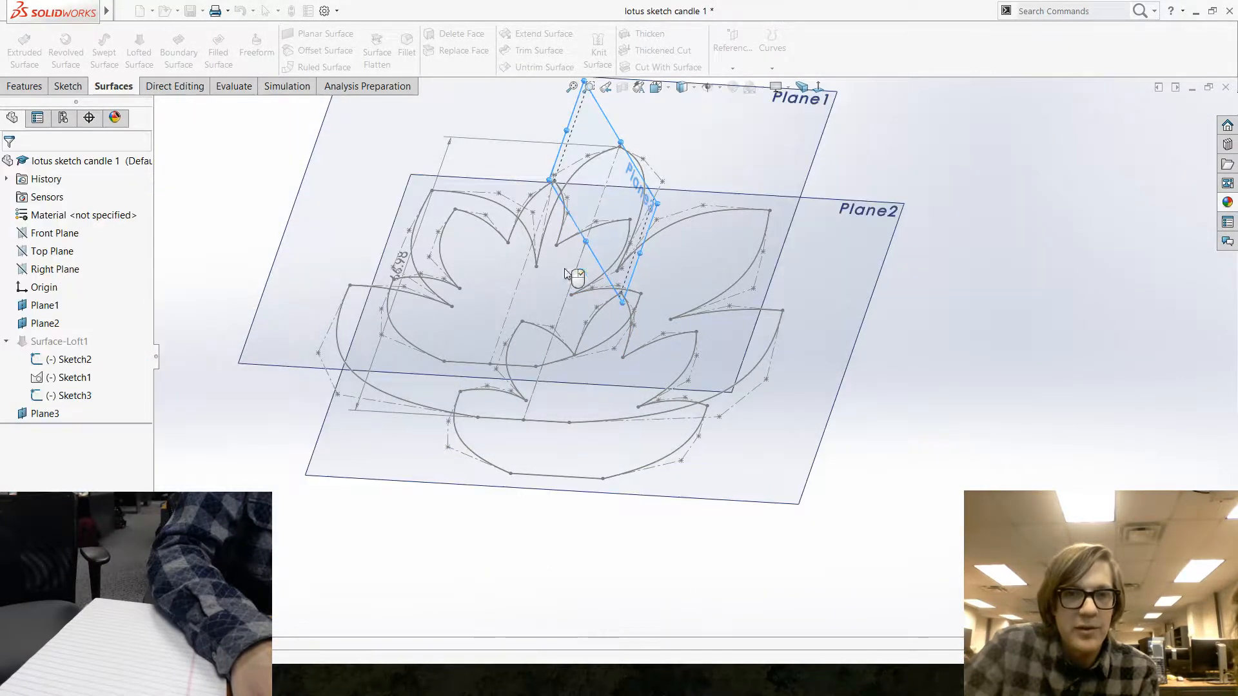
# Create a reference plane through the three profiles' notch points between the top petal and the upper right petal.
pyautogui.click(733, 42)
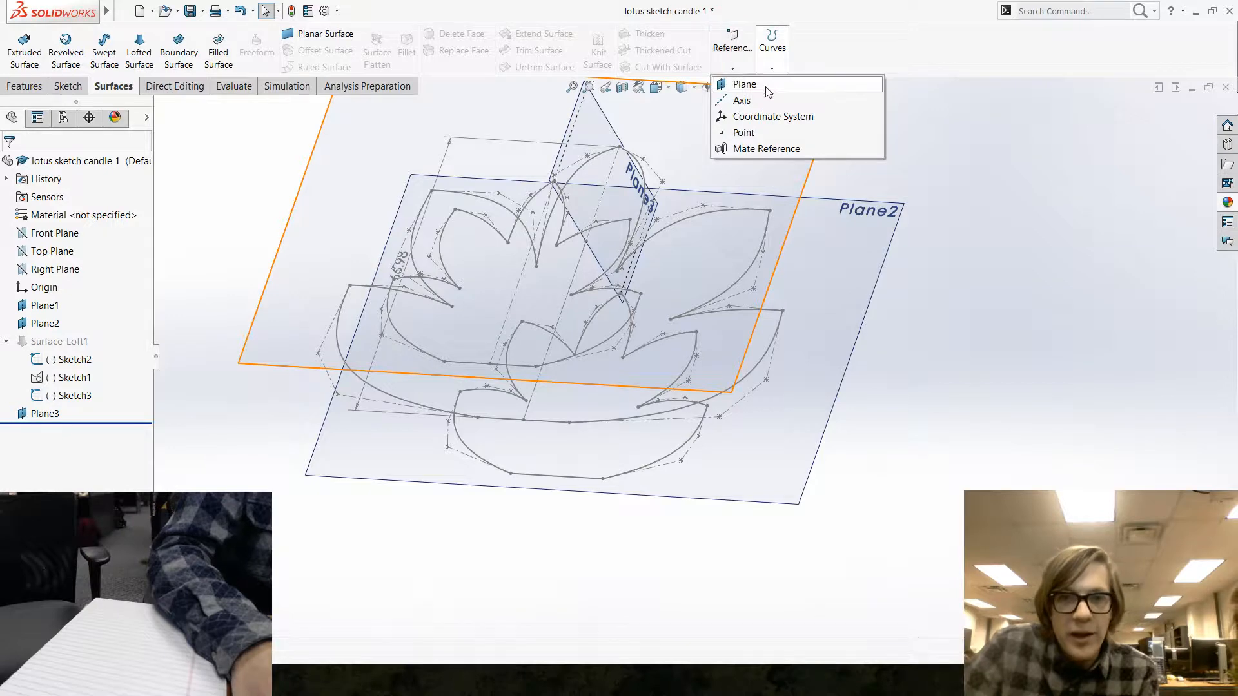
pyautogui.click(741, 83)
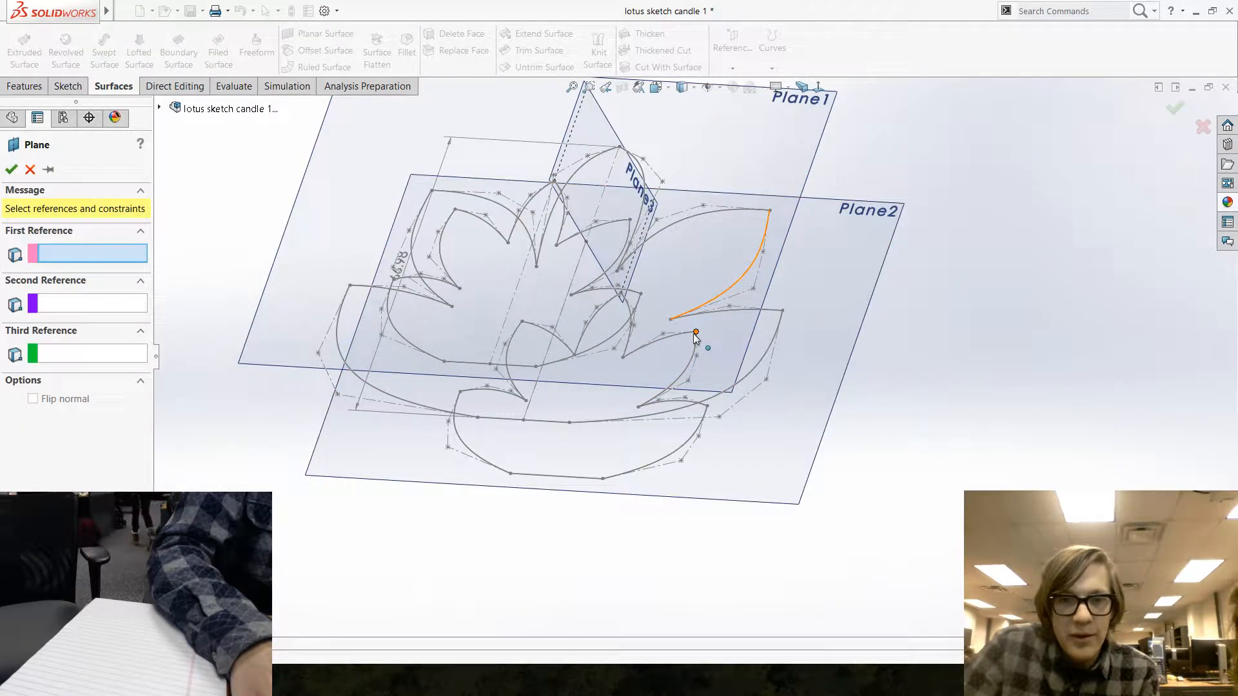
pyautogui.moveTo(556, 333); pyautogui.dragTo(525, 323, button='middle')
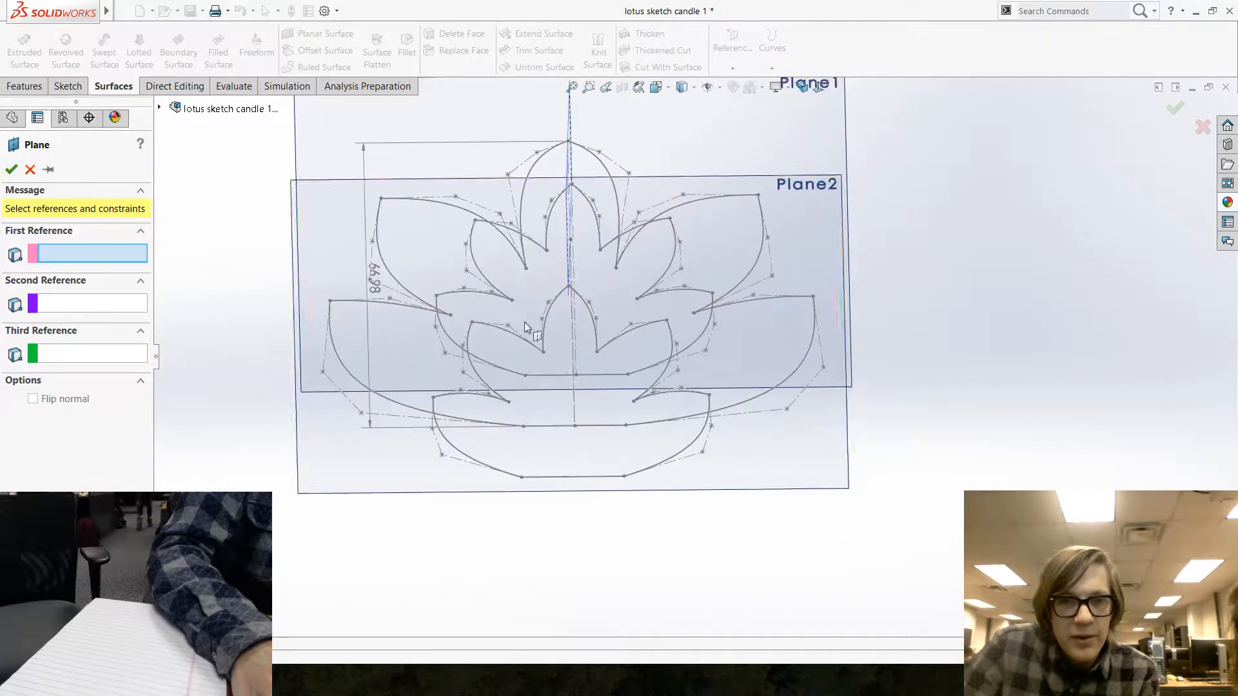
pyautogui.click(597, 351)
pyautogui.click(600, 251)
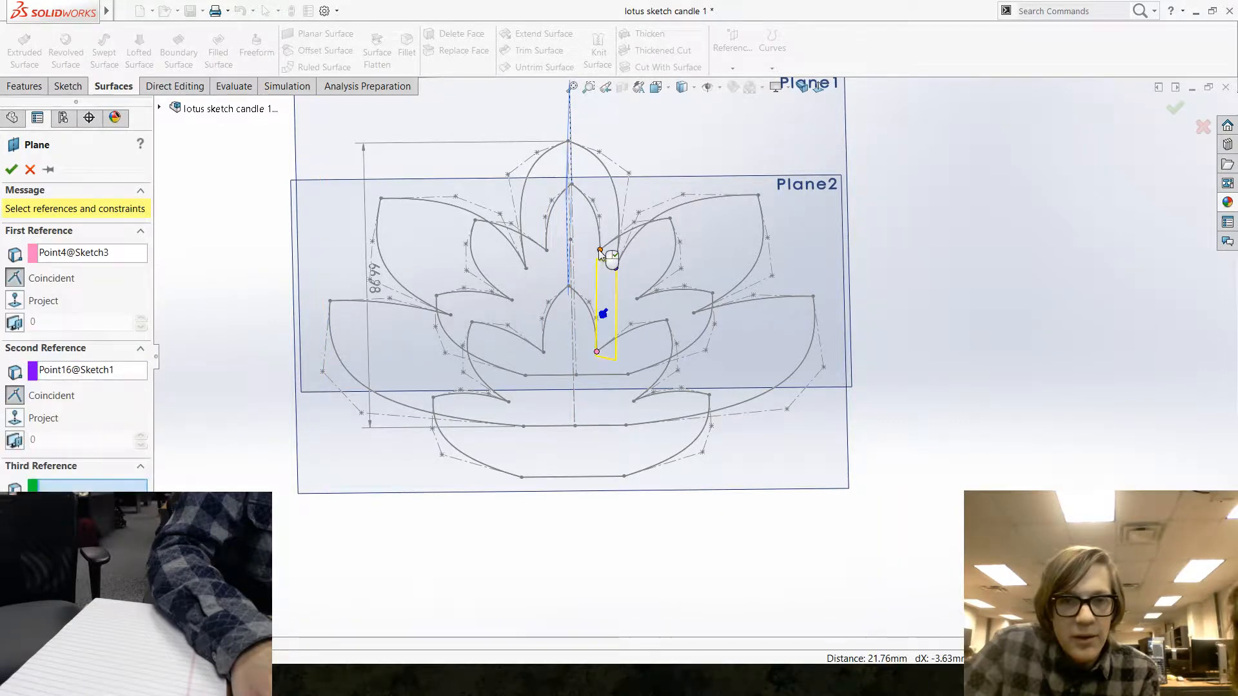
pyautogui.rightClick(599, 250)
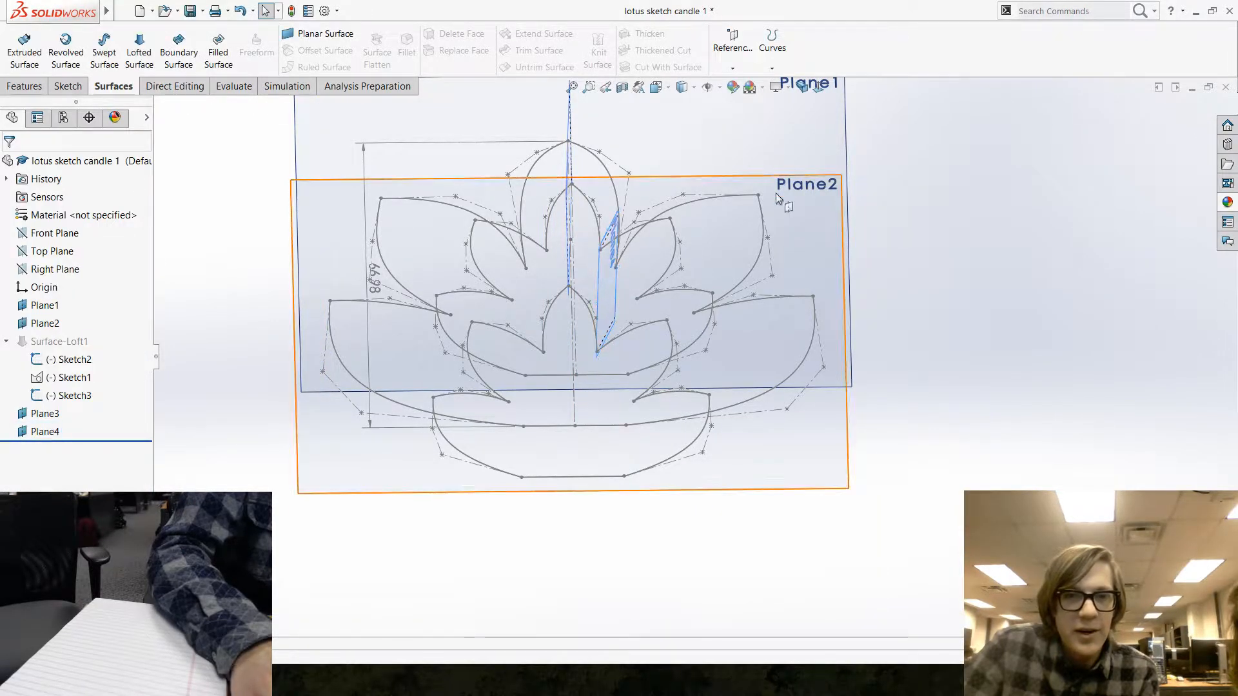
# Create a reference plane through the upper right petal tips of all three lotus profiles.
pyautogui.click(732, 58)
pyautogui.click(735, 86)
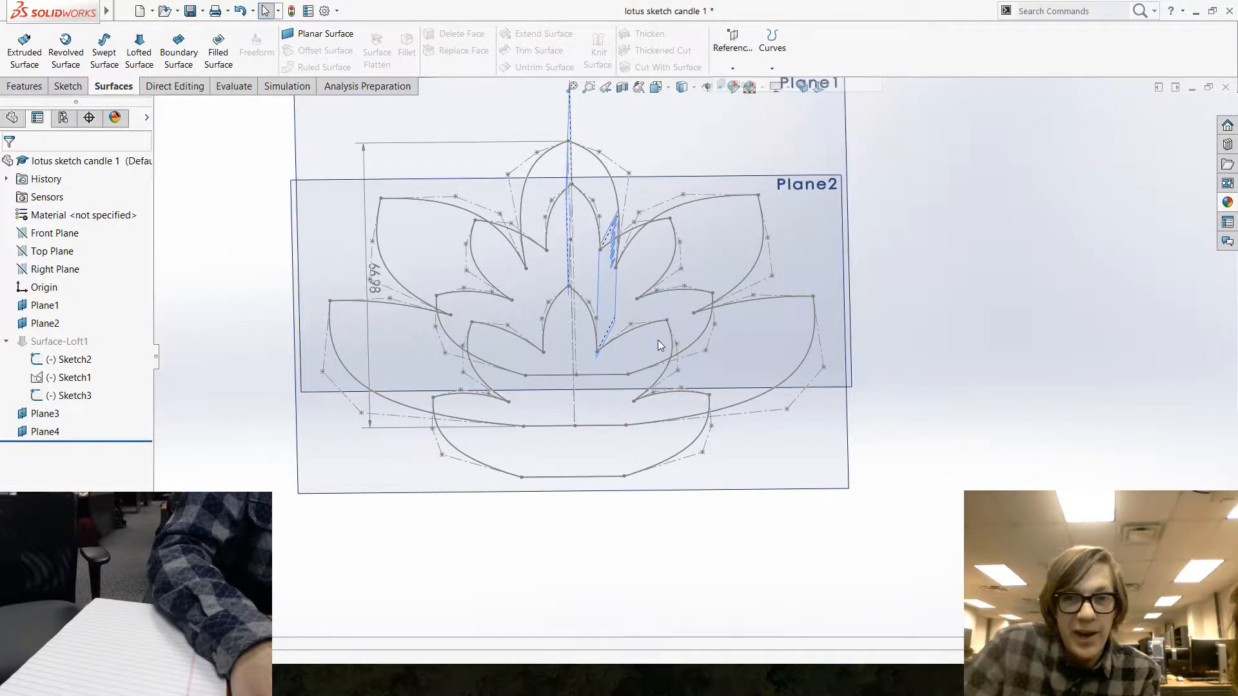
pyautogui.click(666, 317)
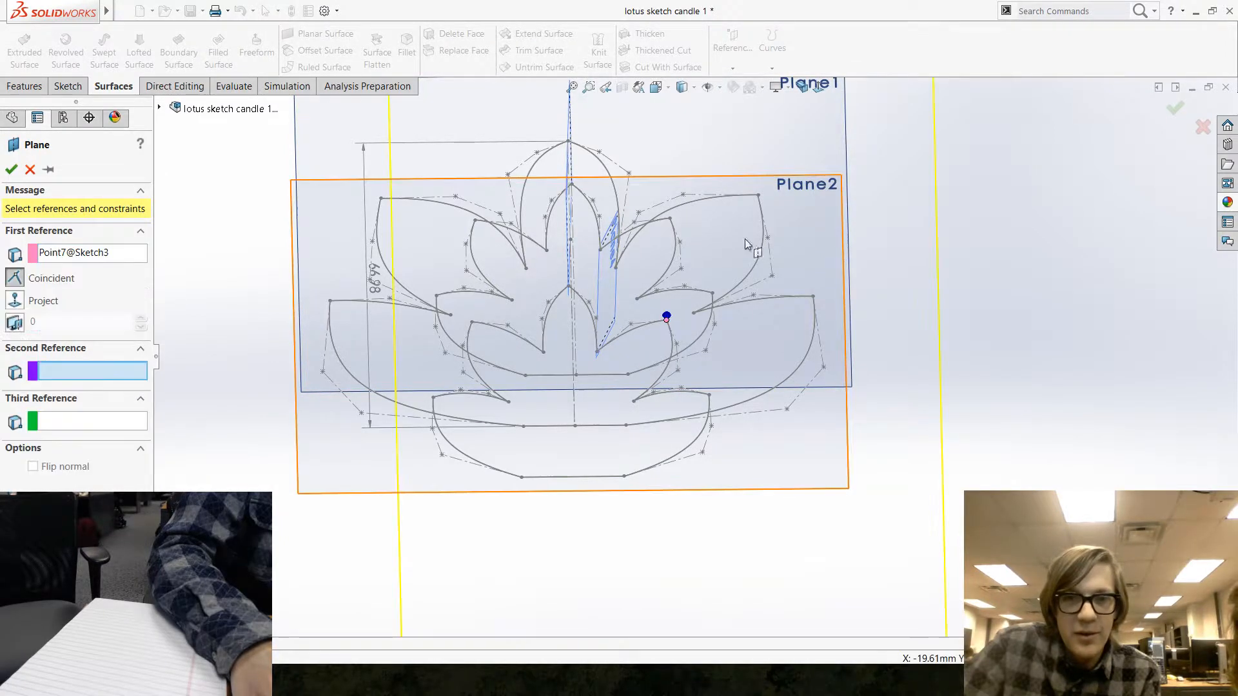
pyautogui.click(758, 195)
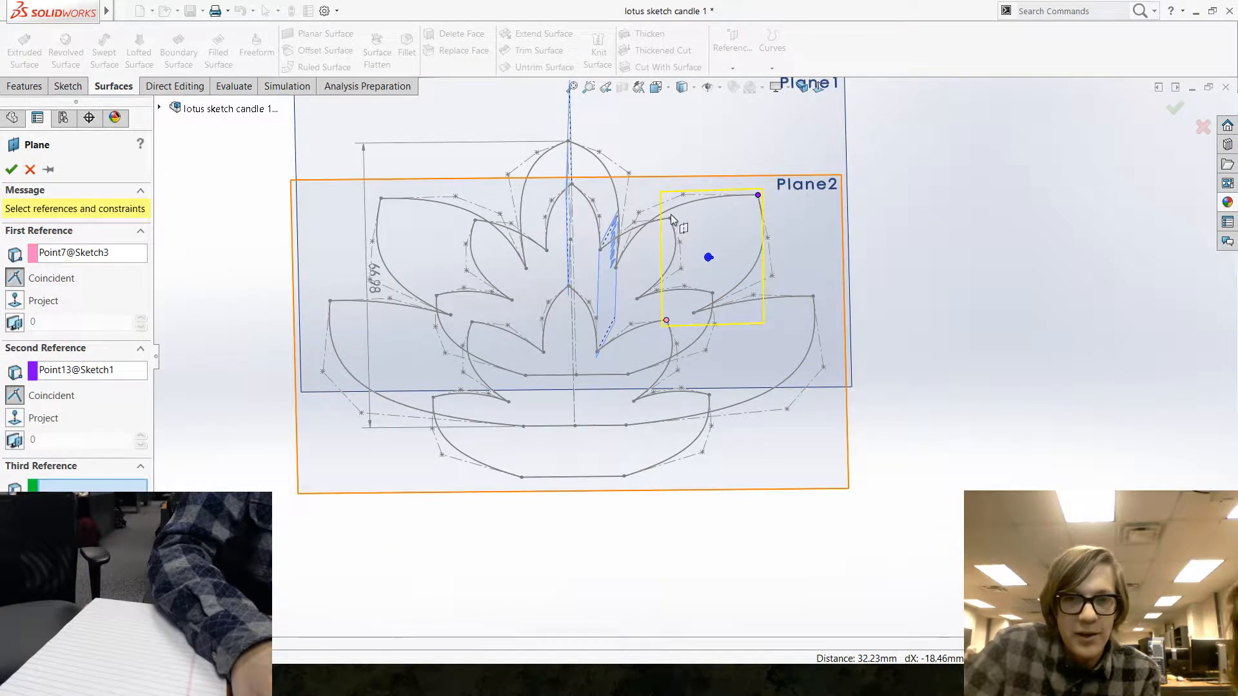
pyautogui.click(670, 219)
pyautogui.rightClick(671, 218)
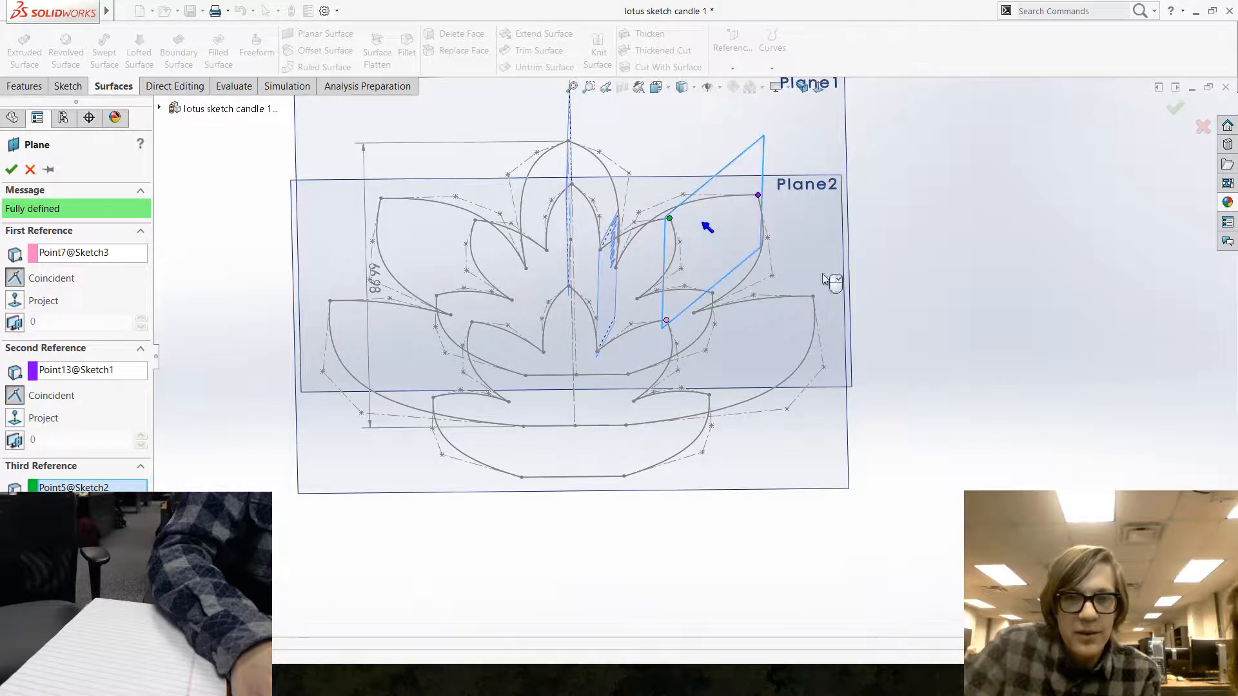
# Create a reference plane through the three profiles' notch points between the upper and lower right petals.
pyautogui.click(741, 51)
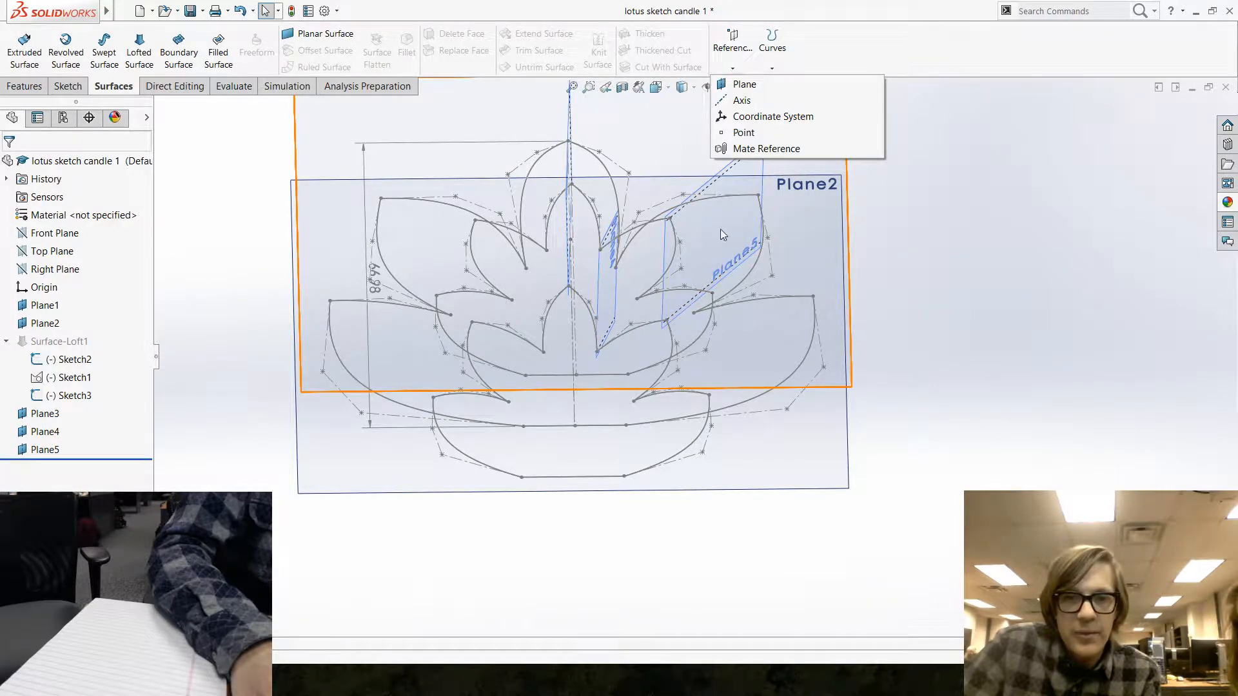
pyautogui.click(745, 85)
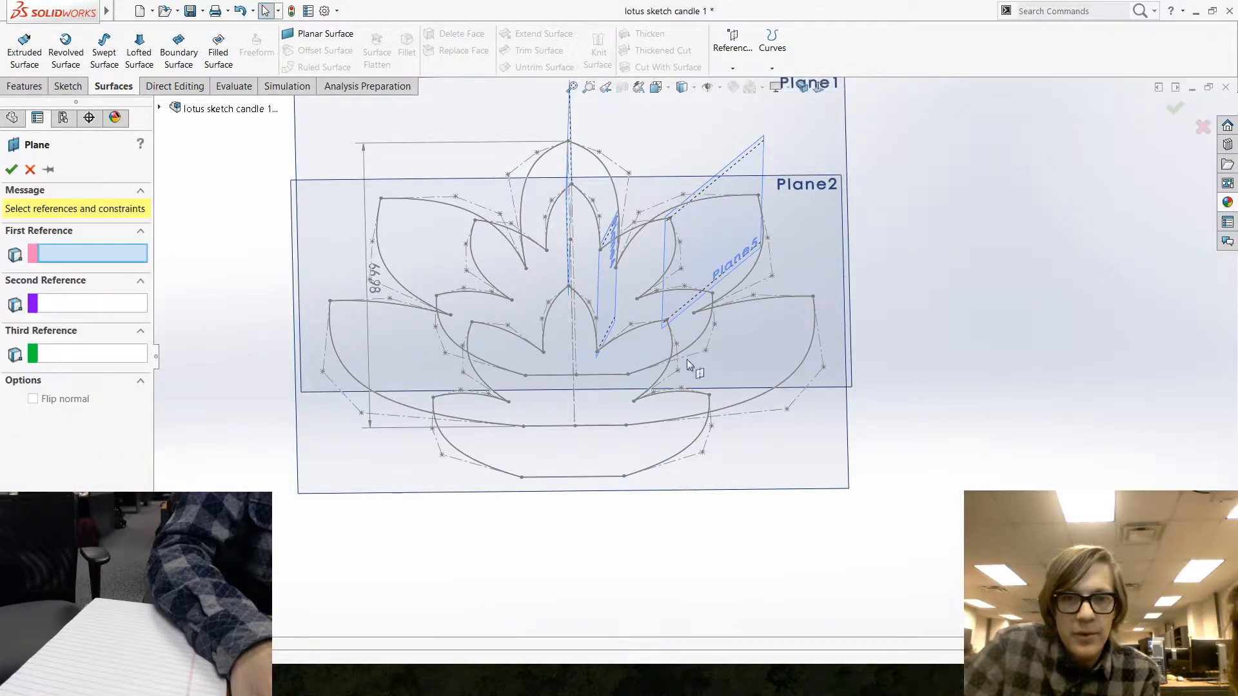
pyautogui.click(634, 402)
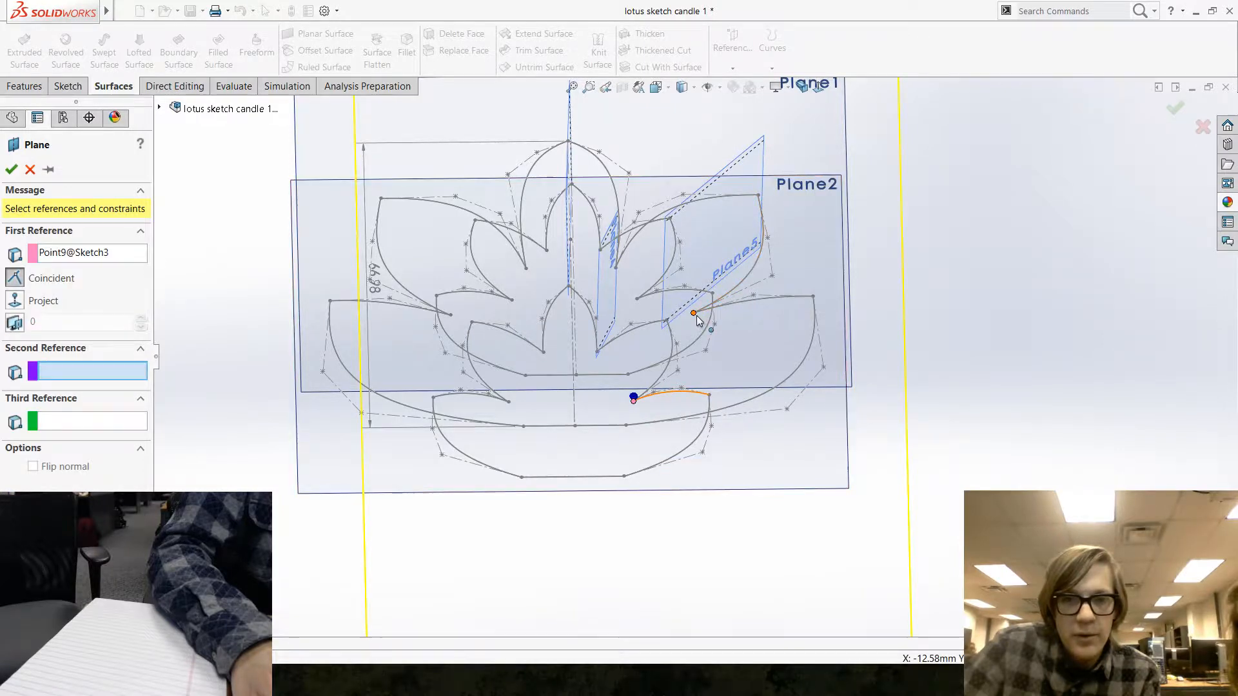
pyautogui.click(694, 314)
pyautogui.click(636, 301)
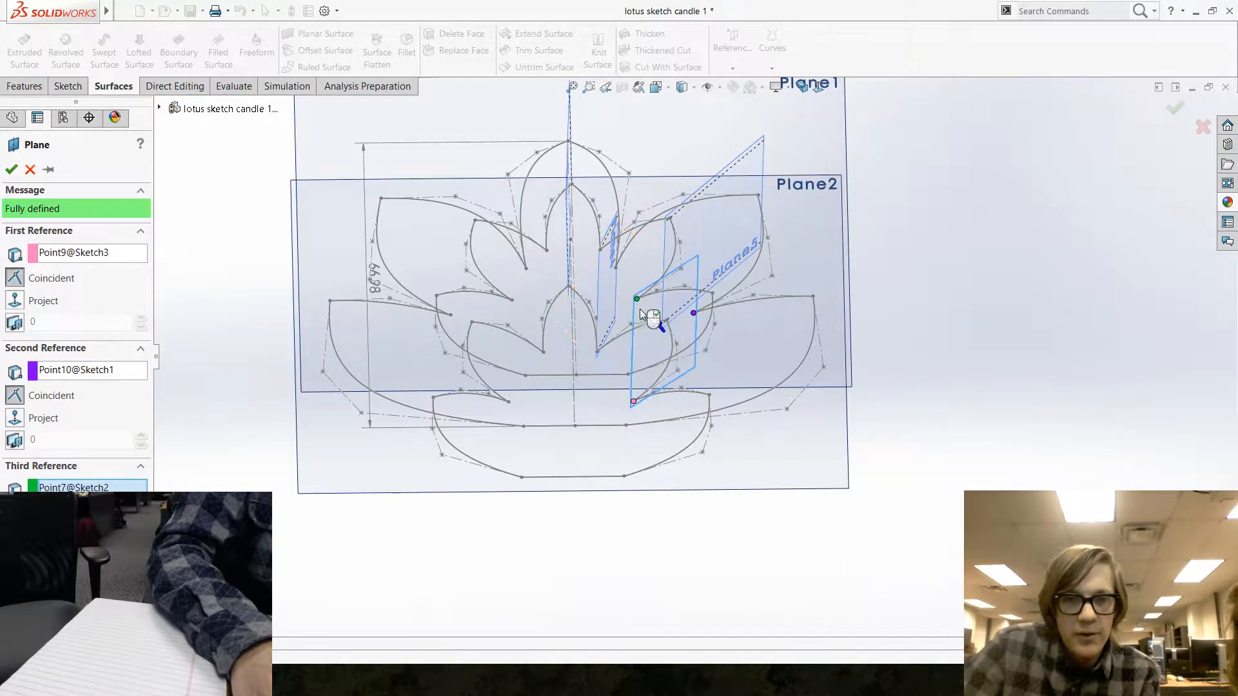
pyautogui.rightClick(640, 308)
# Hide Plane2 and Plane1 so that only the new reference planes remain displayed.
pyautogui.moveTo(542, 354)
pyautogui.mouseDown(button='middle')
pyautogui.moveTo(504, 302)
pyautogui.moveTo(573, 315)
pyautogui.moveTo(561, 287)
pyautogui.moveTo(572, 334)
pyautogui.moveTo(525, 337)
pyautogui.moveTo(568, 368)
pyautogui.mouseUp(button='middle')
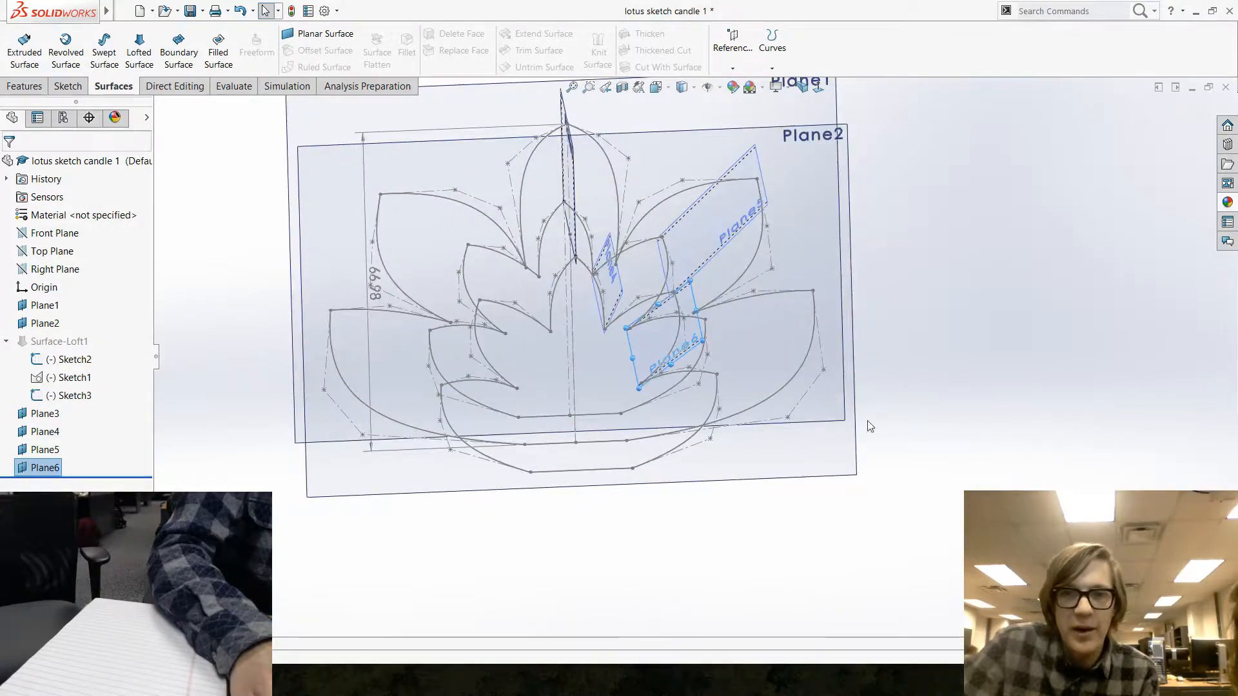
pyautogui.click(819, 211)
pyautogui.click(888, 172)
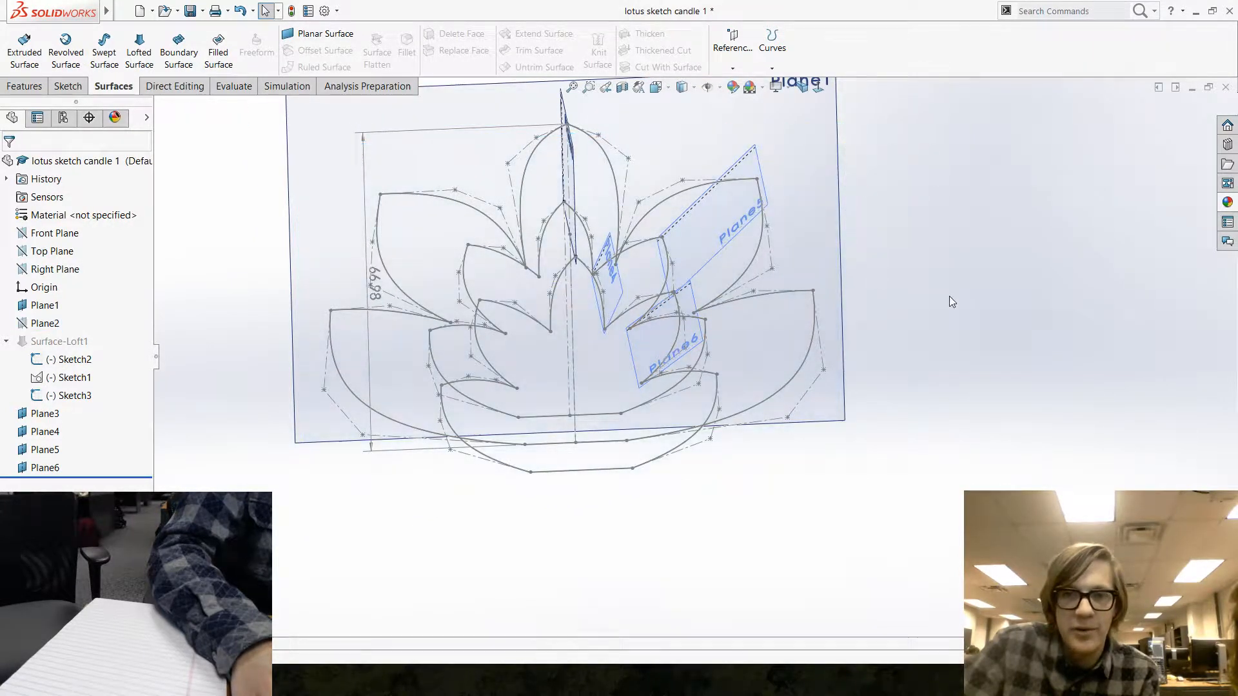
pyautogui.click(842, 194)
pyautogui.click(886, 134)
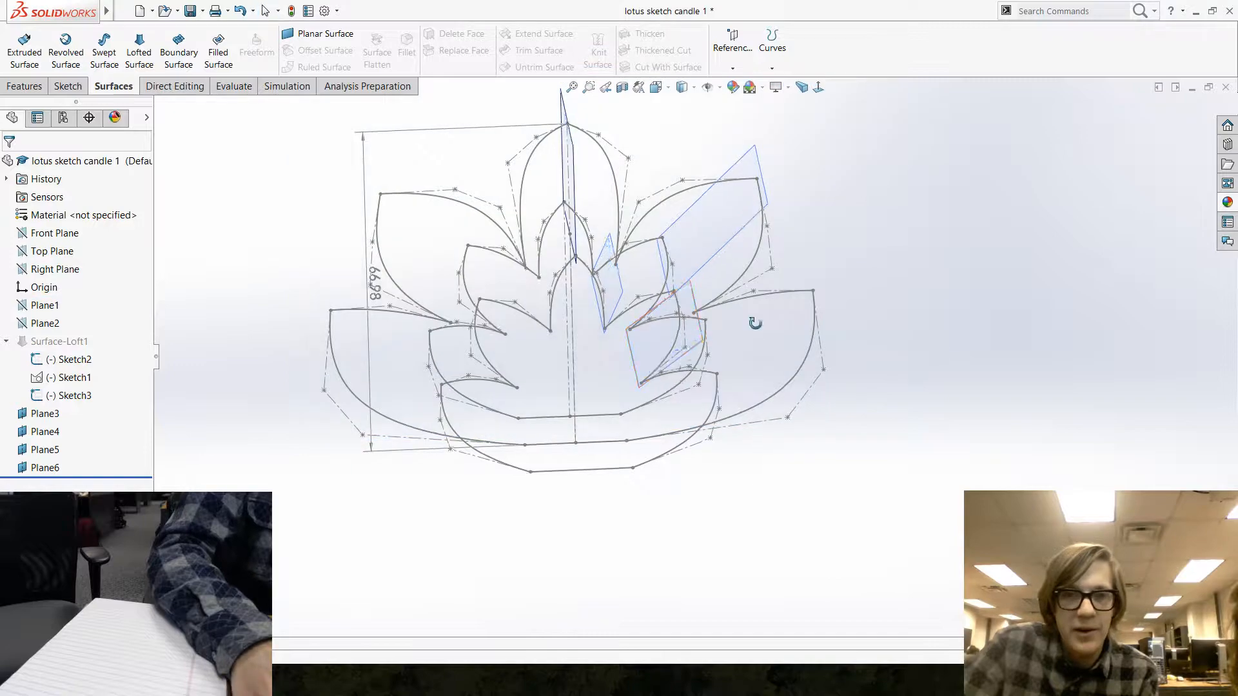
# Sketch on Plane3 a five-point spline arching through the top petal tips of all three profiles, with both ends extending beyond the outer profiles.
pyautogui.moveTo(752, 323)
pyautogui.mouseDown(button='middle')
pyautogui.moveTo(815, 329)
pyautogui.moveTo(757, 414)
pyautogui.moveTo(780, 328)
pyautogui.moveTo(840, 284)
pyautogui.moveTo(809, 279)
pyautogui.moveTo(763, 354)
pyautogui.moveTo(880, 426)
pyautogui.mouseUp(button='middle')
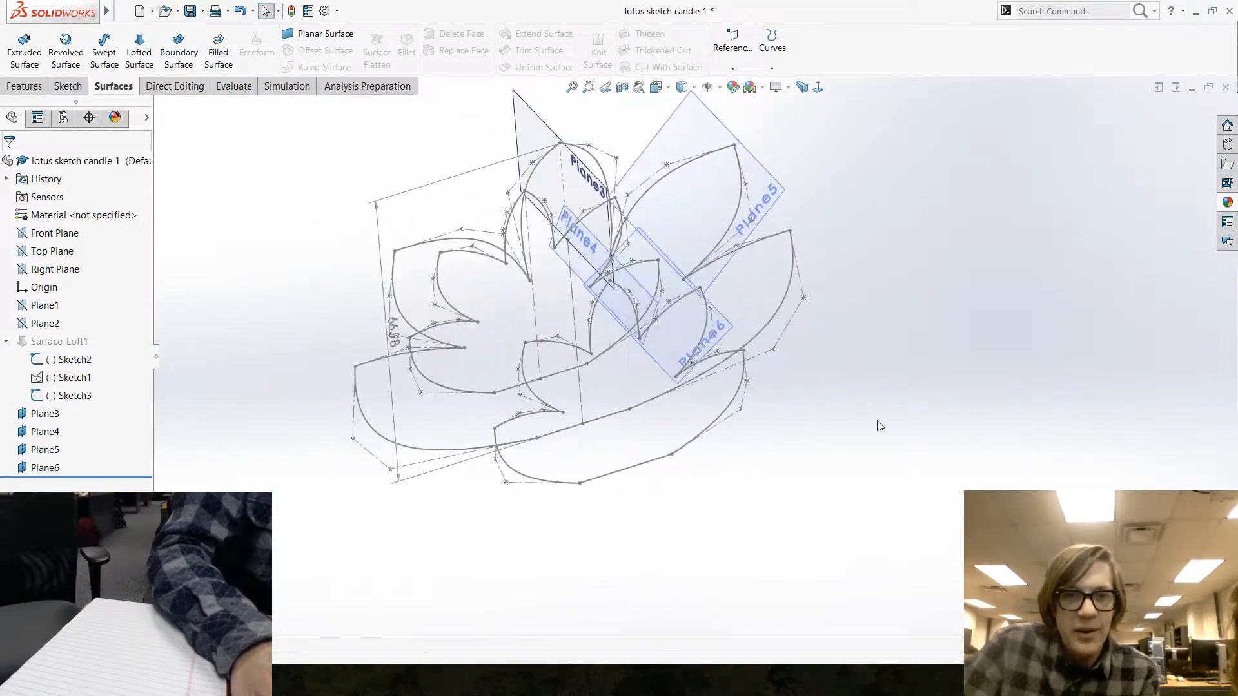
pyautogui.moveTo(611, 205)
pyautogui.mouseDown(button='middle')
pyautogui.moveTo(641, 222)
pyautogui.moveTo(659, 171)
pyautogui.mouseUp(button='middle')
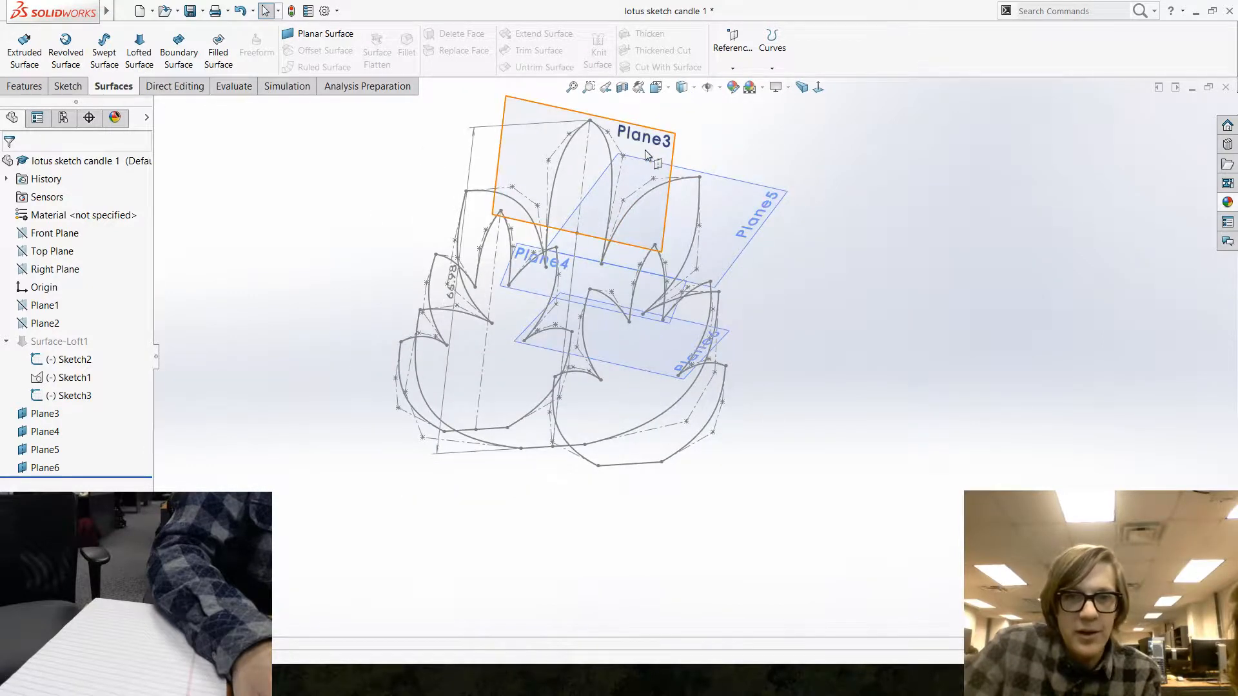
pyautogui.click(648, 154)
pyautogui.click(696, 111)
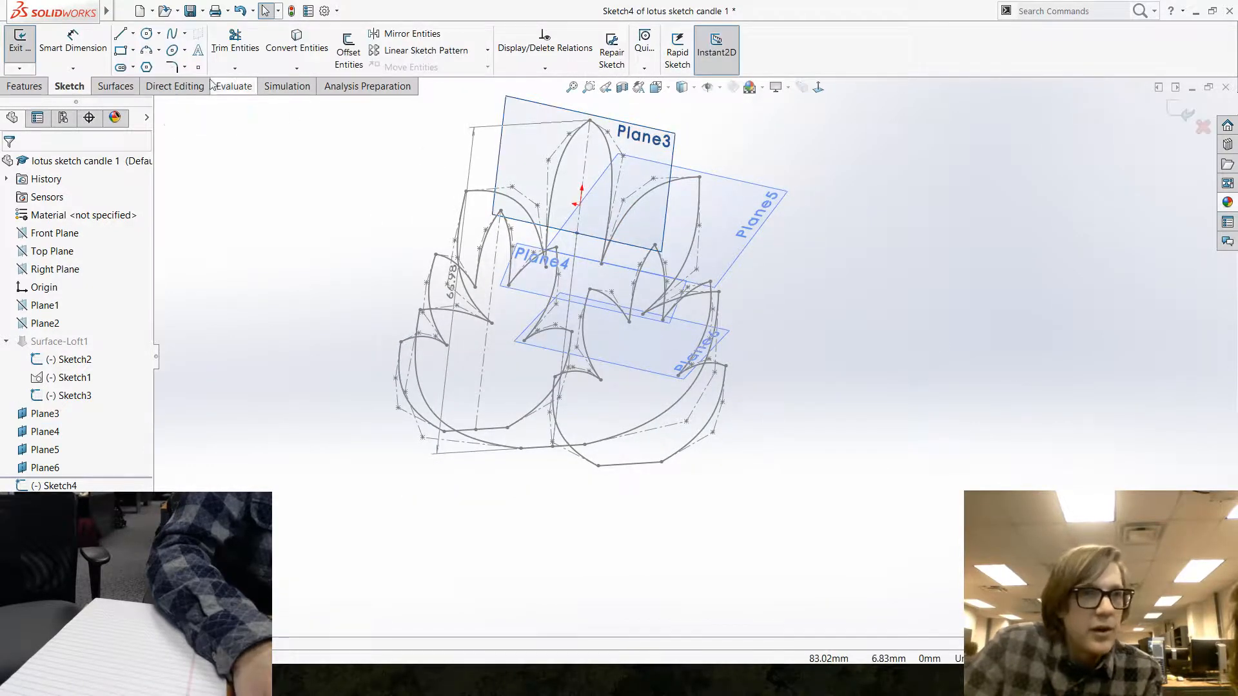
pyautogui.click(176, 36)
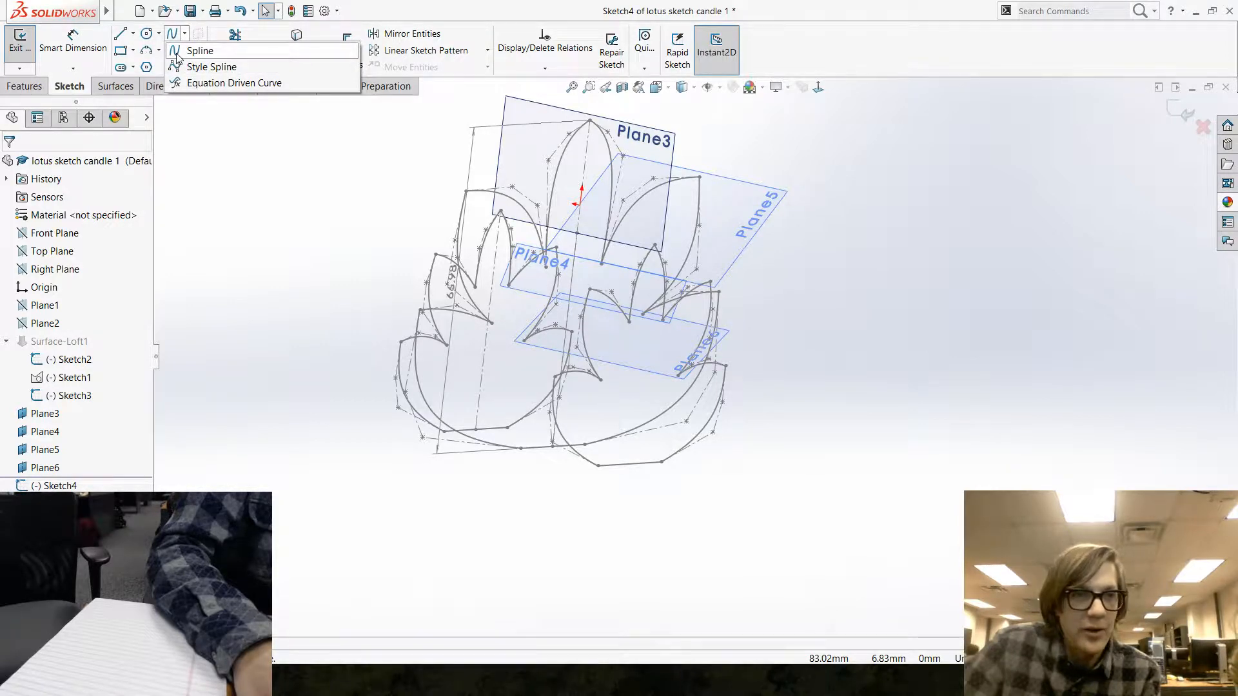
pyautogui.click(178, 57)
pyautogui.moveTo(359, 354); pyautogui.dragTo(408, 365, button='middle')
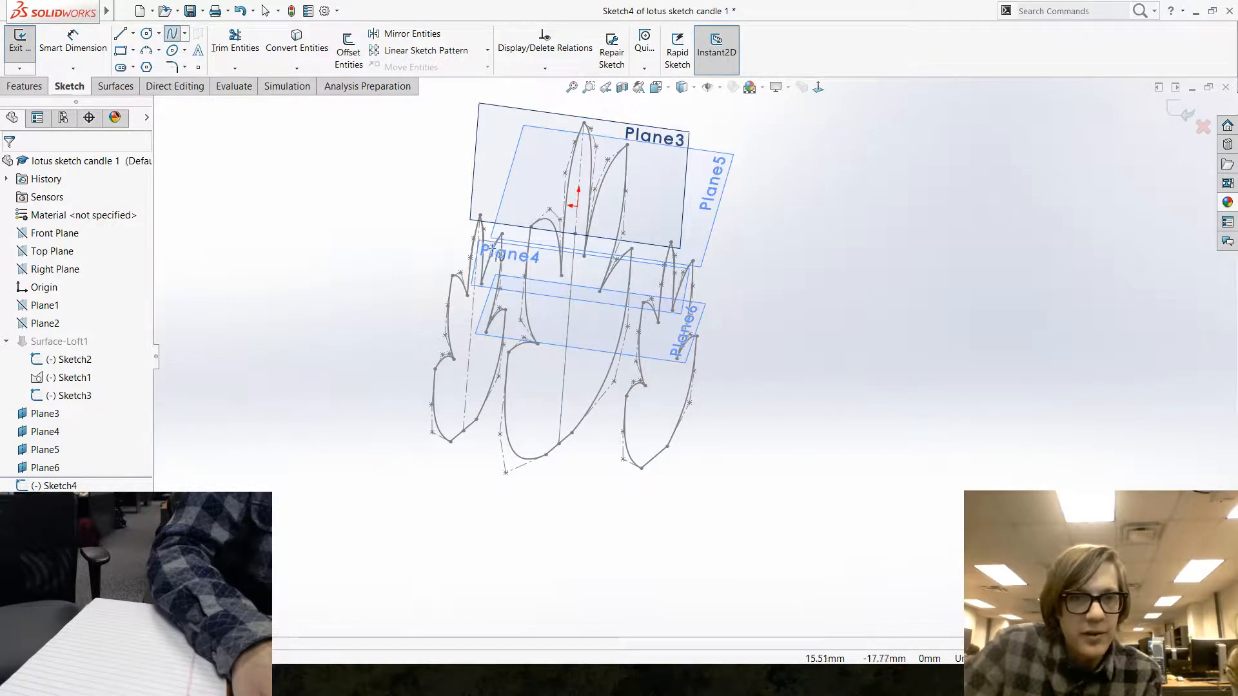
pyautogui.moveTo(361, 369)
pyautogui.mouseDown(button='middle')
pyautogui.moveTo(332, 288)
pyautogui.moveTo(354, 361)
pyautogui.moveTo(243, 389)
pyautogui.moveTo(335, 387)
pyautogui.moveTo(443, 326)
pyautogui.moveTo(548, 300)
pyautogui.moveTo(466, 334)
pyautogui.moveTo(387, 327)
pyautogui.mouseUp(button='middle')
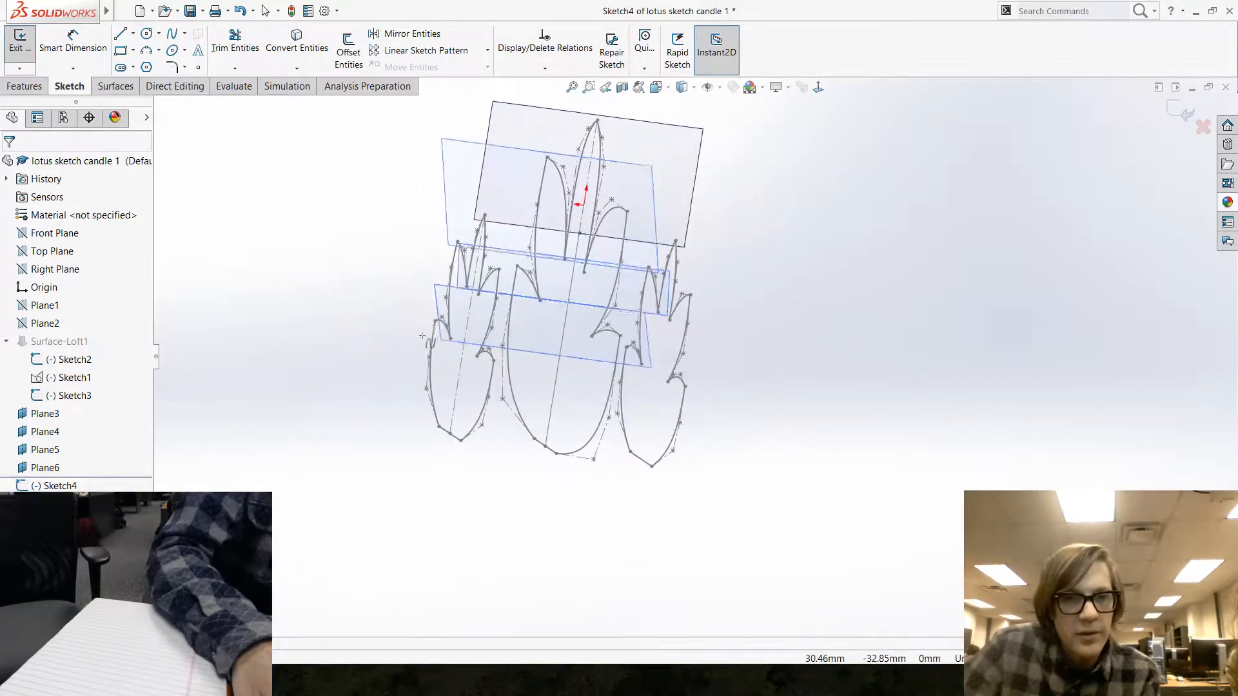
pyautogui.click(382, 322)
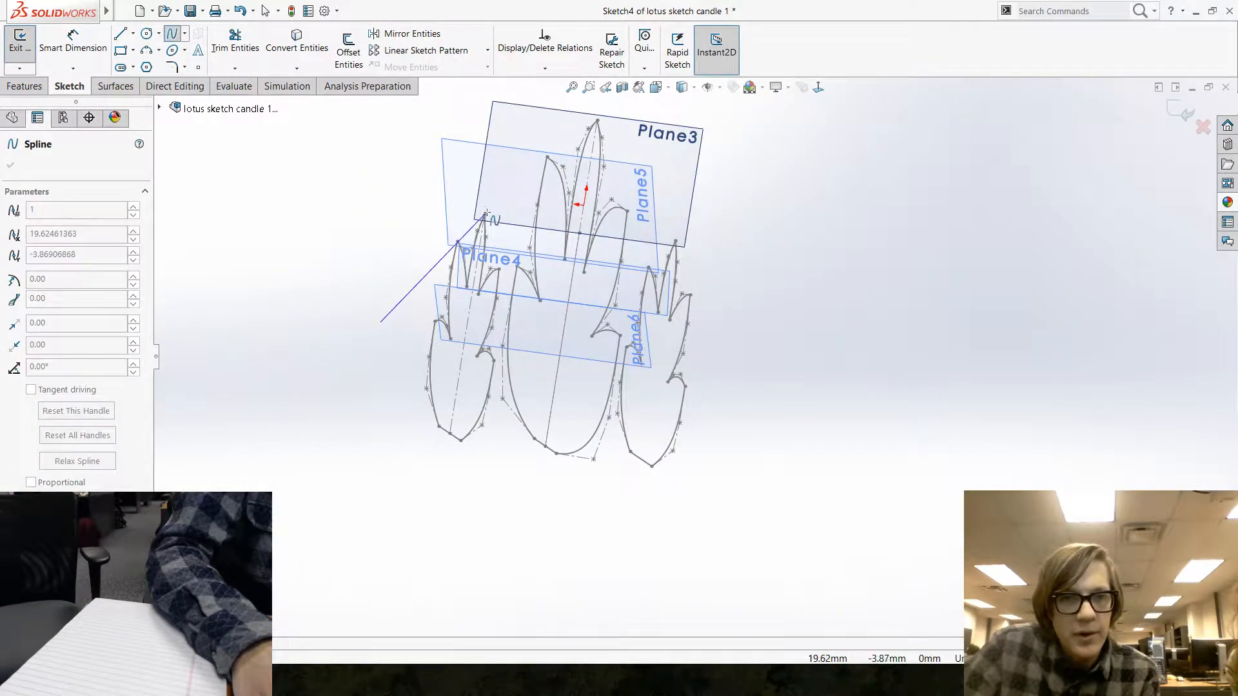
pyautogui.moveTo(469, 210)
pyautogui.mouseDown(button='middle')
pyautogui.moveTo(387, 174)
pyautogui.moveTo(404, 196)
pyautogui.mouseUp(button='middle')
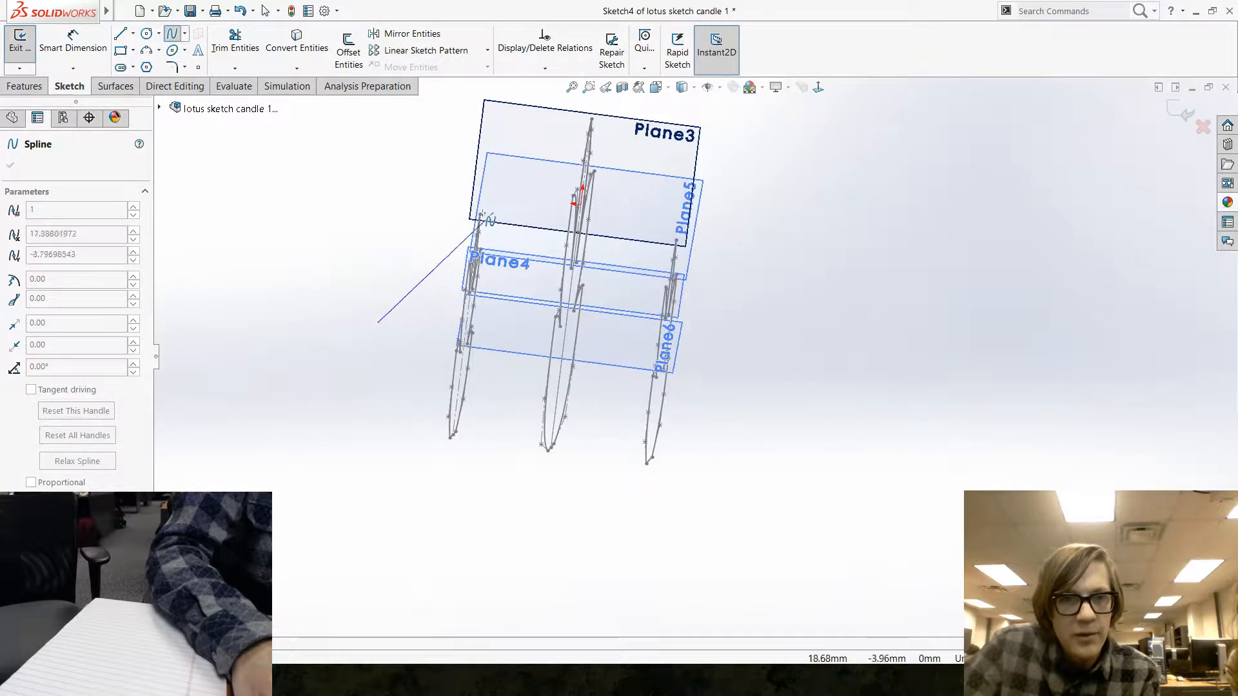
pyautogui.moveTo(480, 215)
pyautogui.mouseDown(button='middle')
pyautogui.moveTo(443, 229)
pyautogui.moveTo(432, 251)
pyautogui.moveTo(488, 207)
pyautogui.mouseUp(button='middle')
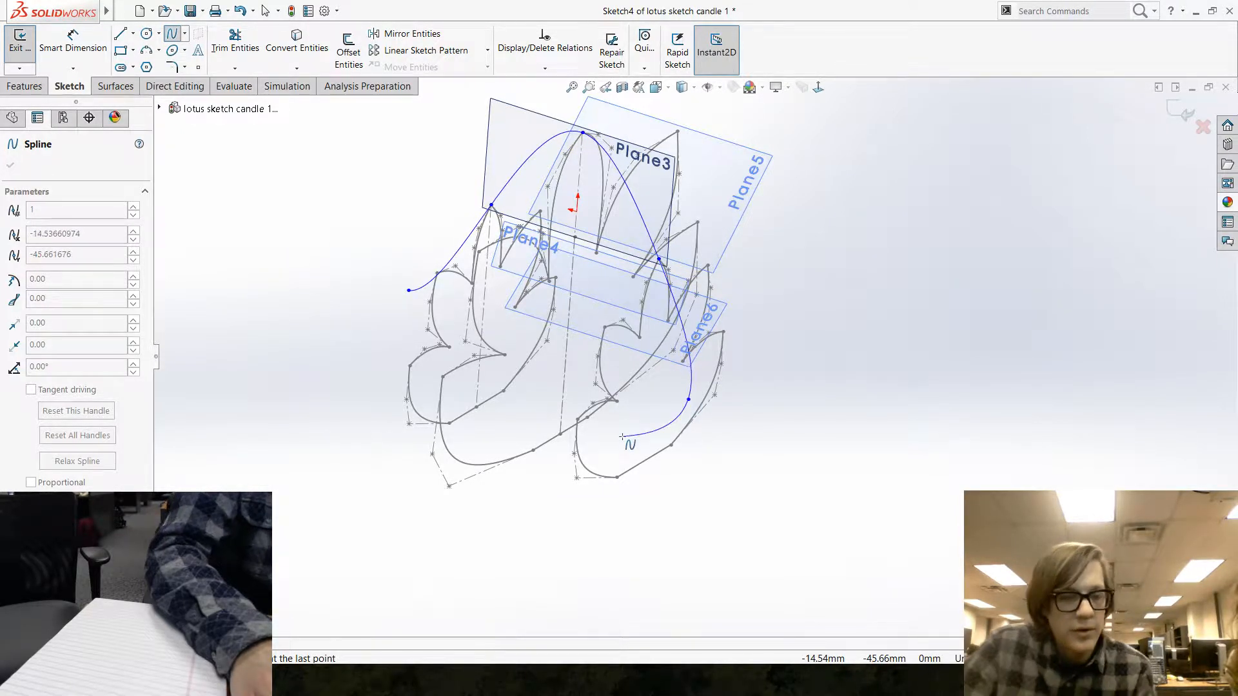
pyautogui.press('Escape')
# Move the spline's free end near the Sketch2 profile inward to about X 26.8, Y -34.8, and finish the sketch.
pyautogui.moveTo(625, 437)
pyautogui.mouseDown(button='middle')
pyautogui.moveTo(654, 376)
pyautogui.moveTo(667, 376)
pyautogui.mouseUp(button='middle')
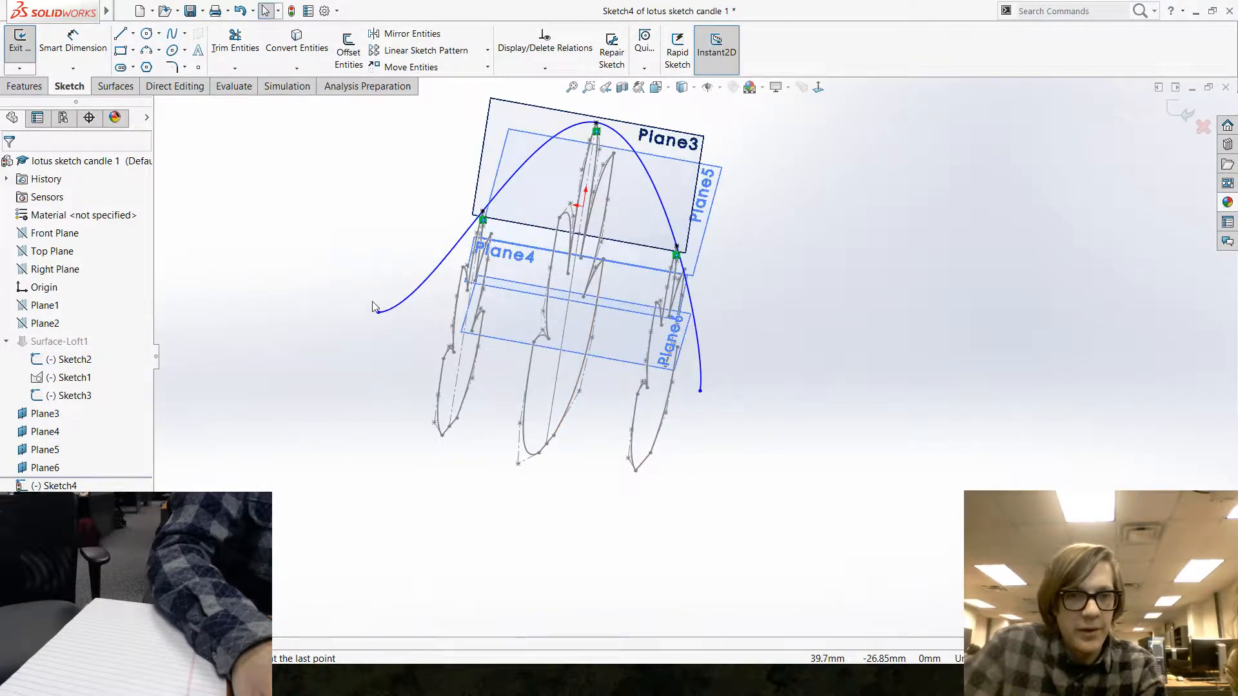
pyautogui.moveTo(378, 321); pyautogui.dragTo(429, 345)
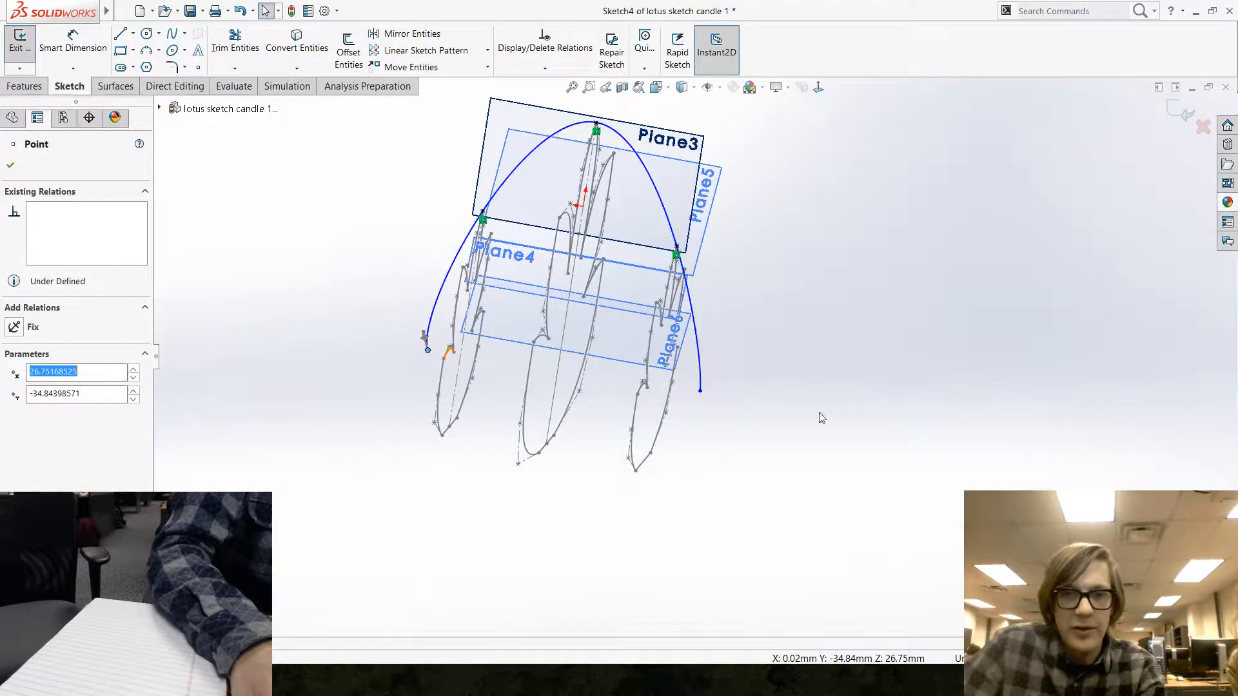
pyautogui.click(796, 428)
pyautogui.moveTo(796, 428)
pyautogui.mouseDown(button='middle')
pyautogui.moveTo(787, 401)
pyautogui.moveTo(847, 426)
pyautogui.moveTo(735, 420)
pyautogui.moveTo(777, 415)
pyautogui.moveTo(710, 443)
pyautogui.moveTo(810, 417)
pyautogui.moveTo(800, 423)
pyautogui.mouseUp(button='middle')
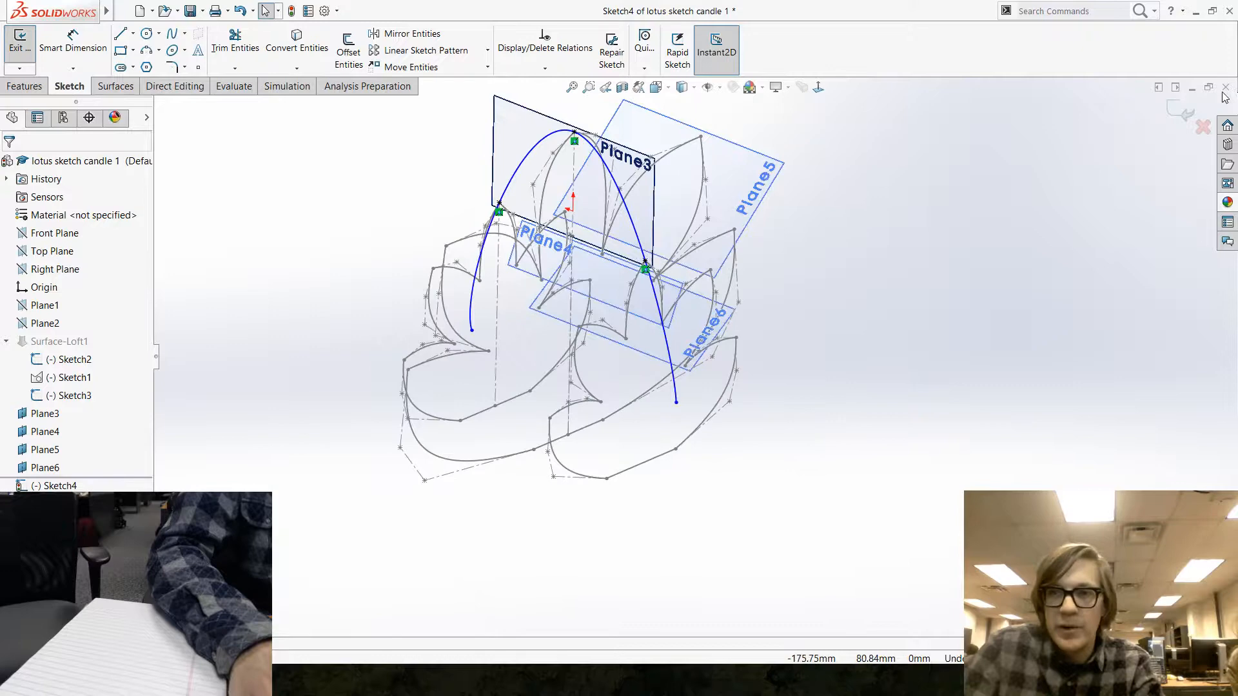
pyautogui.click(1180, 110)
# Sketch on Plane4 a five-point spline through the three profiles' notch points beside the top petal, extending both ends beyond the outer profiles, and finish the sketch.
pyautogui.moveTo(934, 415); pyautogui.dragTo(771, 291, button='middle')
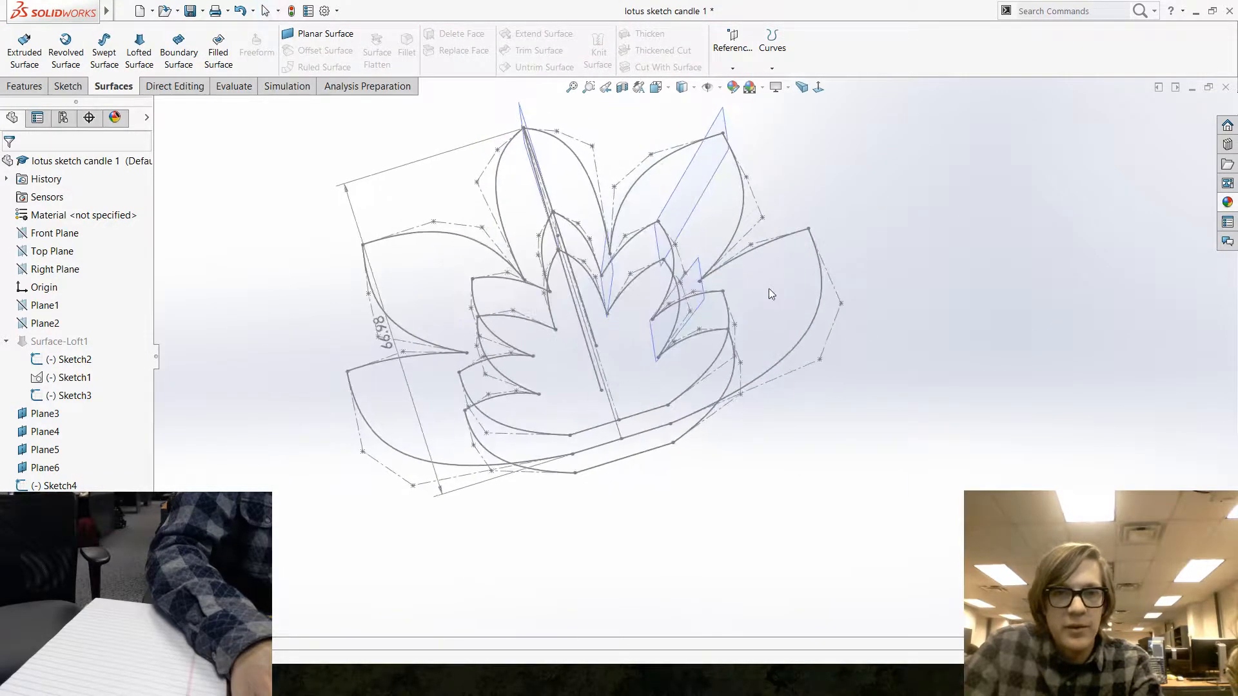
pyautogui.click(609, 279)
pyautogui.click(654, 240)
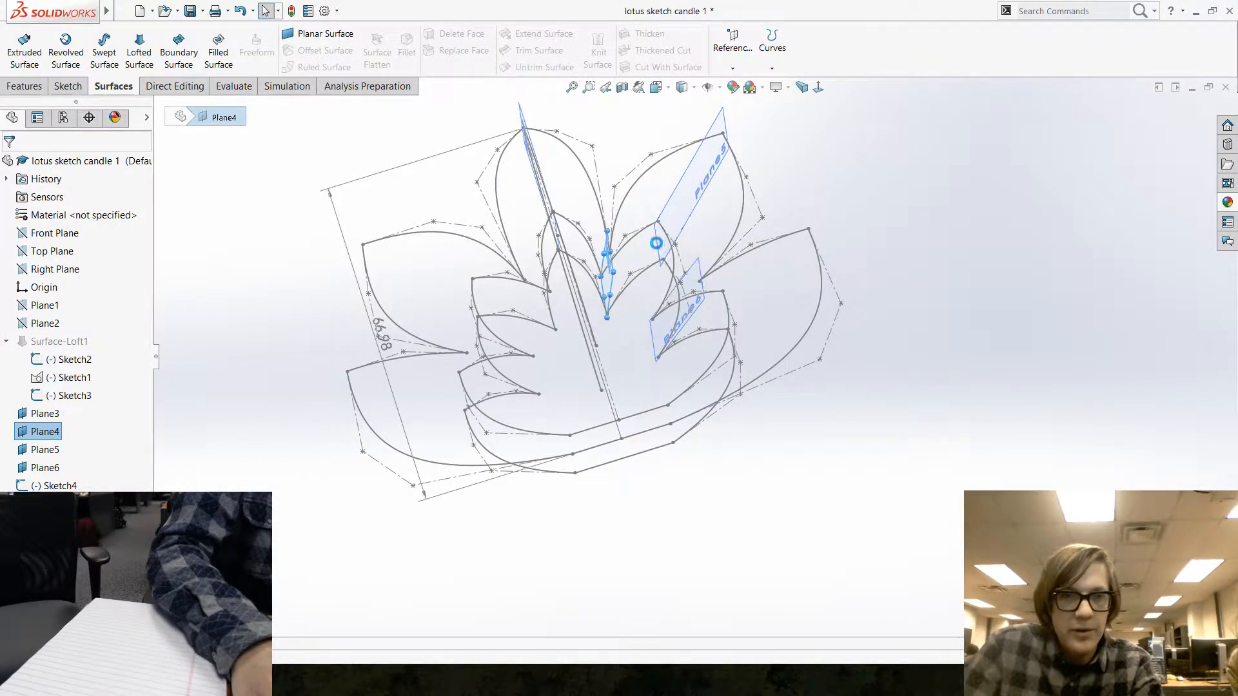
pyautogui.click(249, 212)
pyautogui.moveTo(195, 117); pyautogui.dragTo(414, 318, button='middle')
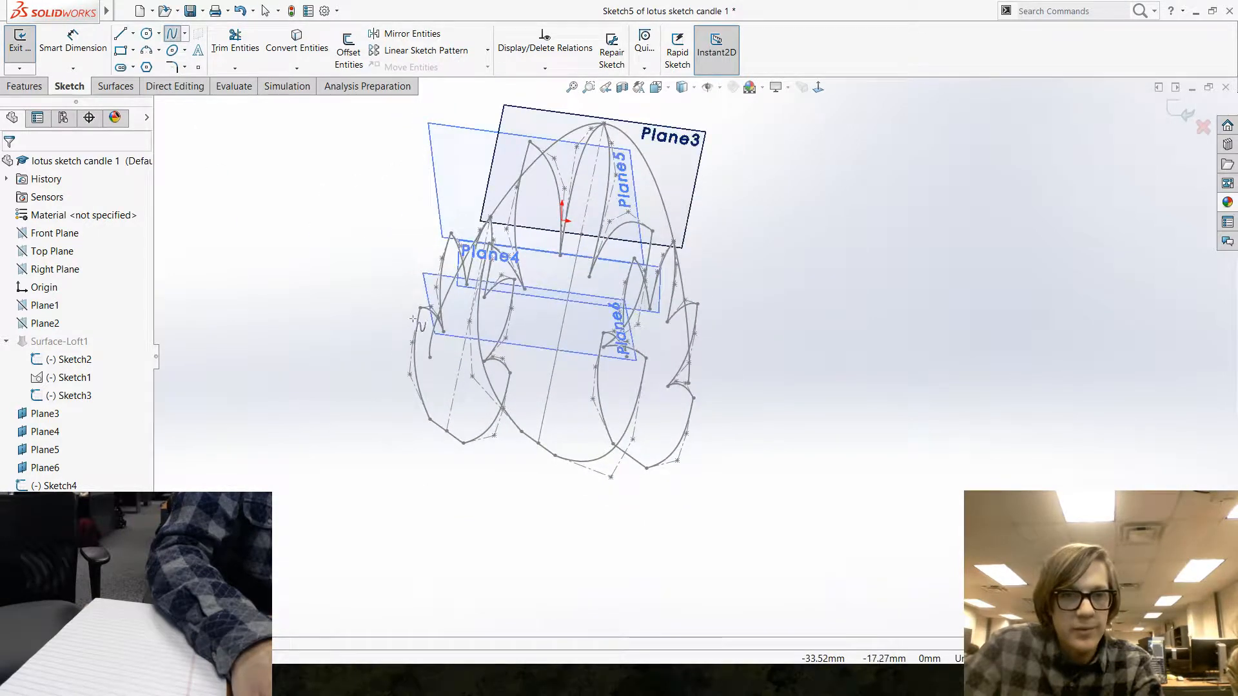
pyautogui.click(440, 347)
pyautogui.moveTo(436, 353); pyautogui.dragTo(477, 341, button='middle')
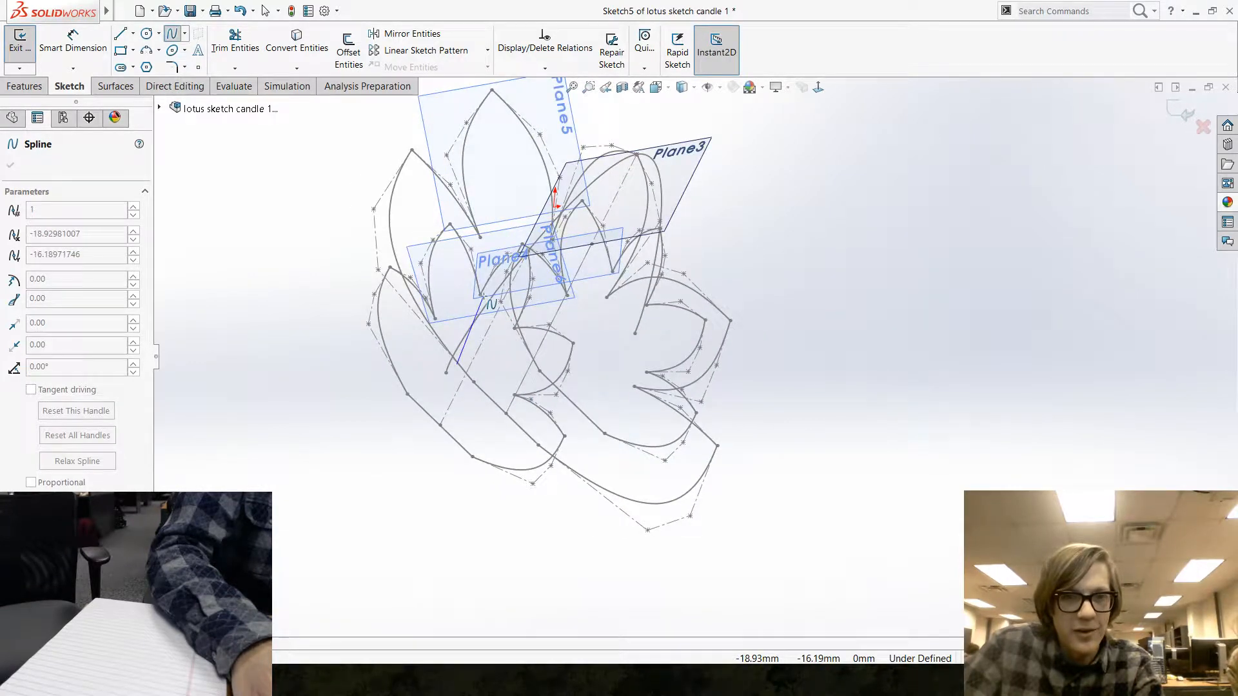
pyautogui.moveTo(583, 303)
pyautogui.mouseDown(button='middle')
pyautogui.moveTo(492, 230)
pyautogui.moveTo(428, 269)
pyautogui.moveTo(546, 245)
pyautogui.moveTo(645, 292)
pyautogui.mouseUp(button='middle')
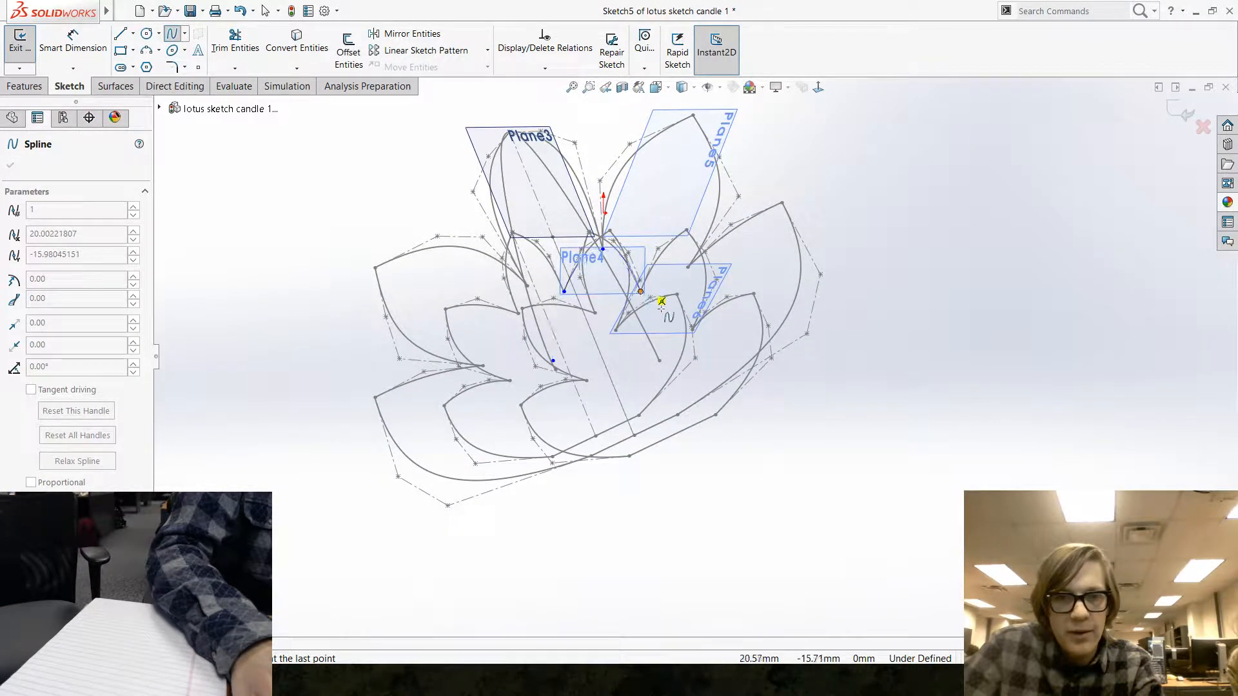
pyautogui.click(660, 369)
pyautogui.press('Escape')
pyautogui.moveTo(660, 368); pyautogui.dragTo(731, 452, button='middle')
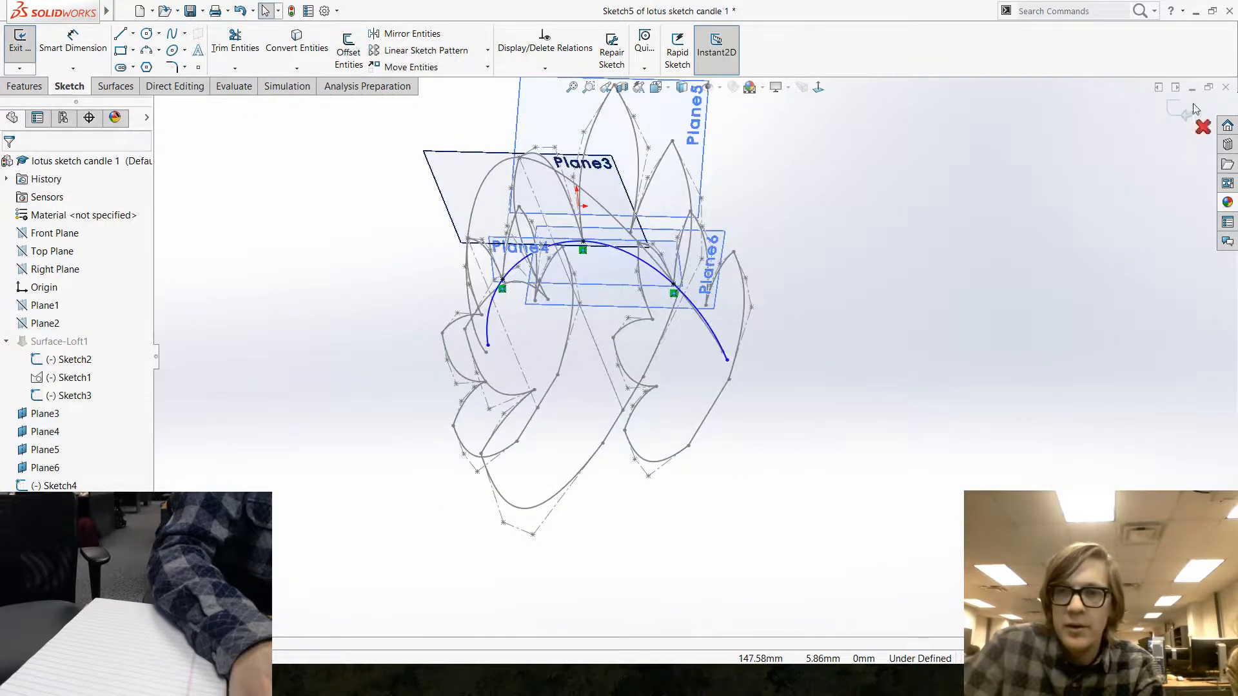
pyautogui.click(1192, 109)
# Sketch on Plane5 a five-point spline through the upper right petal tips of all three profiles, extending both ends past the outer profiles, and finish the sketch.
pyautogui.moveTo(854, 260)
pyautogui.mouseDown(button='middle')
pyautogui.moveTo(807, 335)
pyautogui.moveTo(797, 322)
pyautogui.mouseUp(button='middle')
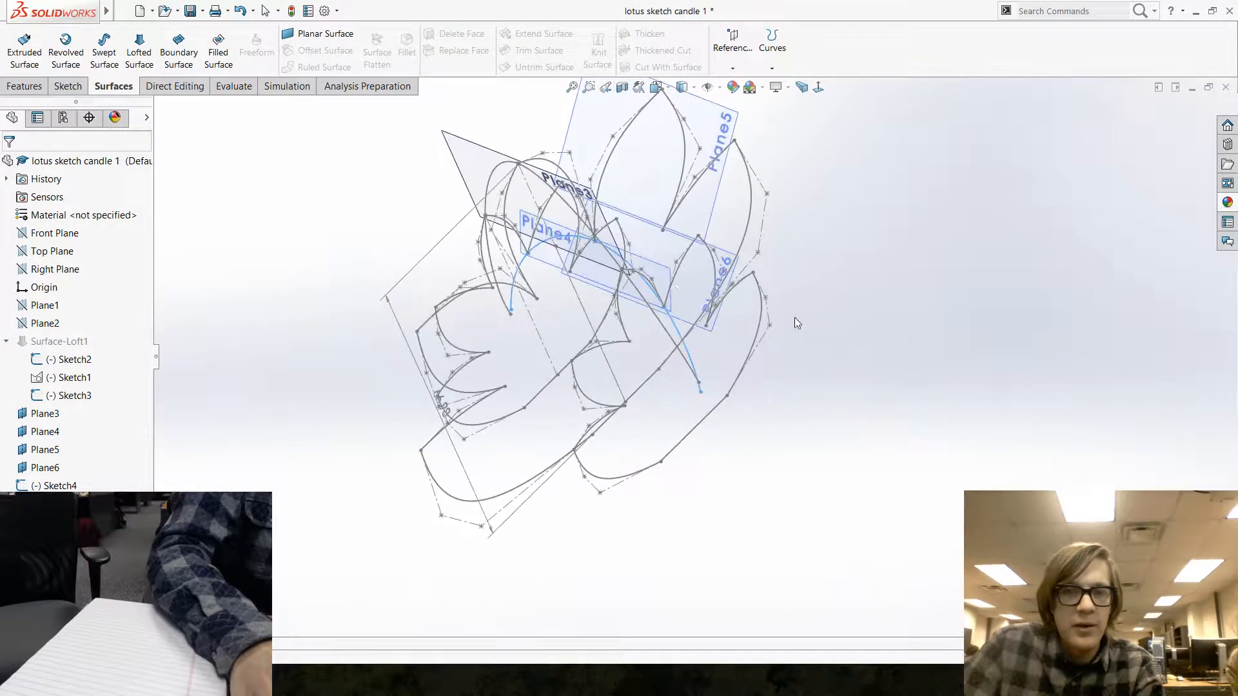
pyautogui.click(658, 144)
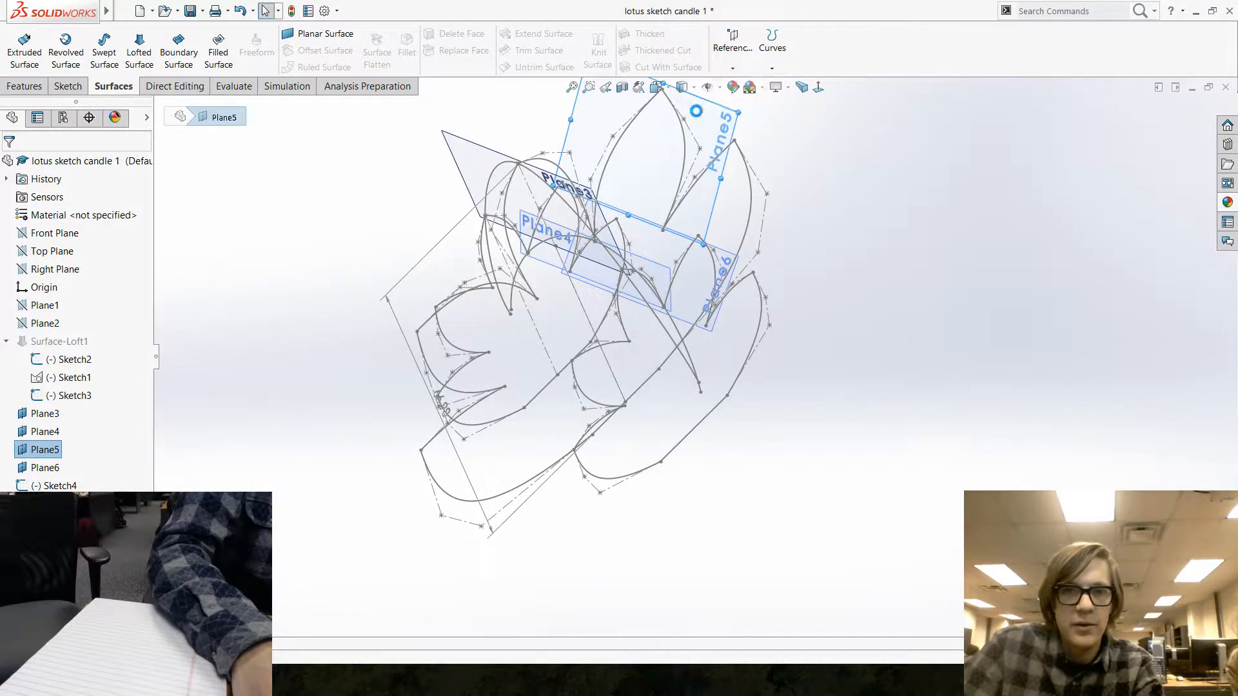
pyautogui.click(699, 107)
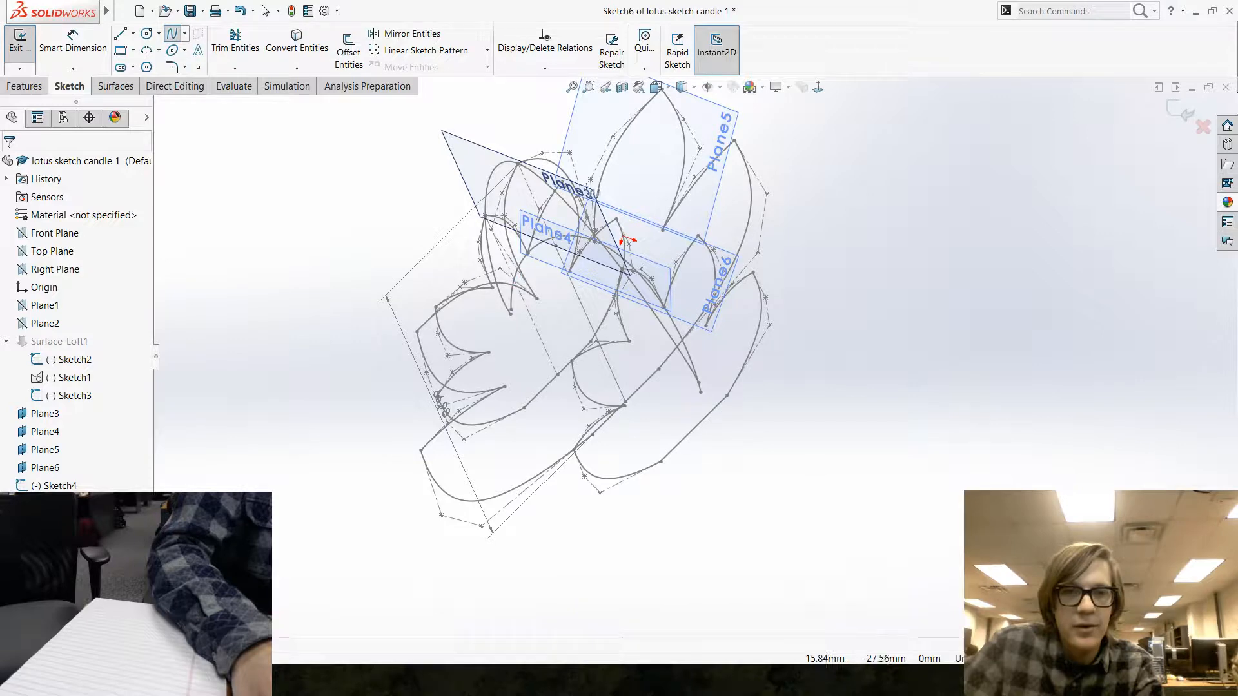
pyautogui.click(527, 252)
pyautogui.moveTo(540, 191)
pyautogui.mouseDown(button='middle')
pyautogui.moveTo(484, 207)
pyautogui.moveTo(540, 207)
pyautogui.mouseUp(button='middle')
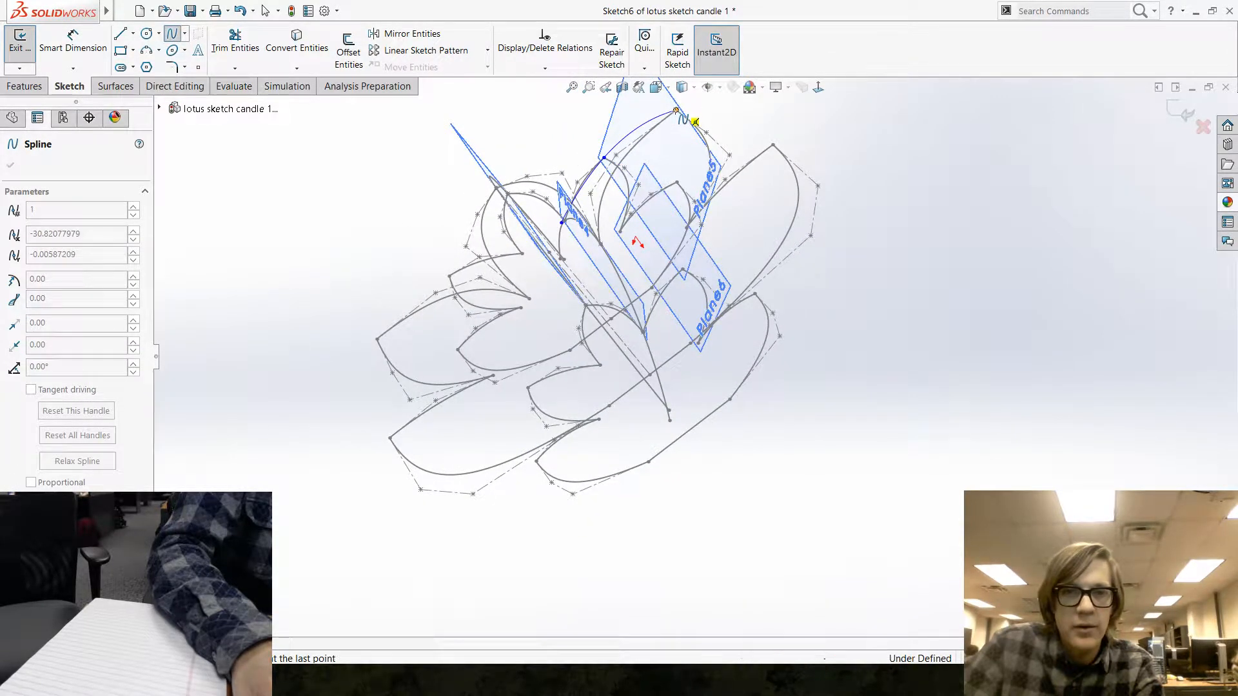
pyautogui.moveTo(701, 248)
pyautogui.mouseDown(button='middle')
pyautogui.moveTo(722, 166)
pyautogui.moveTo(705, 245)
pyautogui.mouseUp(button='middle')
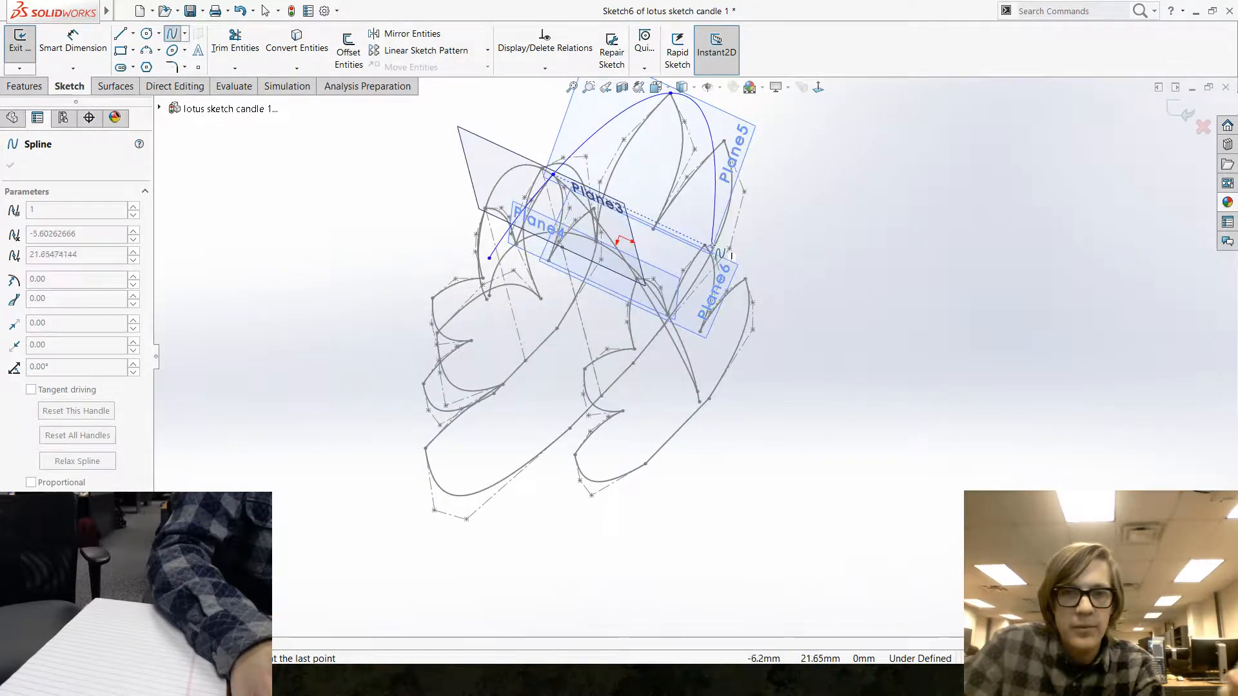
pyautogui.click(705, 245)
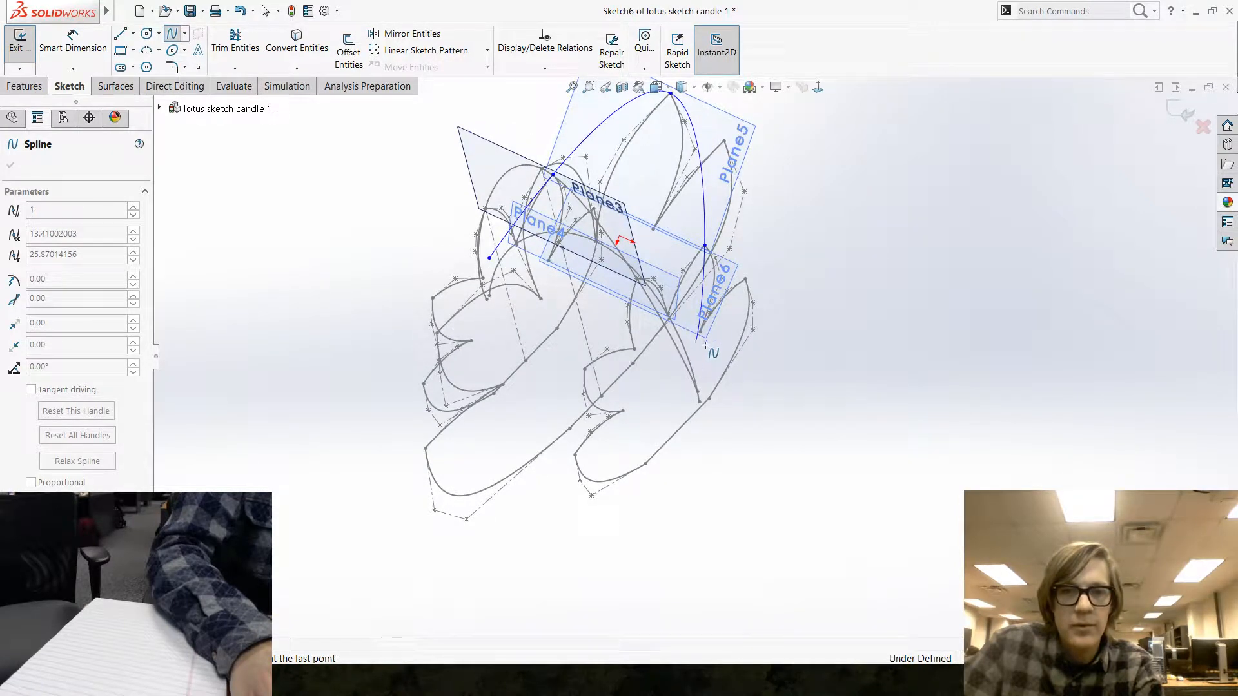
pyautogui.click(699, 354)
pyautogui.press('Escape')
pyautogui.moveTo(723, 396); pyautogui.dragTo(557, 361, button='middle')
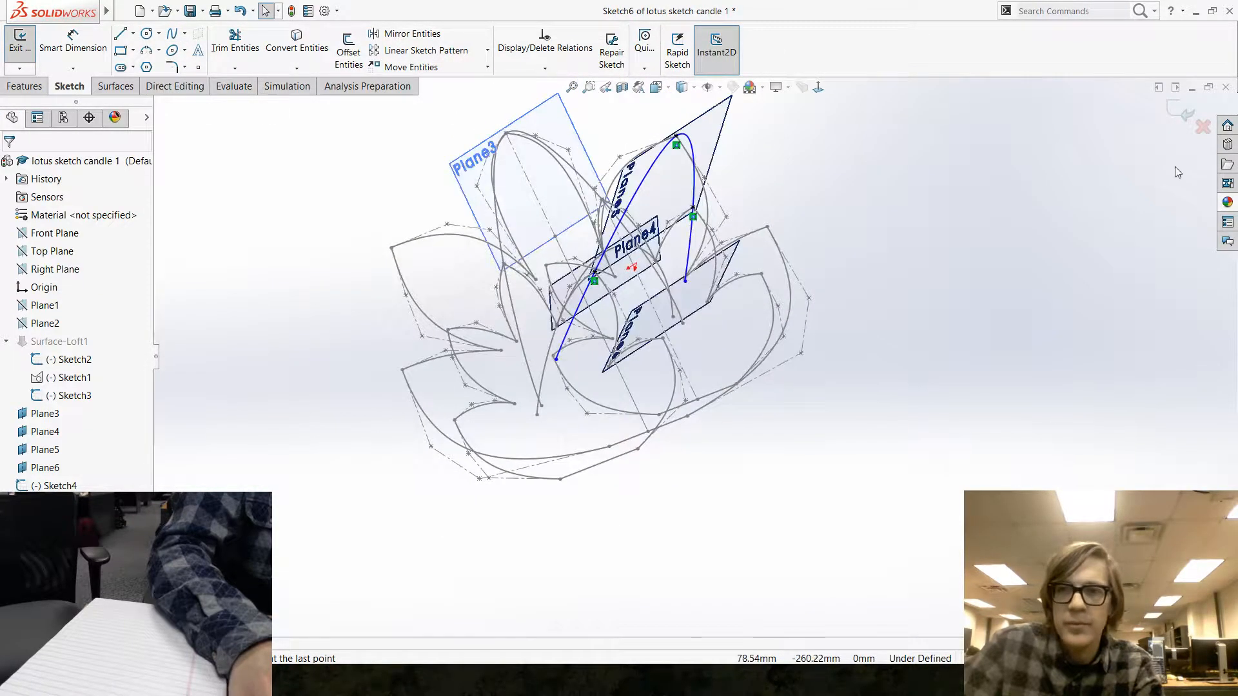
pyautogui.click(1185, 111)
# Sketch on Plane6 a five-point spline through the three profiles' notch points between the upper and lower right petals, with both ends extending beyond the outer profiles.
pyautogui.moveTo(738, 406)
pyautogui.mouseDown(button='middle')
pyautogui.moveTo(741, 420)
pyautogui.moveTo(768, 423)
pyautogui.moveTo(759, 437)
pyautogui.mouseUp(button='middle')
pyautogui.moveTo(771, 410)
pyautogui.mouseDown(button='middle')
pyautogui.moveTo(818, 386)
pyautogui.moveTo(819, 416)
pyautogui.mouseUp(button='middle')
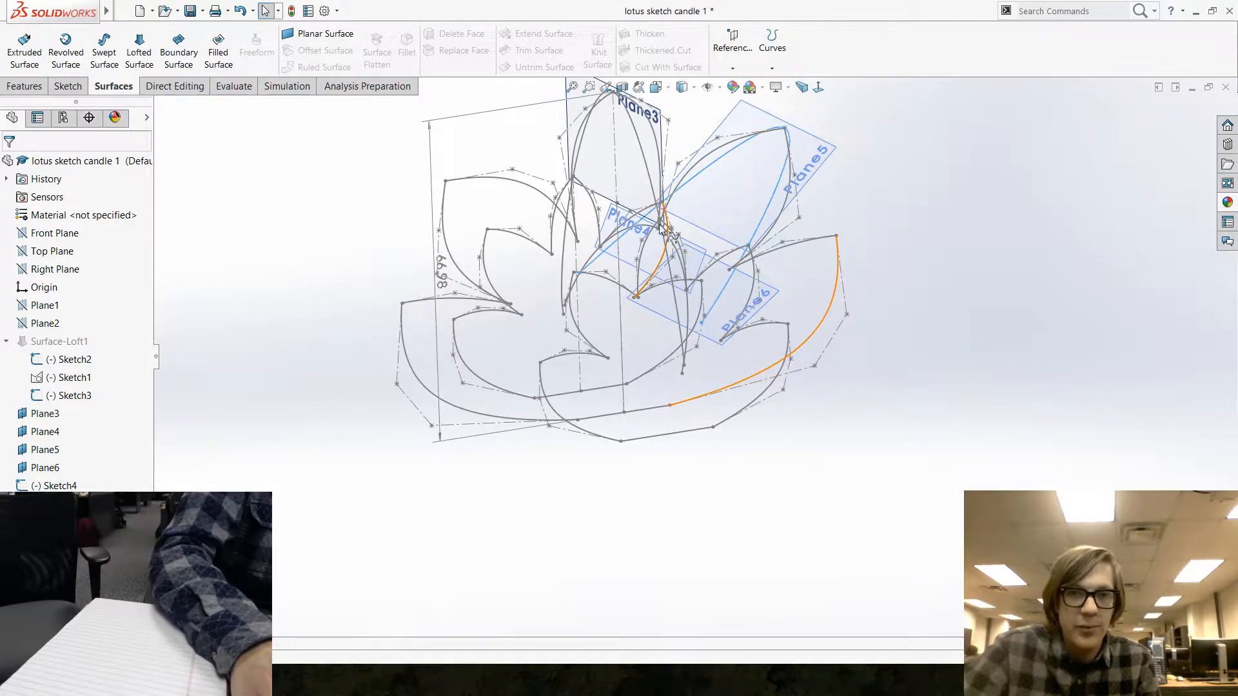
pyautogui.moveTo(658, 449)
pyautogui.mouseDown(button='middle')
pyautogui.moveTo(704, 406)
pyautogui.moveTo(733, 501)
pyautogui.moveTo(620, 472)
pyautogui.moveTo(656, 436)
pyautogui.mouseUp(button='middle')
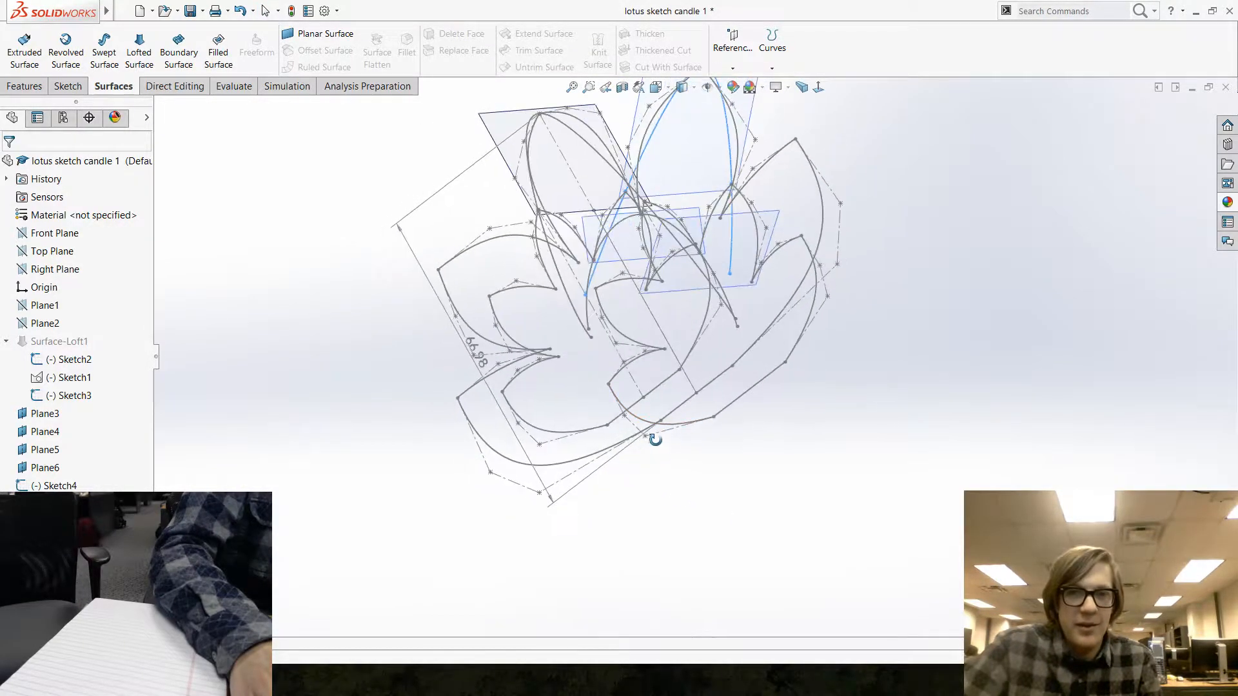
pyautogui.moveTo(719, 387); pyautogui.dragTo(690, 413, button='middle')
pyautogui.moveTo(805, 264)
pyautogui.mouseDown(button='middle')
pyautogui.moveTo(752, 258)
pyautogui.moveTo(686, 319)
pyautogui.mouseUp(button='middle')
pyautogui.click(675, 296)
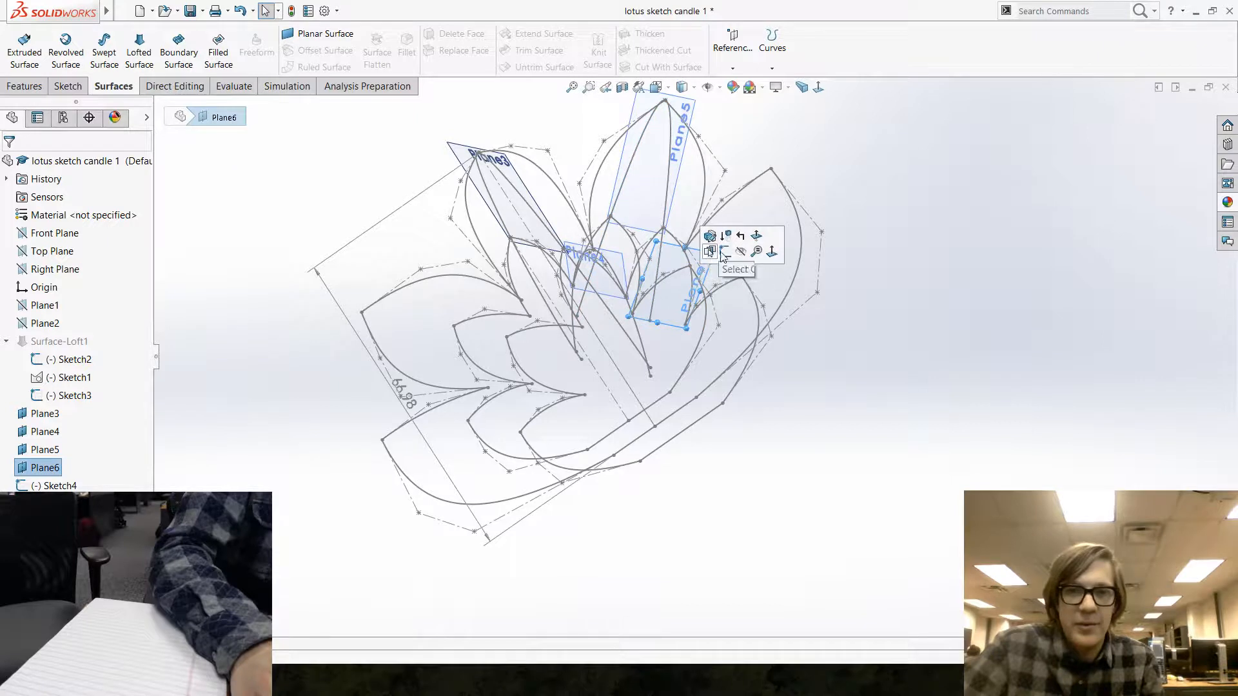
pyautogui.click(725, 252)
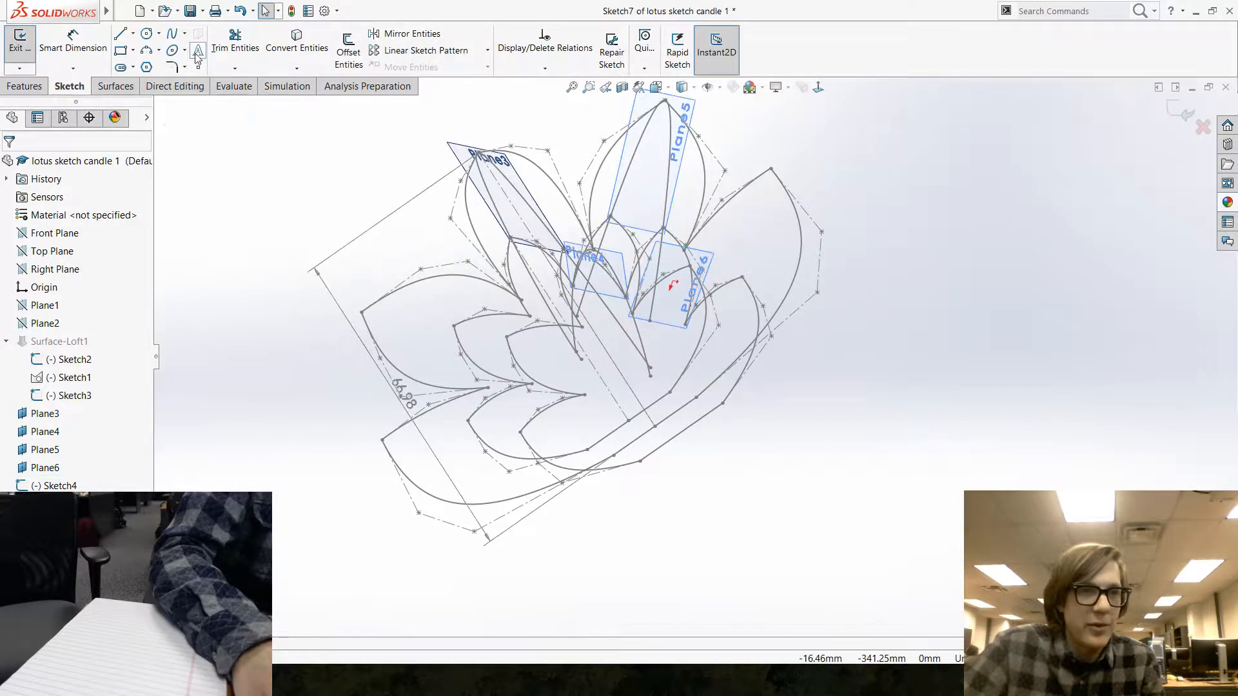
pyautogui.click(25, 86)
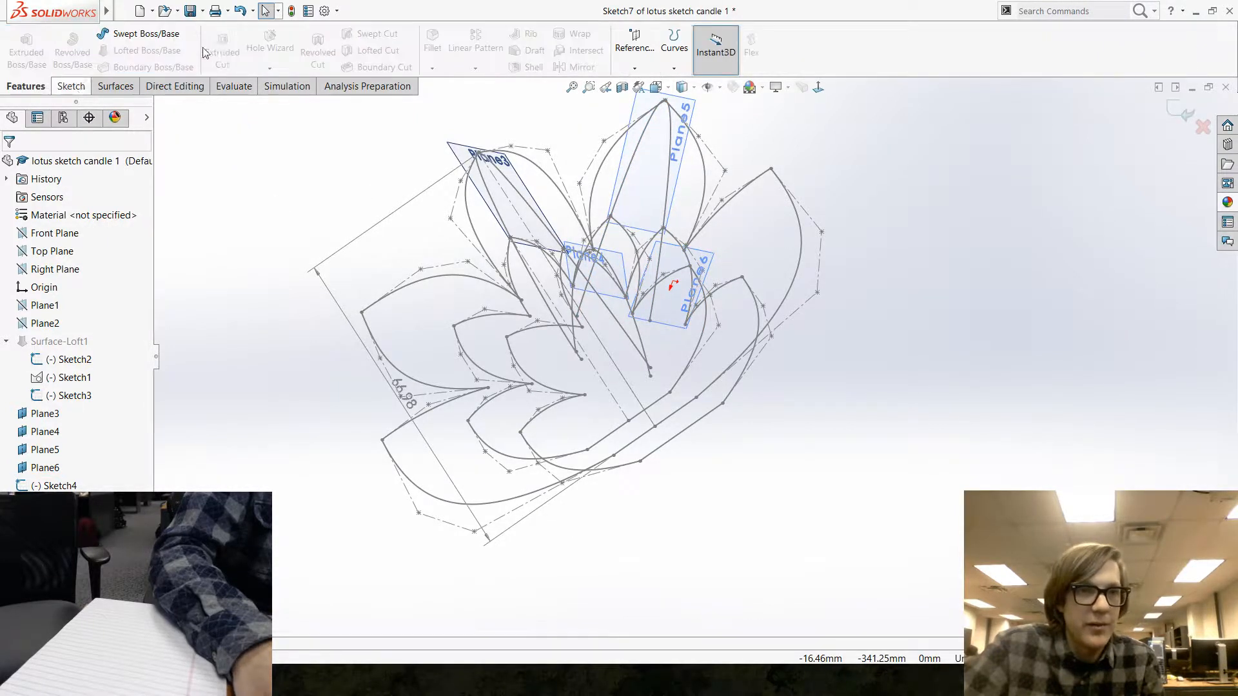
pyautogui.click(72, 86)
pyautogui.click(172, 33)
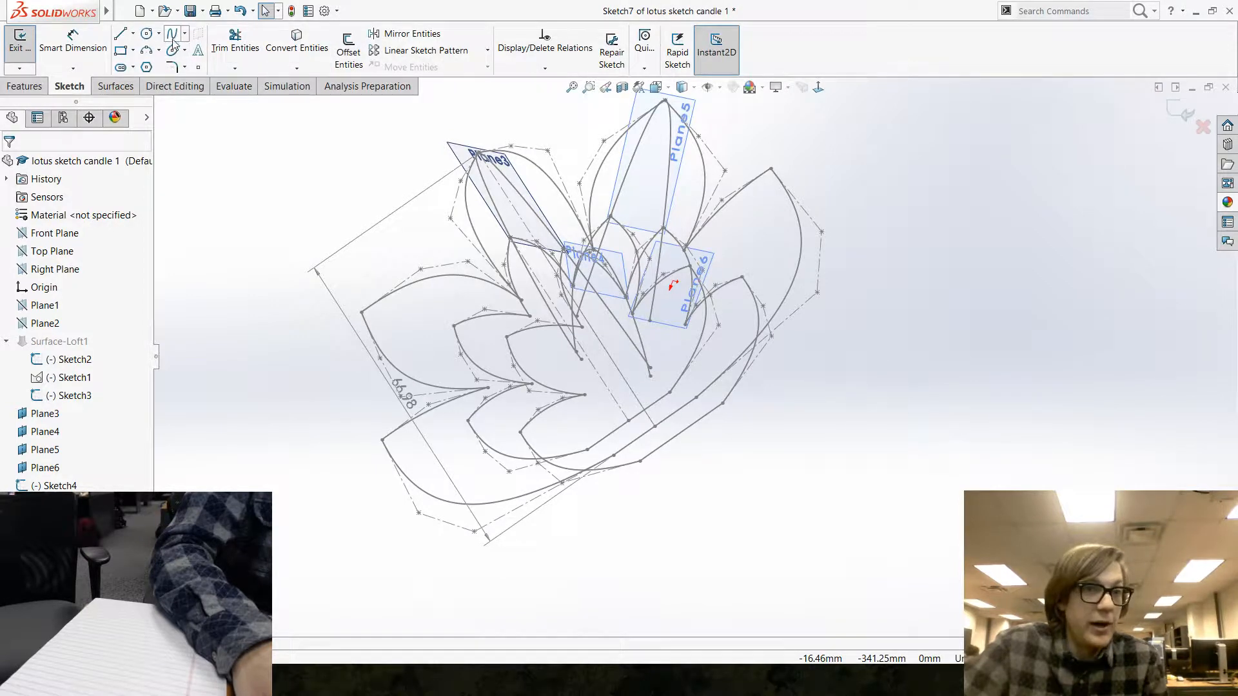
pyautogui.hotkey('ctrl', '8')
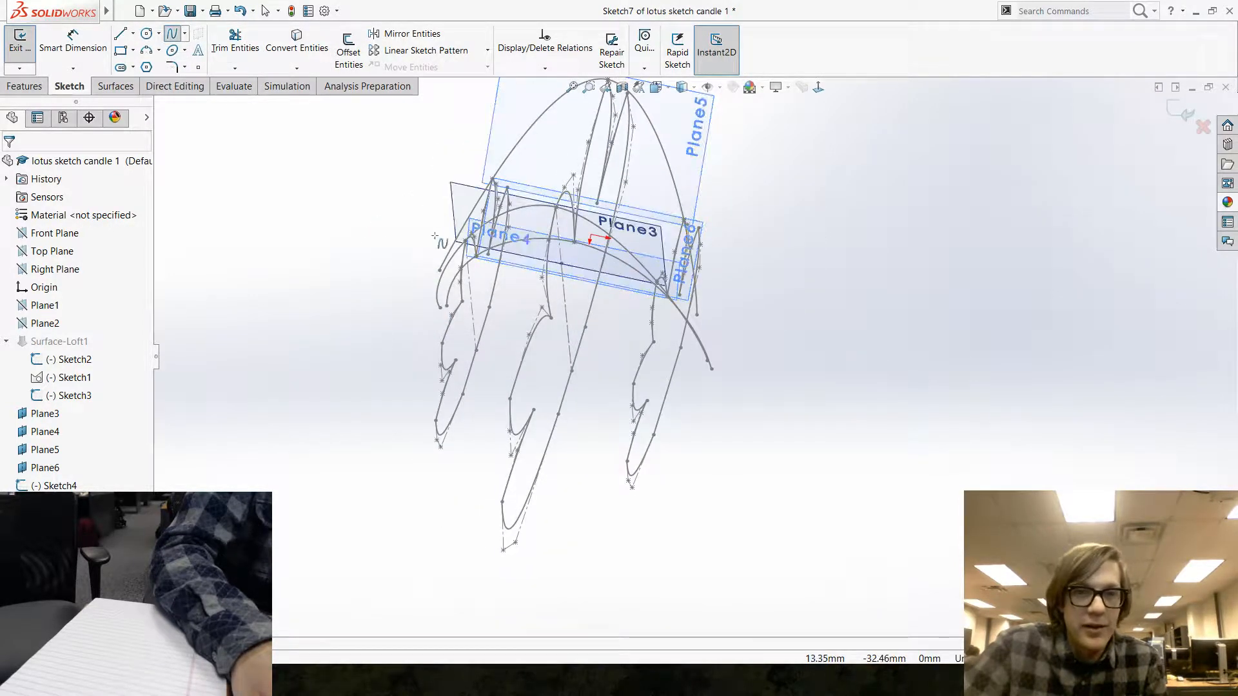
pyautogui.click(460, 235)
pyautogui.moveTo(455, 239)
pyautogui.mouseDown(button='middle')
pyautogui.moveTo(334, 268)
pyautogui.moveTo(320, 171)
pyautogui.moveTo(359, 226)
pyautogui.mouseUp(button='middle')
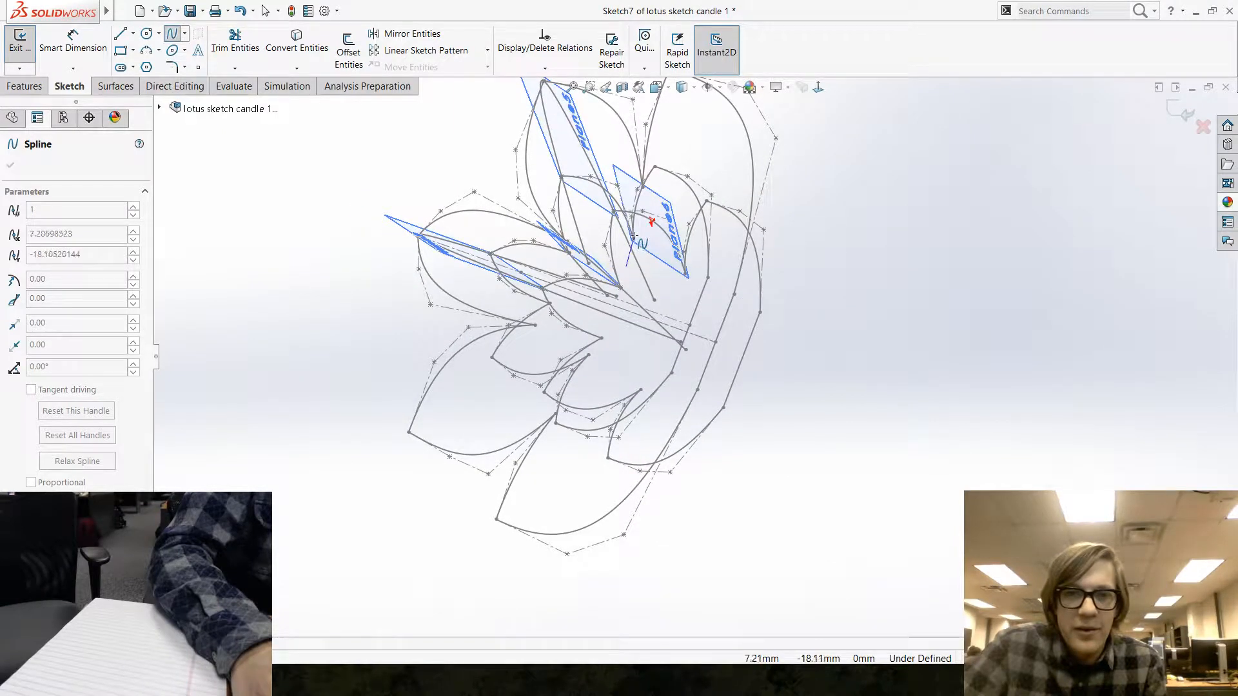
pyautogui.click(634, 239)
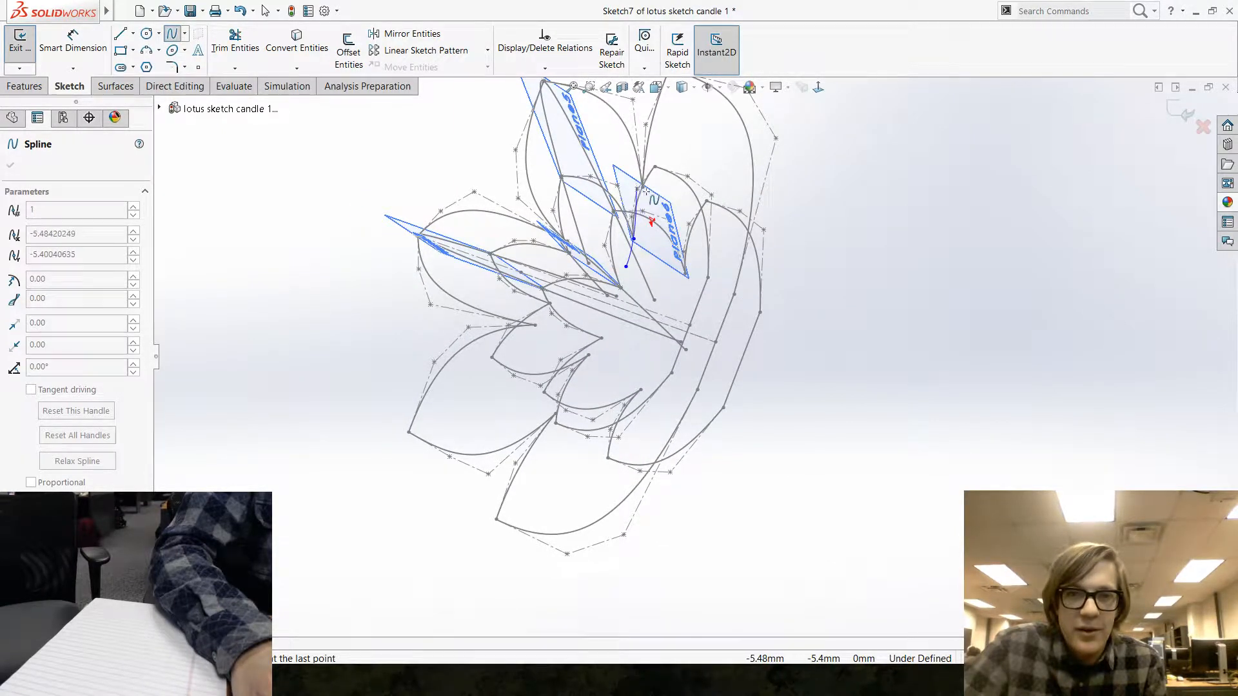
pyautogui.click(642, 188)
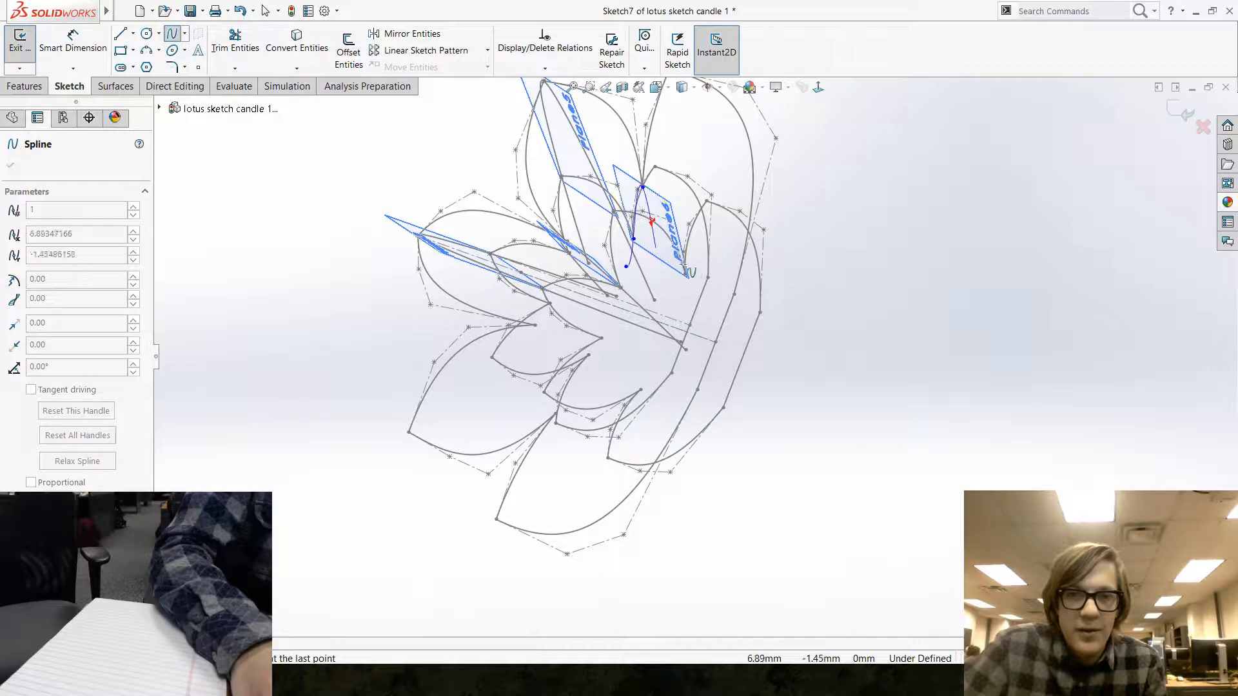
pyautogui.moveTo(688, 279)
pyautogui.mouseDown(button='middle')
pyautogui.moveTo(671, 294)
pyautogui.moveTo(709, 276)
pyautogui.mouseUp(button='middle')
pyautogui.click(703, 276)
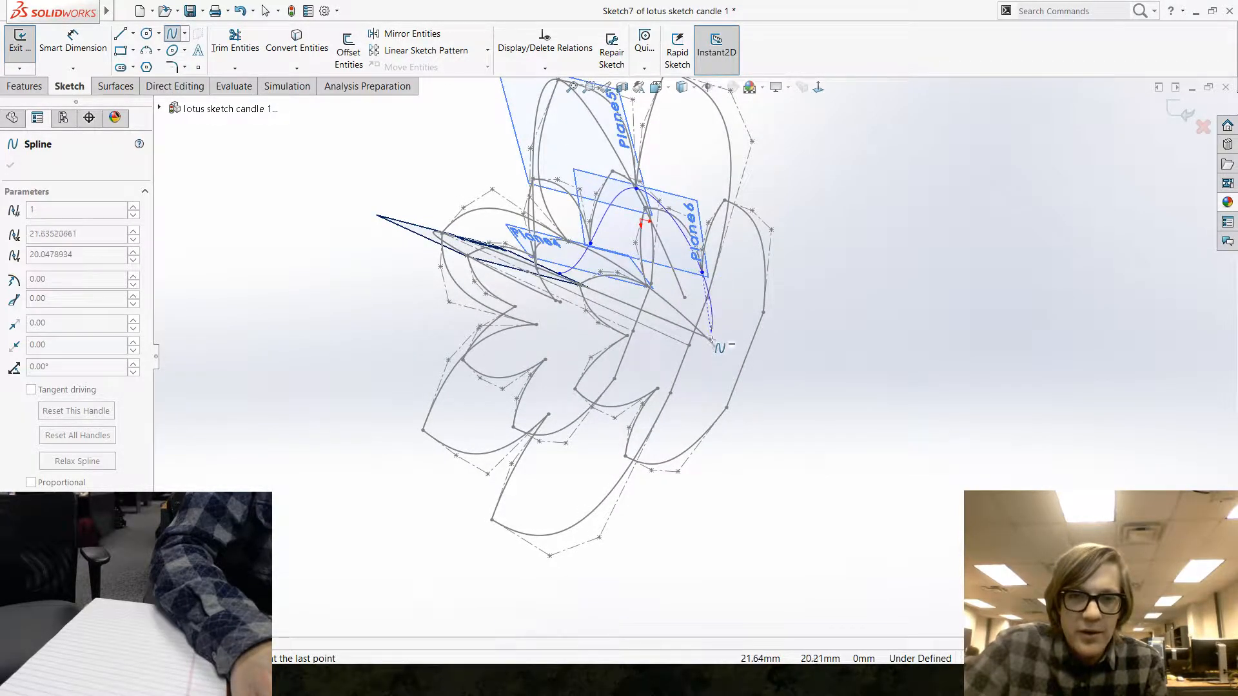
pyautogui.doubleClick(731, 334)
# Move the starting end of the Plane6 spline to about X 20.3, Y -27.1, and finish the sketch.
pyautogui.moveTo(702, 336); pyautogui.dragTo(452, 316, button='middle')
pyautogui.click(418, 314)
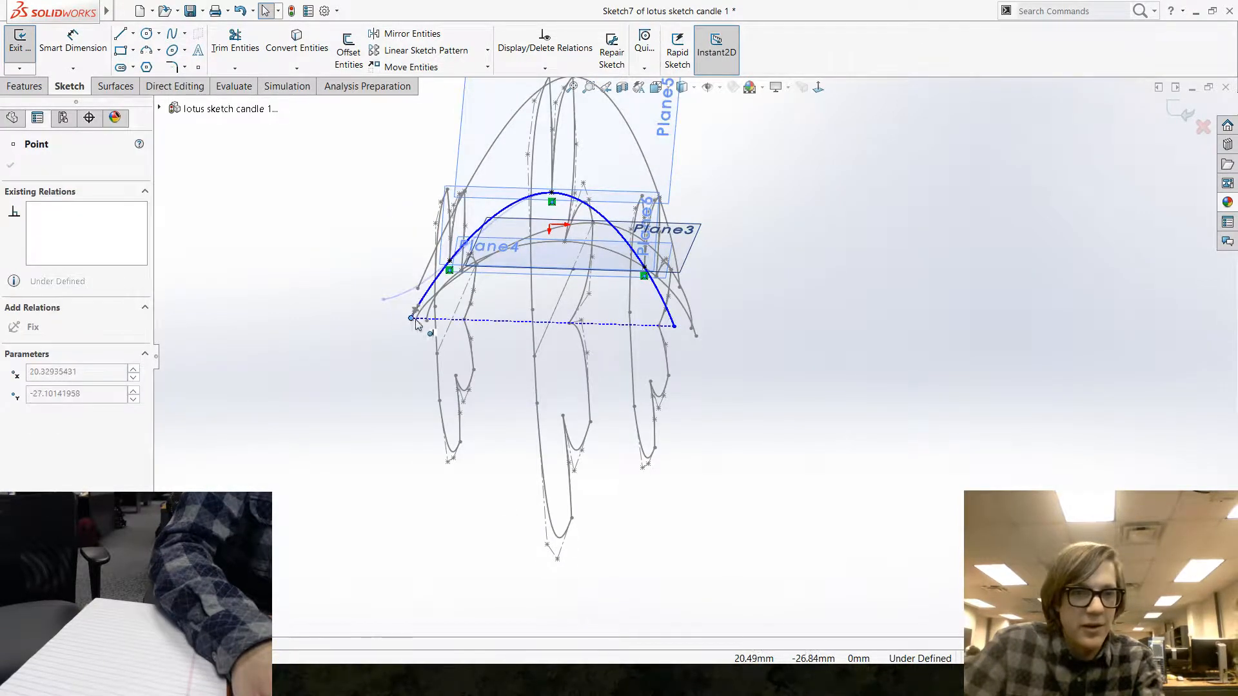
pyautogui.click(799, 429)
pyautogui.moveTo(798, 428)
pyautogui.mouseDown(button='middle')
pyautogui.moveTo(854, 356)
pyautogui.moveTo(898, 417)
pyautogui.moveTo(886, 413)
pyautogui.mouseUp(button='middle')
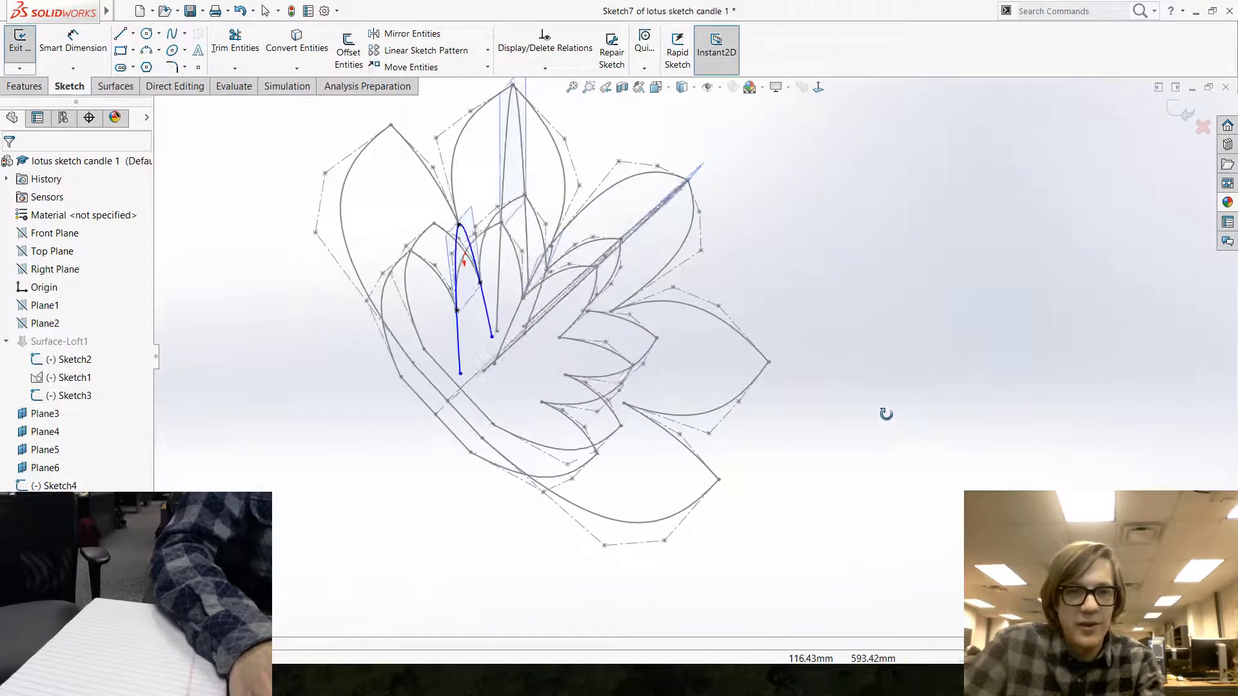
pyautogui.click(1182, 111)
# Shorten the spline through the top petal tips by moving its free end inward, clear of the neighbouring Plane4 spline.
pyautogui.scroll(-5, 522, 400)
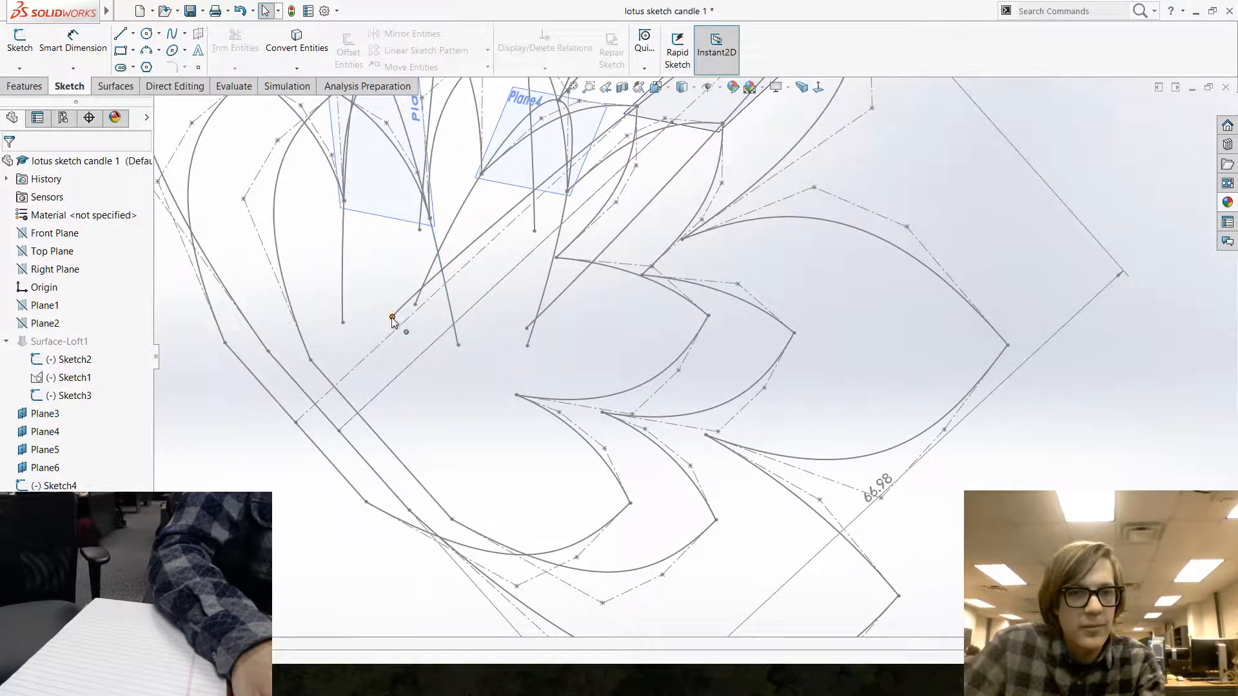
pyautogui.moveTo(392, 316)
pyautogui.mouseDown()
pyautogui.moveTo(462, 268)
pyautogui.moveTo(451, 286)
pyautogui.mouseUp()
pyautogui.moveTo(501, 368)
pyautogui.mouseDown(button='middle')
pyautogui.moveTo(389, 316)
pyautogui.moveTo(299, 321)
pyautogui.moveTo(322, 327)
pyautogui.mouseUp(button='middle')
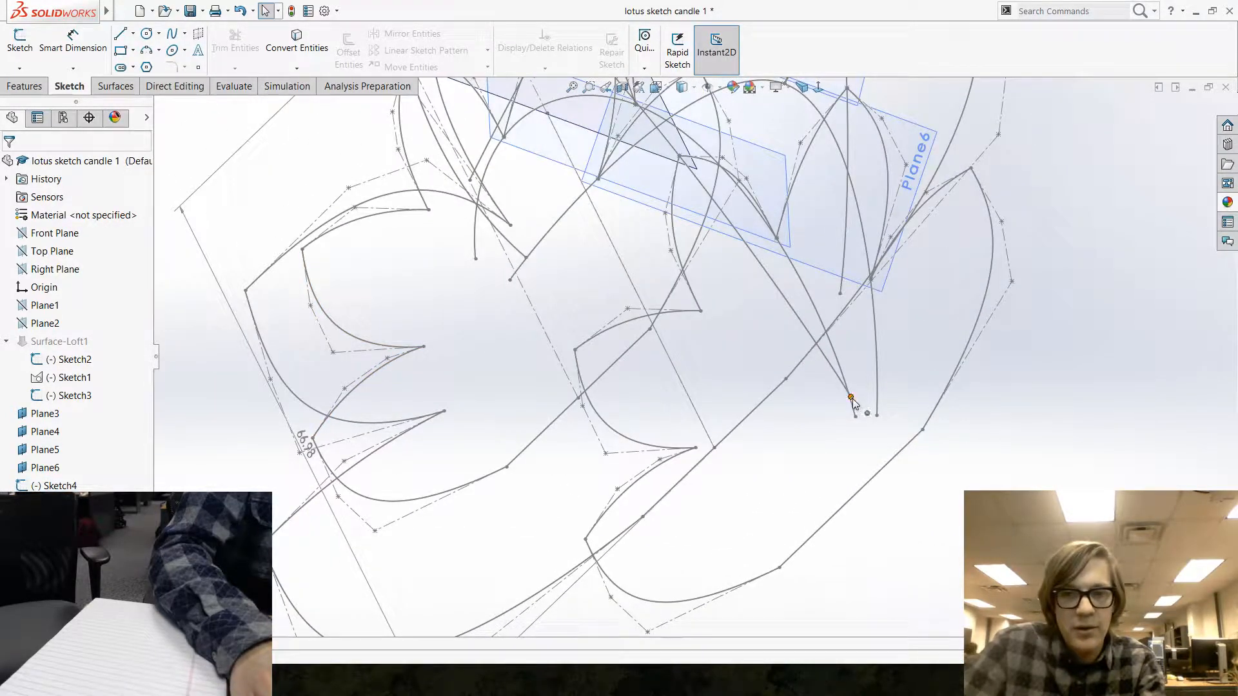
pyautogui.moveTo(854, 453)
pyautogui.mouseDown(button='middle')
pyautogui.moveTo(784, 449)
pyautogui.moveTo(800, 464)
pyautogui.mouseUp(button='middle')
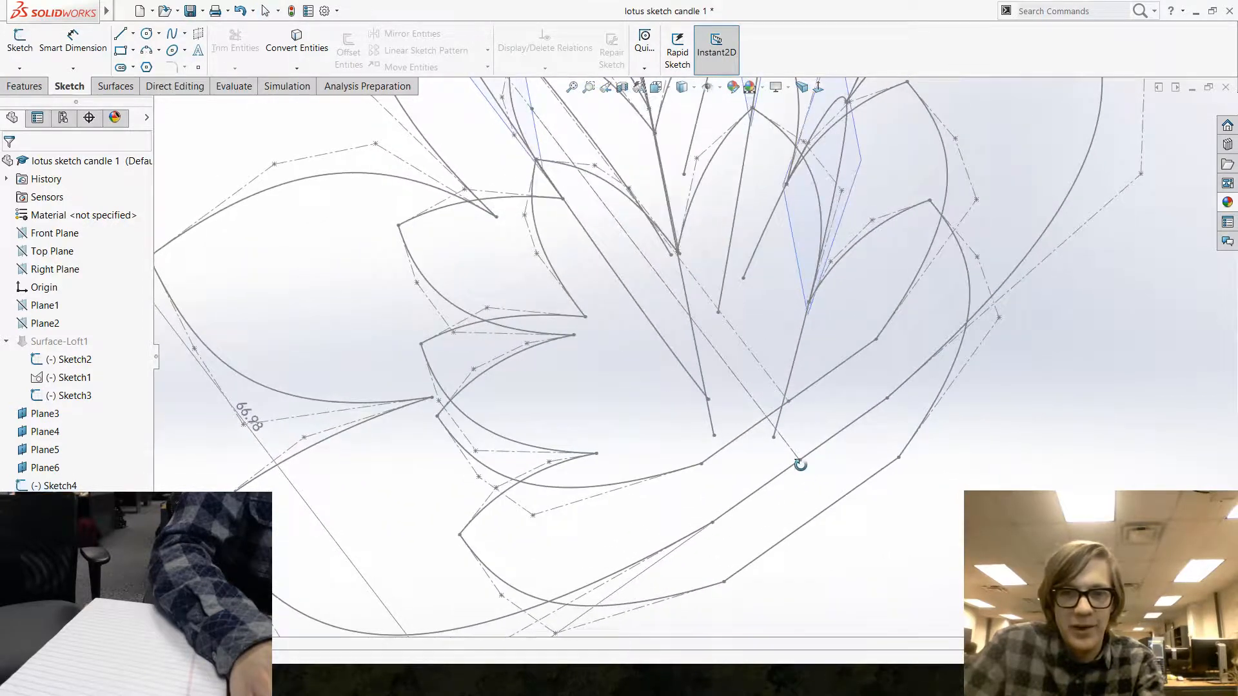
pyautogui.doubleClick(714, 424)
pyautogui.click(718, 390)
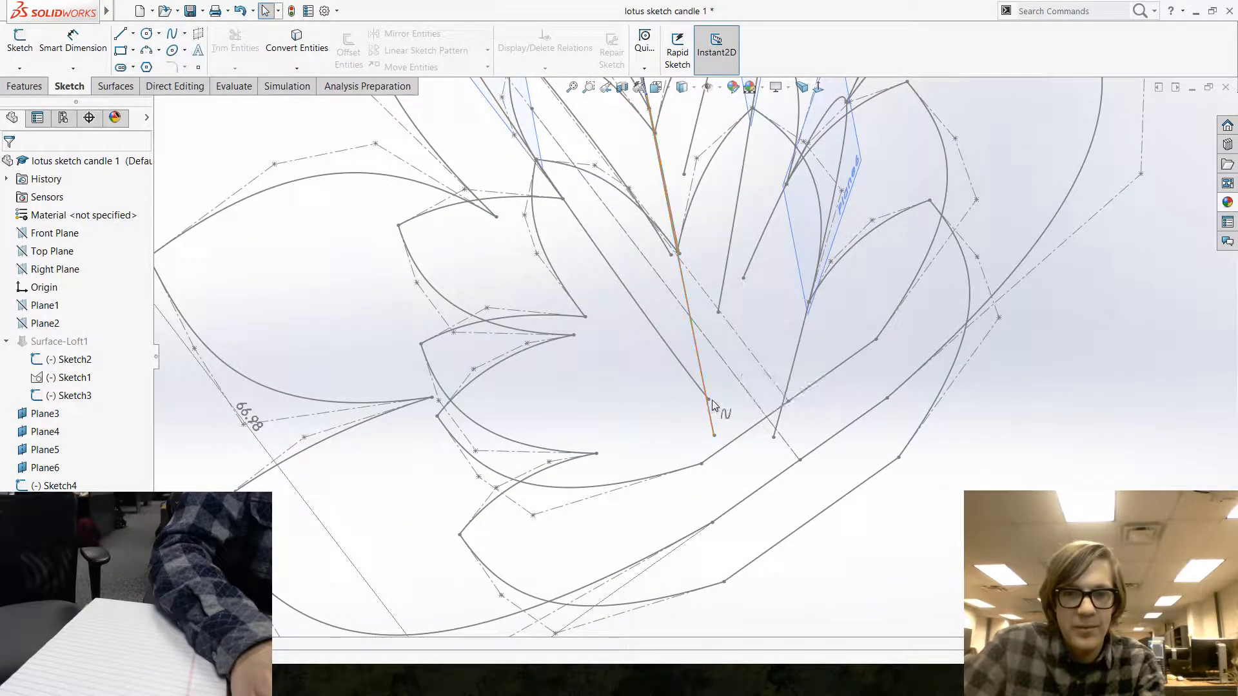
pyautogui.moveTo(709, 404)
pyautogui.mouseDown(button='middle')
pyautogui.moveTo(694, 390)
pyautogui.moveTo(825, 387)
pyautogui.mouseUp(button='middle')
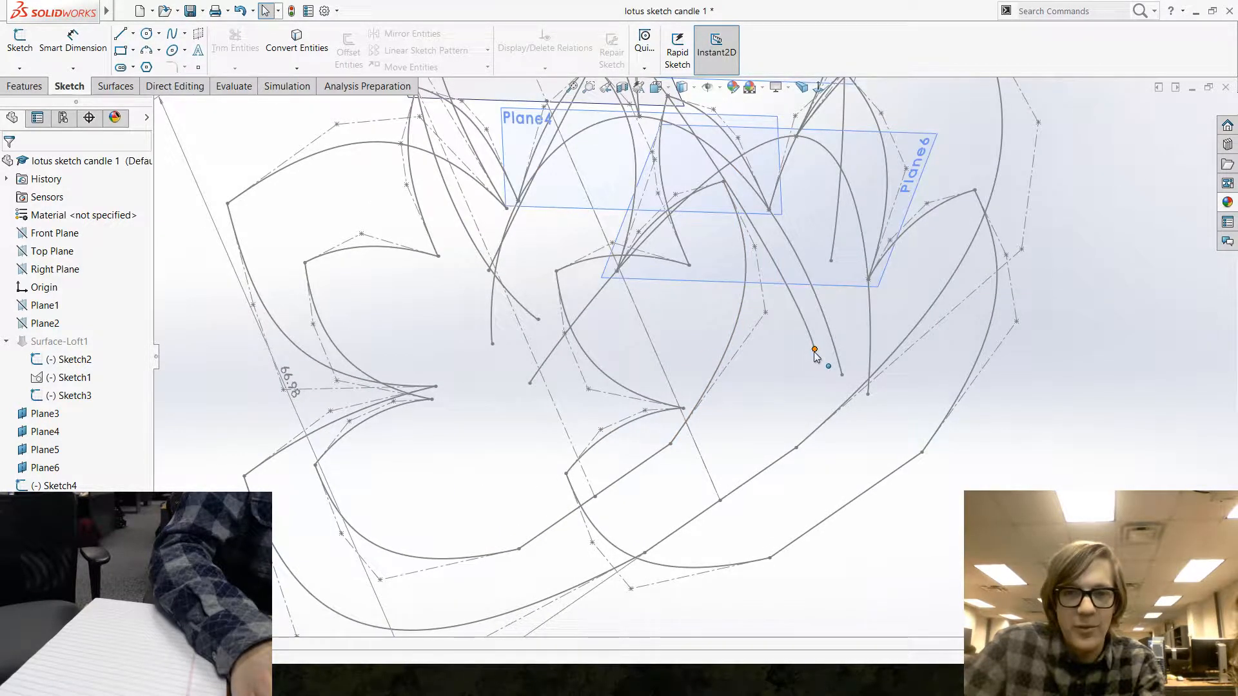
pyautogui.moveTo(816, 349); pyautogui.dragTo(795, 334)
pyautogui.click(745, 334)
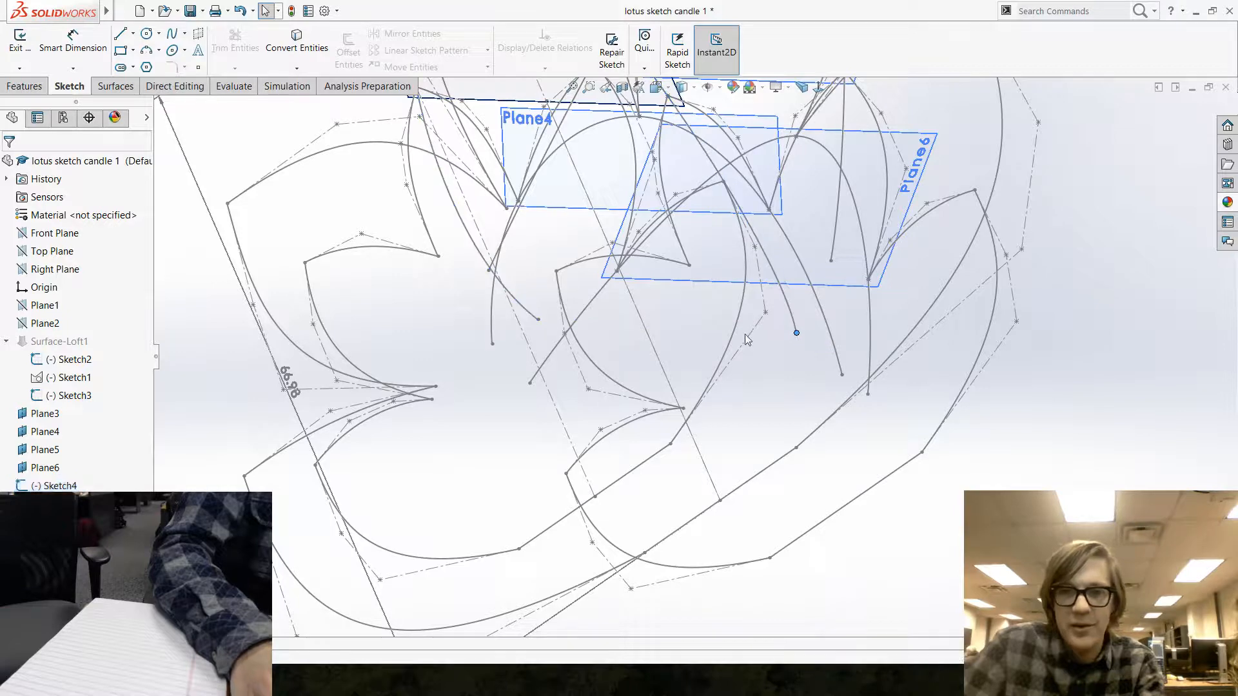
pyautogui.moveTo(745, 334)
pyautogui.mouseDown(button='middle')
pyautogui.moveTo(697, 434)
pyautogui.moveTo(810, 367)
pyautogui.mouseUp(button='middle')
pyautogui.scroll(3, 810, 367)
pyautogui.scroll(4, 716, 396)
pyautogui.moveTo(398, 214); pyautogui.dragTo(478, 283, button='middle')
pyautogui.click(24, 86)
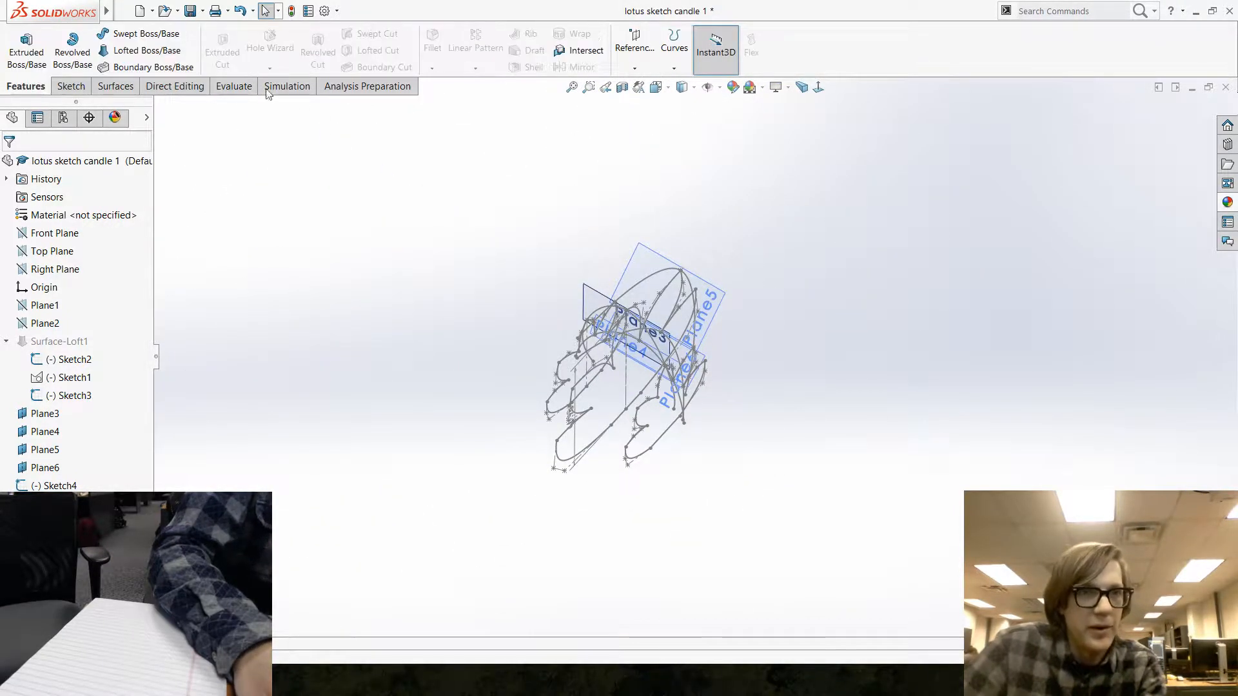
pyautogui.click(147, 50)
pyautogui.scroll(-3, 655, 385)
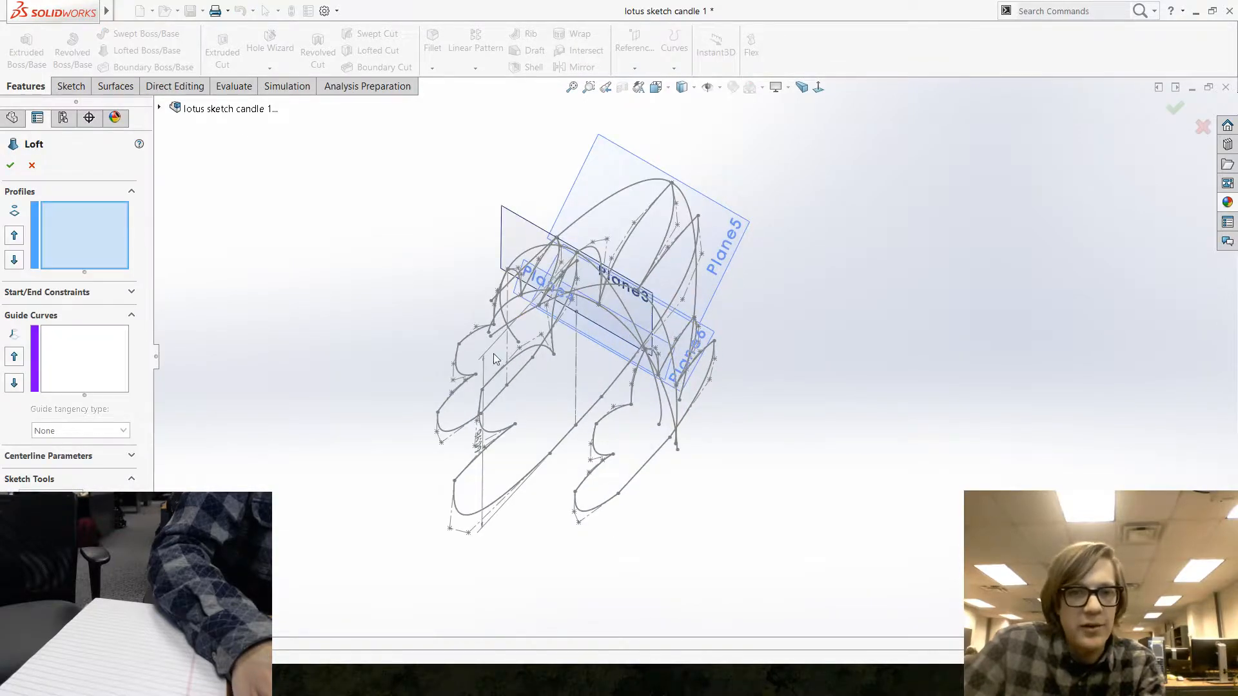
pyautogui.moveTo(655, 385); pyautogui.dragTo(380, 322, button='middle')
pyautogui.scroll(-3, 564, 287)
pyautogui.moveTo(563, 287)
pyautogui.mouseDown(button='middle')
pyautogui.moveTo(527, 252)
pyautogui.moveTo(582, 309)
pyautogui.mouseUp(button='middle')
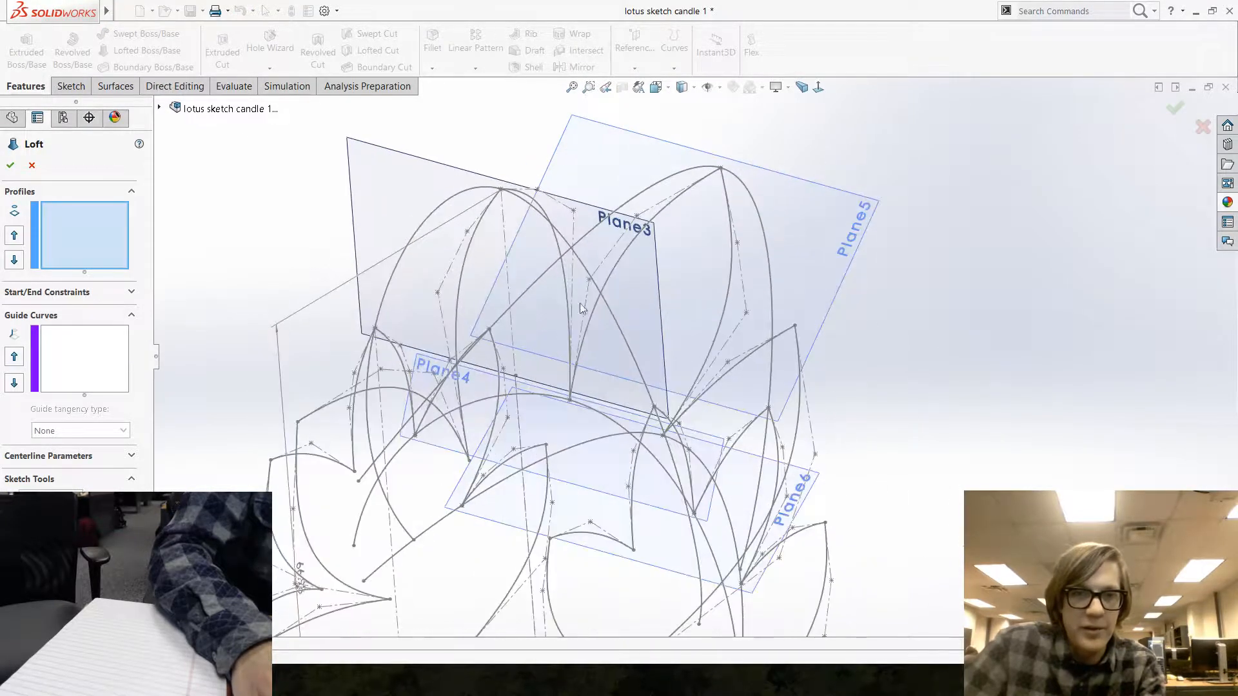
pyautogui.click(598, 300)
pyautogui.moveTo(663, 377); pyautogui.dragTo(597, 489, button='middle')
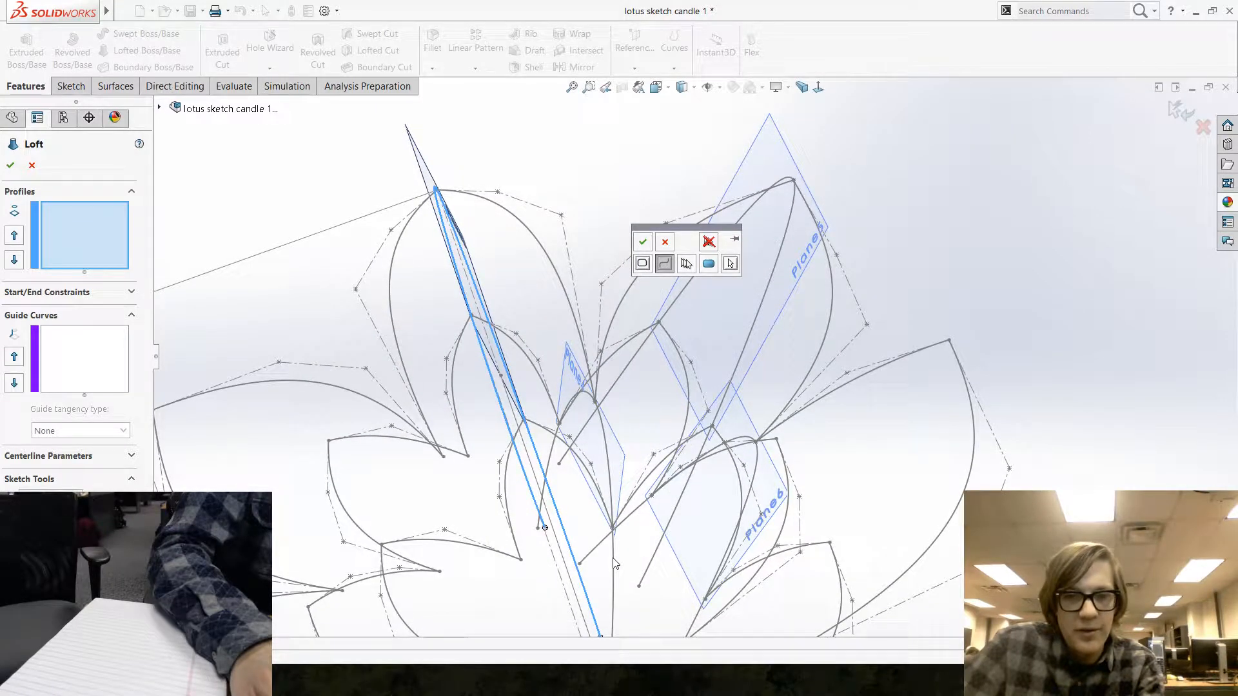
pyautogui.moveTo(621, 574)
pyautogui.mouseDown(button='middle')
pyautogui.moveTo(630, 475)
pyautogui.moveTo(671, 545)
pyautogui.mouseUp(button='middle')
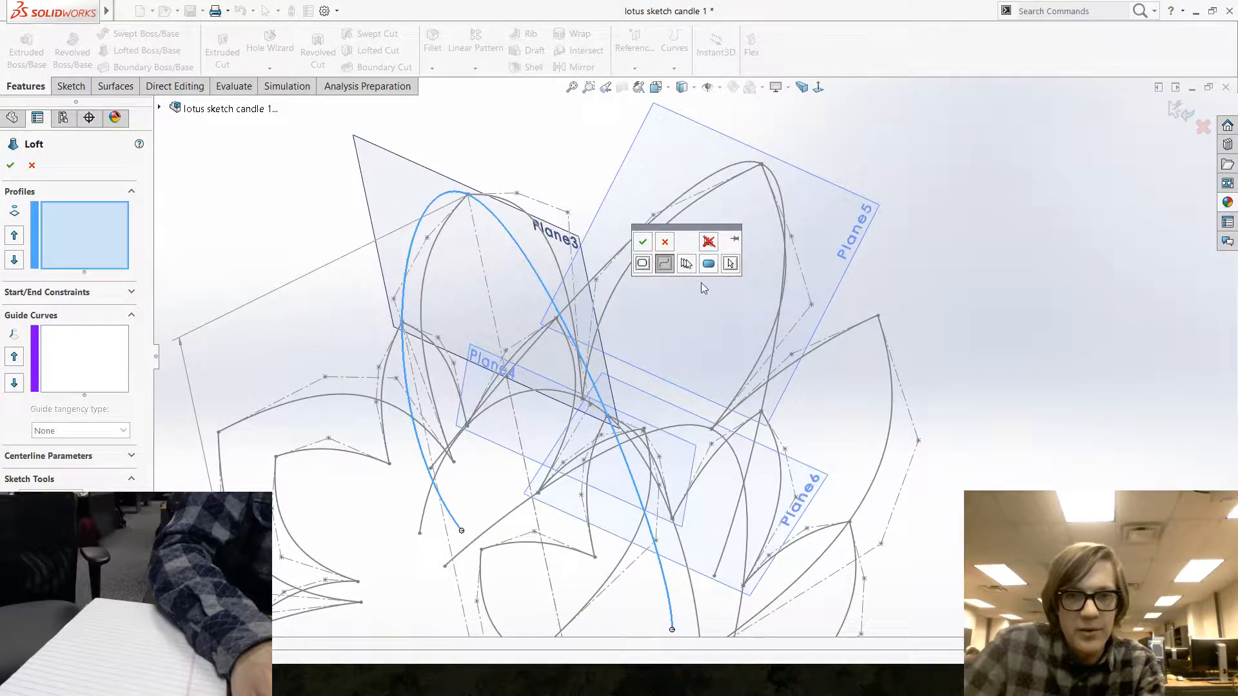
pyautogui.click(644, 245)
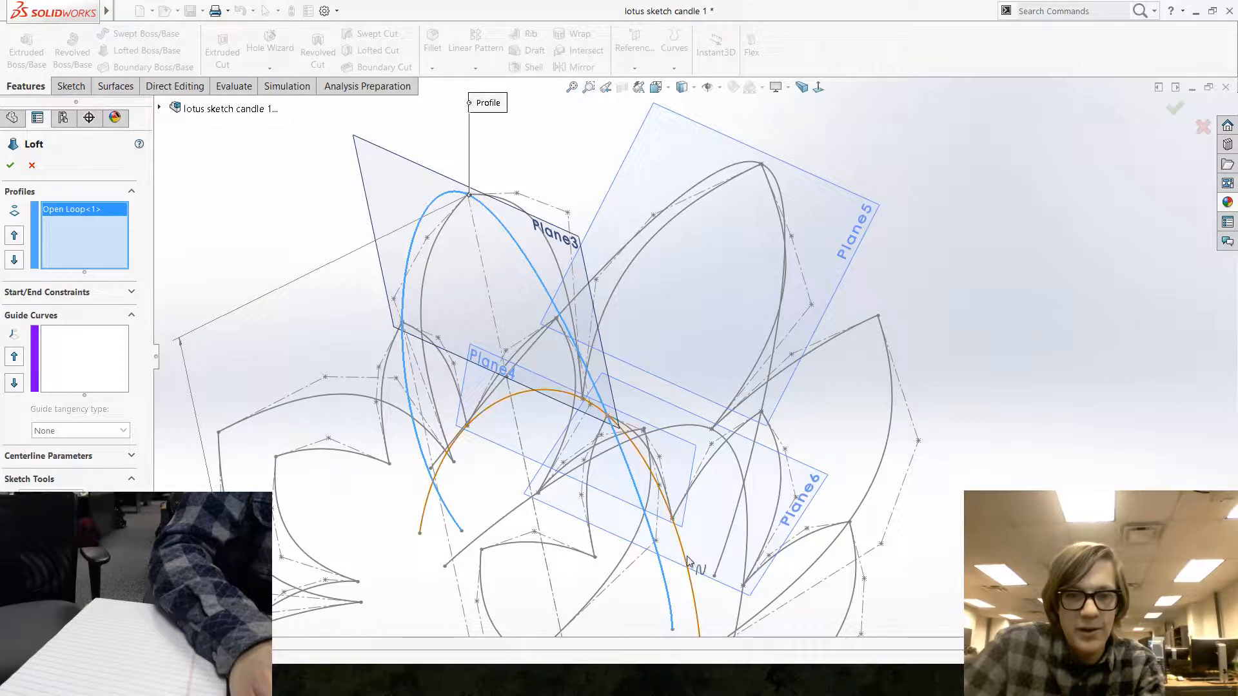
pyautogui.click(689, 562)
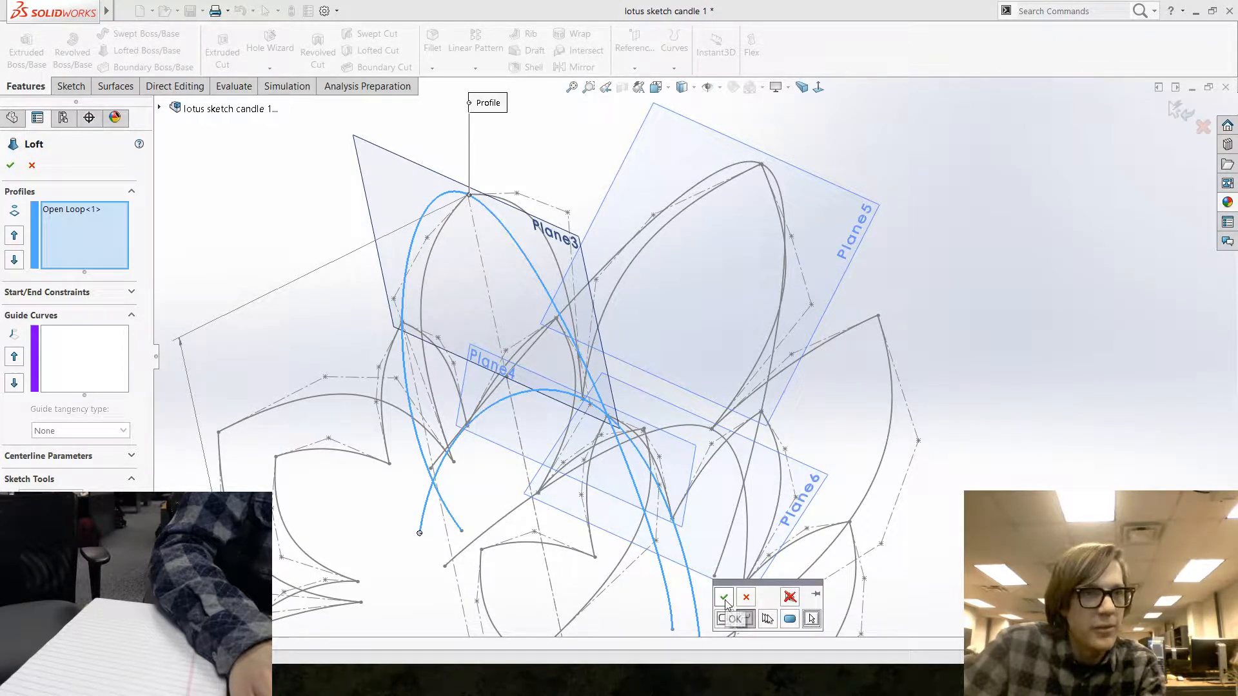
pyautogui.click(31, 166)
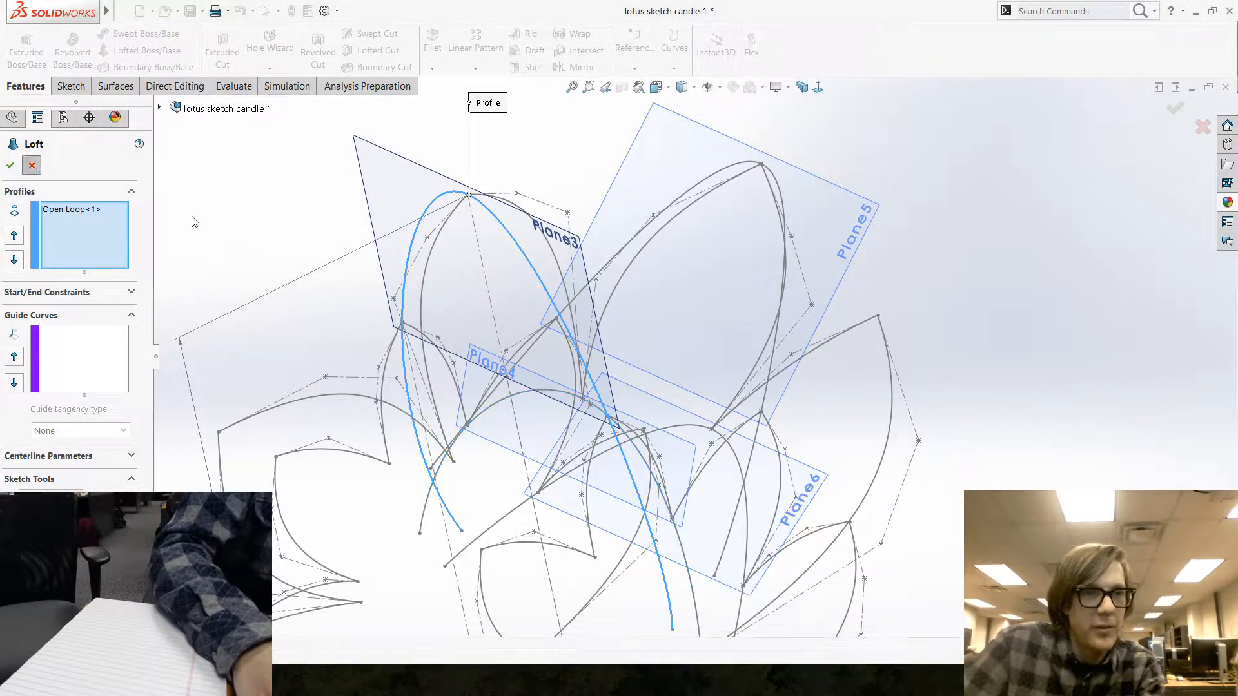
# Try a surface loft through the four splines on Plane3, Plane4, Plane5 and Plane6, in that order.
pyautogui.click(115, 86)
pyautogui.click(139, 51)
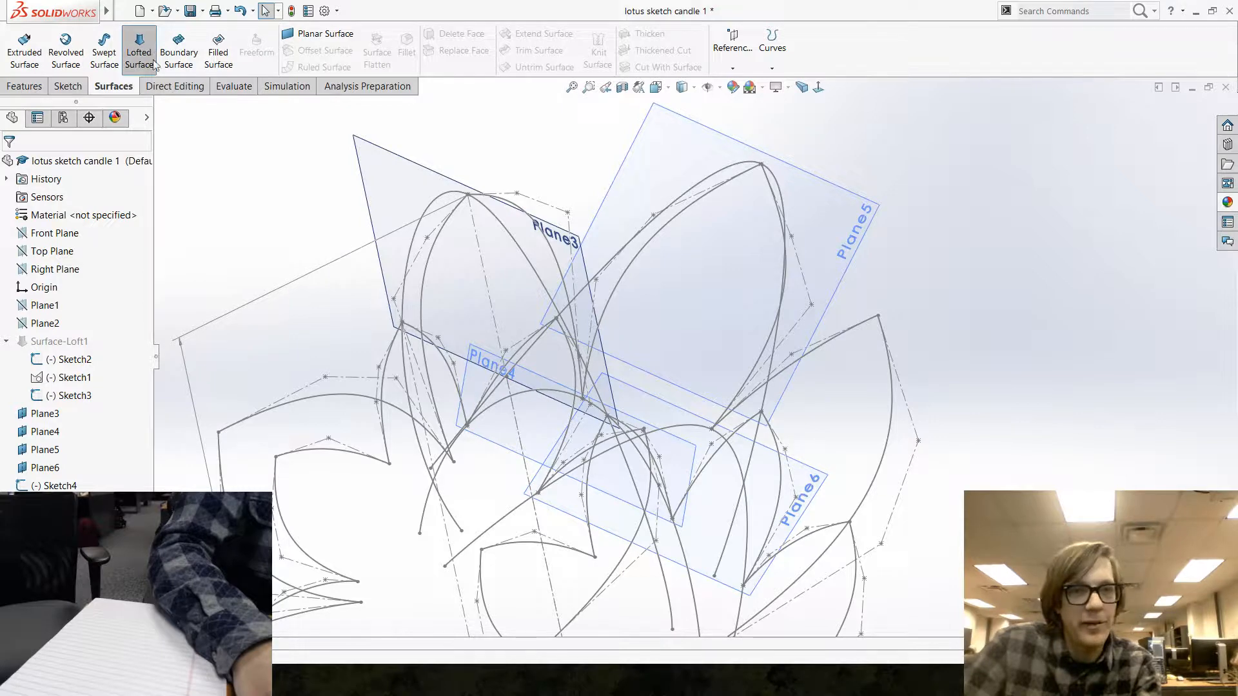
pyautogui.click(535, 272)
pyautogui.click(685, 551)
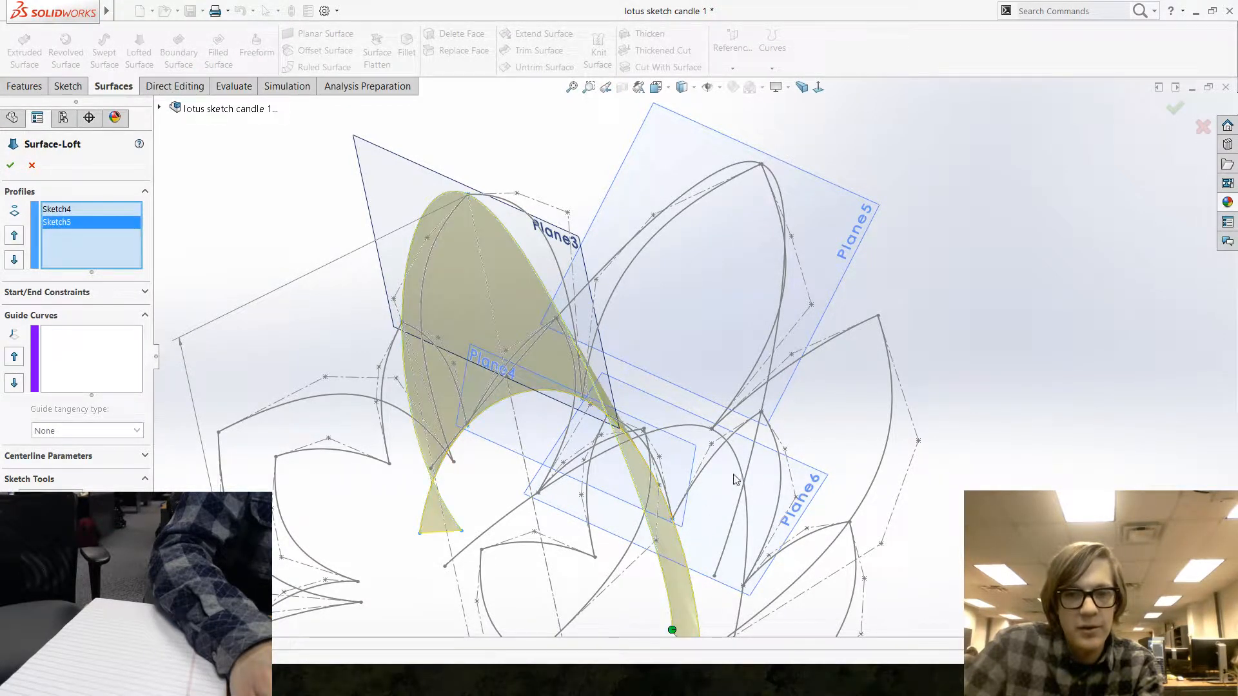
pyautogui.moveTo(775, 305); pyautogui.dragTo(765, 328, button='middle')
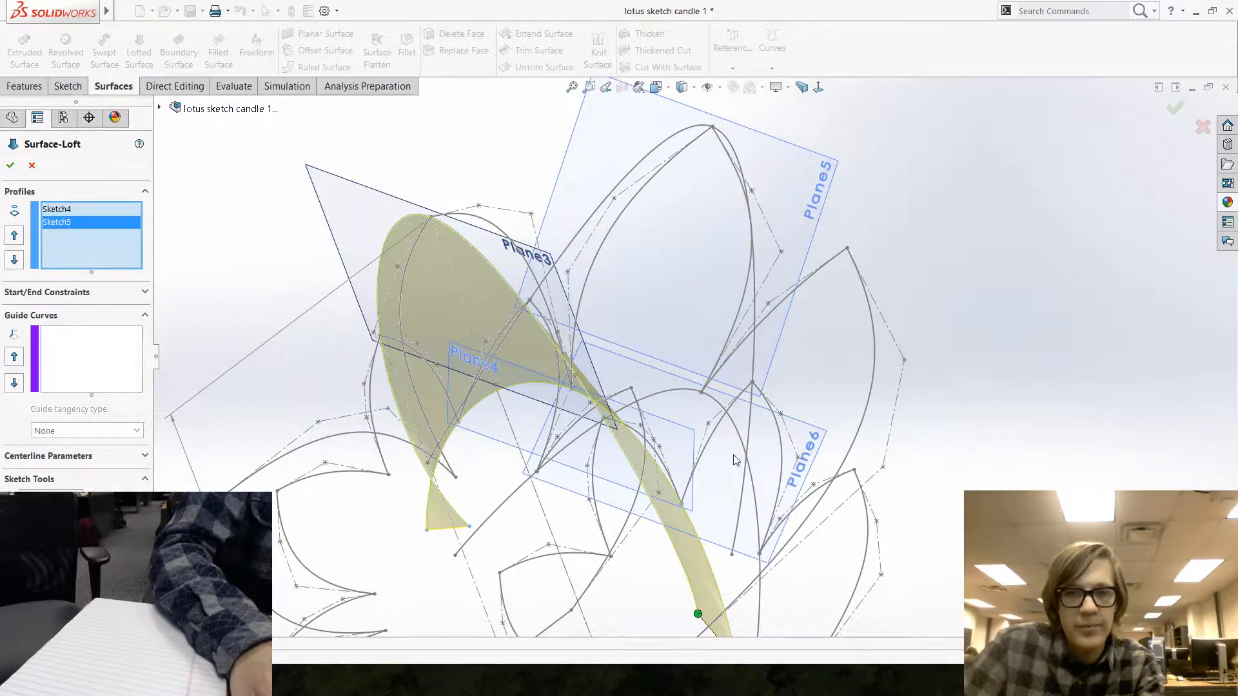
pyautogui.click(753, 414)
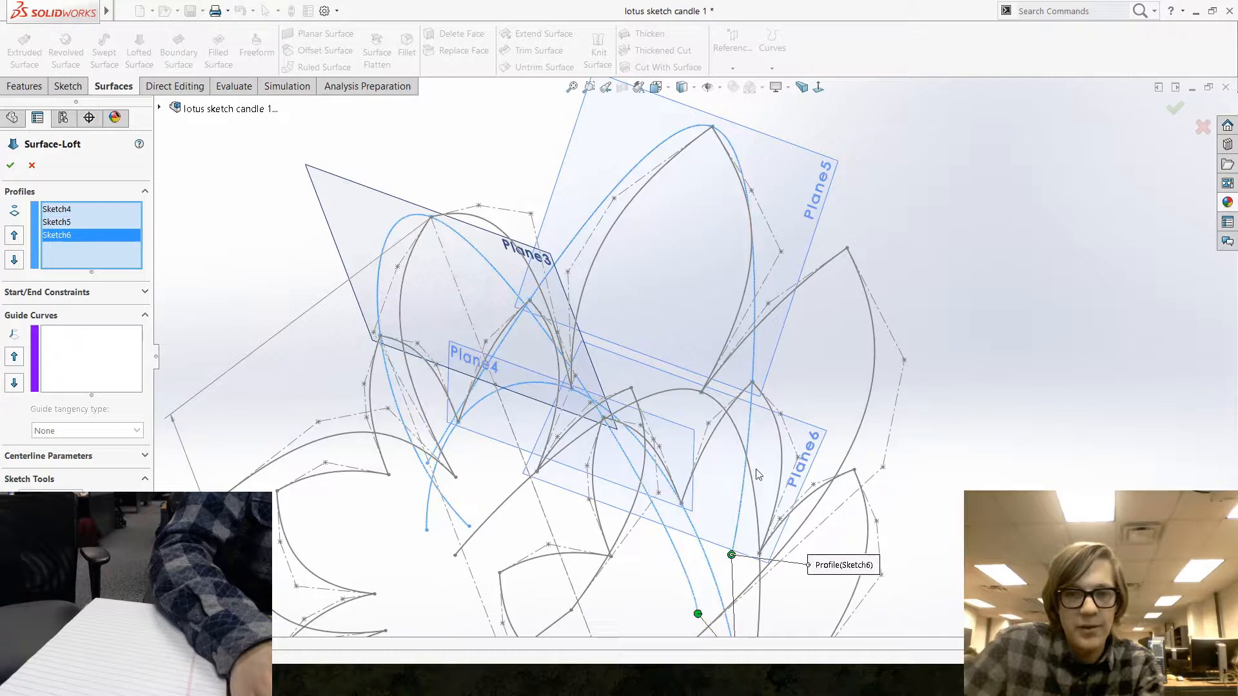
pyautogui.click(759, 518)
pyautogui.moveTo(691, 493)
pyautogui.mouseDown(button='middle')
pyautogui.moveTo(567, 486)
pyautogui.moveTo(517, 387)
pyautogui.moveTo(578, 486)
pyautogui.moveTo(586, 451)
pyautogui.moveTo(600, 452)
pyautogui.mouseUp(button='middle')
pyautogui.scroll(-1, 584, 417)
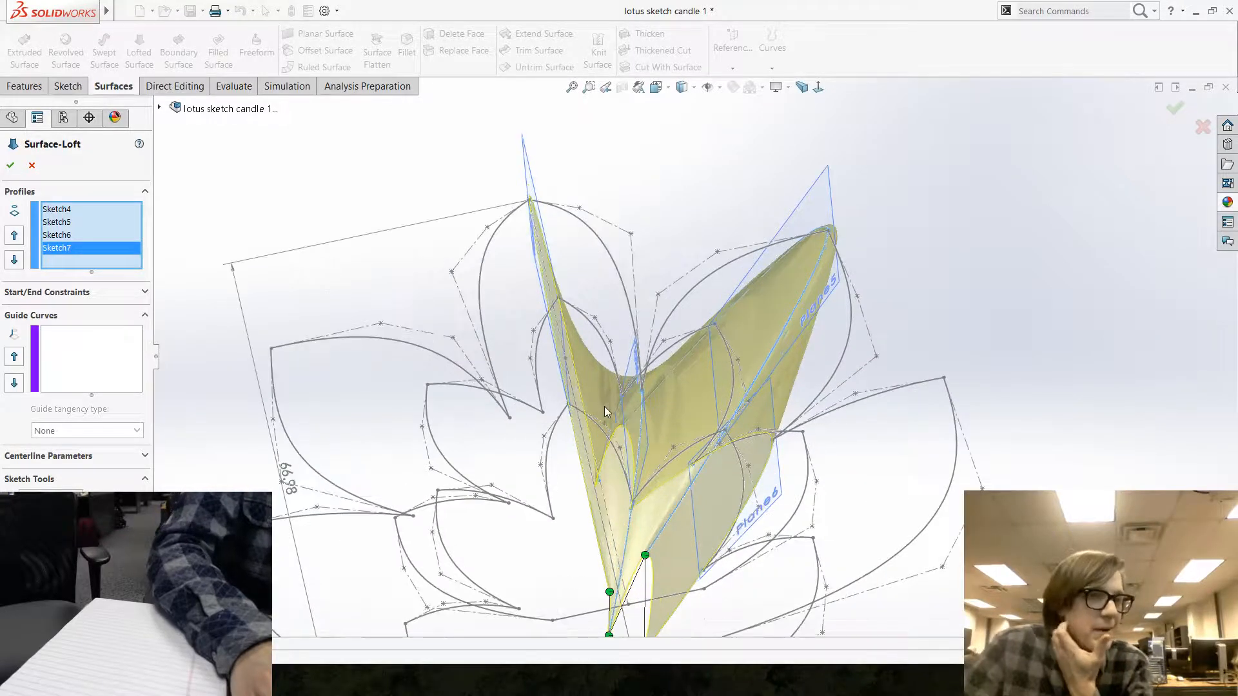
# Try the Normal To Profile and None start constraints on the four-profile surface loft, and cancel the loft.
pyautogui.click(98, 293)
pyautogui.click(119, 327)
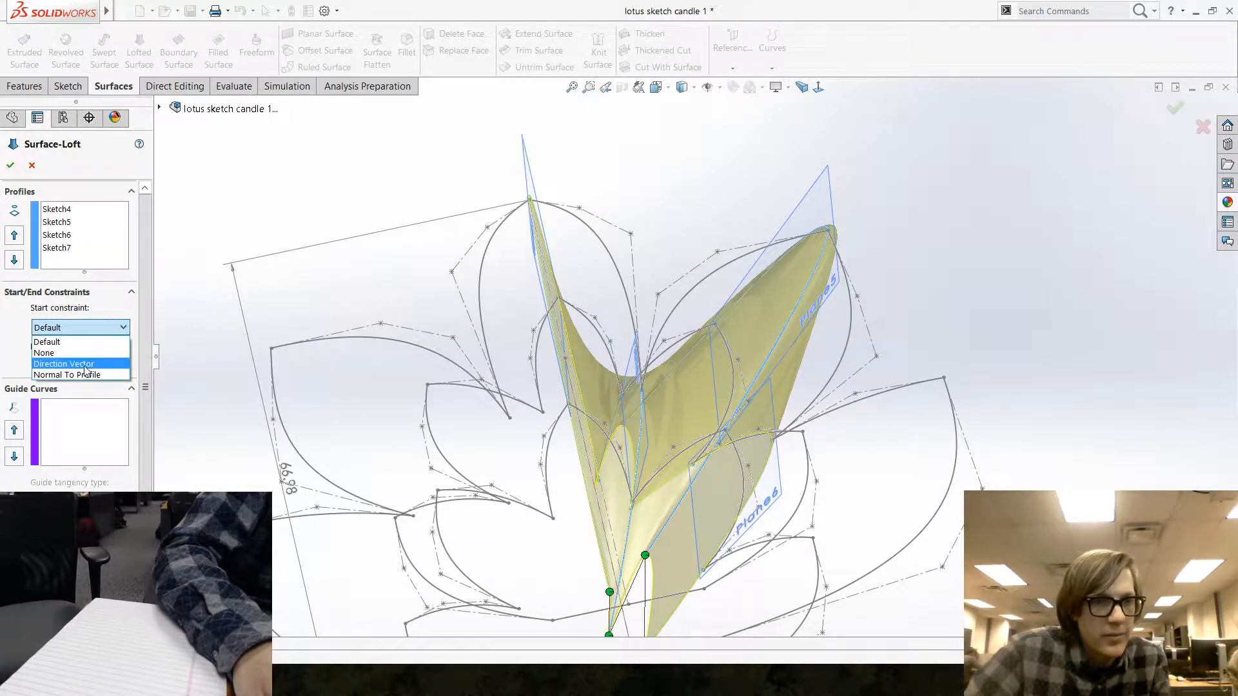
pyautogui.click(85, 375)
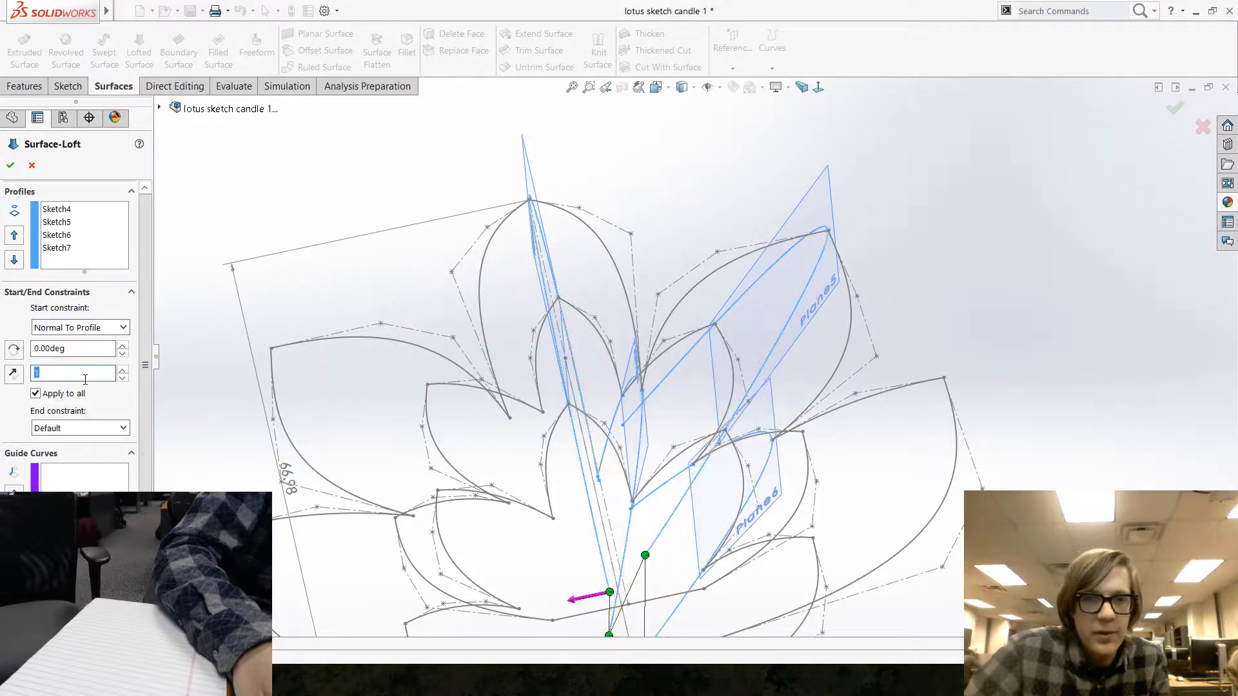
pyautogui.scroll(-3, 110, 477)
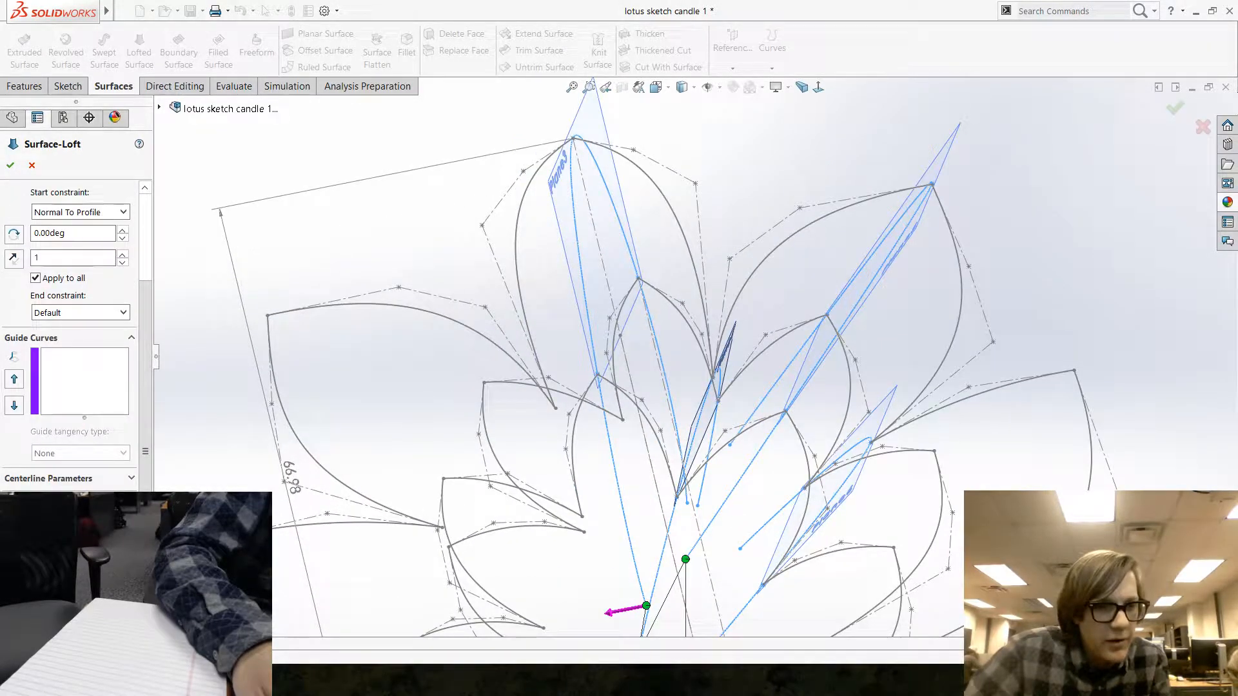
pyautogui.click(110, 480)
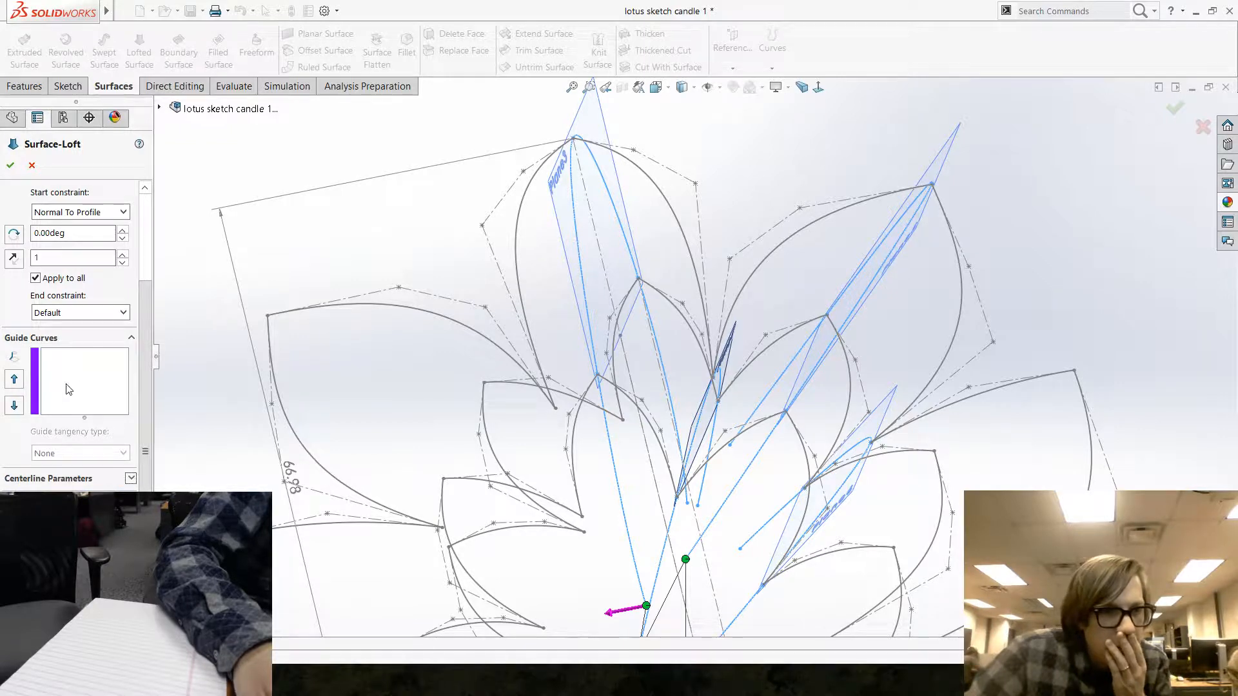
pyautogui.click(91, 216)
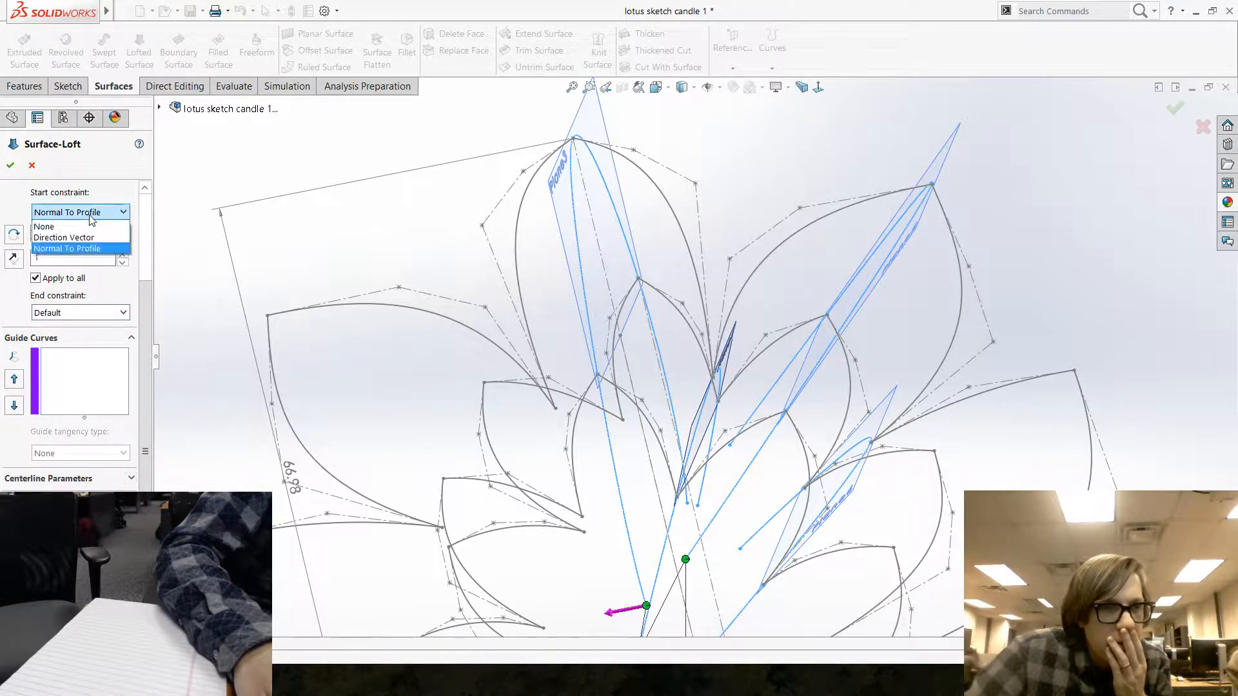
pyautogui.click(85, 238)
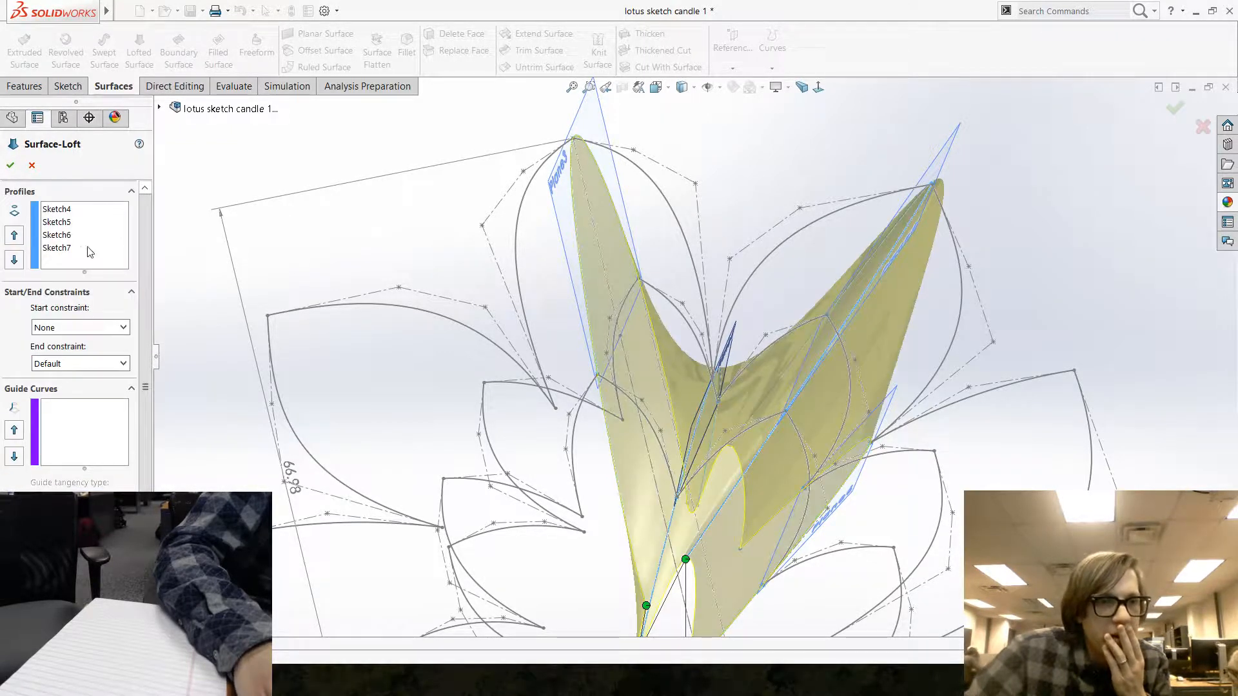
pyautogui.click(58, 222)
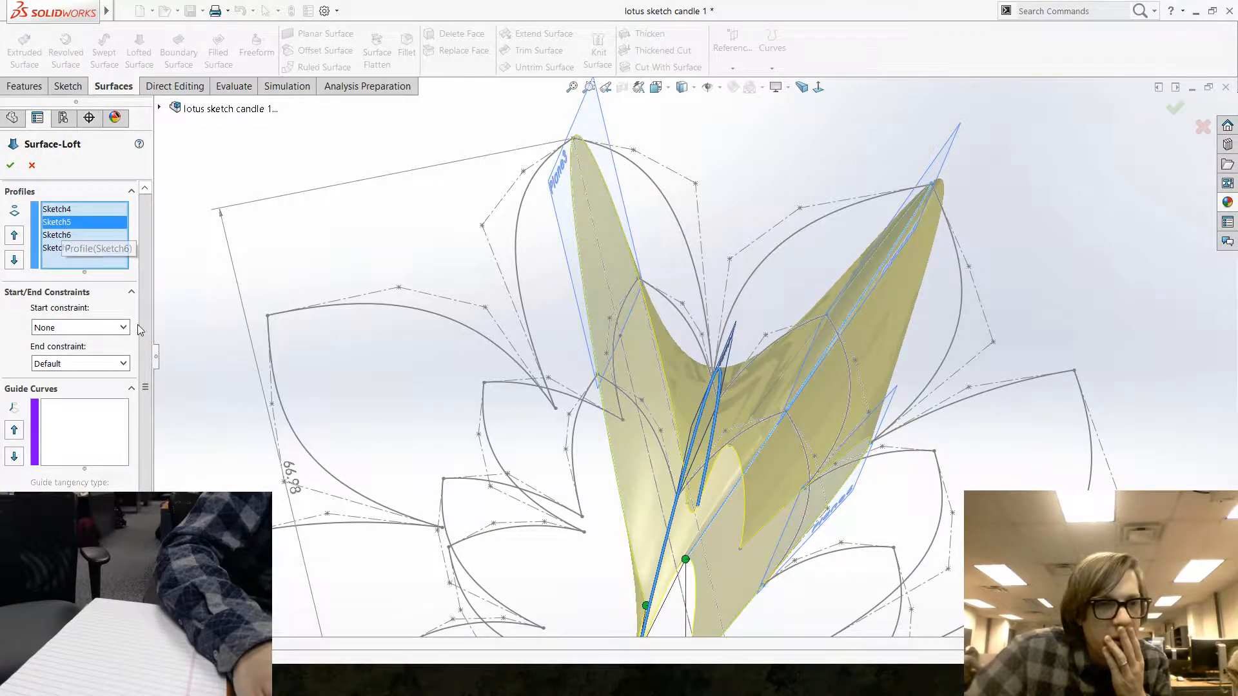
pyautogui.scroll(-2, 26, 336)
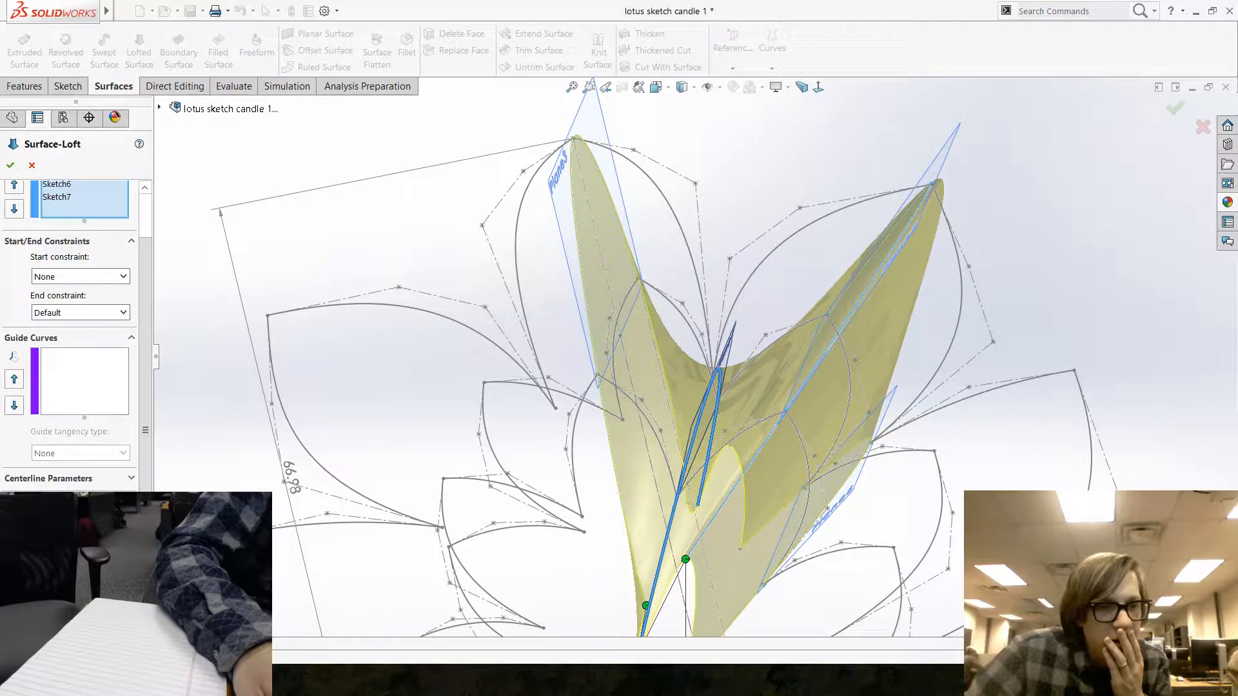
pyautogui.click(31, 165)
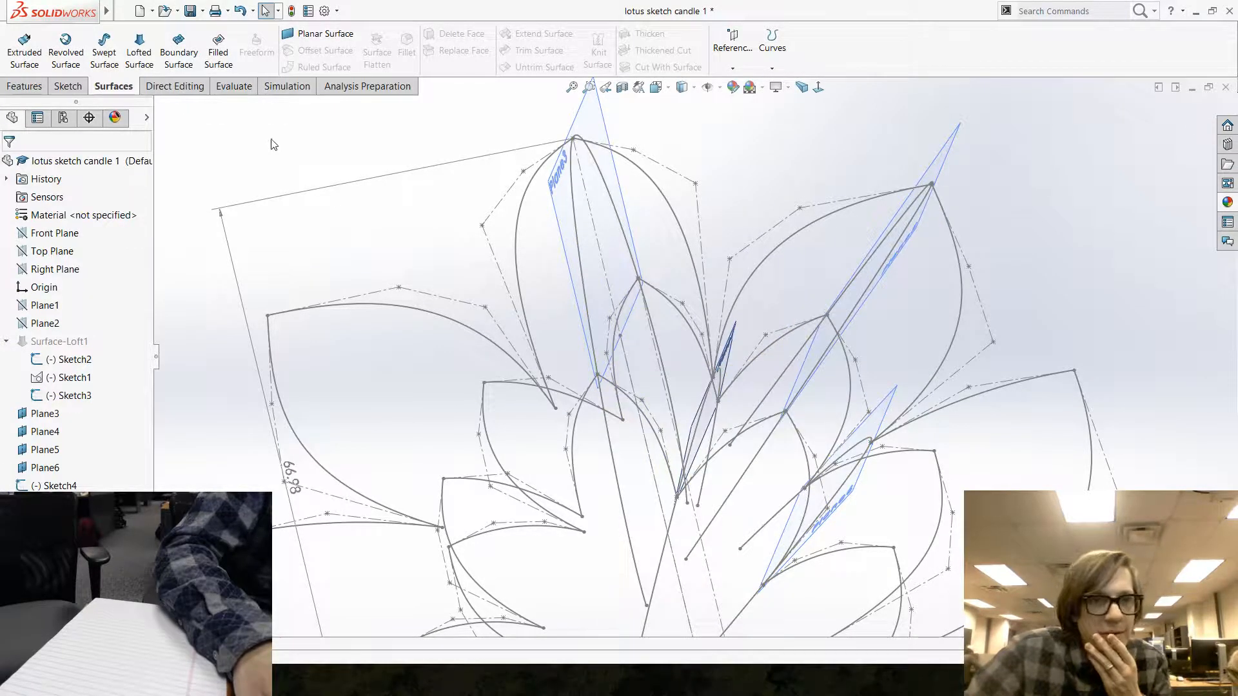
pyautogui.click(127, 8)
pyautogui.click(145, 31)
pyautogui.click(592, 503)
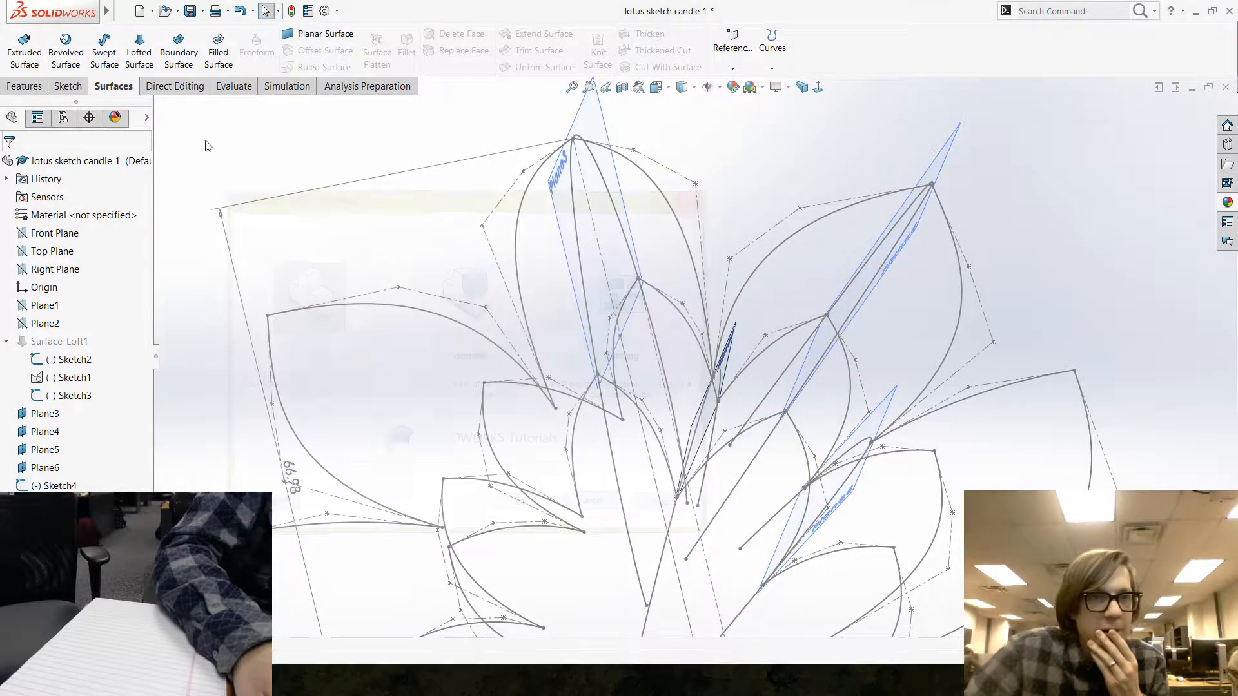
# Create a surface loft between the top petal spline on Plane3 and the notch spline on Plane4.
pyautogui.click(139, 48)
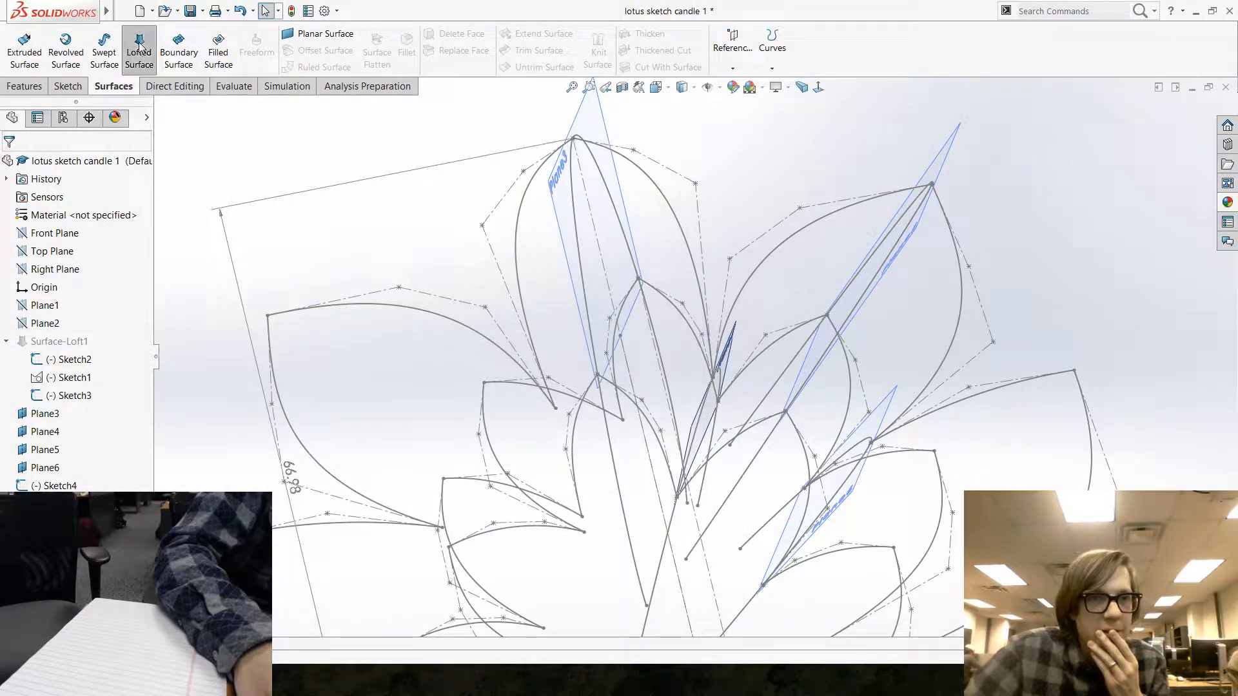
pyautogui.click(577, 224)
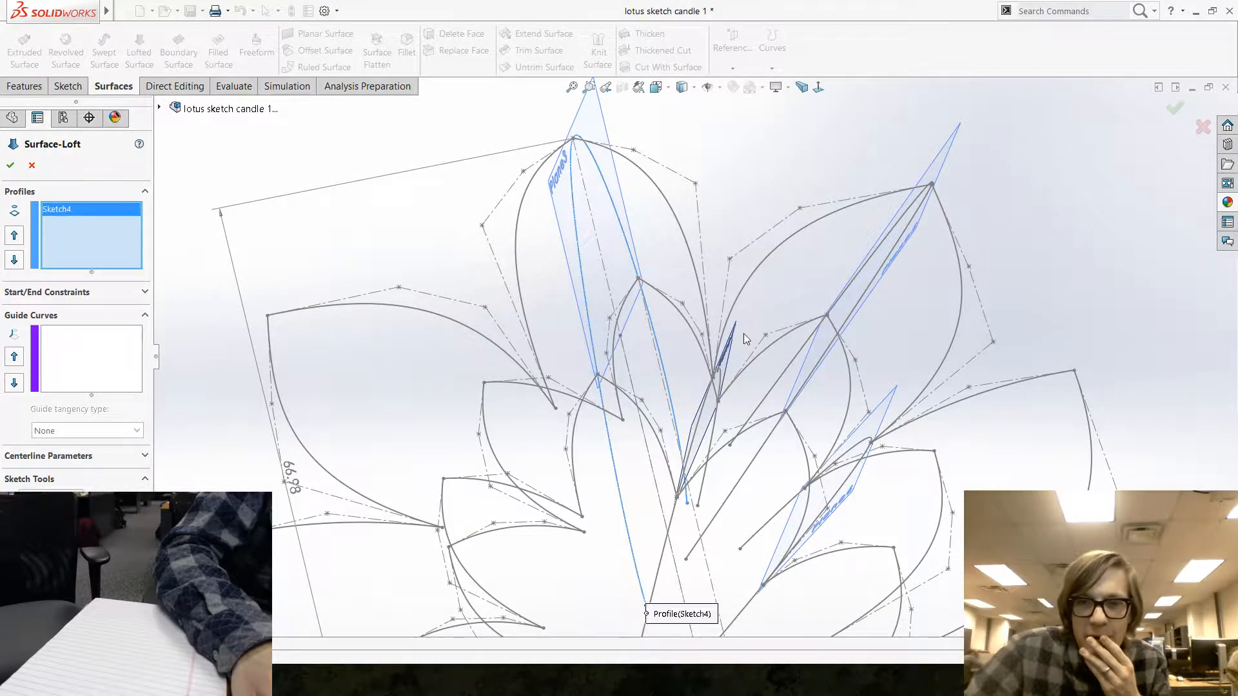
pyautogui.click(664, 546)
pyautogui.press('Return')
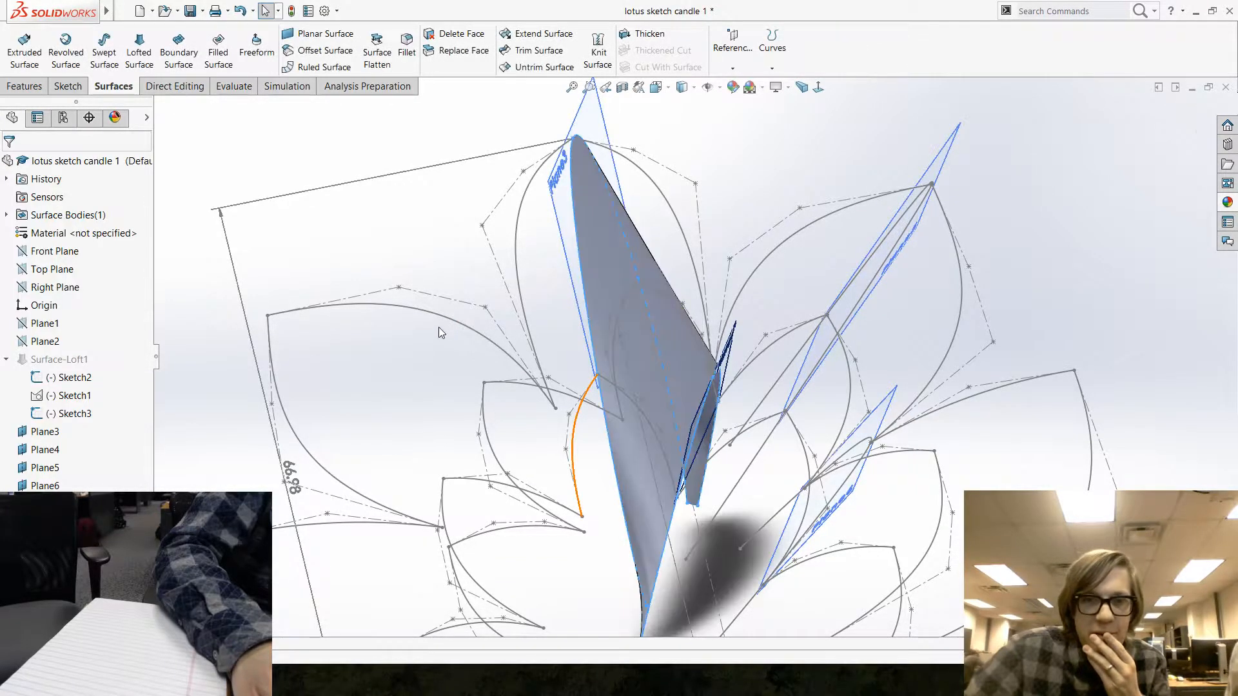
# Create a second surface loft from the first surface's edge along the Plane4 notch to the petal tip spline on Plane5.
pyautogui.moveTo(440, 332)
pyautogui.mouseDown(button='middle')
pyautogui.moveTo(498, 356)
pyautogui.moveTo(446, 421)
pyautogui.moveTo(451, 413)
pyautogui.mouseUp(button='middle')
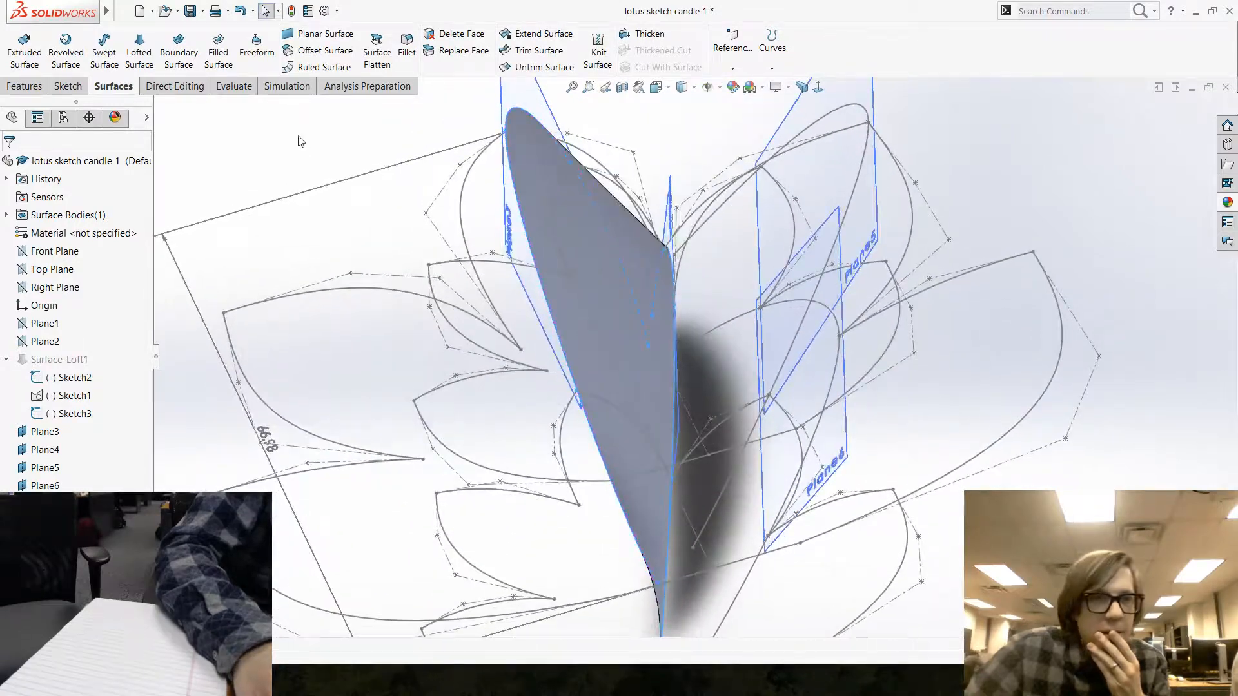
pyautogui.click(138, 48)
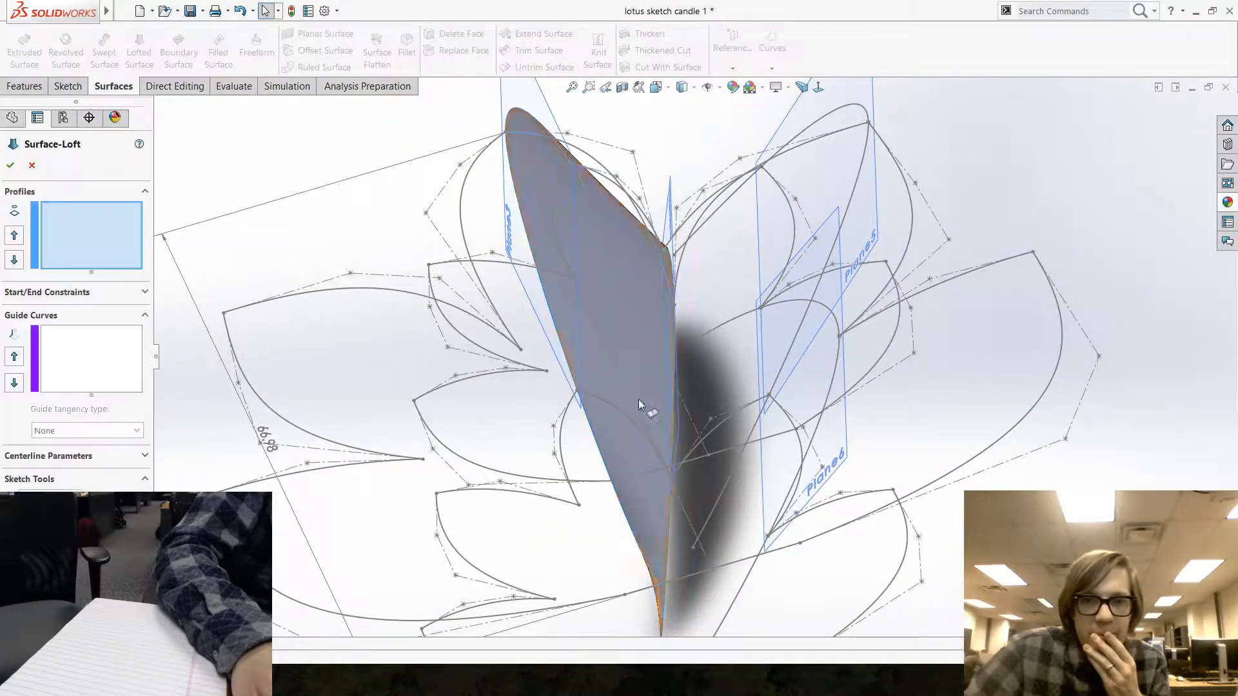
pyautogui.click(672, 438)
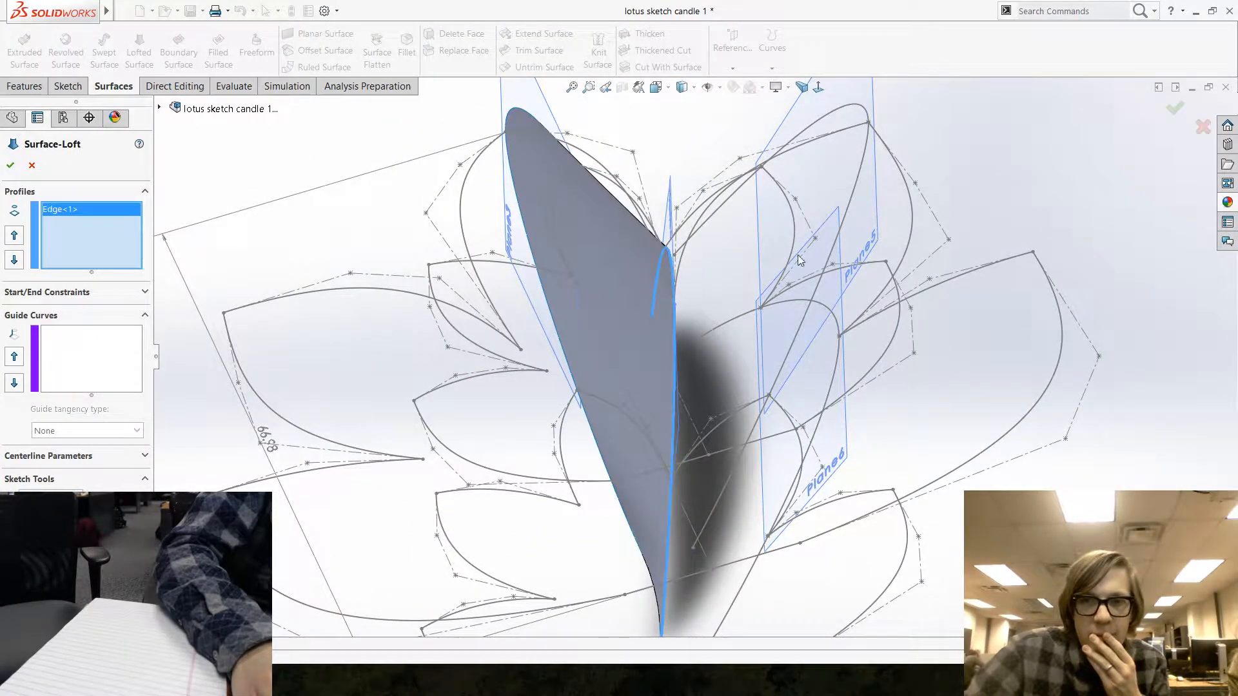
pyautogui.click(849, 209)
pyautogui.press('Return')
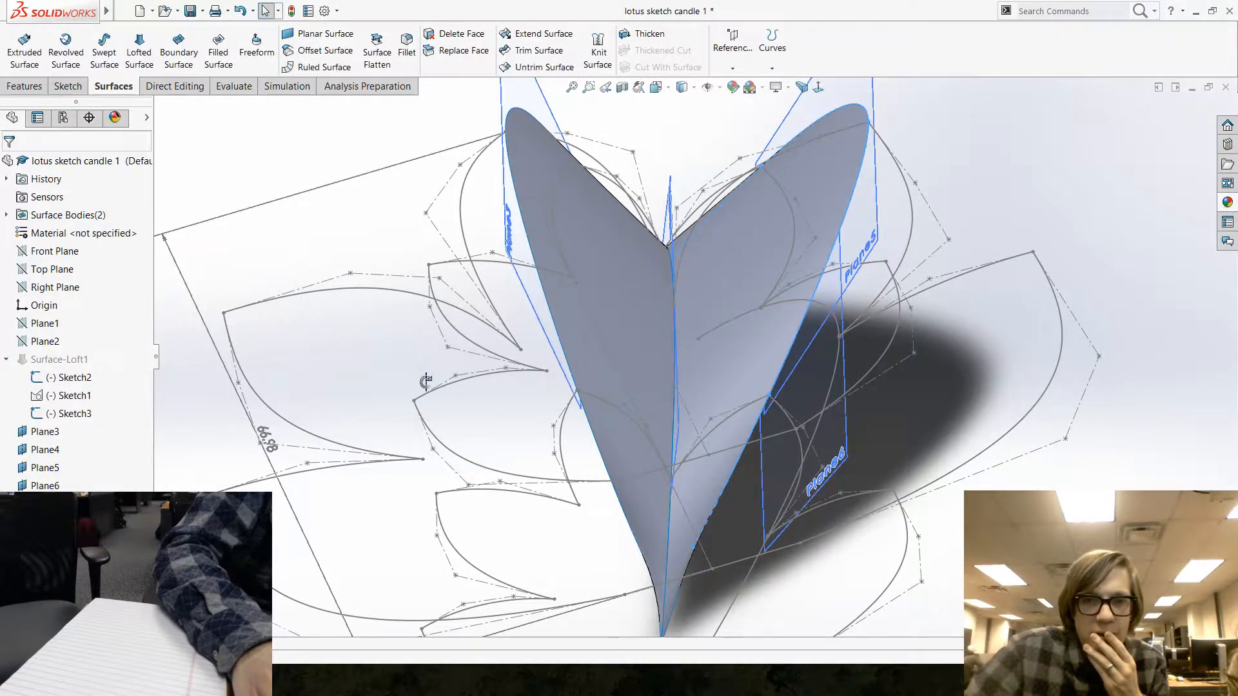
# Edit Surface-Loft2, clear the whole-sketch guide curve, and try the large top petal's arc between Plane3 and Plane4 as an open-group guide.
pyautogui.moveTo(426, 381); pyautogui.dragTo(524, 234, button='middle')
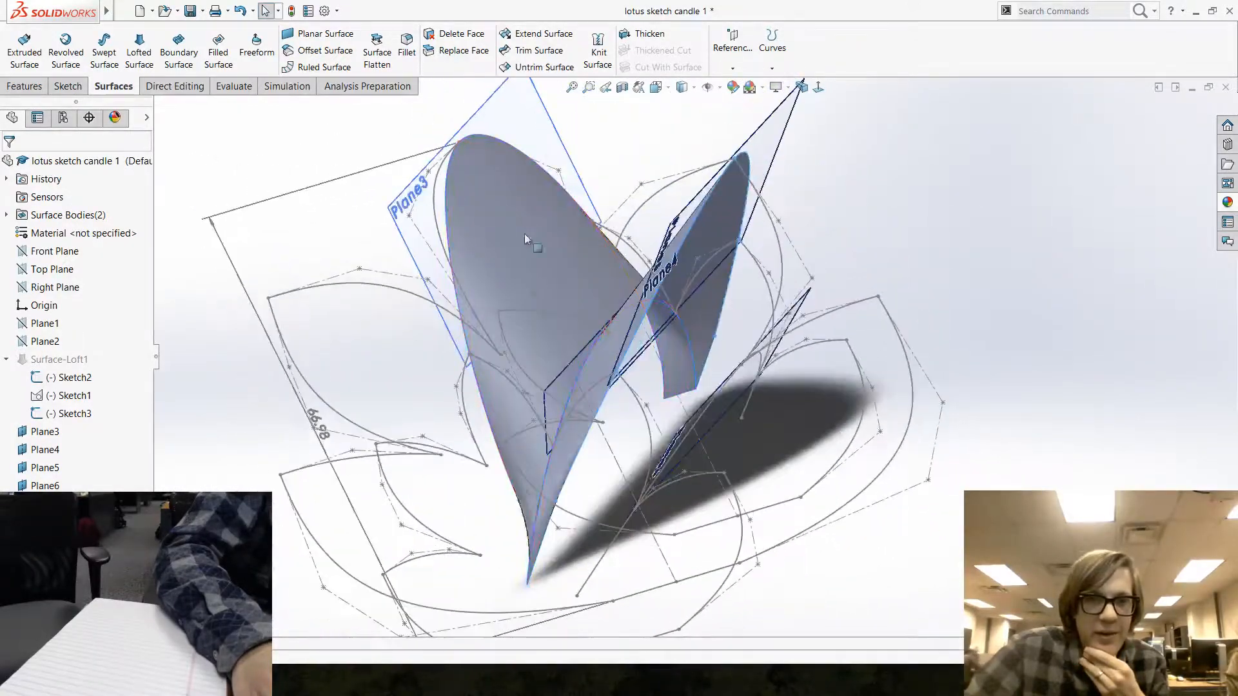
pyautogui.moveTo(561, 300); pyautogui.dragTo(569, 200, button='middle')
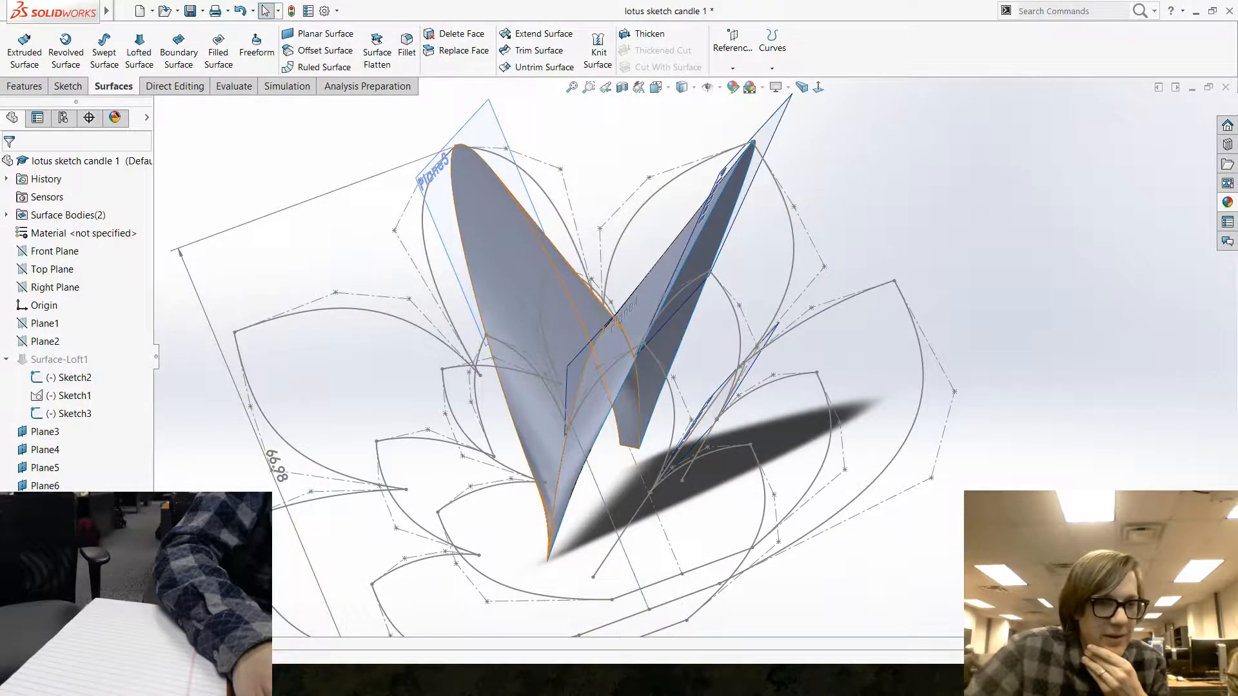
pyautogui.click(44, 521)
pyautogui.click(68, 351)
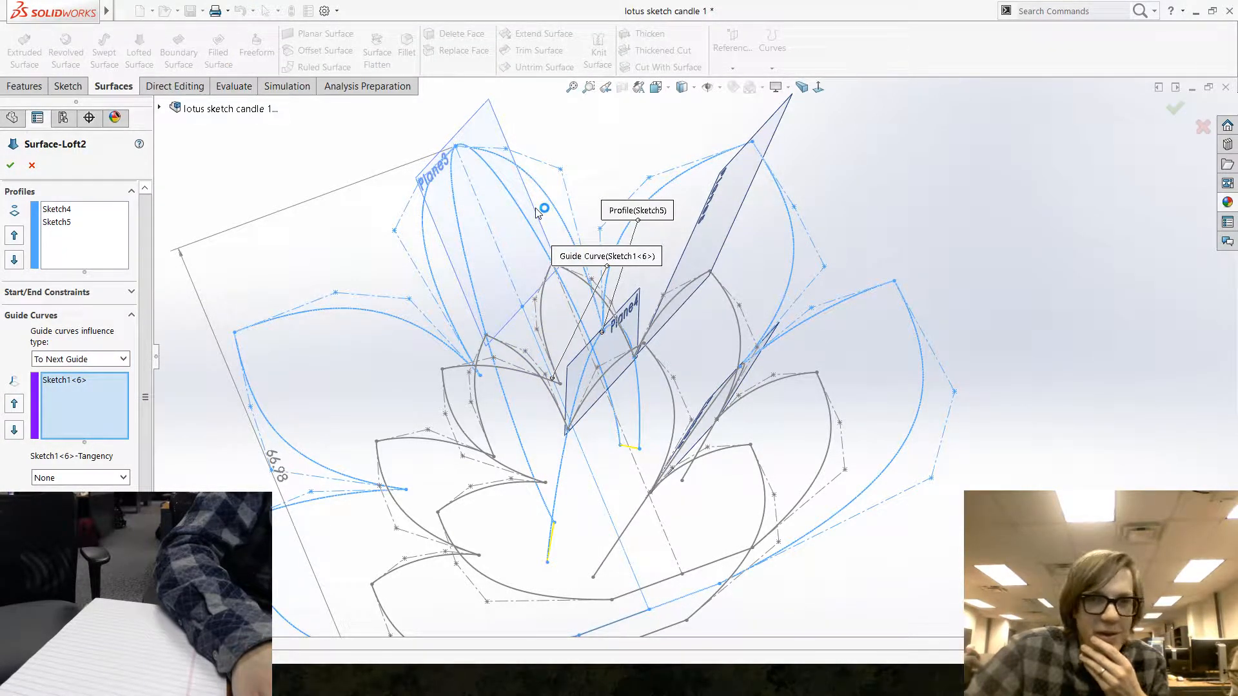
pyautogui.rightClick(55, 392)
pyautogui.click(84, 406)
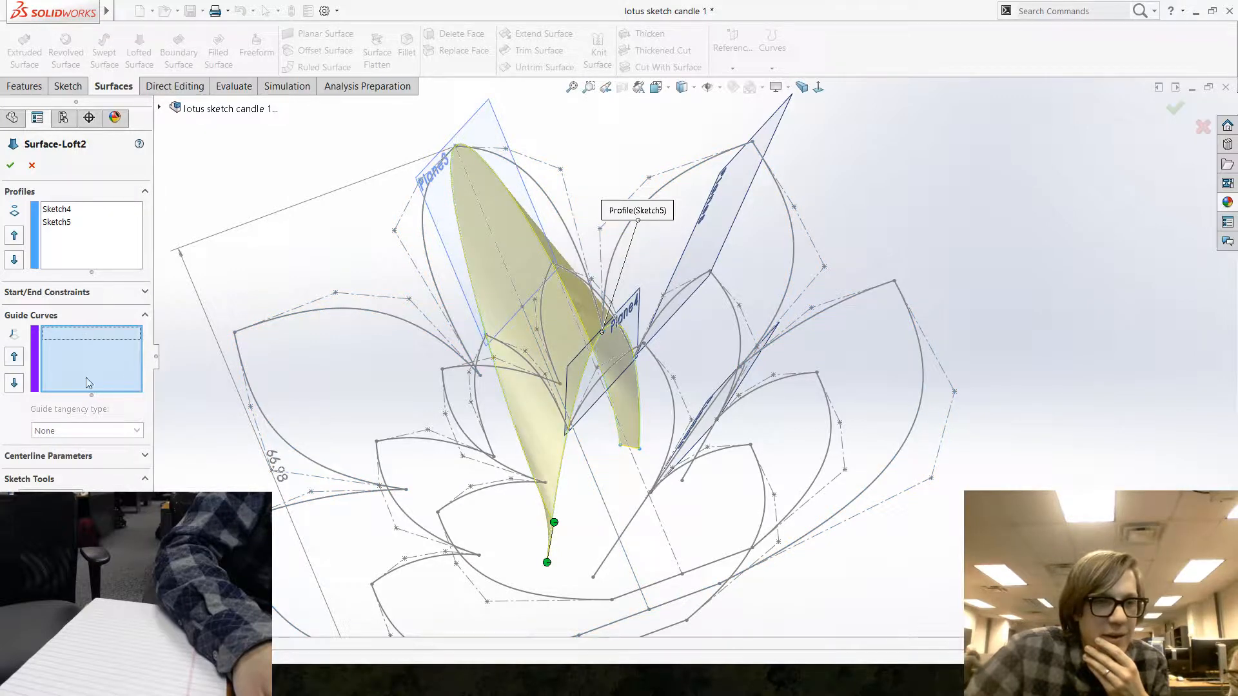
pyautogui.rightClick(552, 207)
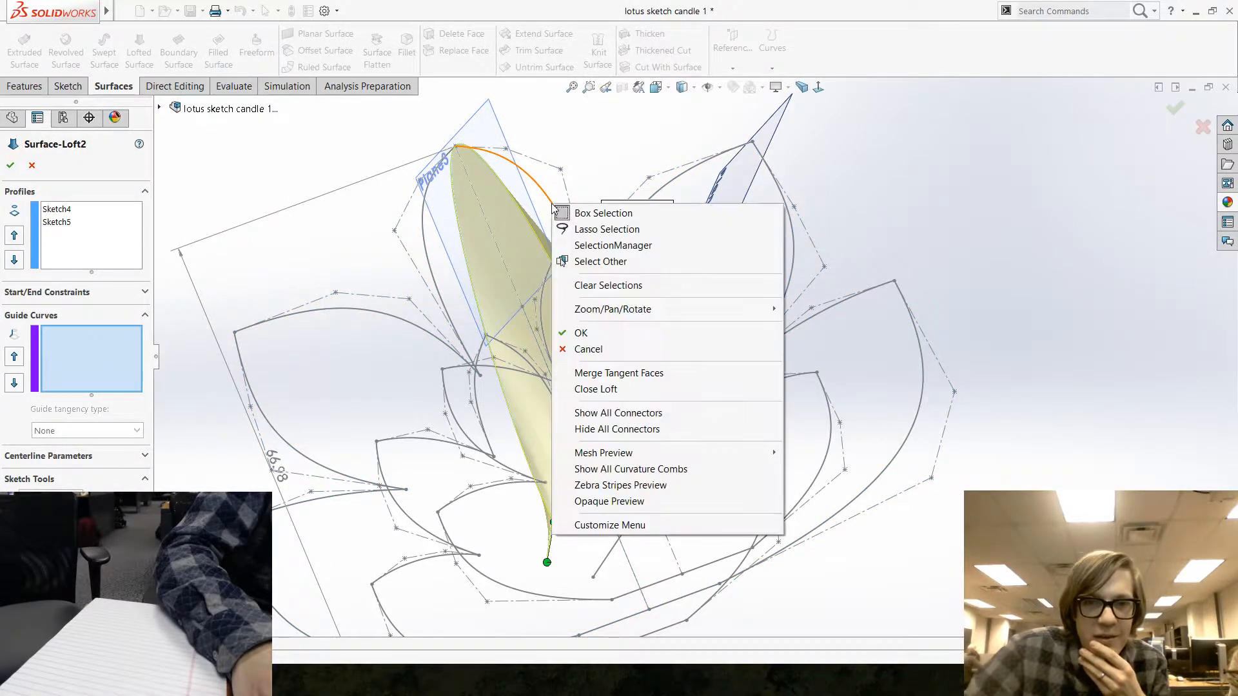
pyautogui.click(604, 246)
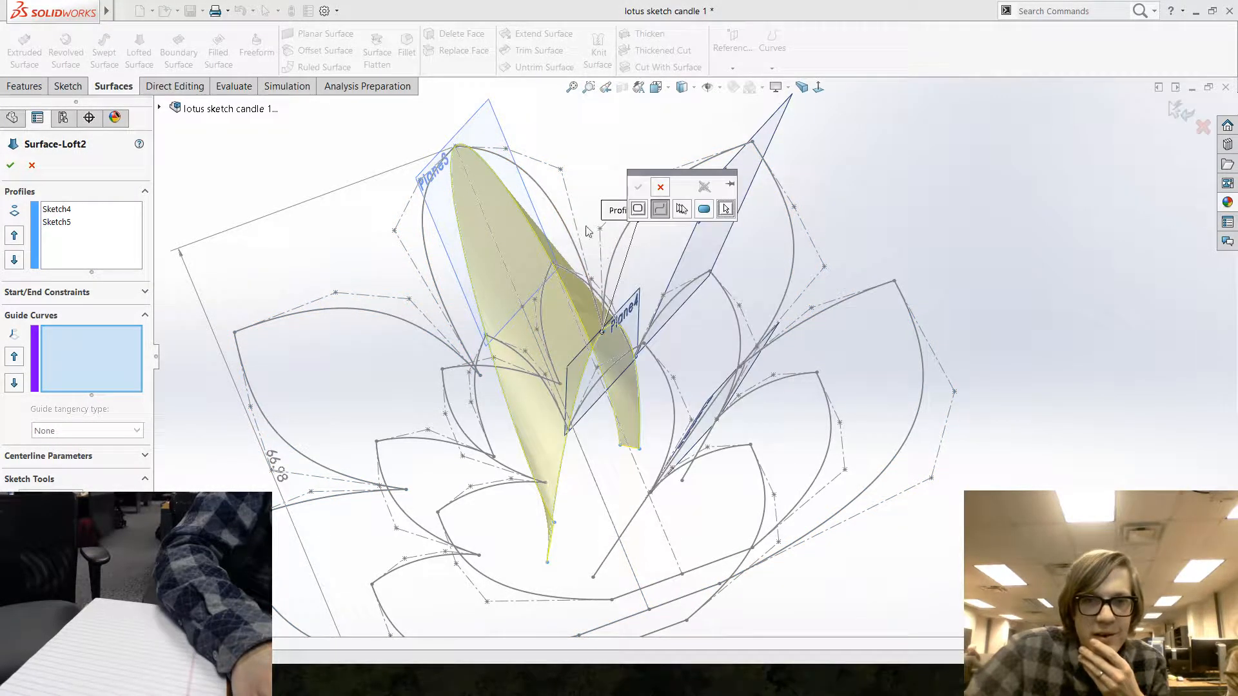
pyautogui.click(552, 202)
pyautogui.rightClick(552, 205)
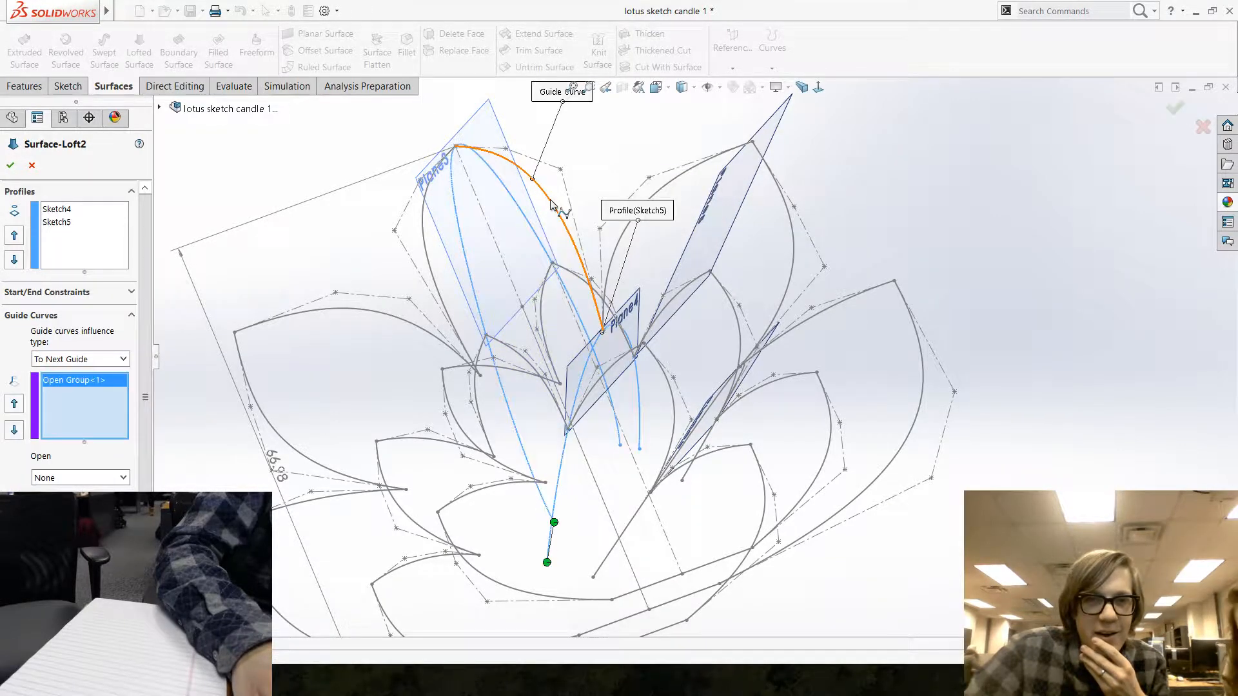
# Try the matching petal arc of one smaller lotus profile, between Plane3 and Plane4, as the second open-group guide curve.
pyautogui.moveTo(529, 219)
pyautogui.mouseDown(button='middle')
pyautogui.moveTo(492, 262)
pyautogui.moveTo(467, 332)
pyautogui.mouseUp(button='middle')
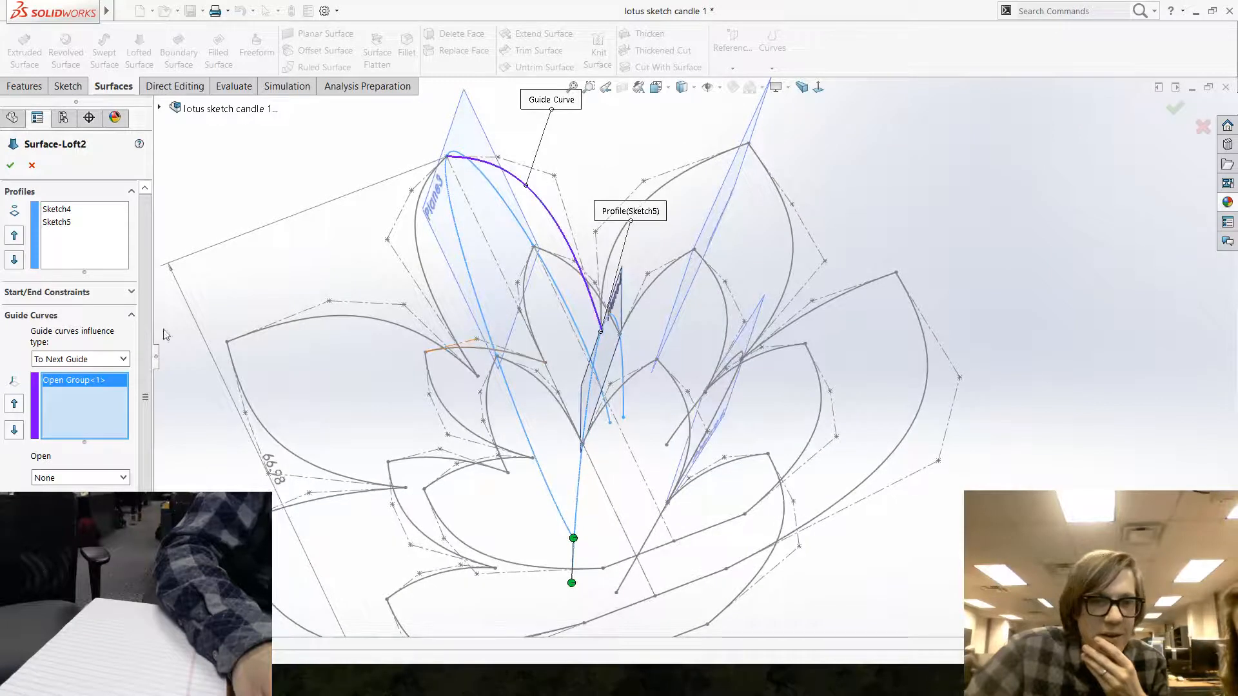
pyautogui.rightClick(533, 379)
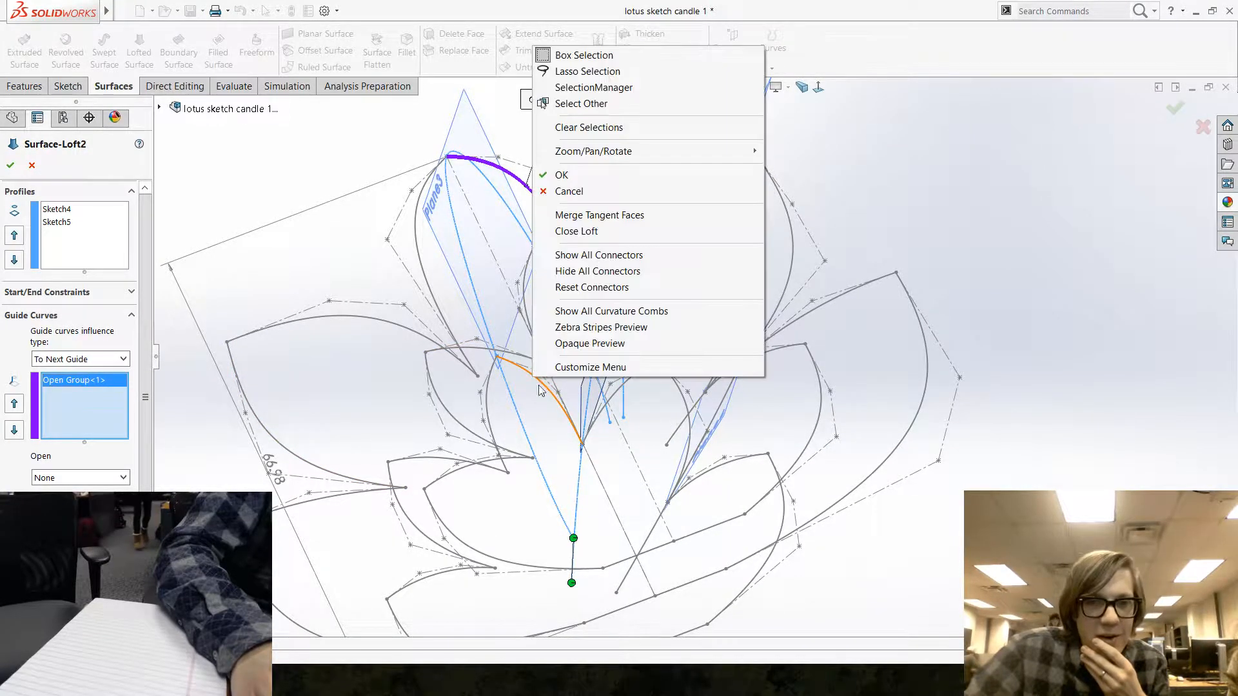
pyautogui.click(615, 128)
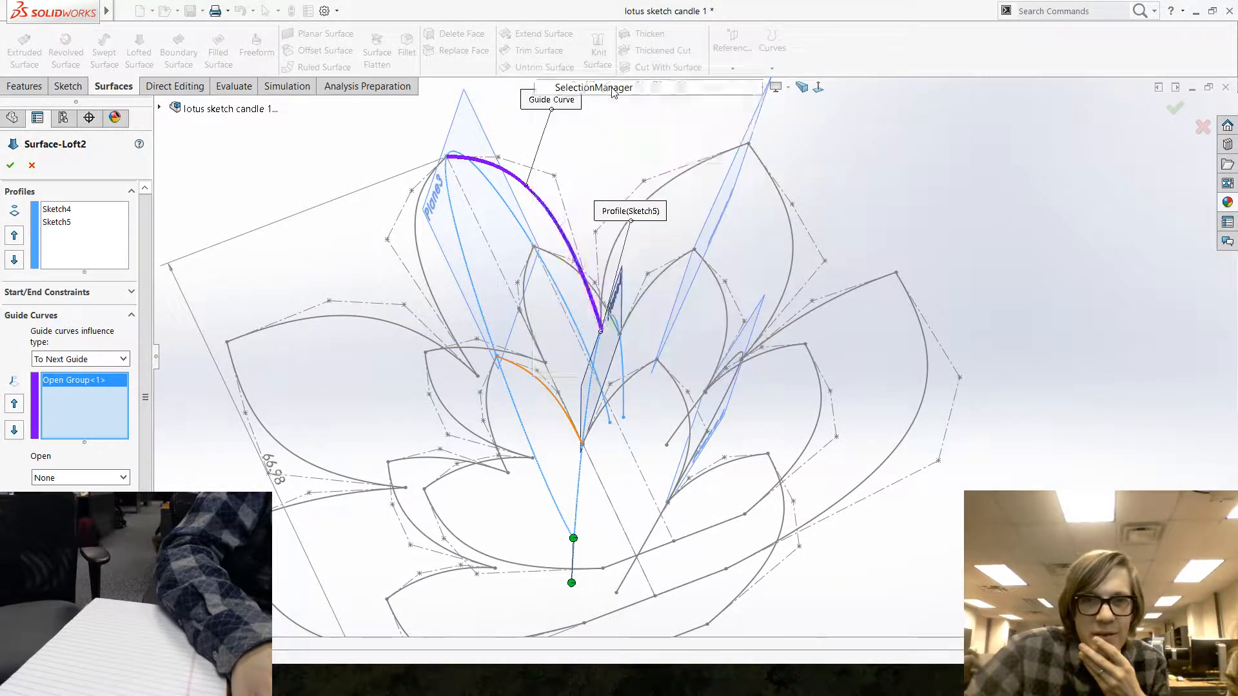
pyautogui.click(535, 383)
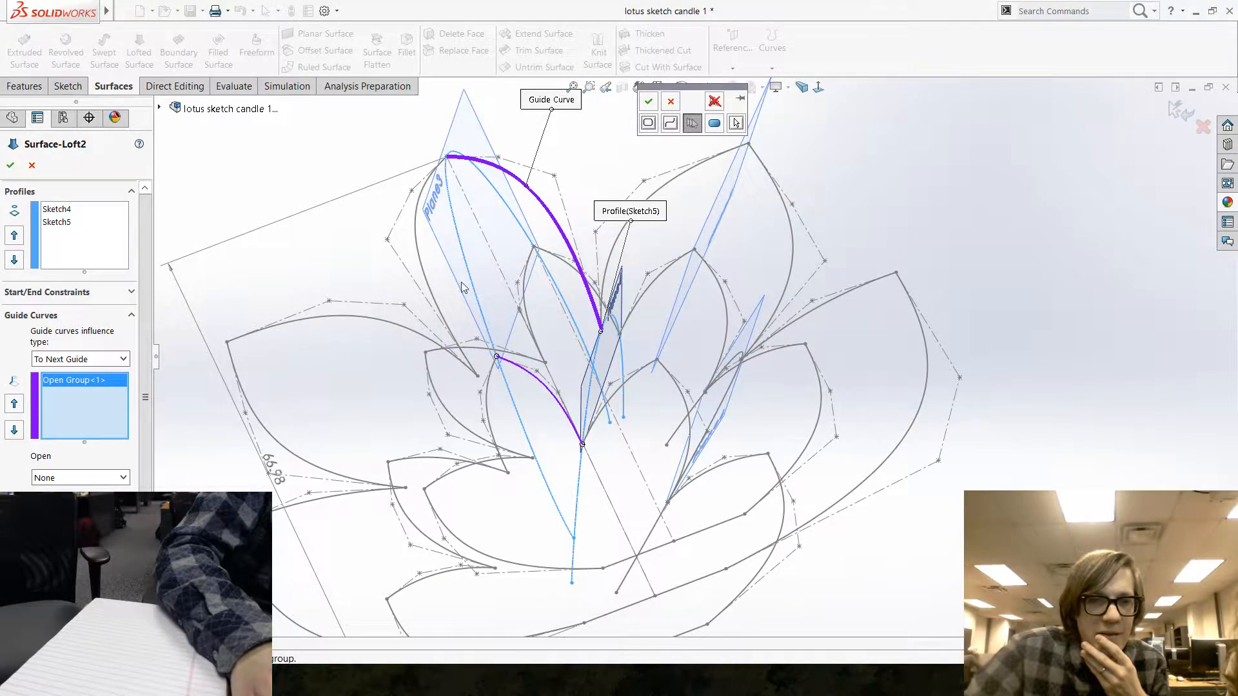
pyautogui.moveTo(464, 287); pyautogui.dragTo(455, 366, button='middle')
pyautogui.scroll(-1, 456, 366)
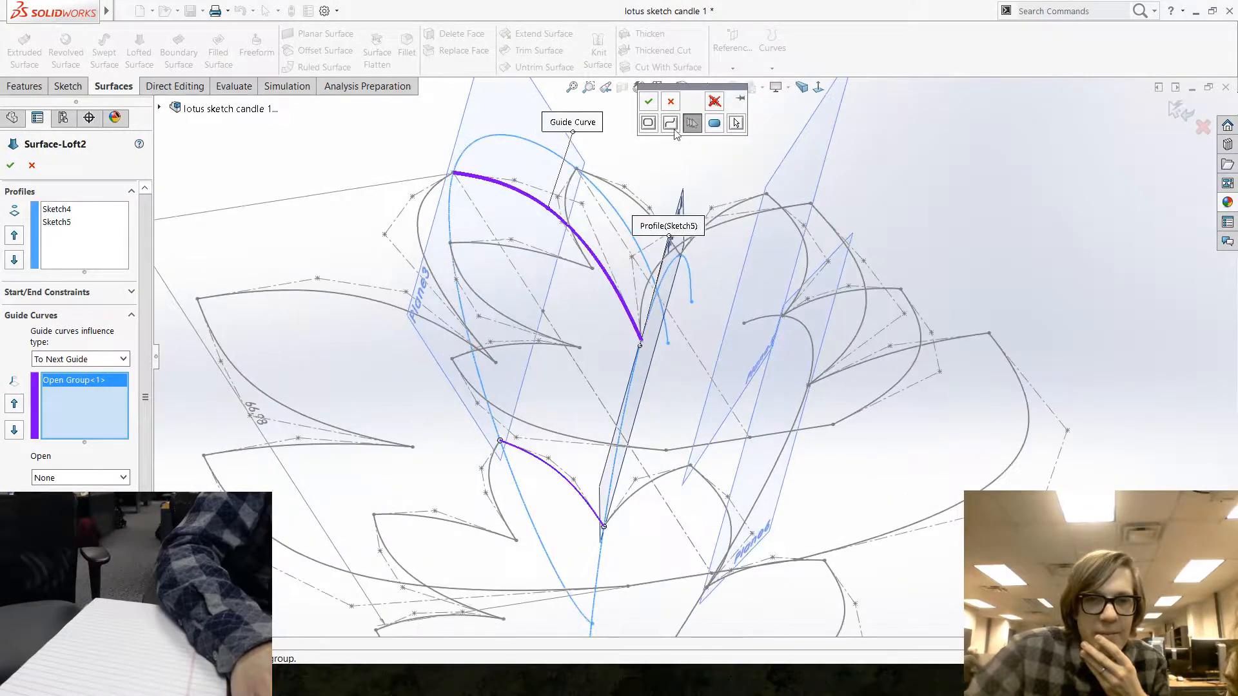
pyautogui.click(649, 100)
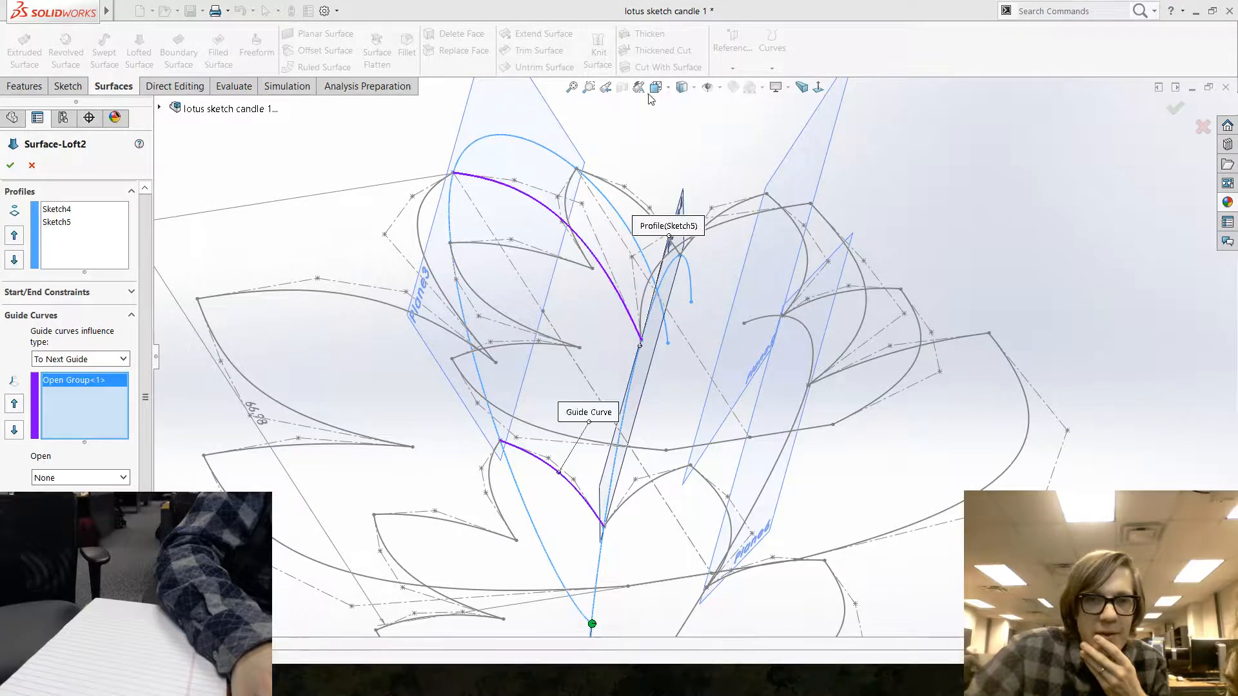
# Try rebuilding the loft with the other small lotus profile's petal arc as a third open-group guide curve, and cancel the edit.
pyautogui.rightClick(621, 190)
pyautogui.click(681, 234)
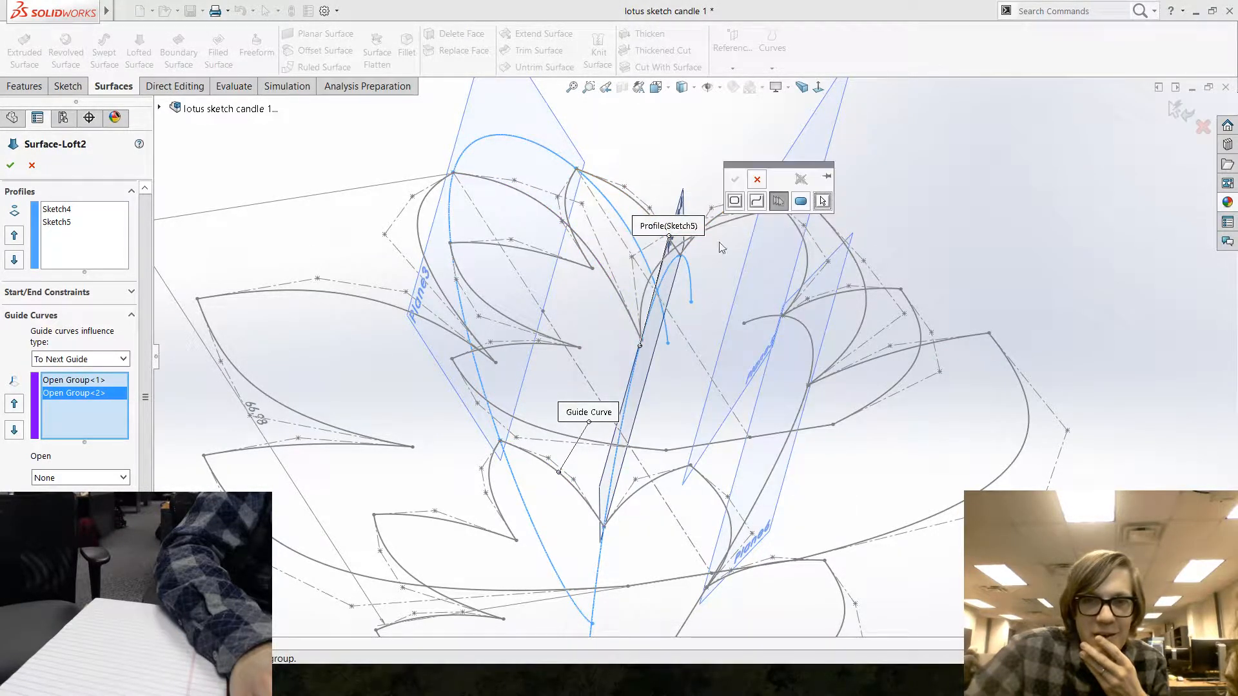
pyautogui.click(626, 195)
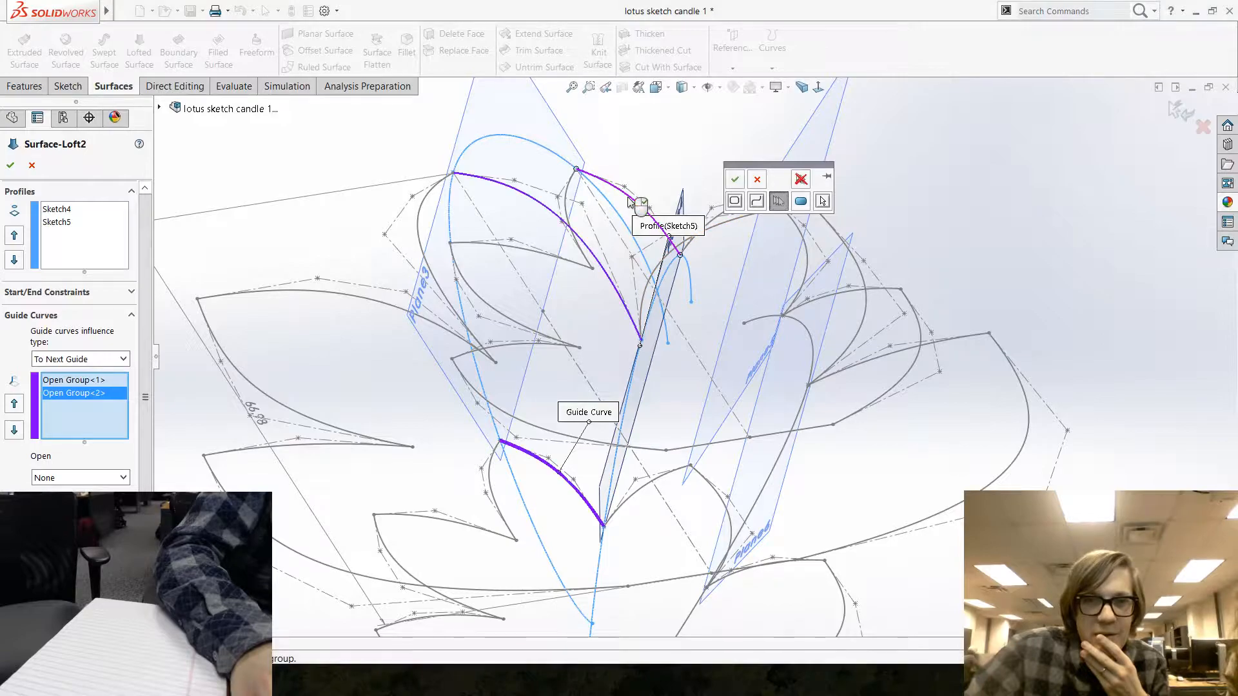
pyautogui.rightClick(618, 198)
pyautogui.moveTo(358, 376)
pyautogui.mouseDown(button='middle')
pyautogui.moveTo(395, 185)
pyautogui.moveTo(431, 232)
pyautogui.moveTo(378, 285)
pyautogui.moveTo(370, 517)
pyautogui.moveTo(396, 393)
pyautogui.moveTo(245, 381)
pyautogui.mouseUp(button='middle')
pyautogui.click(13, 166)
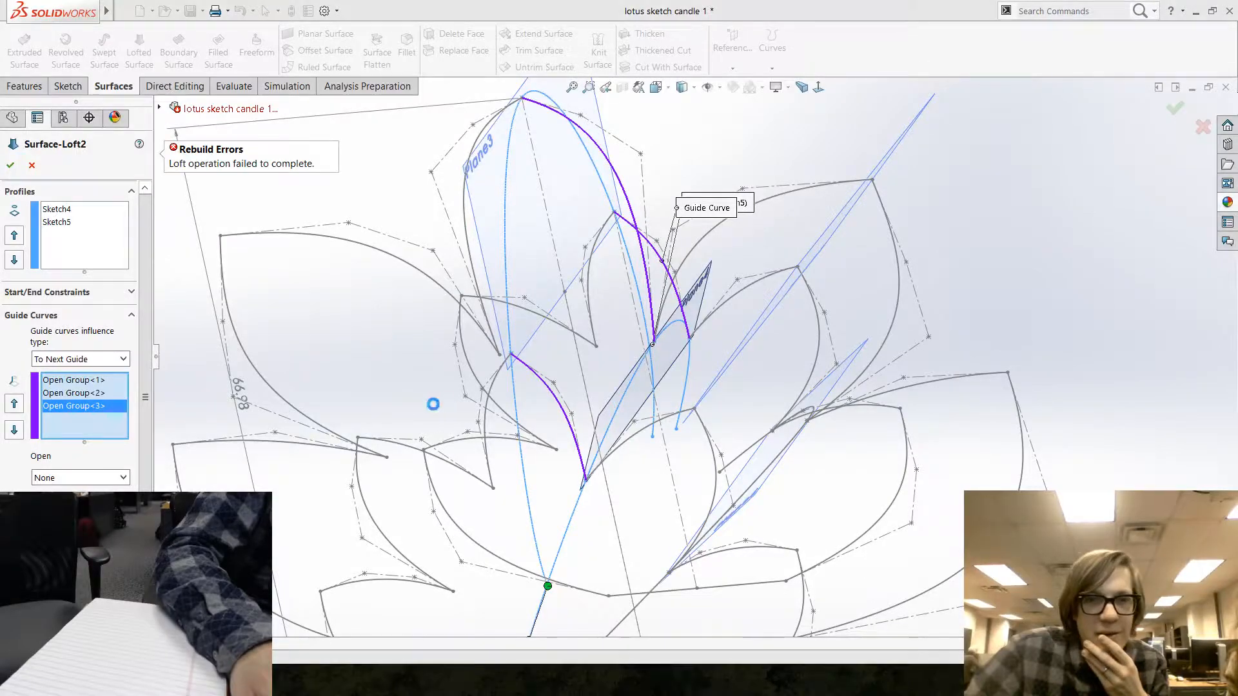
pyautogui.scroll(6, 525, 437)
pyautogui.scroll(-2, 630, 347)
pyautogui.moveTo(654, 350)
pyautogui.mouseDown(button='middle')
pyautogui.moveTo(683, 280)
pyautogui.moveTo(671, 323)
pyautogui.moveTo(589, 296)
pyautogui.moveTo(475, 379)
pyautogui.moveTo(572, 346)
pyautogui.moveTo(709, 371)
pyautogui.mouseUp(button='middle')
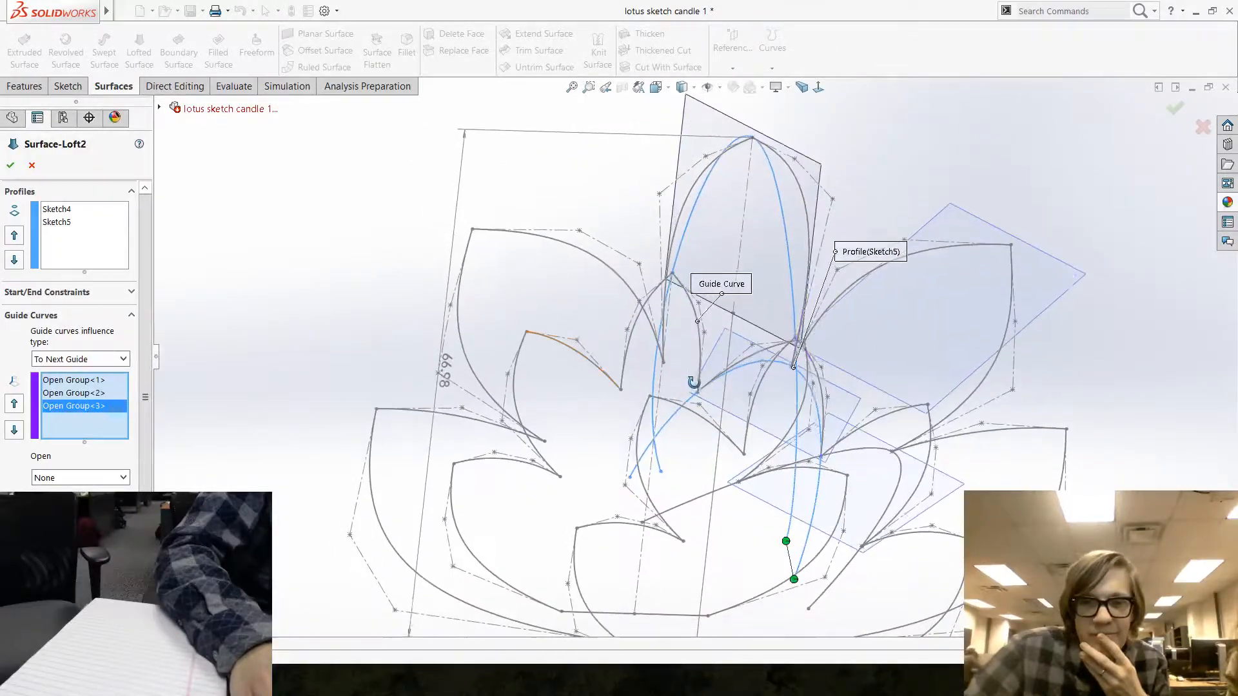
pyautogui.click(31, 166)
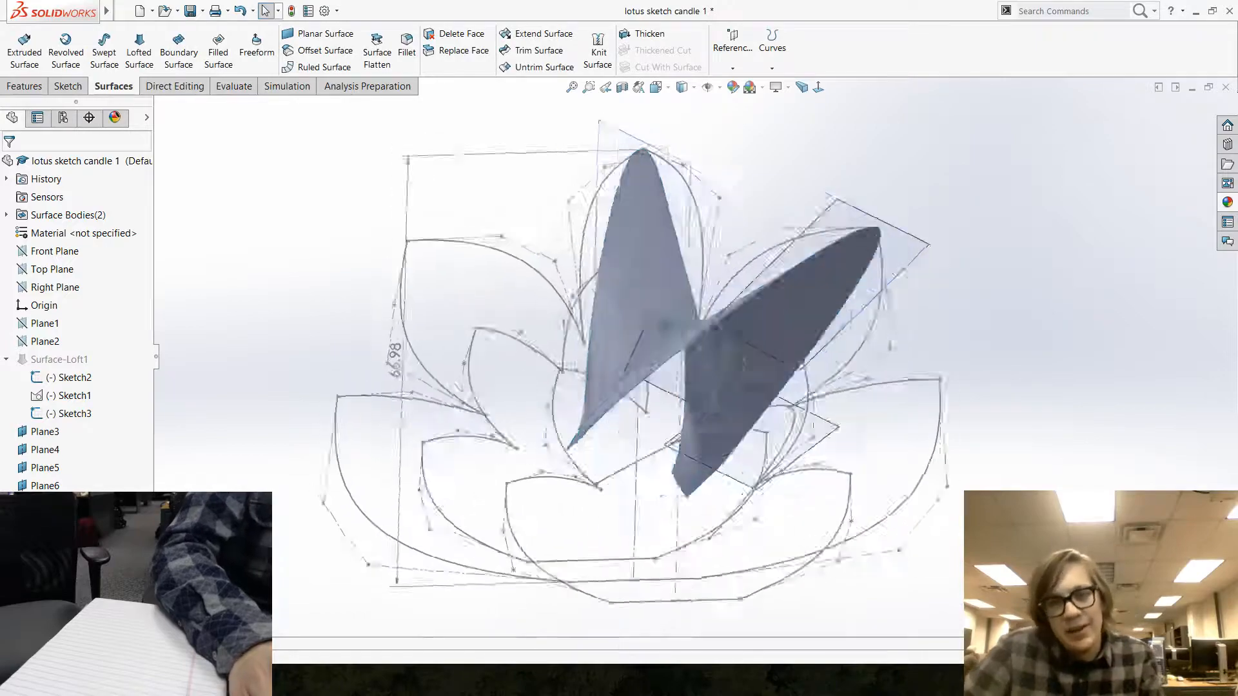
# Examine the shape of the two lofted petal surfaces against the lotus profiles from several angles.
pyautogui.moveTo(667, 325); pyautogui.dragTo(676, 395, button='middle')
pyautogui.scroll(3, 675, 395)
pyautogui.scroll(-8, 606, 392)
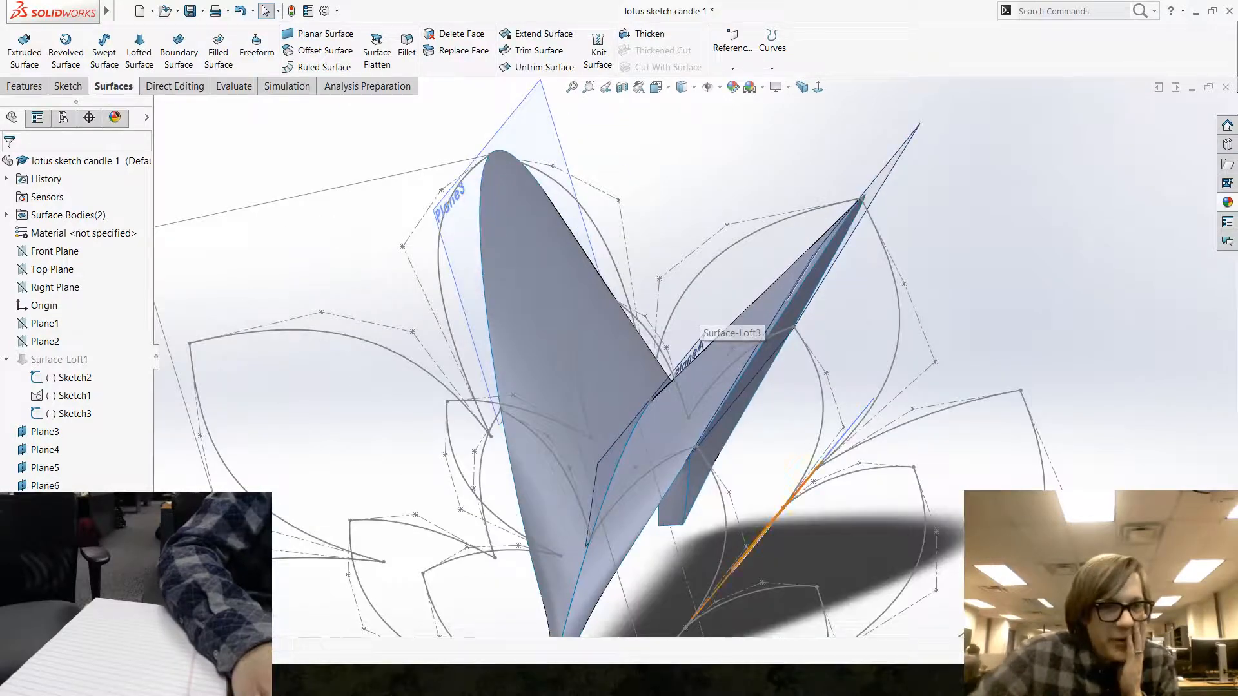
pyautogui.scroll(3, 282, 510)
pyautogui.moveTo(282, 509); pyautogui.dragTo(343, 361, button='middle')
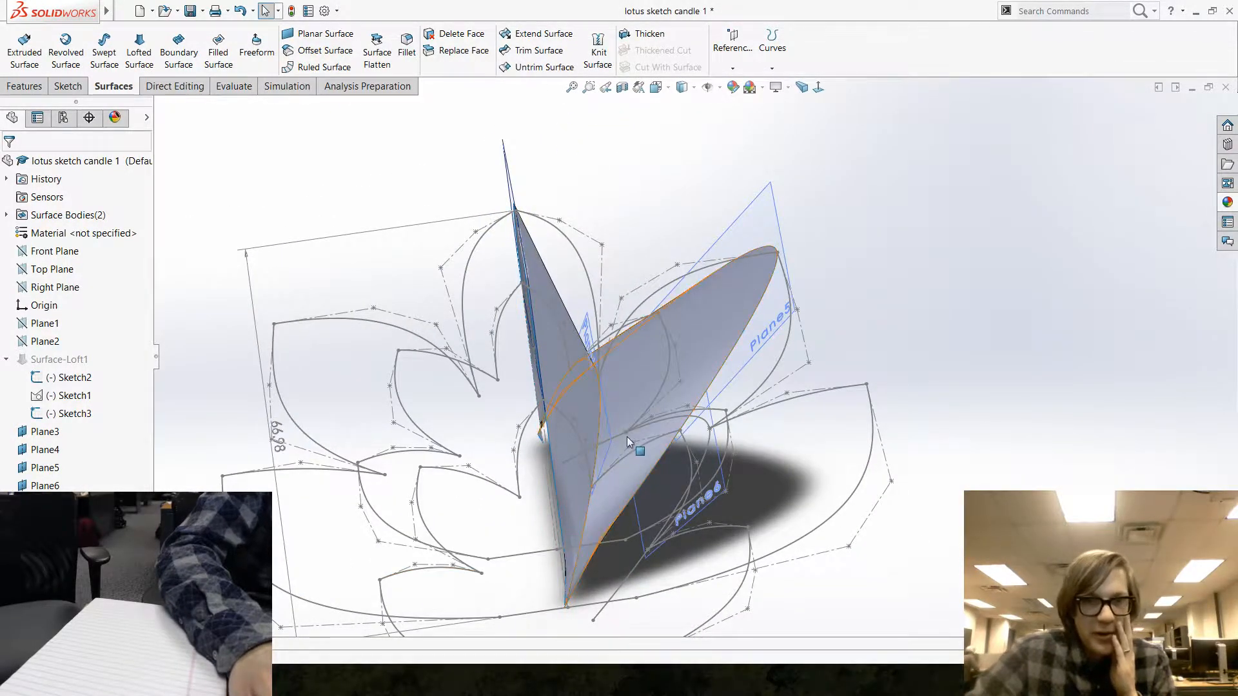
pyautogui.moveTo(550, 396)
pyautogui.mouseDown(button='middle')
pyautogui.moveTo(511, 407)
pyautogui.moveTo(591, 360)
pyautogui.mouseUp(button='middle')
pyautogui.click(591, 359)
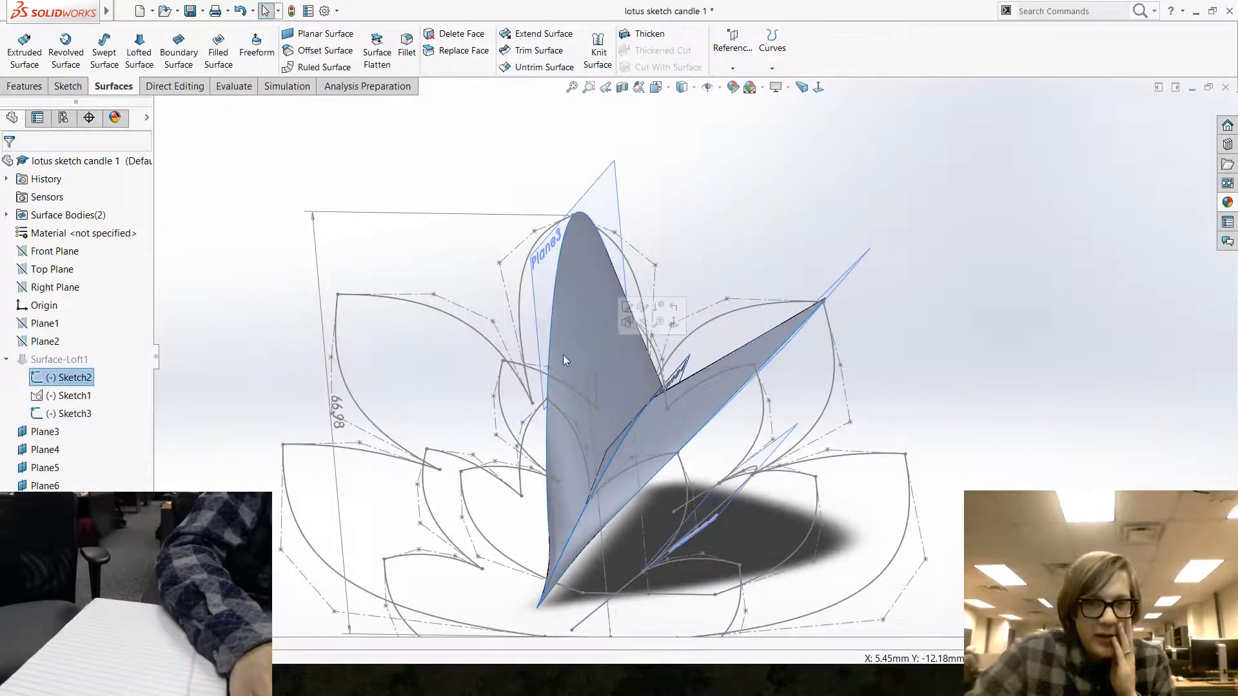
pyautogui.click(332, 250)
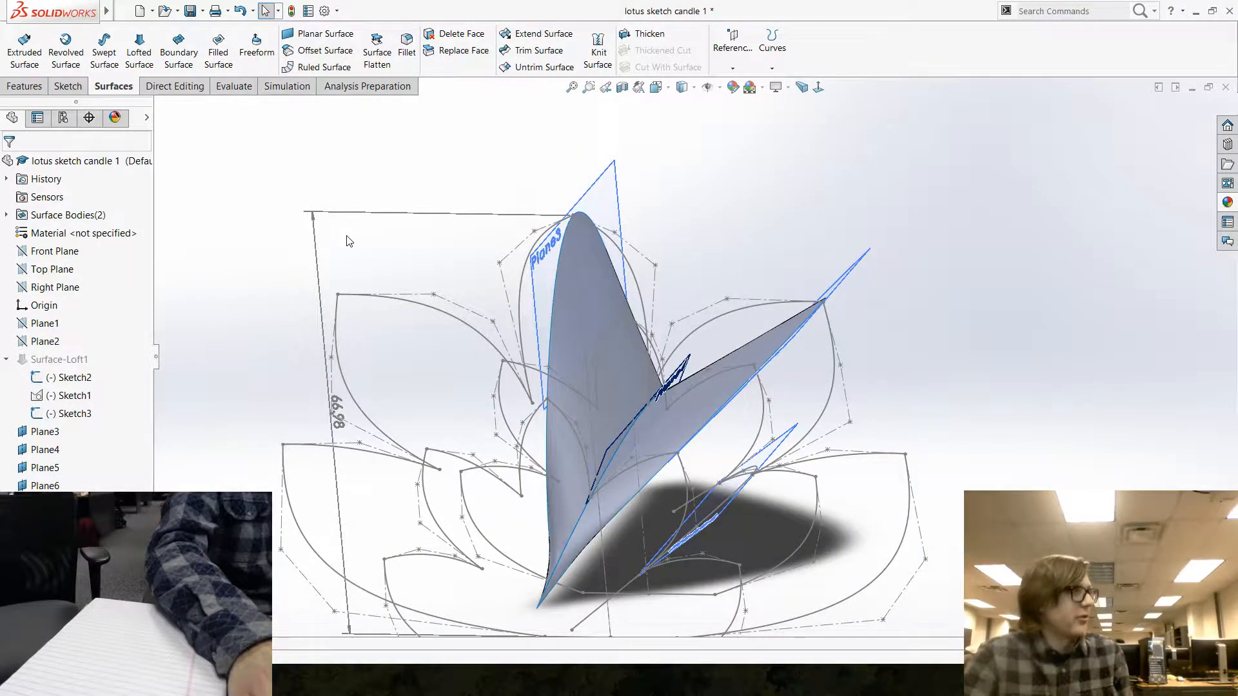
# Delete reference planes Plane3, Plane4, Plane5 and Plane6 together, ignoring the errors in dependent sketches.
pyautogui.click(36, 438)
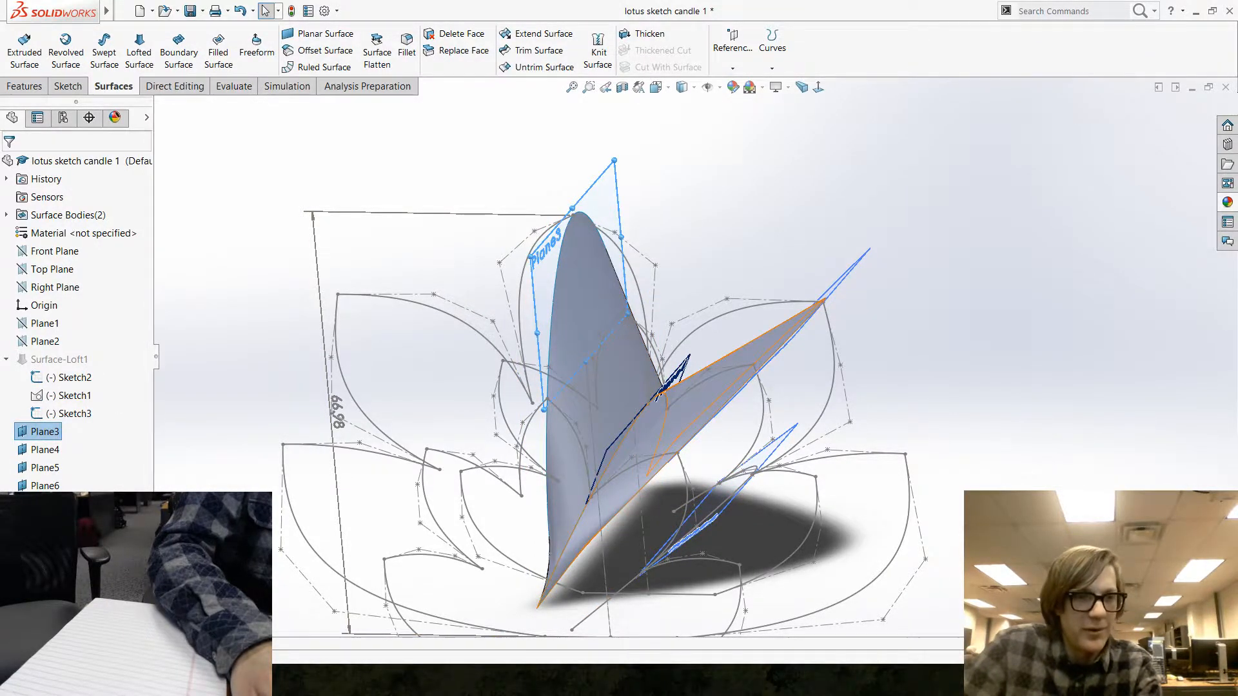
pyautogui.click(53, 522)
pyautogui.keyDown('shift'); pyautogui.click(55, 438); pyautogui.keyUp('shift')
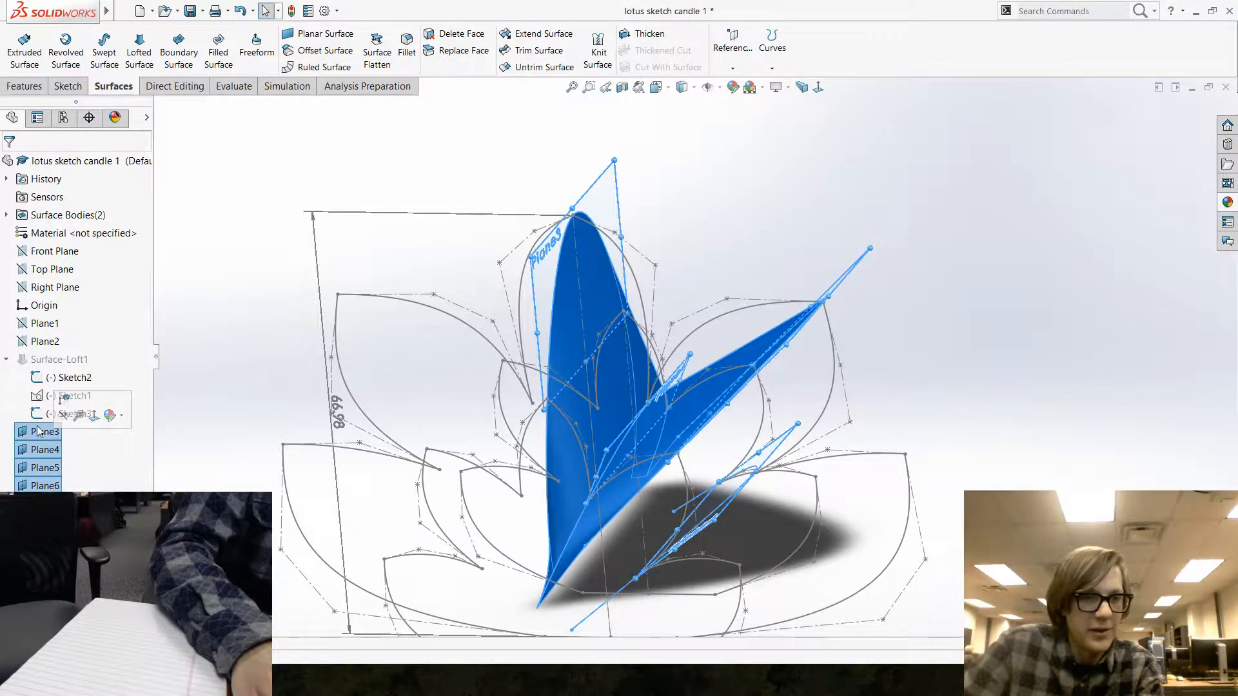
pyautogui.rightClick(39, 431)
pyautogui.click(103, 475)
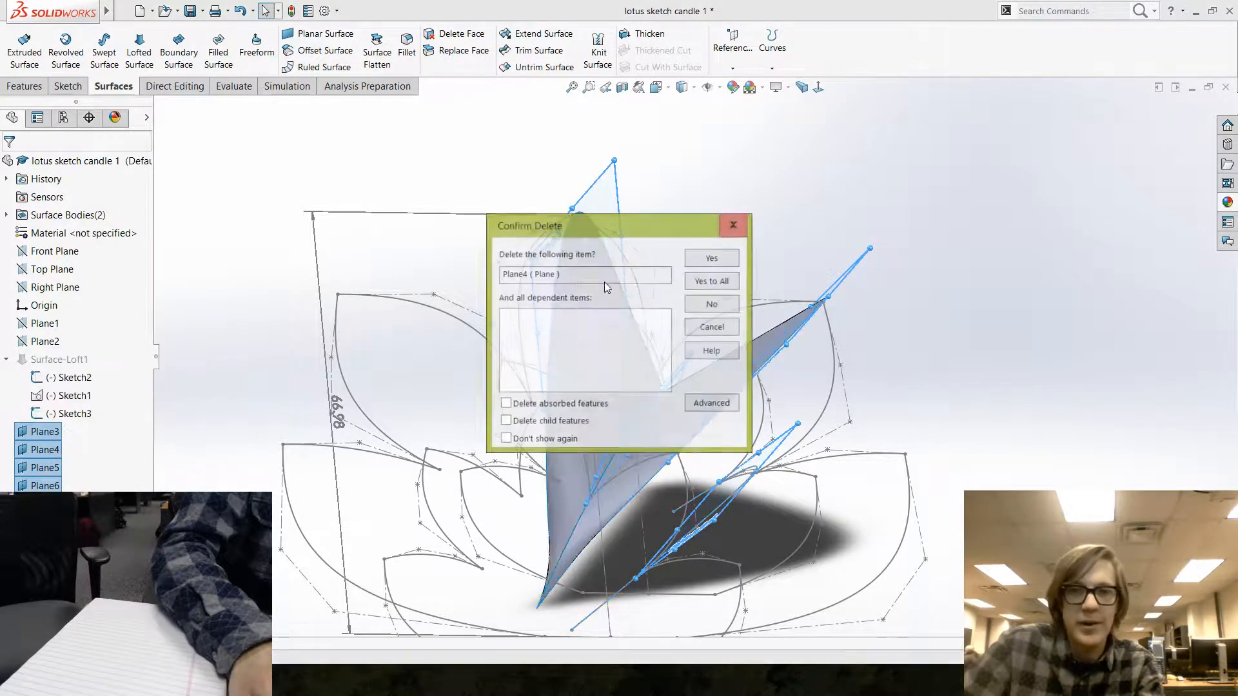
pyautogui.click(713, 279)
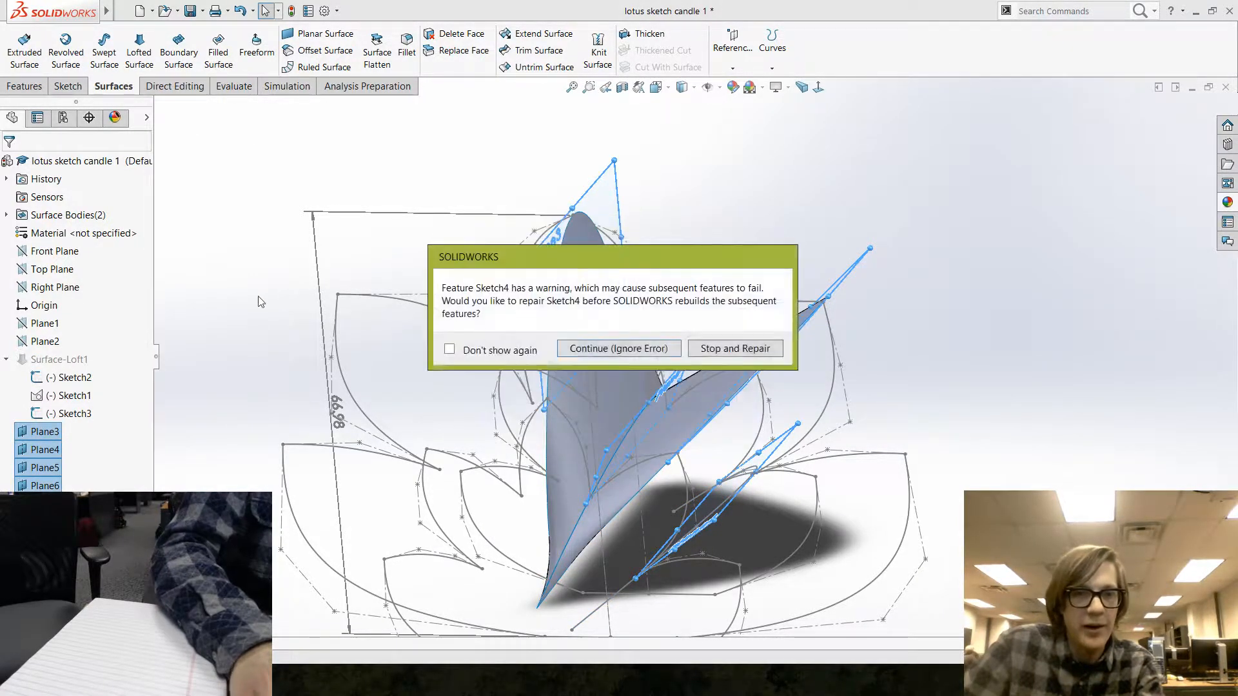
pyautogui.click(659, 354)
pyautogui.click(767, 300)
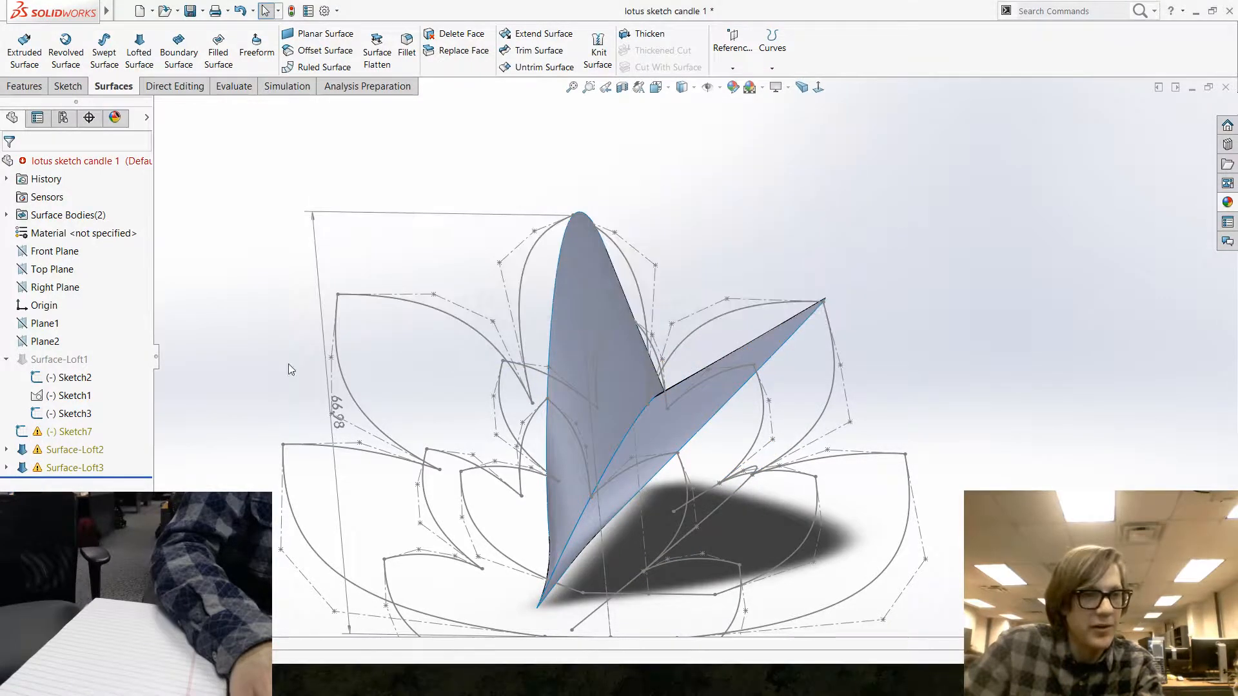
# Delete Sketch7, Surface-Loft2 and Surface-Loft3, including the absorbed profile sketches of Surface-Loft2.
pyautogui.click(71, 437)
pyautogui.rightClick(68, 432)
pyautogui.click(107, 472)
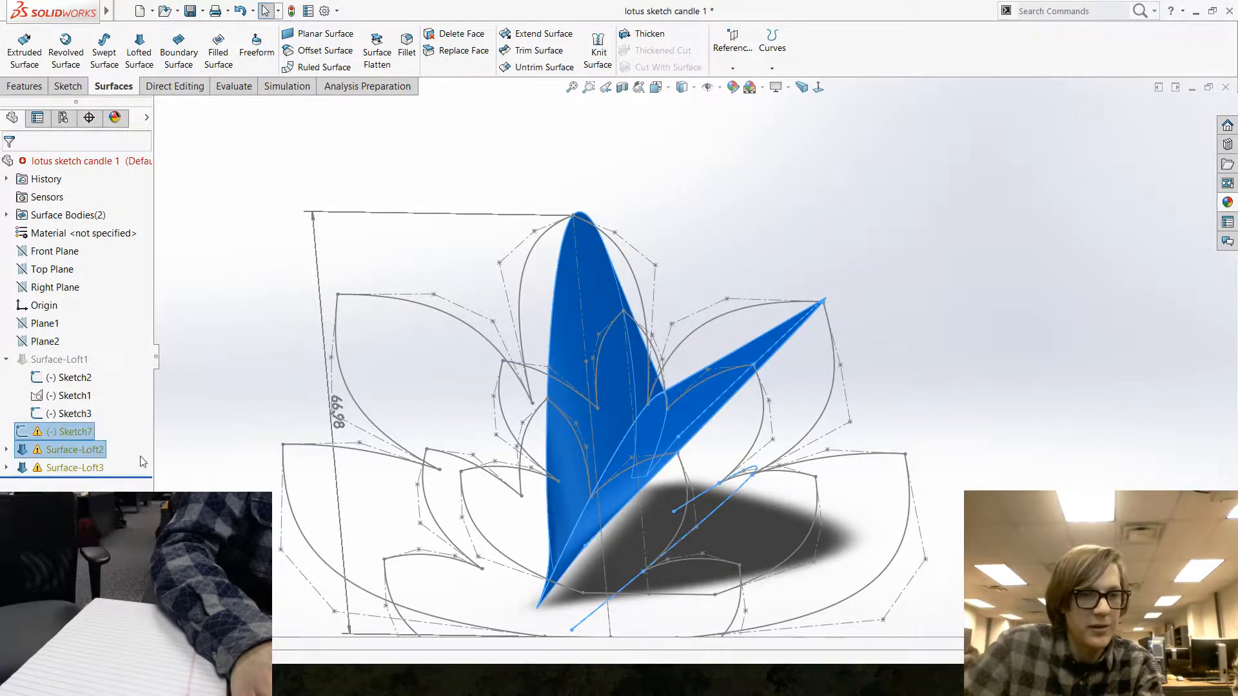
pyautogui.click(717, 258)
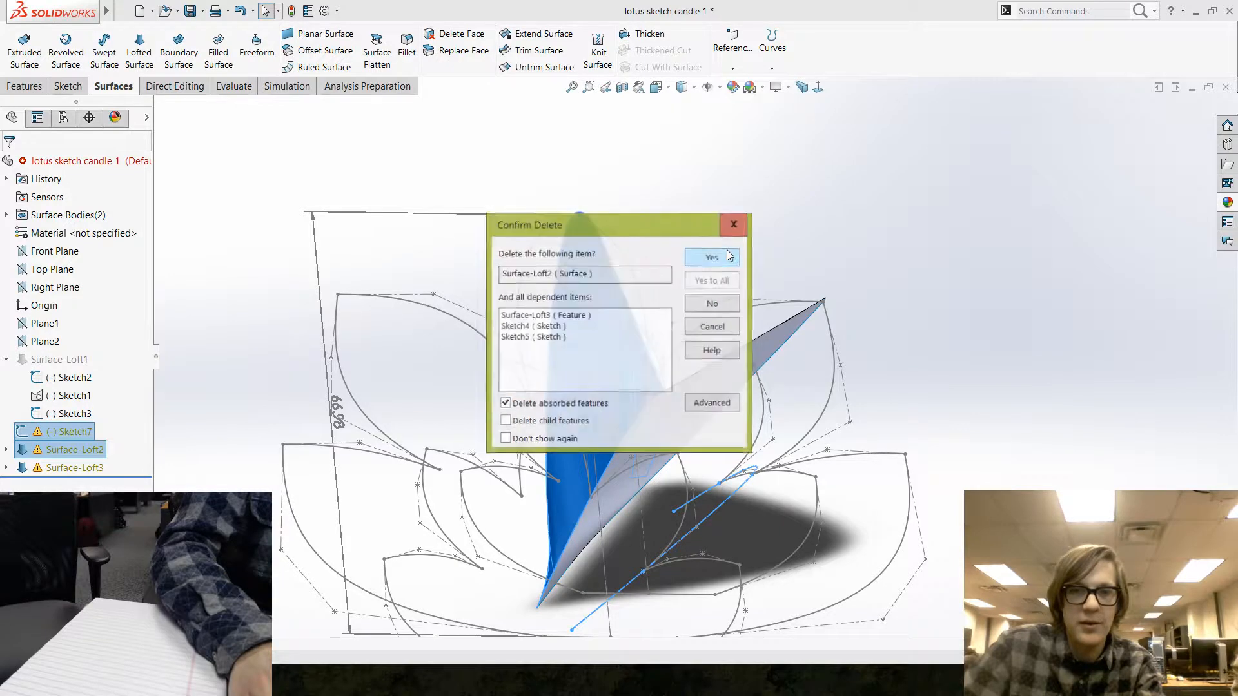
pyautogui.click(718, 258)
pyautogui.click(719, 258)
pyautogui.click(745, 215)
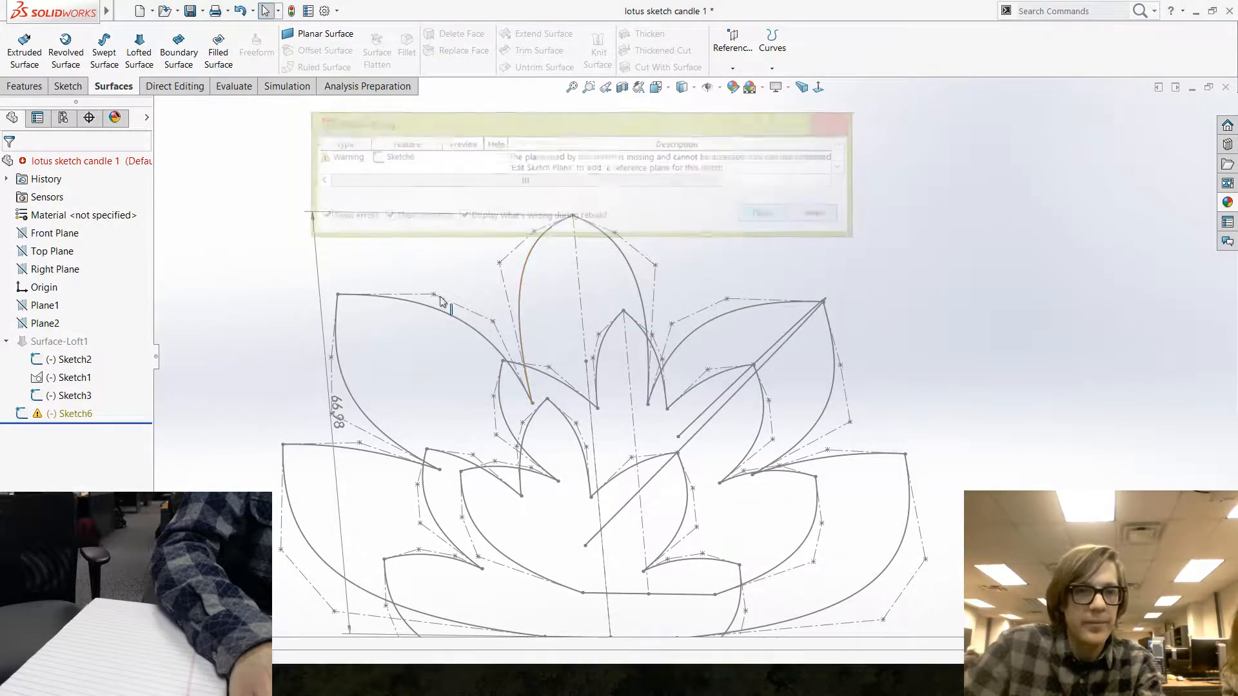
# Delete the leftover Sketch6, keeping only the lotus profile sketches.
pyautogui.rightClick(62, 416)
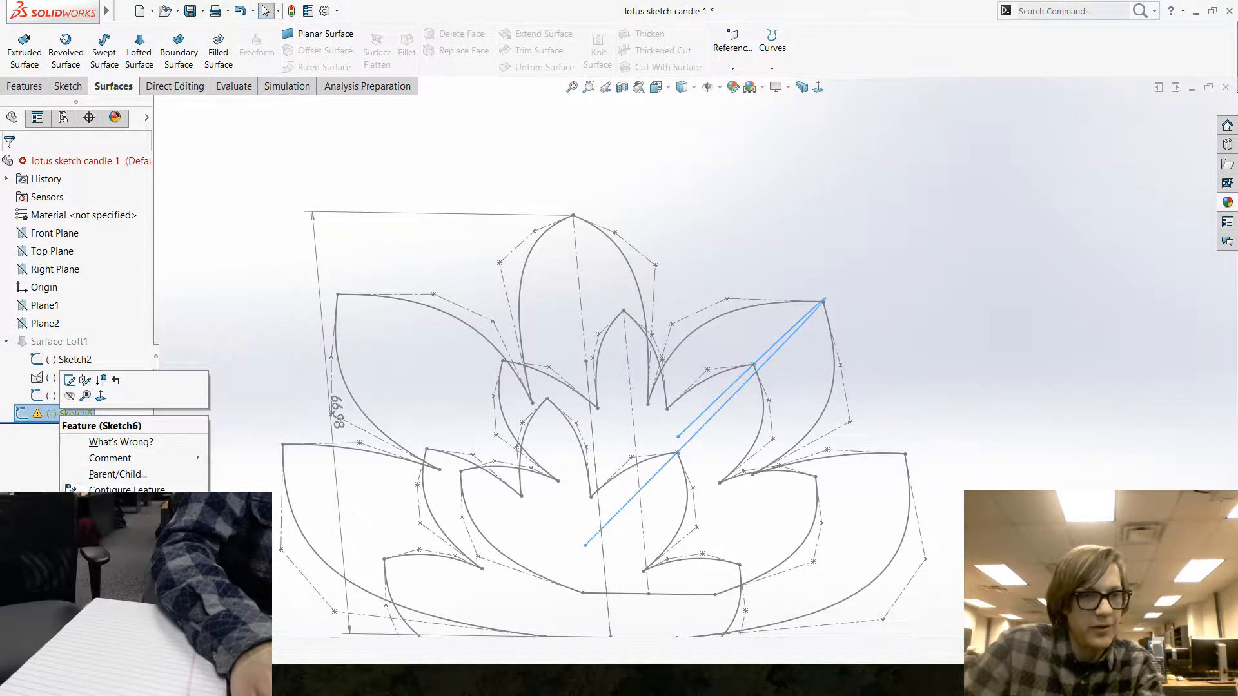
pyautogui.press('Delete')
pyautogui.click(715, 256)
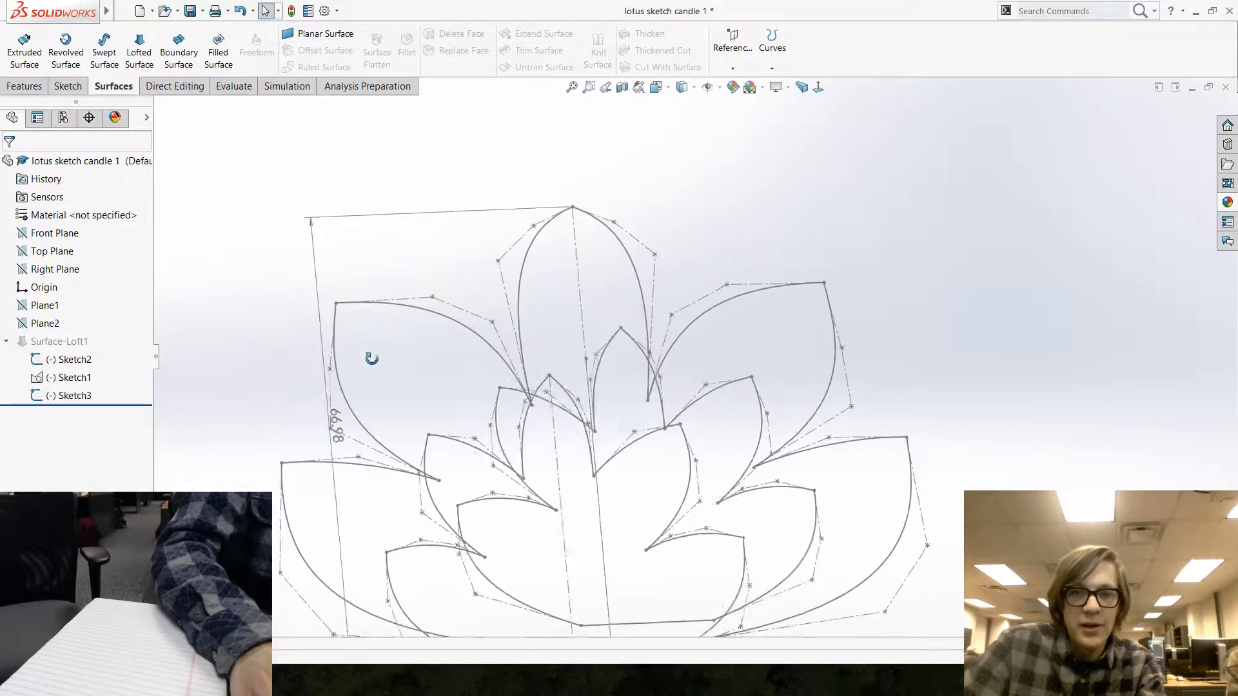
# Start a sketch on the Front Plane and convert the two outline splines of the tall central petal into it.
pyautogui.moveTo(371, 358)
pyautogui.mouseDown(button='middle')
pyautogui.moveTo(395, 368)
pyautogui.moveTo(354, 396)
pyautogui.moveTo(415, 420)
pyautogui.moveTo(375, 449)
pyautogui.moveTo(384, 367)
pyautogui.moveTo(384, 412)
pyautogui.mouseUp(button='middle')
pyautogui.press('f')
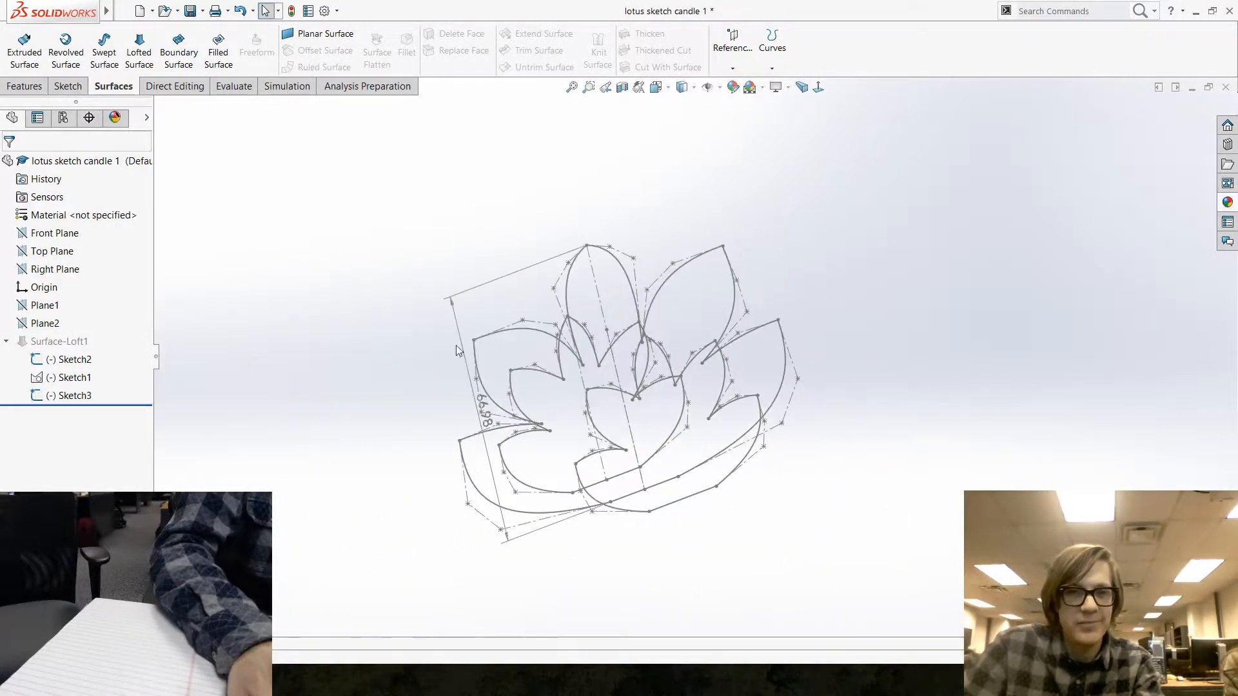
pyautogui.click(42, 233)
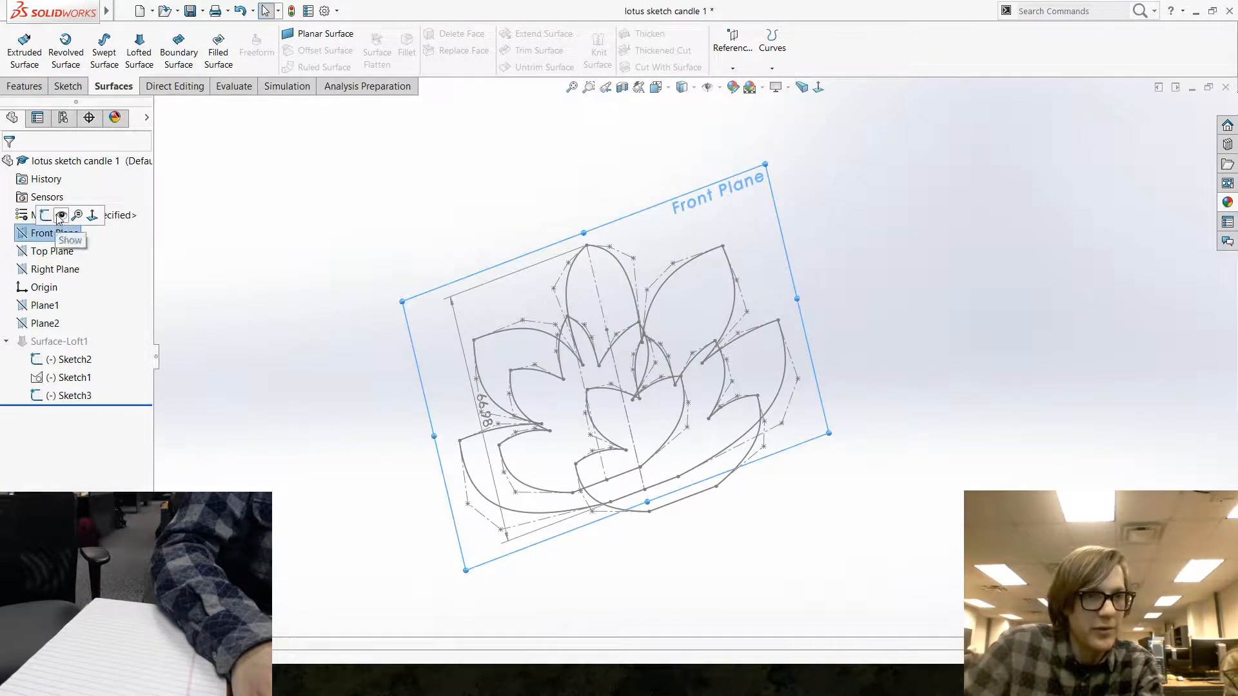
pyautogui.click(44, 219)
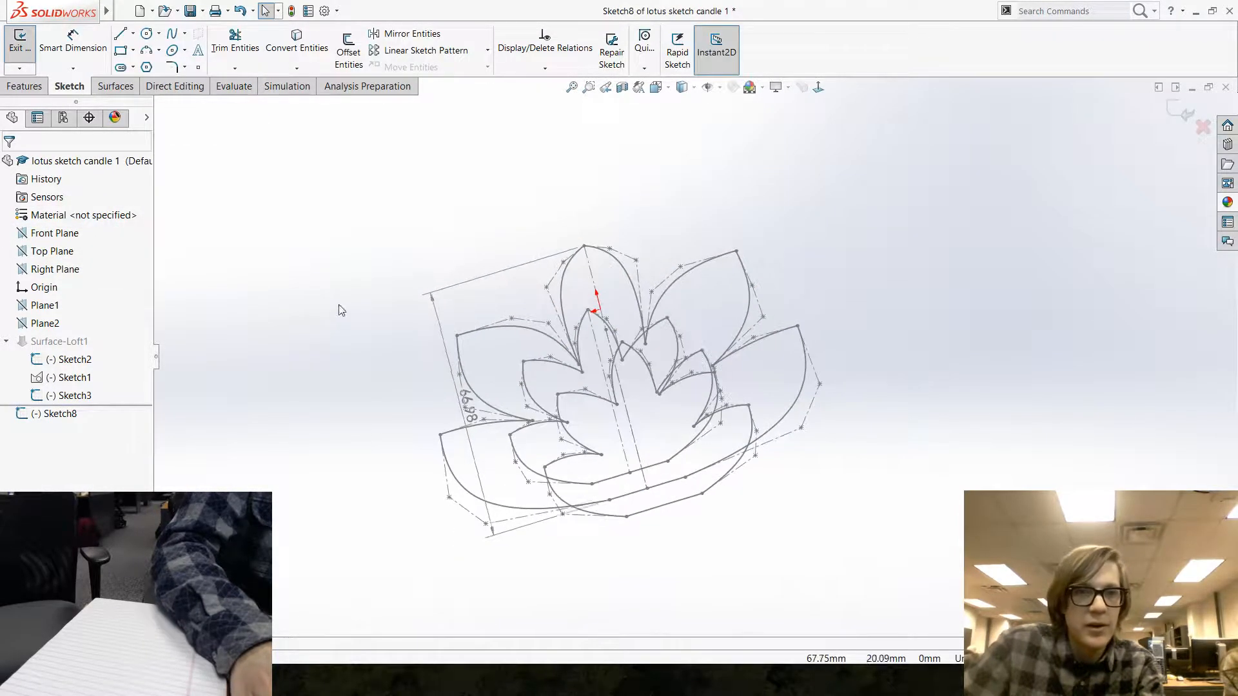
pyautogui.click(296, 46)
pyautogui.click(639, 295)
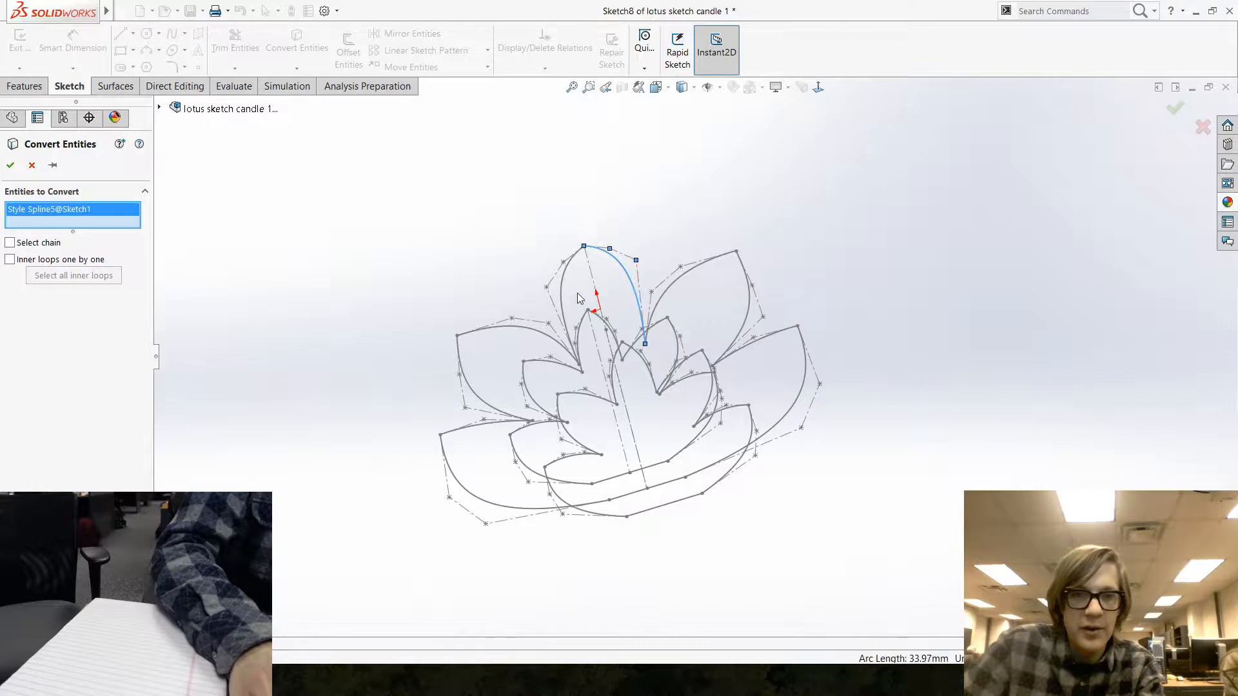
pyautogui.click(563, 303)
pyautogui.rightClick(563, 299)
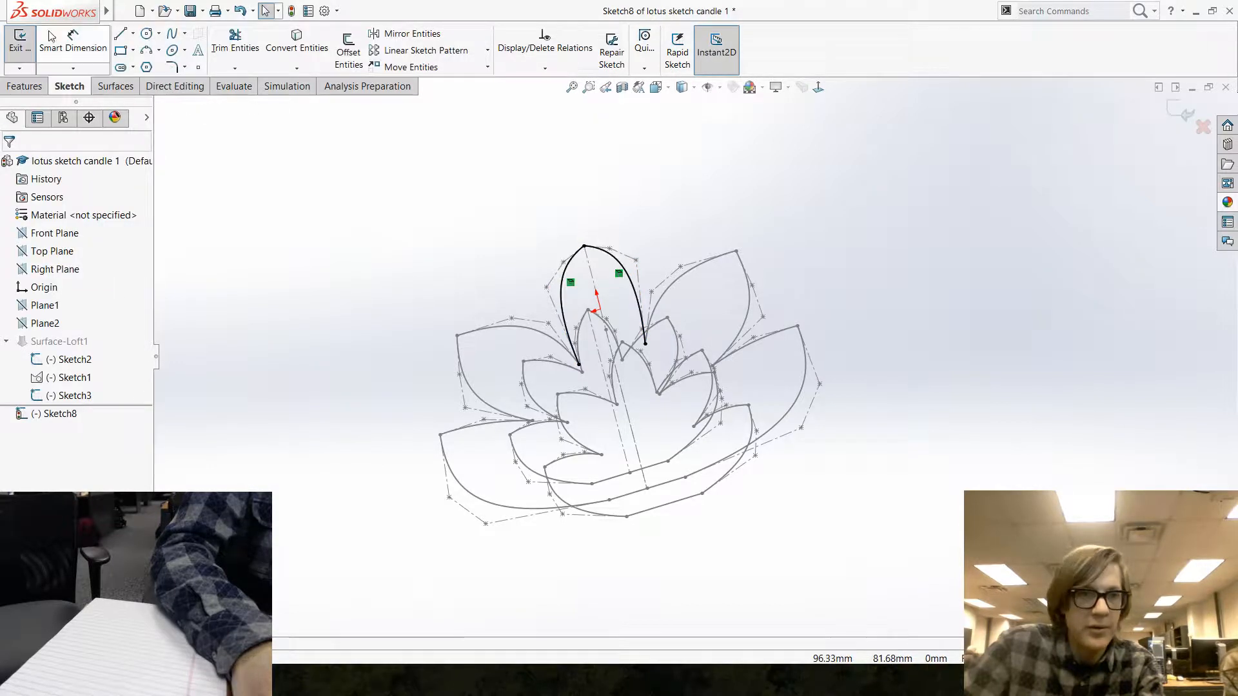
pyautogui.click(133, 34)
pyautogui.click(139, 65)
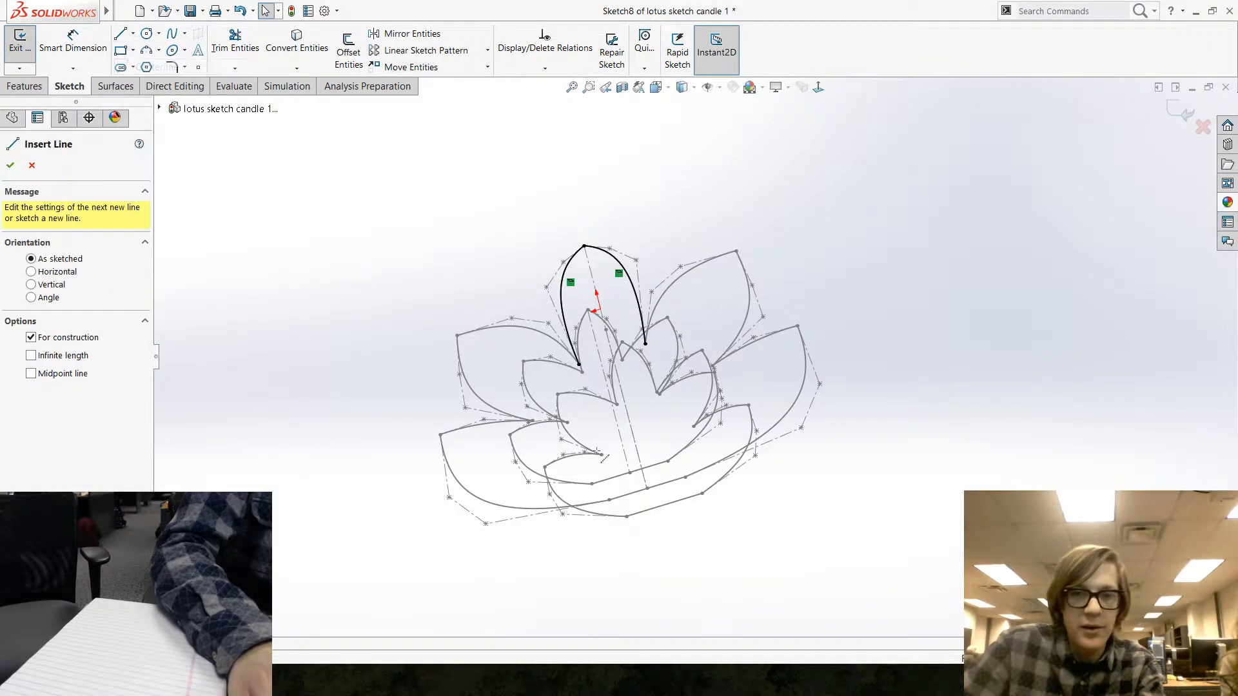
pyautogui.click(643, 490)
pyautogui.press('Escape')
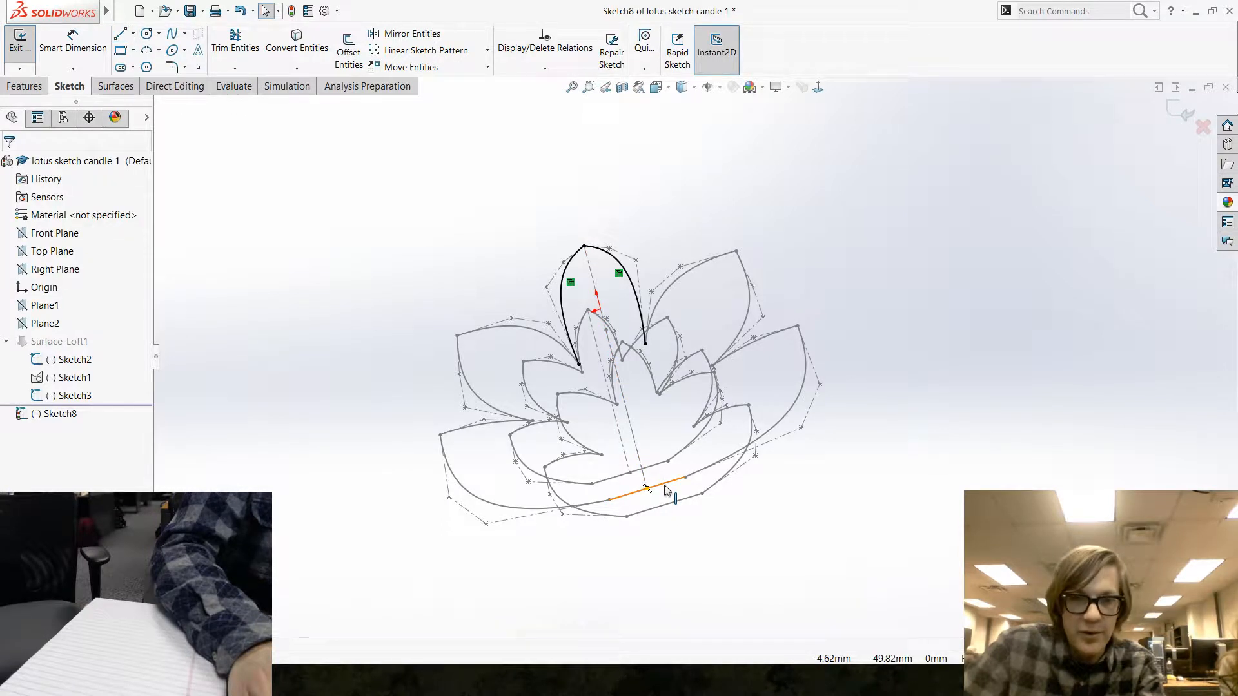
# Convert the straight base line of the Sketch1 lotus outline into the current sketch.
pyautogui.click(668, 490)
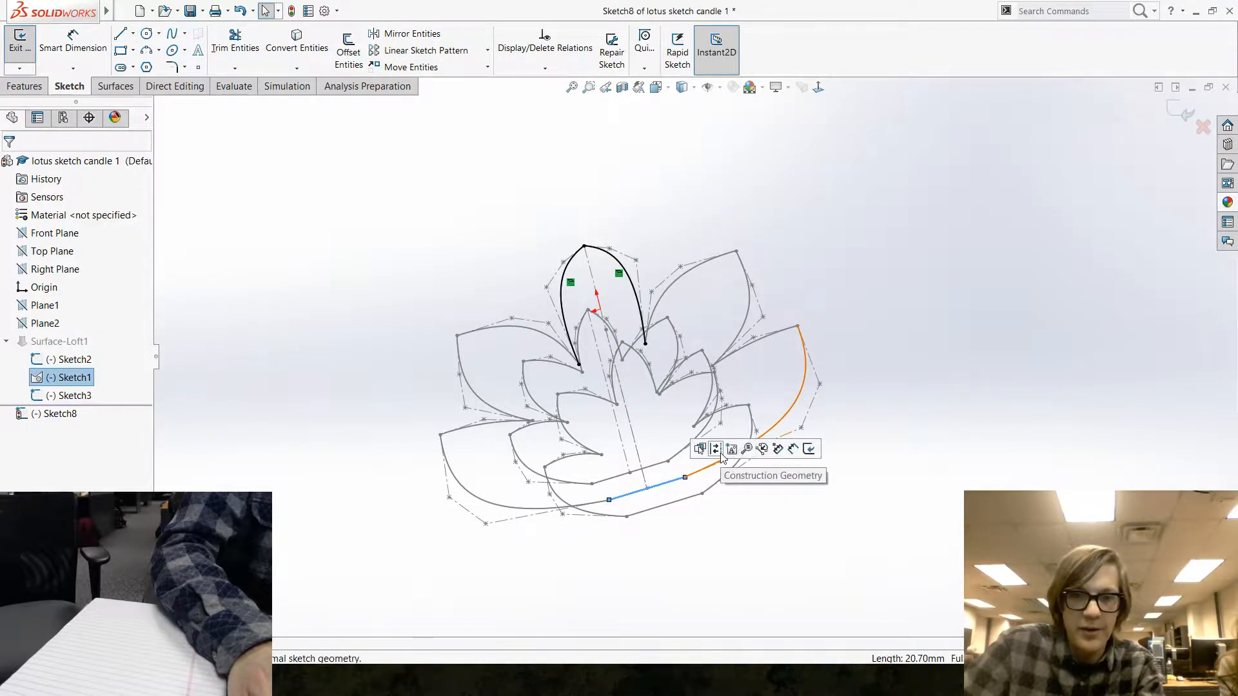
pyautogui.click(304, 43)
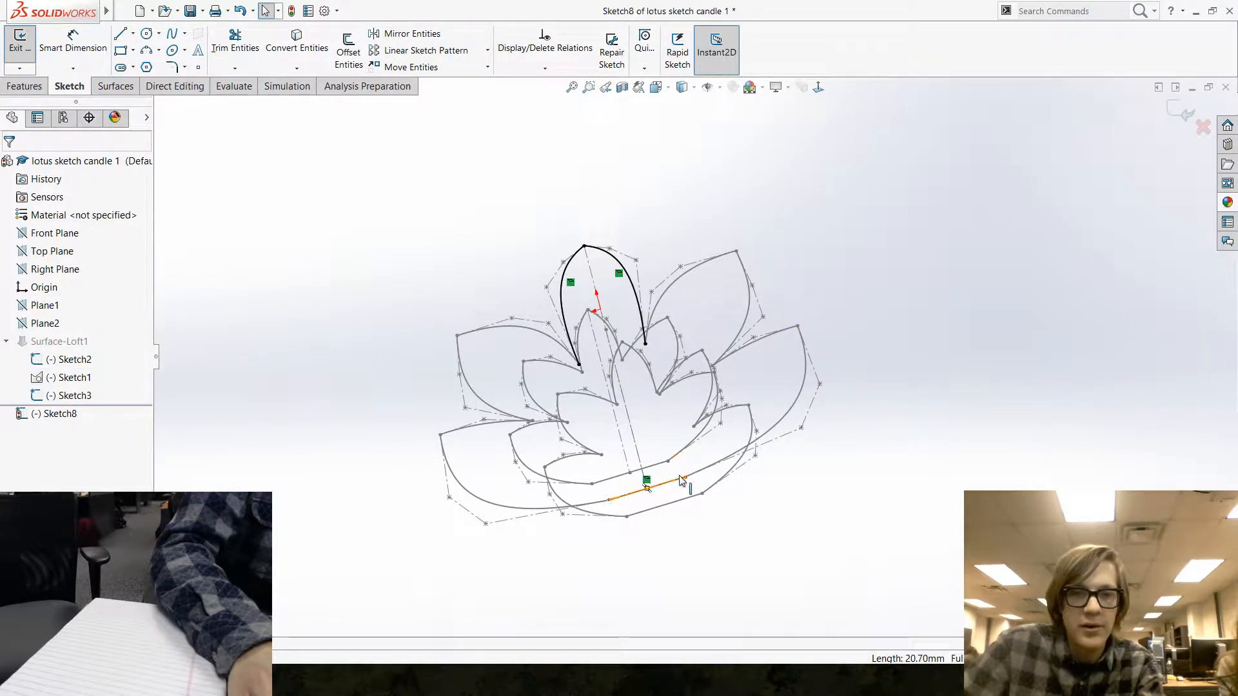
pyautogui.click(684, 485)
pyautogui.click(318, 318)
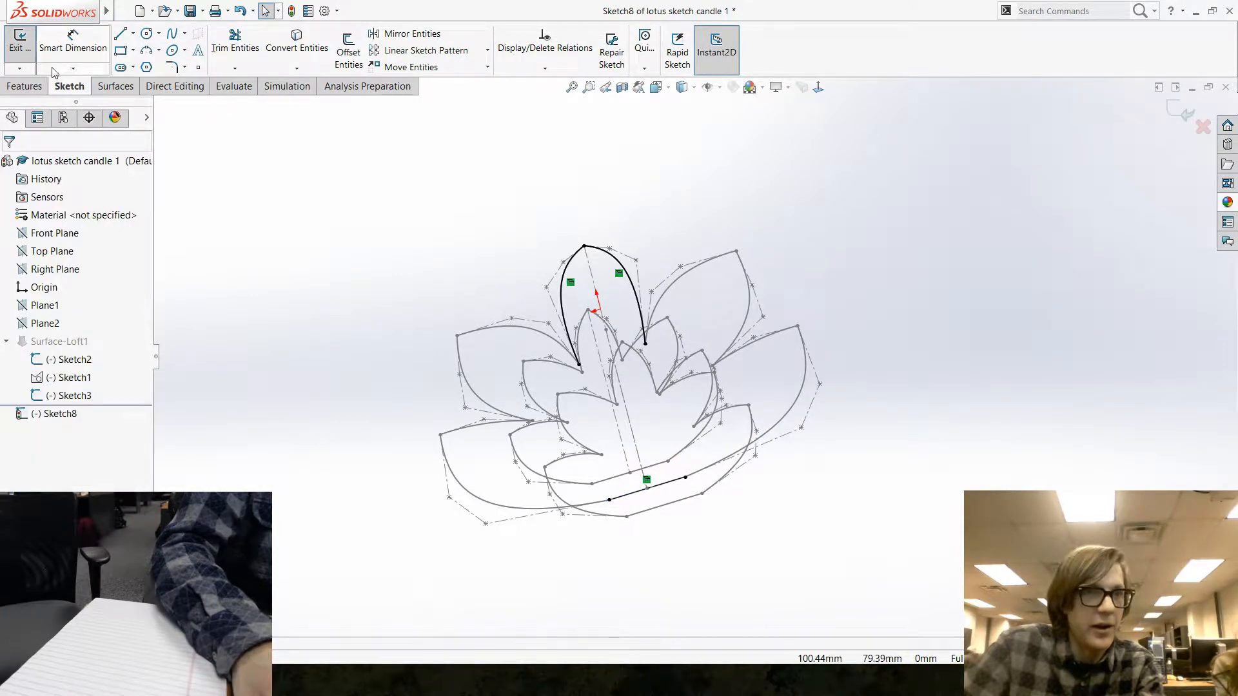
# Create a revolved surface of the central petal outline about the converted base line, 180 degrees with the Mid Plane option.
pyautogui.click(115, 86)
pyautogui.click(71, 59)
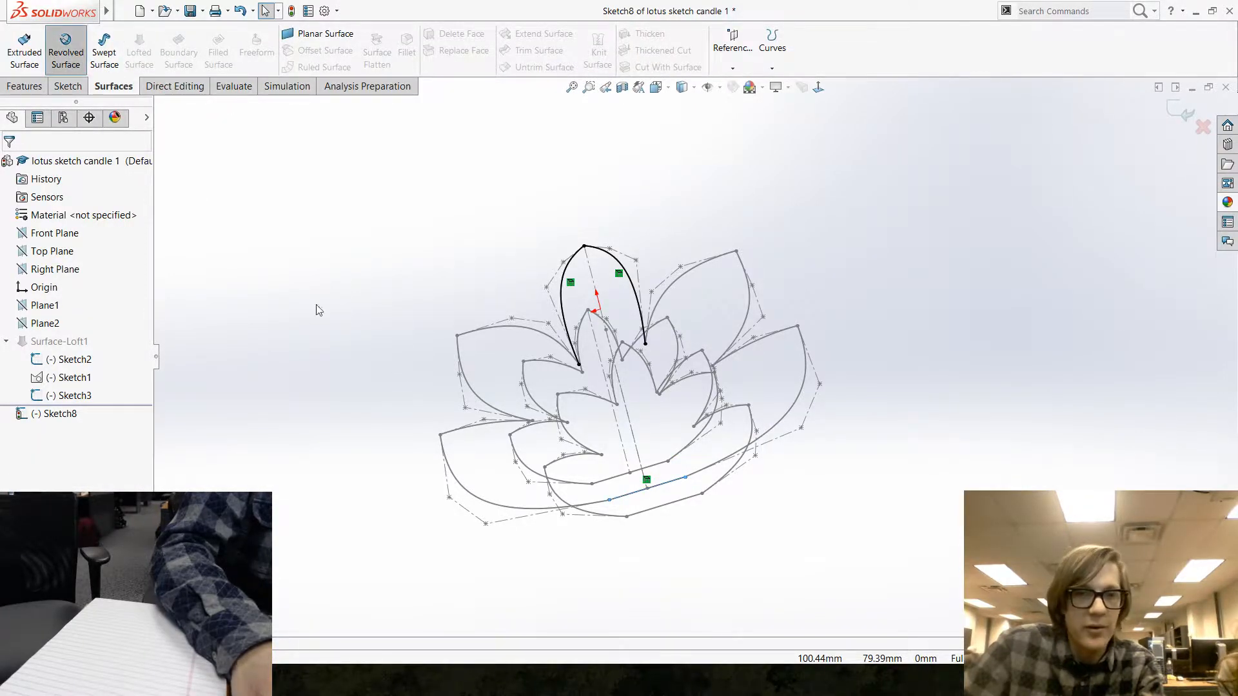
pyautogui.moveTo(513, 466); pyautogui.dragTo(553, 473, button='middle')
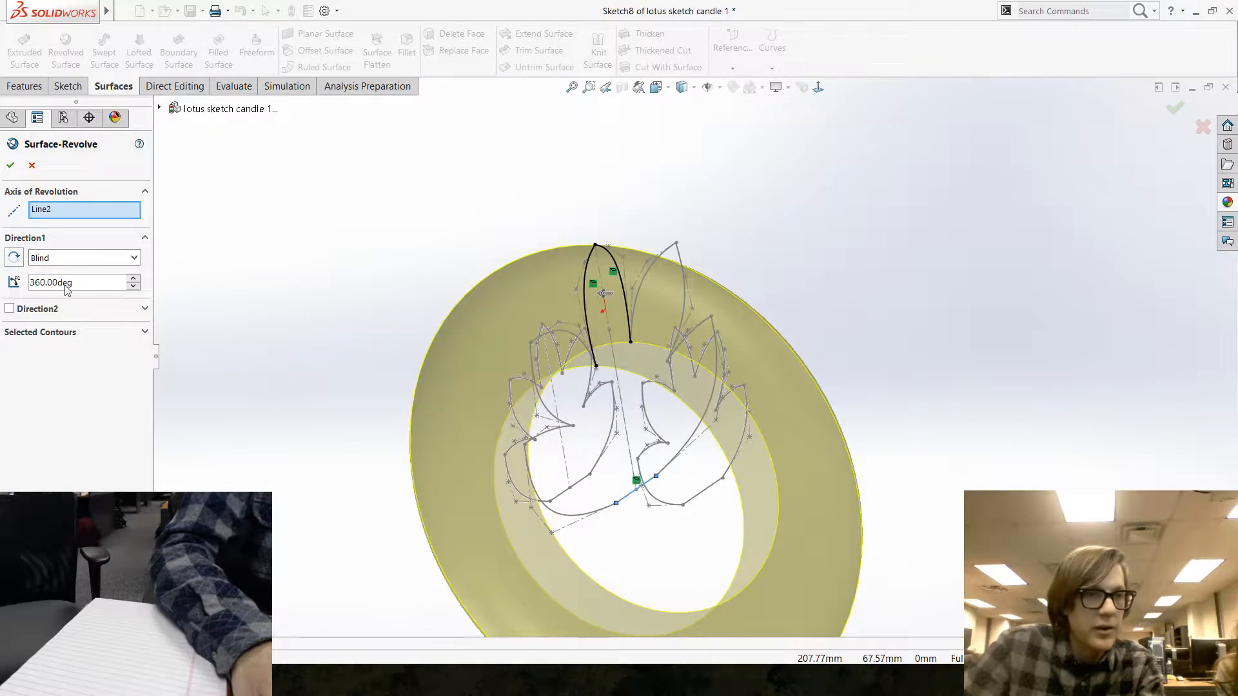
pyautogui.write('180')
pyautogui.press('Return')
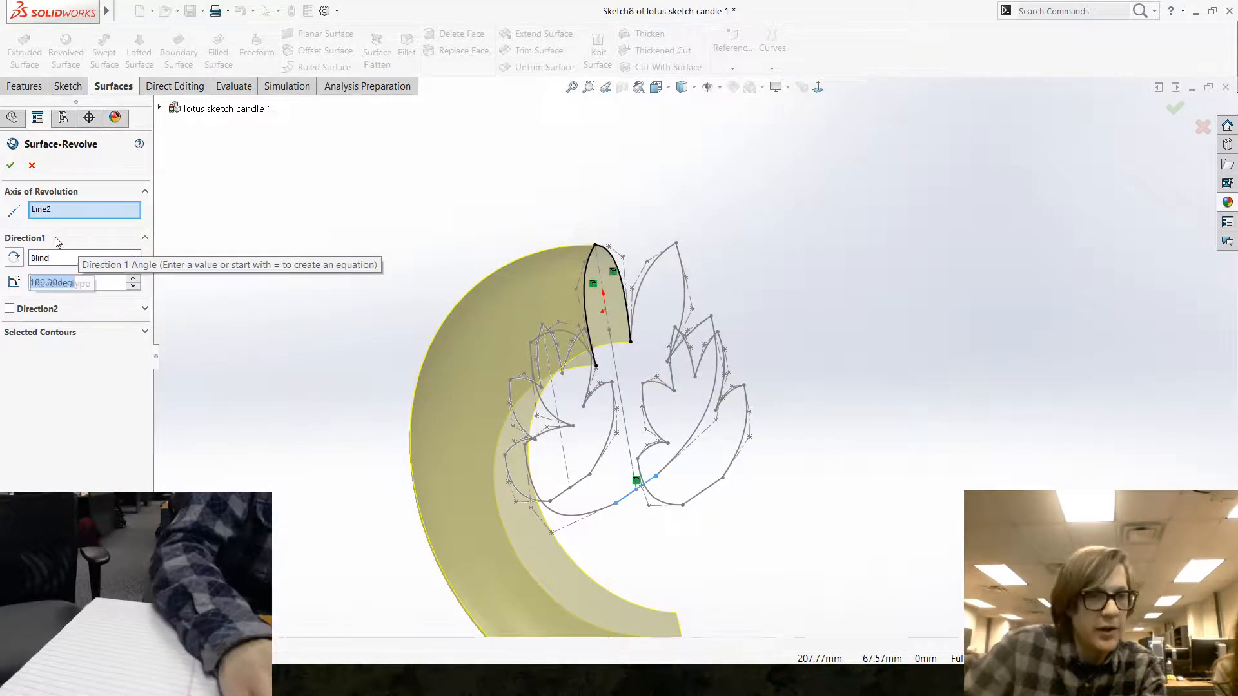
pyautogui.click(71, 257)
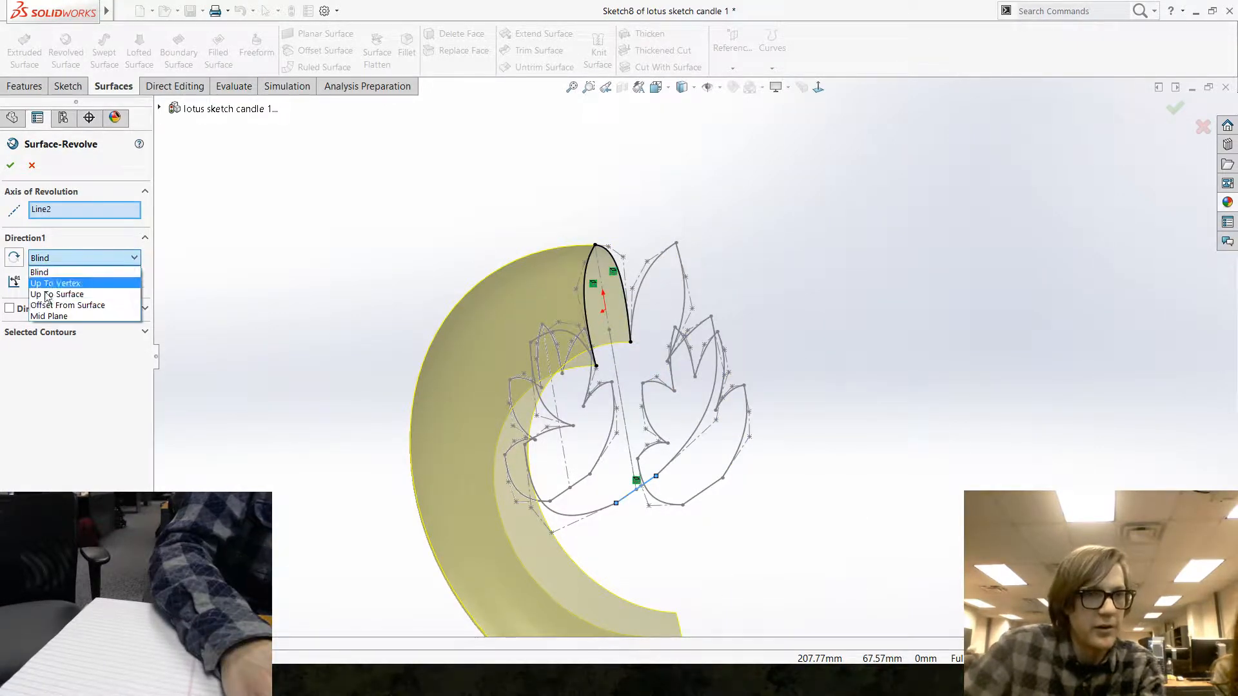
pyautogui.click(72, 313)
pyautogui.press('Return')
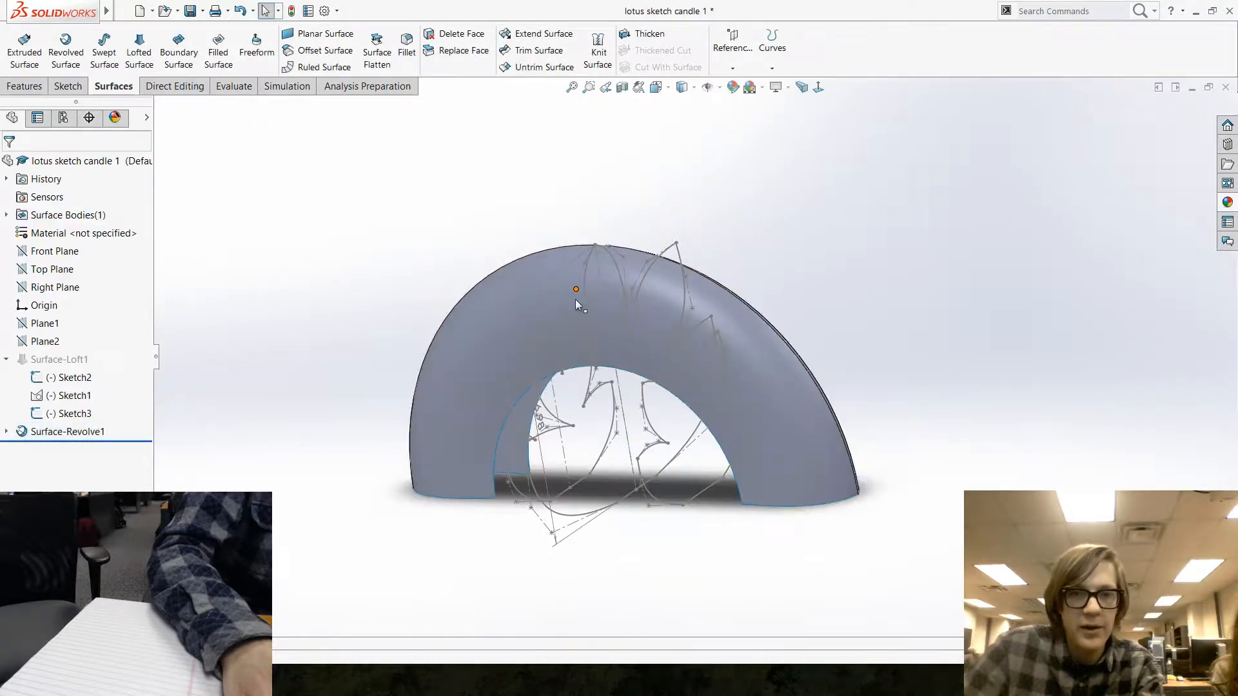
# Make the Front Plane visible with the revolved petal surface and lotus profiles.
pyautogui.moveTo(575, 300); pyautogui.dragTo(494, 349, button='middle')
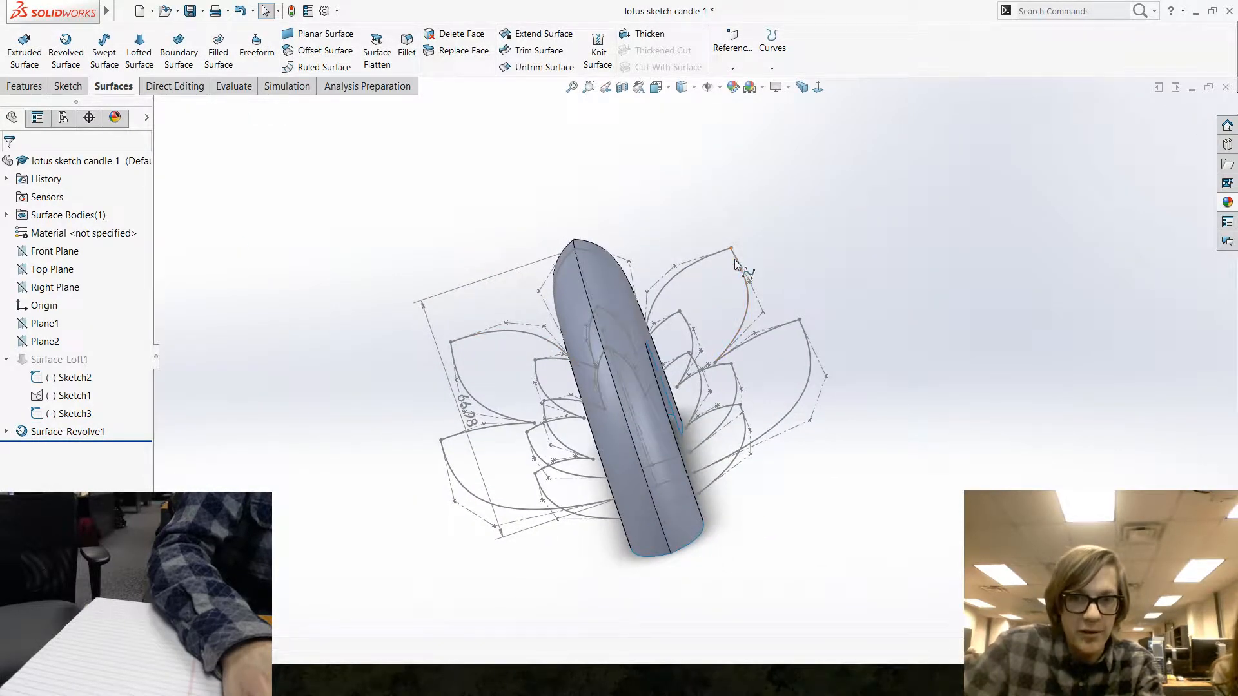
pyautogui.click(93, 252)
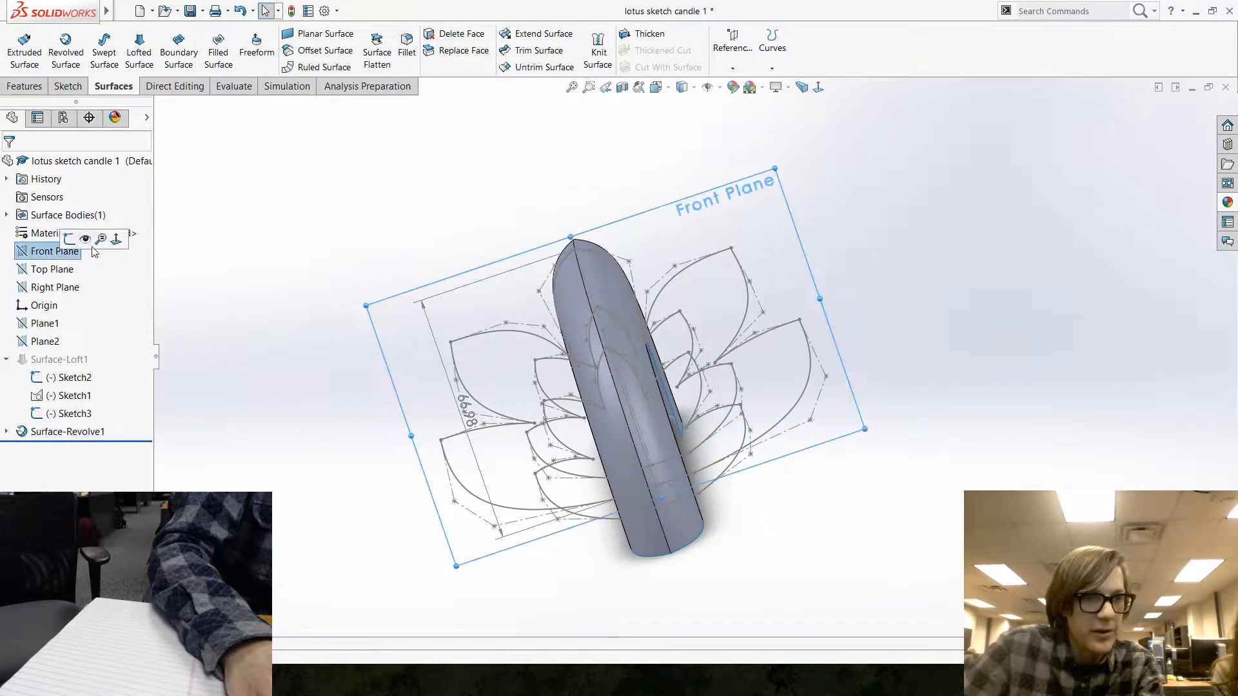
pyautogui.click(85, 239)
pyautogui.click(426, 274)
pyautogui.moveTo(427, 272); pyautogui.dragTo(452, 209, button='middle')
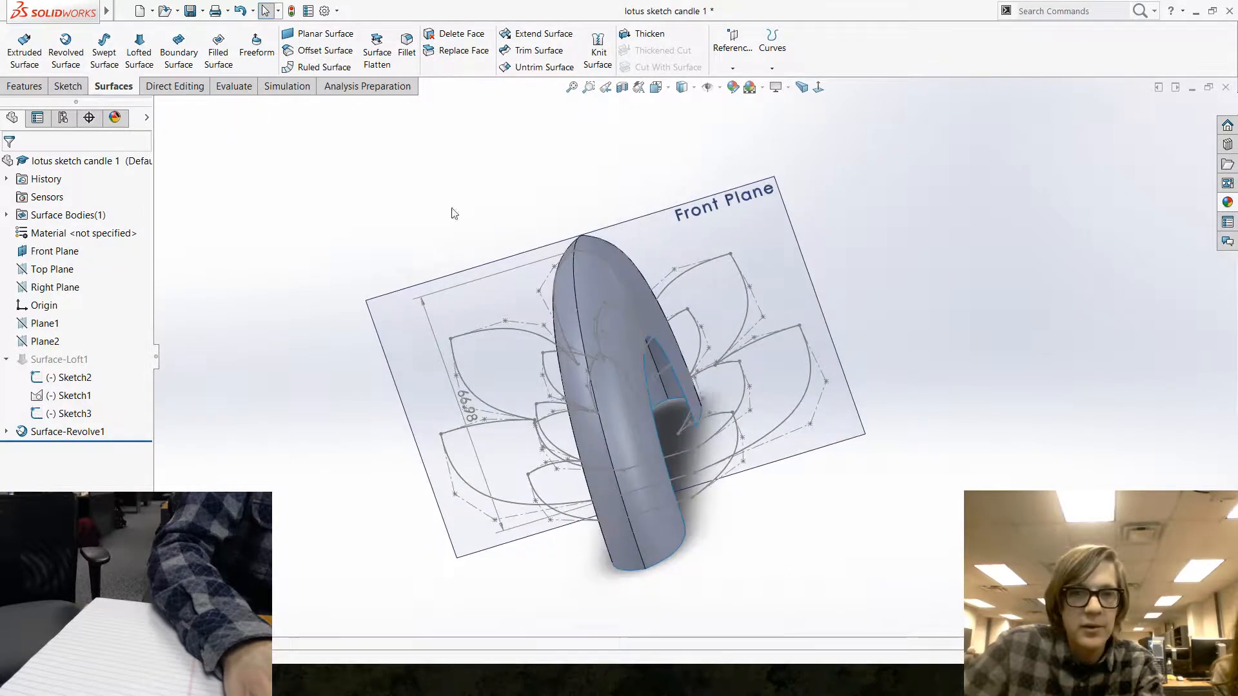
pyautogui.click(82, 89)
pyautogui.click(706, 265)
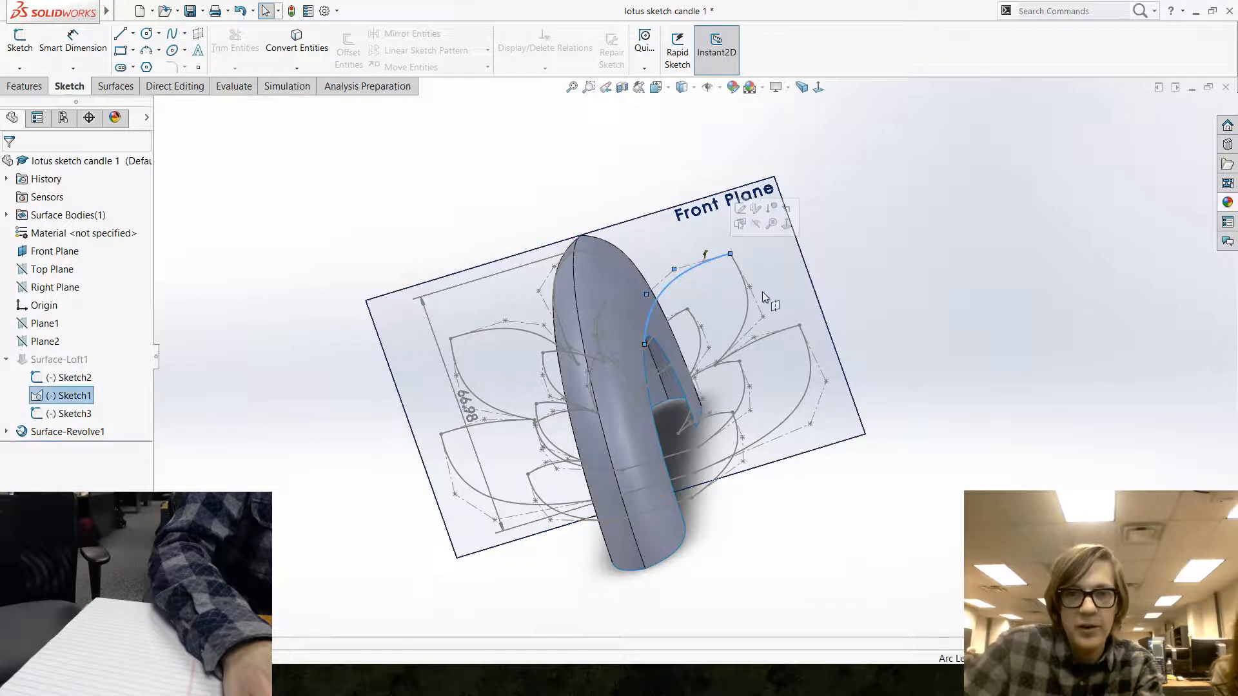
pyautogui.click(749, 303)
pyautogui.rightClick(749, 303)
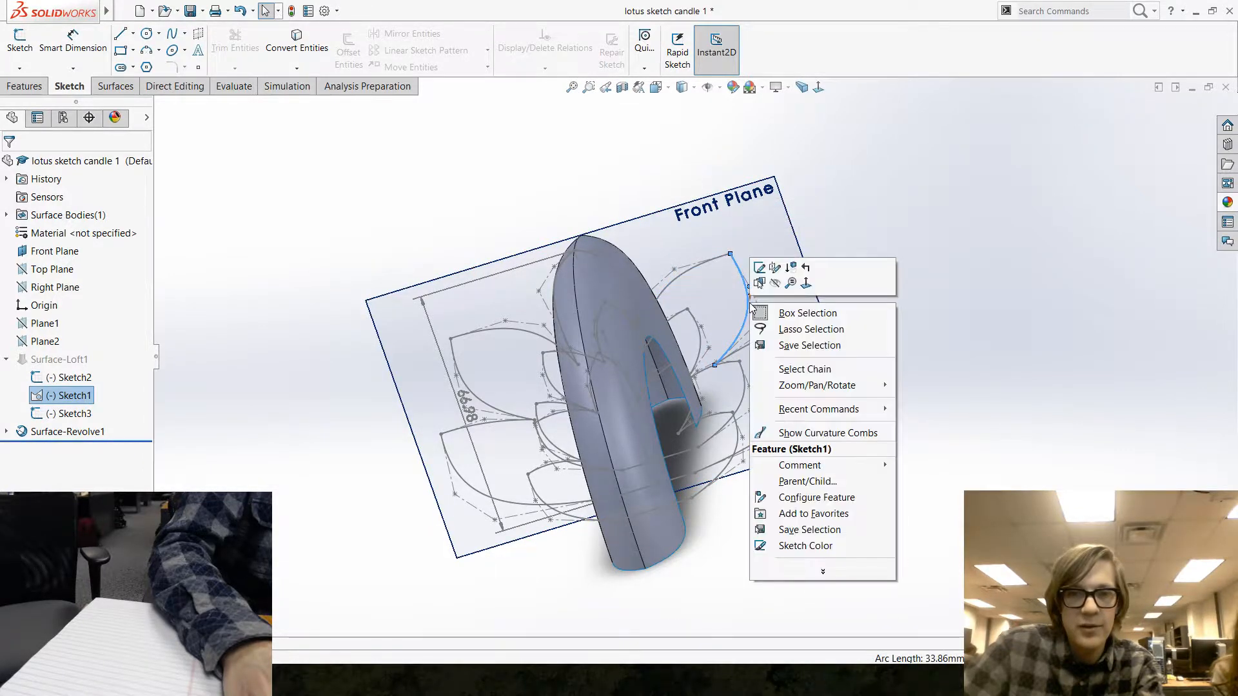
pyautogui.click(632, 203)
pyautogui.click(632, 202)
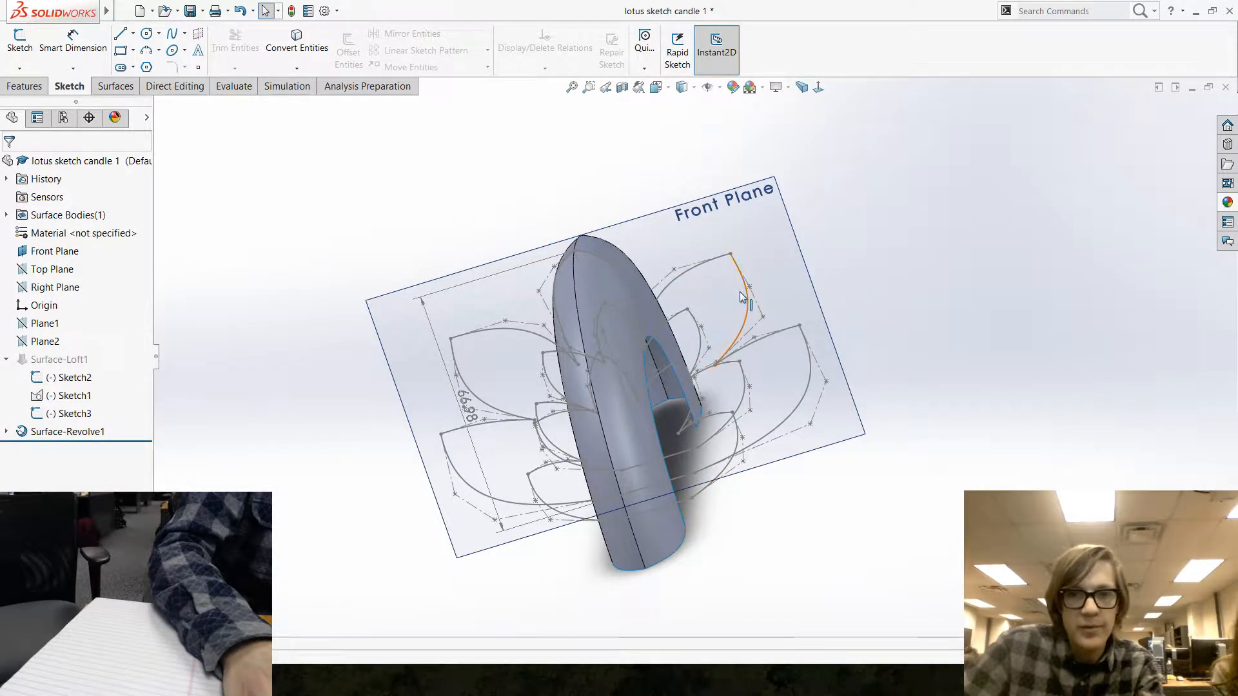
pyautogui.click(749, 311)
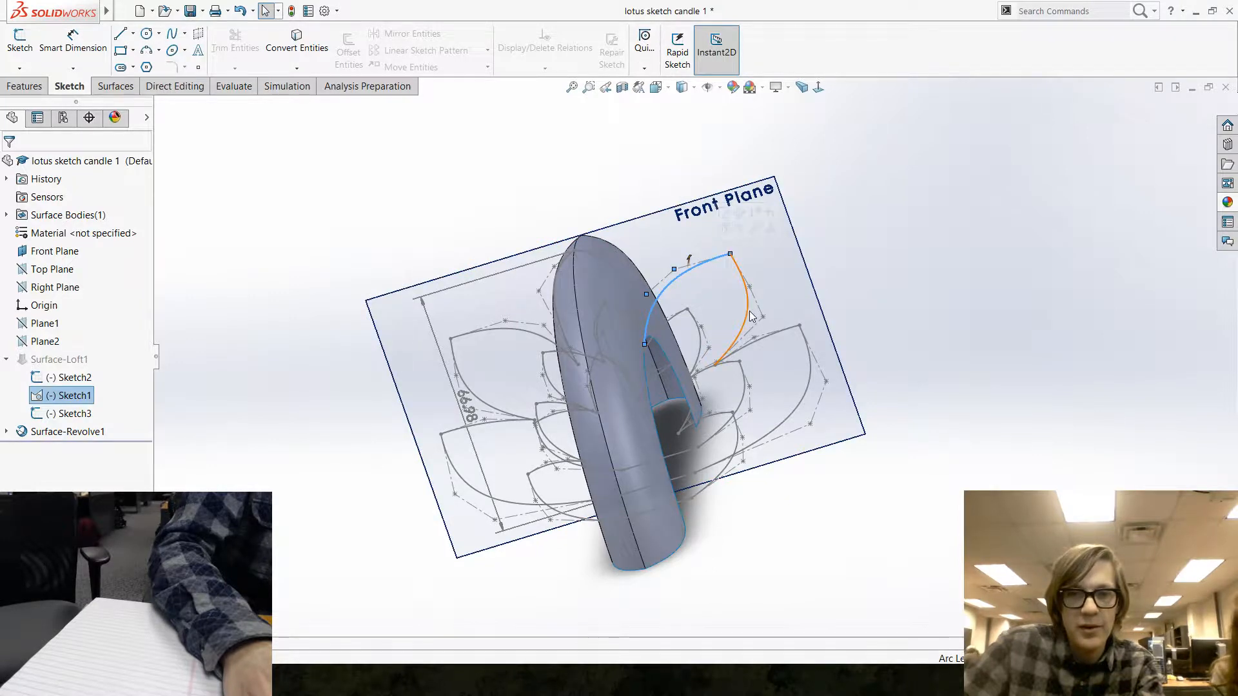
pyautogui.click(354, 222)
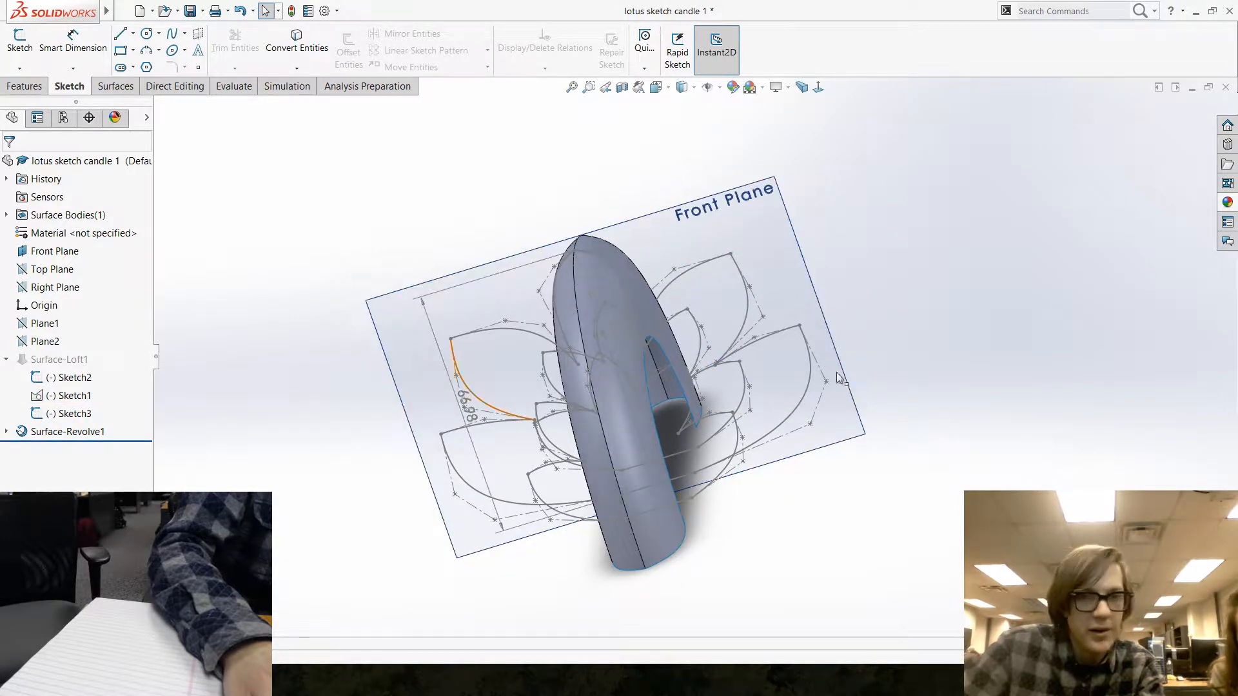
pyautogui.click(40, 417)
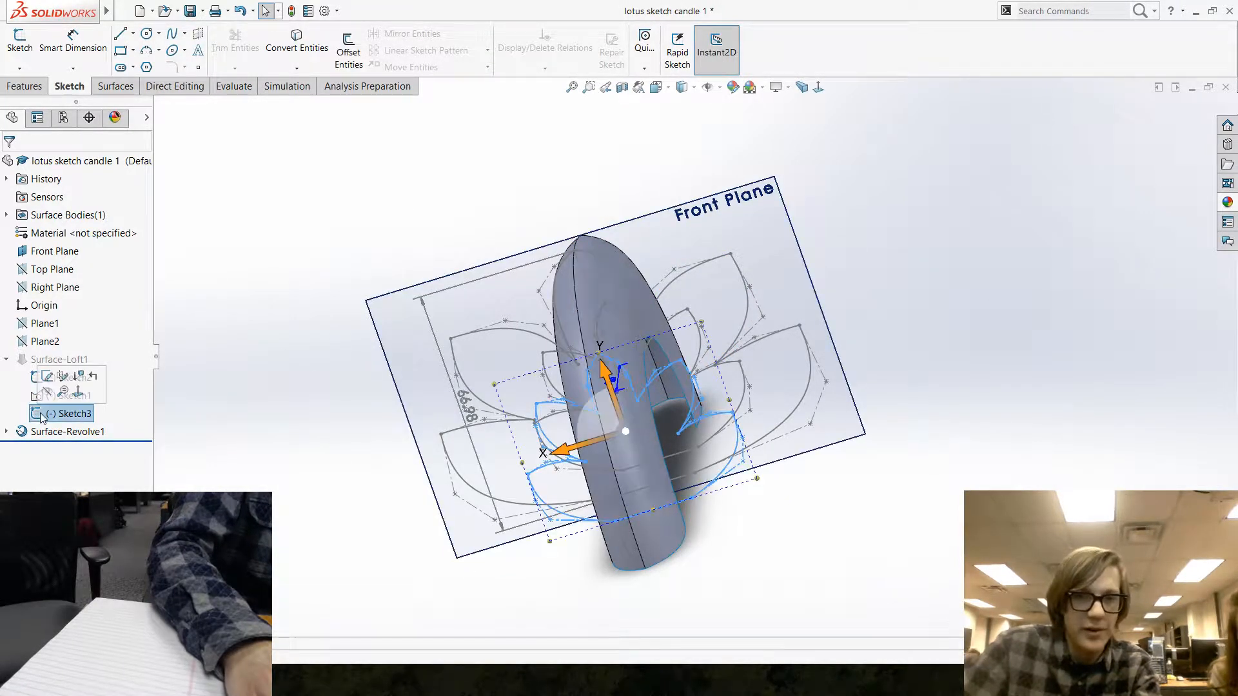
pyautogui.click(282, 409)
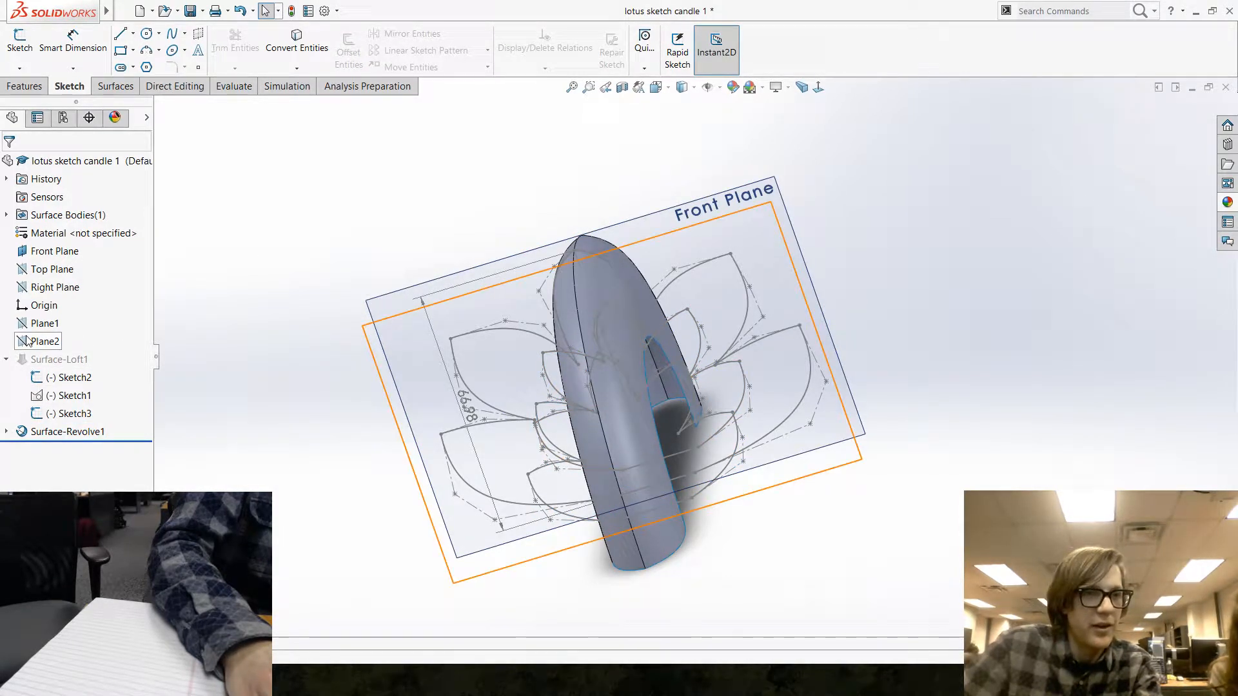
# Start another Front Plane sketch and convert the two Sketch1 splines outlining the upper side petal next to the central one.
pyautogui.click(47, 251)
pyautogui.click(49, 240)
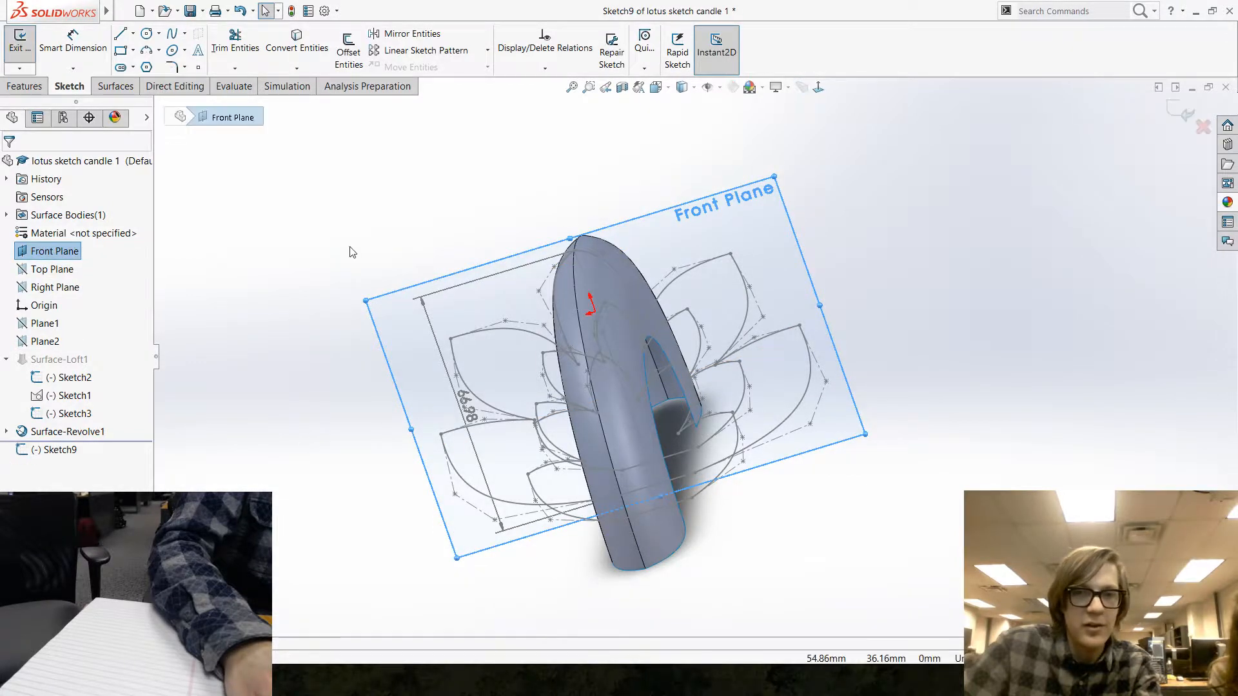
pyautogui.click(296, 40)
pyautogui.click(706, 269)
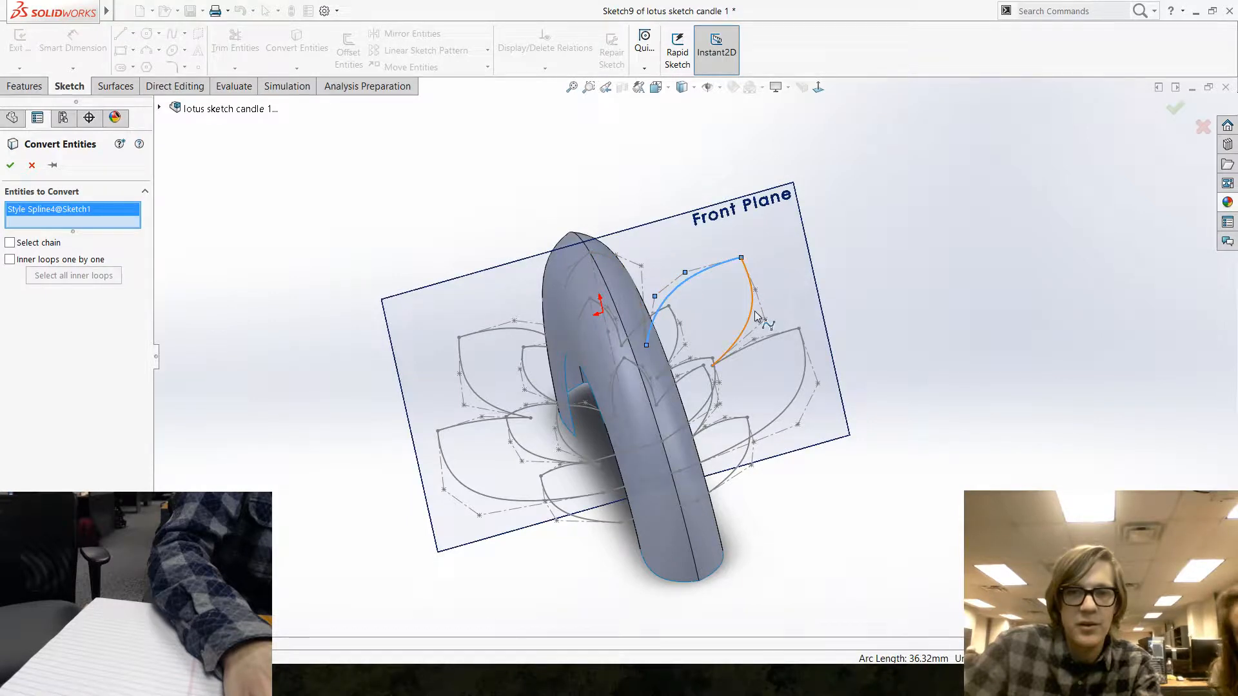
pyautogui.click(756, 311)
pyautogui.press('Return')
pyautogui.moveTo(353, 388); pyautogui.dragTo(318, 310, button='middle')
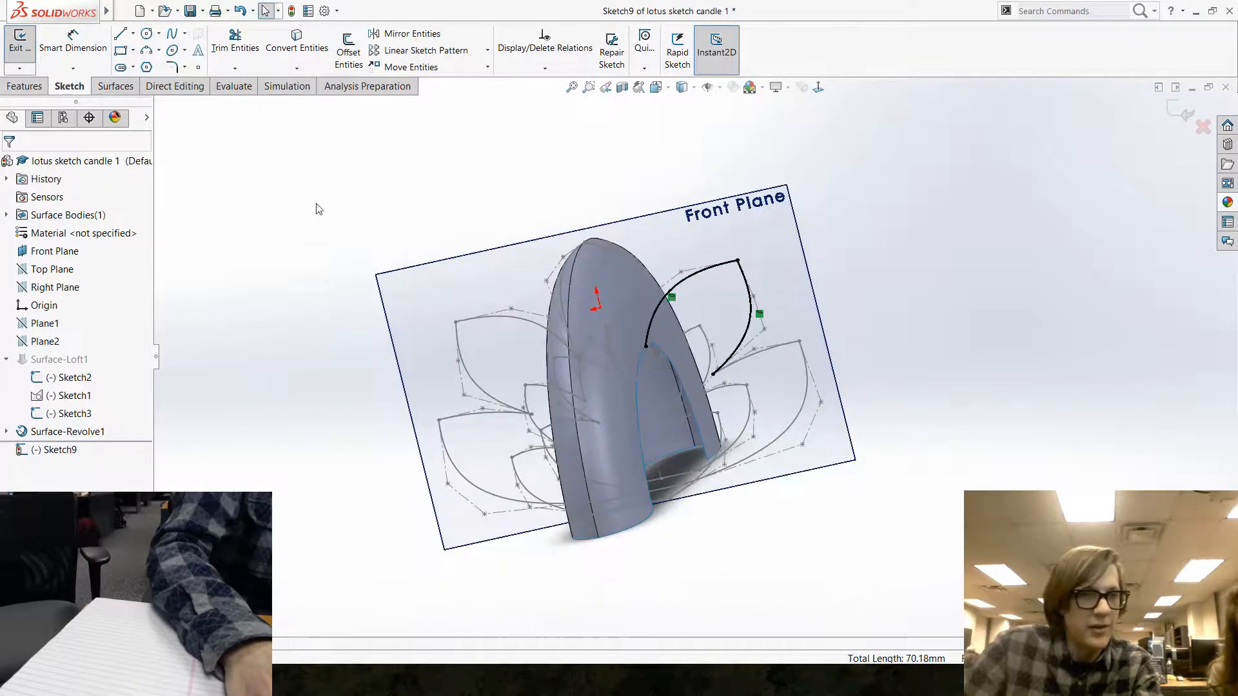
# Sketch a slanted centerline about 39 mm long across the lotus base, below the converted side petal.
pyautogui.click(133, 34)
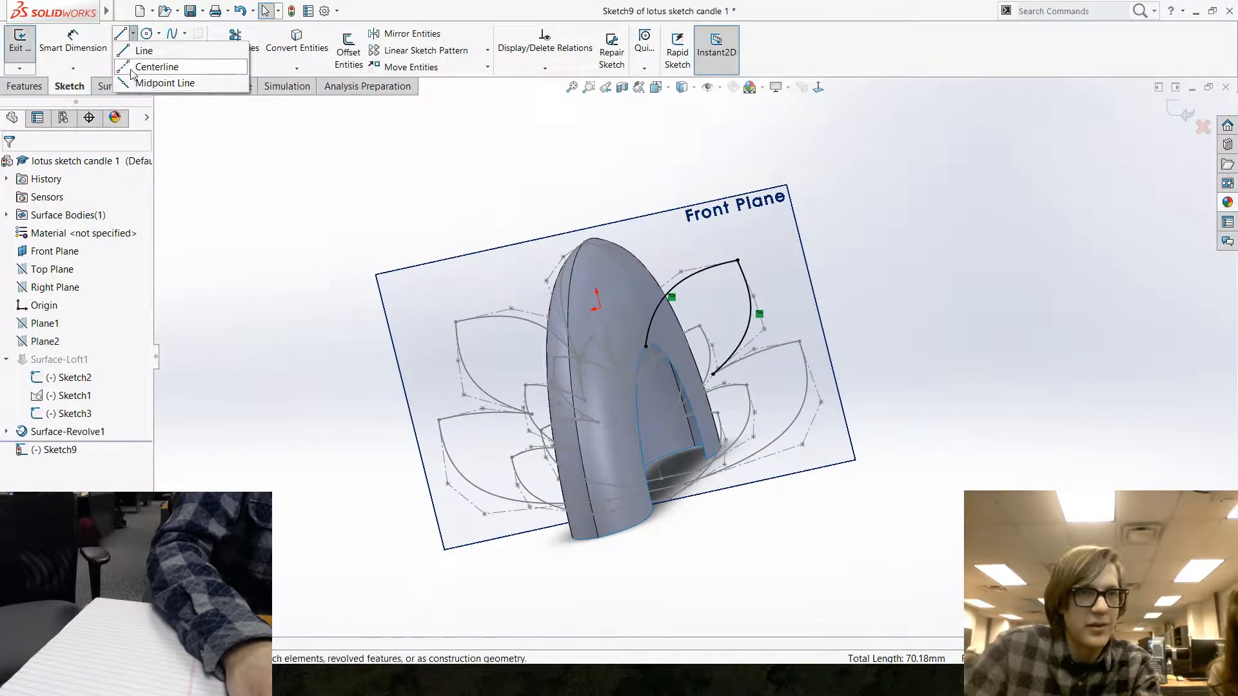
pyautogui.click(155, 64)
pyautogui.click(582, 449)
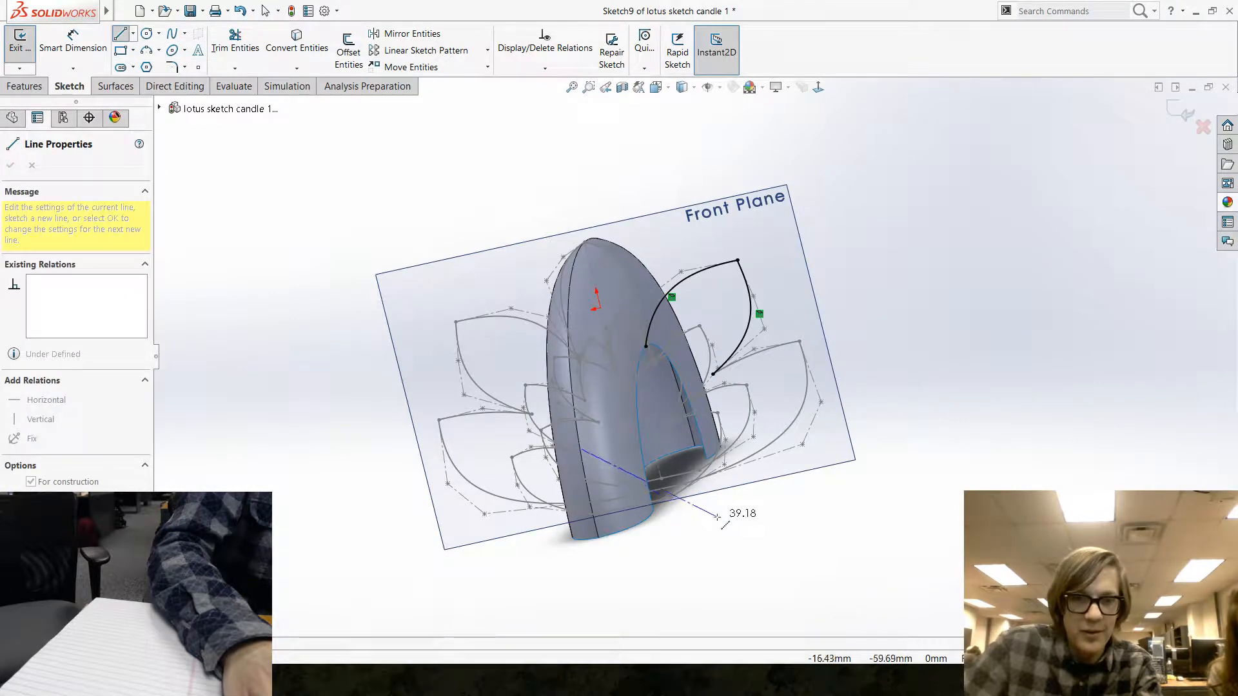
pyautogui.click(718, 516)
pyautogui.press('Escape')
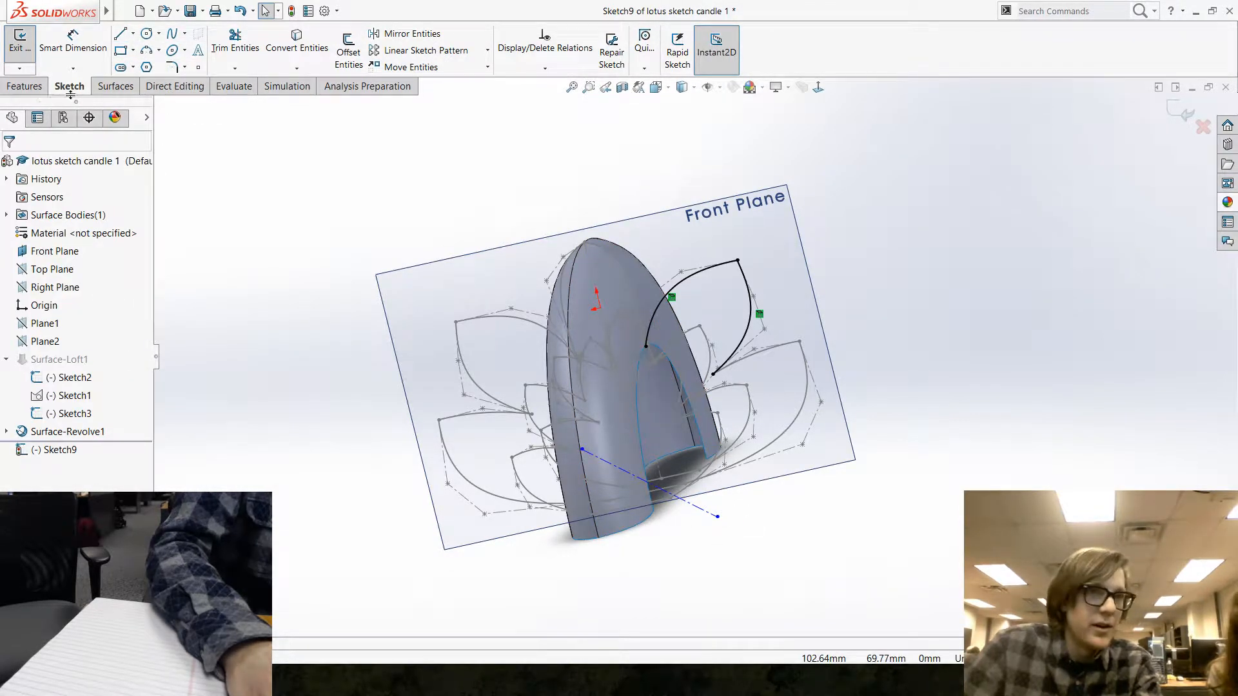
# Create a revolved surface of the side petal outline about the slanted centerline, 180 degrees with the Mid Plane option.
pyautogui.click(113, 86)
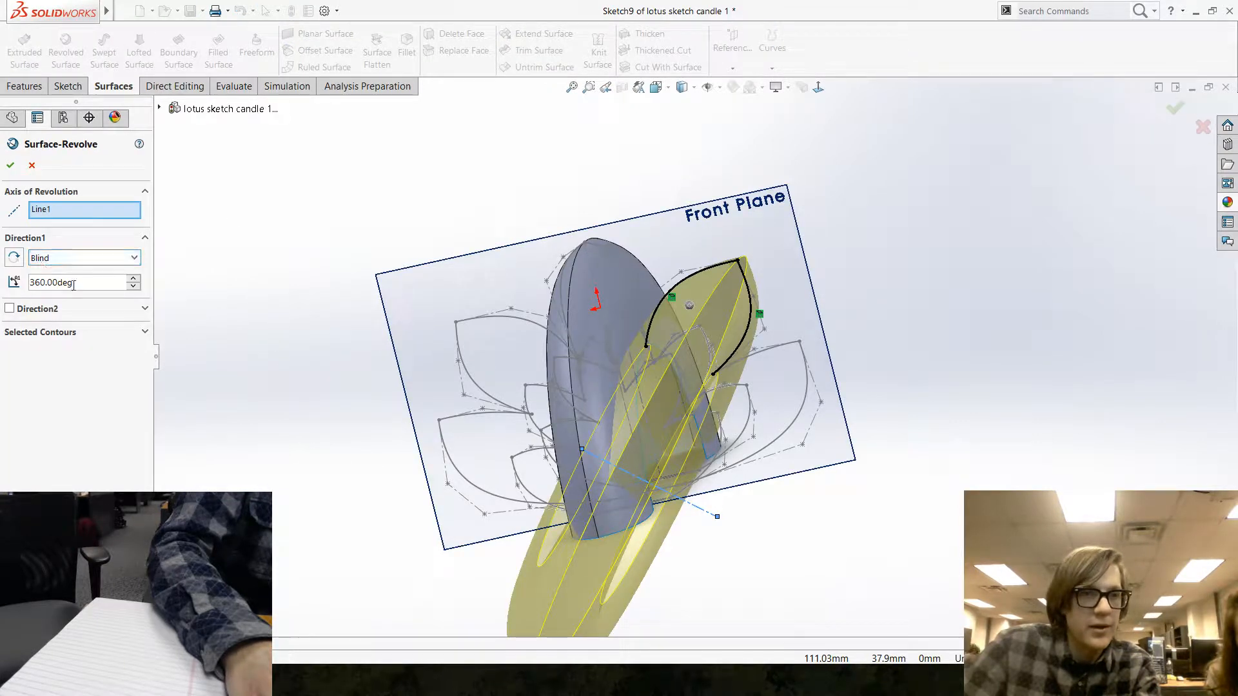
pyautogui.write('180')
pyautogui.press('Return')
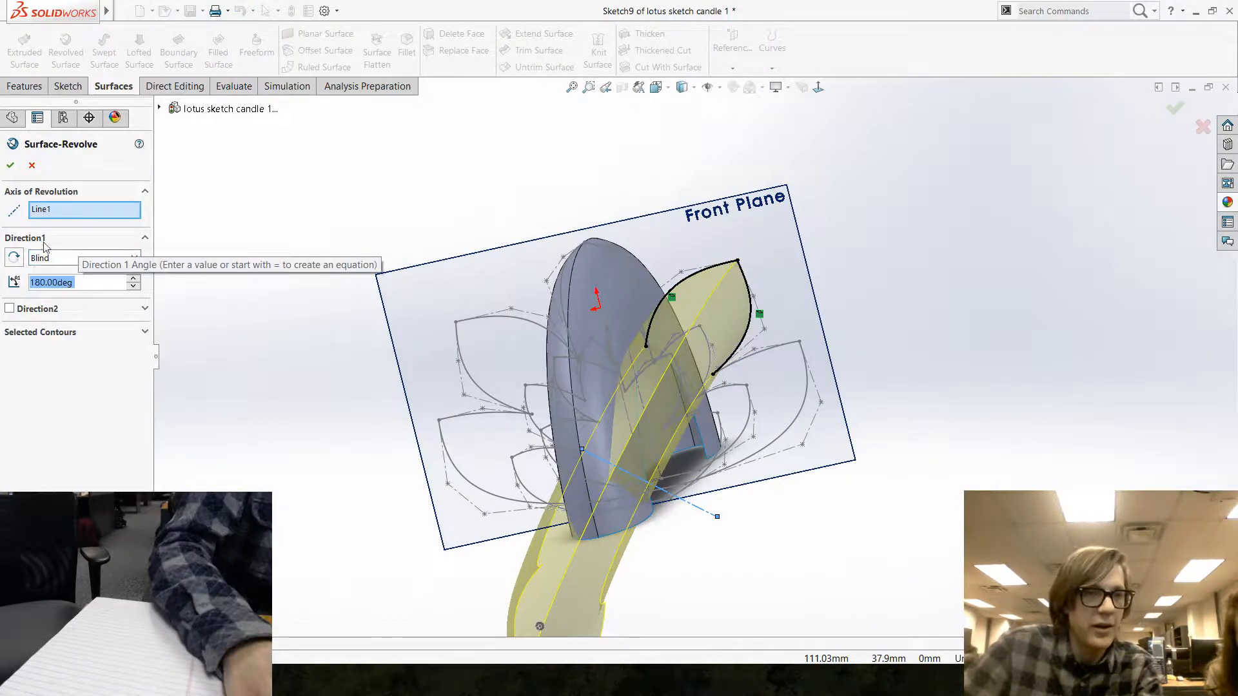
pyautogui.click(63, 259)
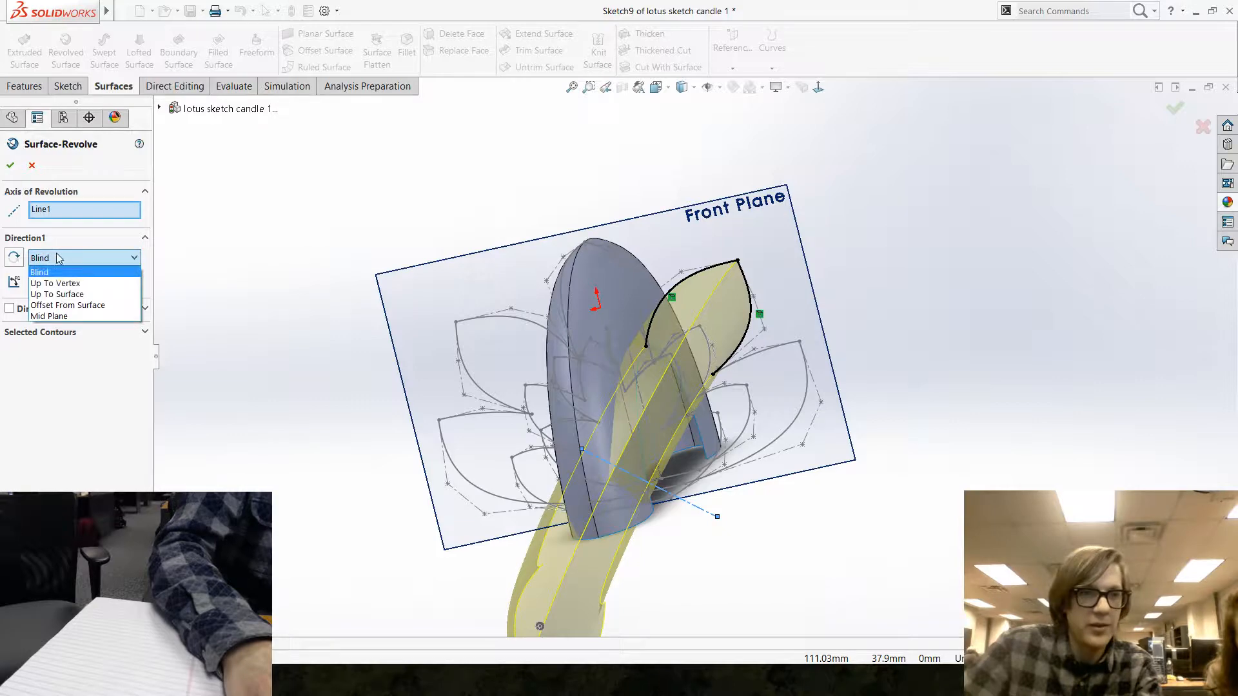
pyautogui.click(52, 320)
pyautogui.press('Return')
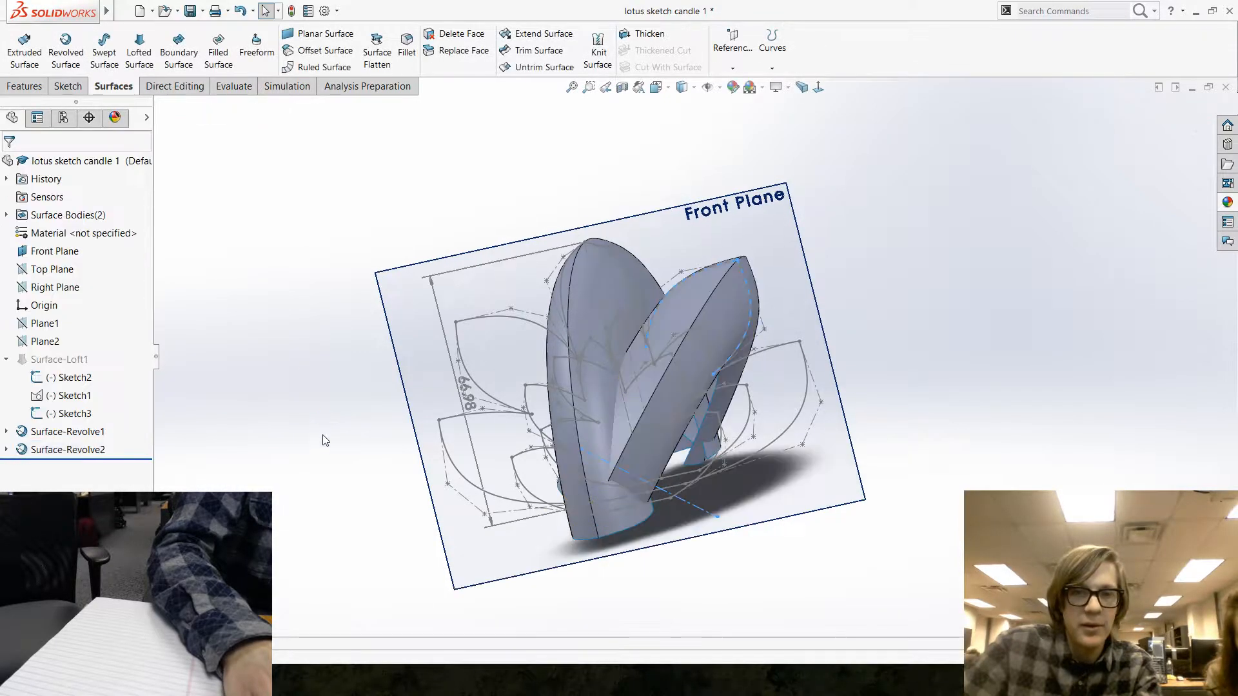
# Suppress the central petal's revolved surface, Surface-Revolve1, and expand it in the feature tree.
pyautogui.moveTo(323, 437)
pyautogui.mouseDown(button='middle')
pyautogui.moveTo(354, 428)
pyautogui.moveTo(312, 525)
pyautogui.moveTo(331, 579)
pyautogui.moveTo(313, 374)
pyautogui.moveTo(319, 455)
pyautogui.moveTo(365, 544)
pyautogui.moveTo(362, 573)
pyautogui.moveTo(308, 531)
pyautogui.moveTo(321, 483)
pyautogui.moveTo(193, 548)
pyautogui.moveTo(226, 509)
pyautogui.moveTo(233, 393)
pyautogui.moveTo(268, 434)
pyautogui.mouseUp(button='middle')
pyautogui.click(59, 449)
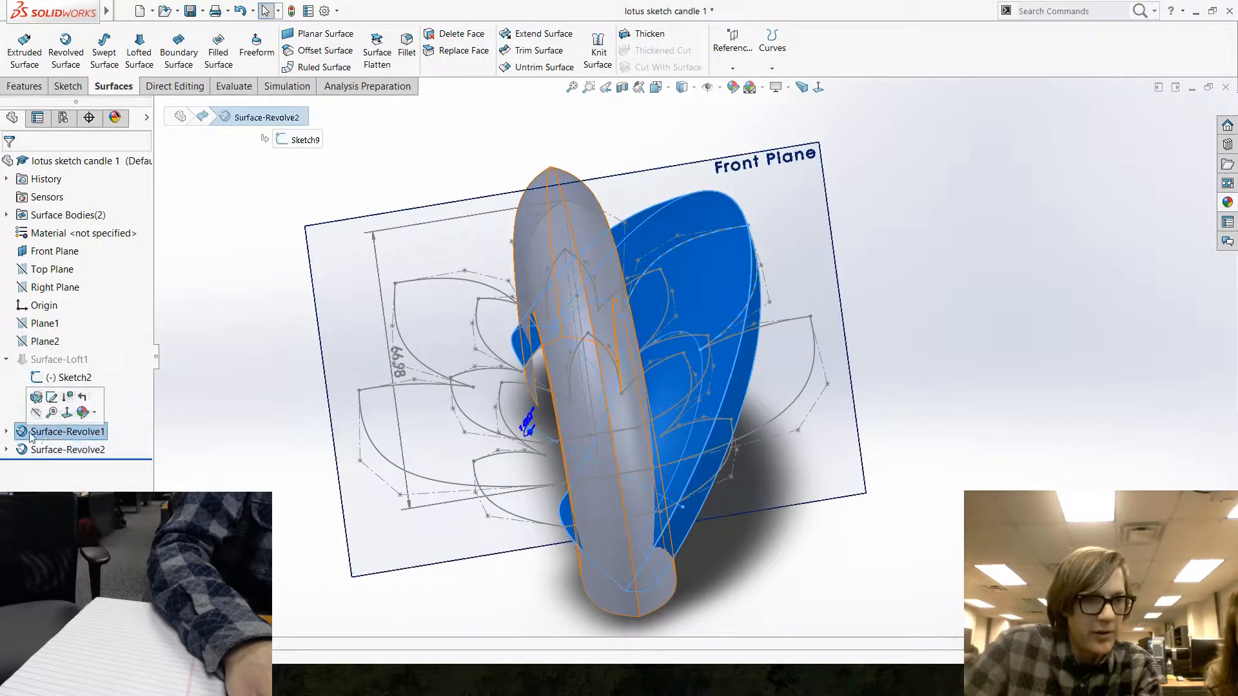
pyautogui.click(59, 431)
pyautogui.click(66, 396)
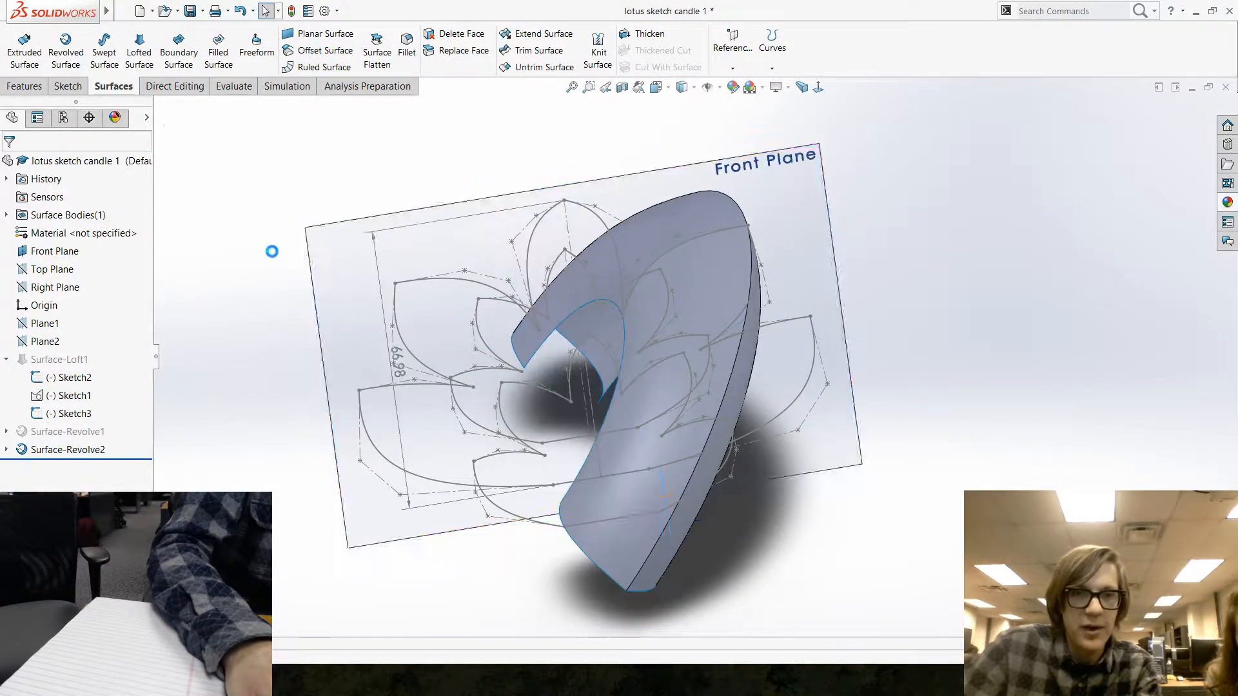
pyautogui.moveTo(391, 469); pyautogui.dragTo(343, 416, button='middle')
pyautogui.click(7, 431)
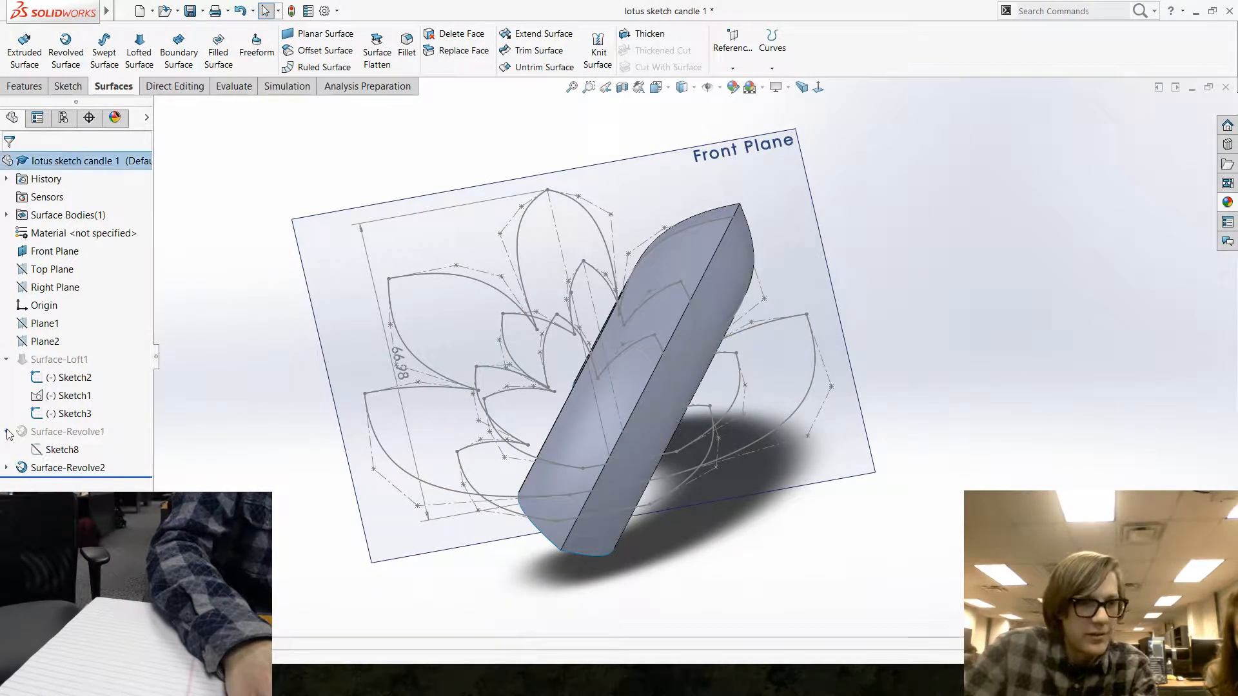
# Open Sketch8 of the central petal's revolve for inspection and close it without edits.
pyautogui.click(53, 451)
pyautogui.click(59, 432)
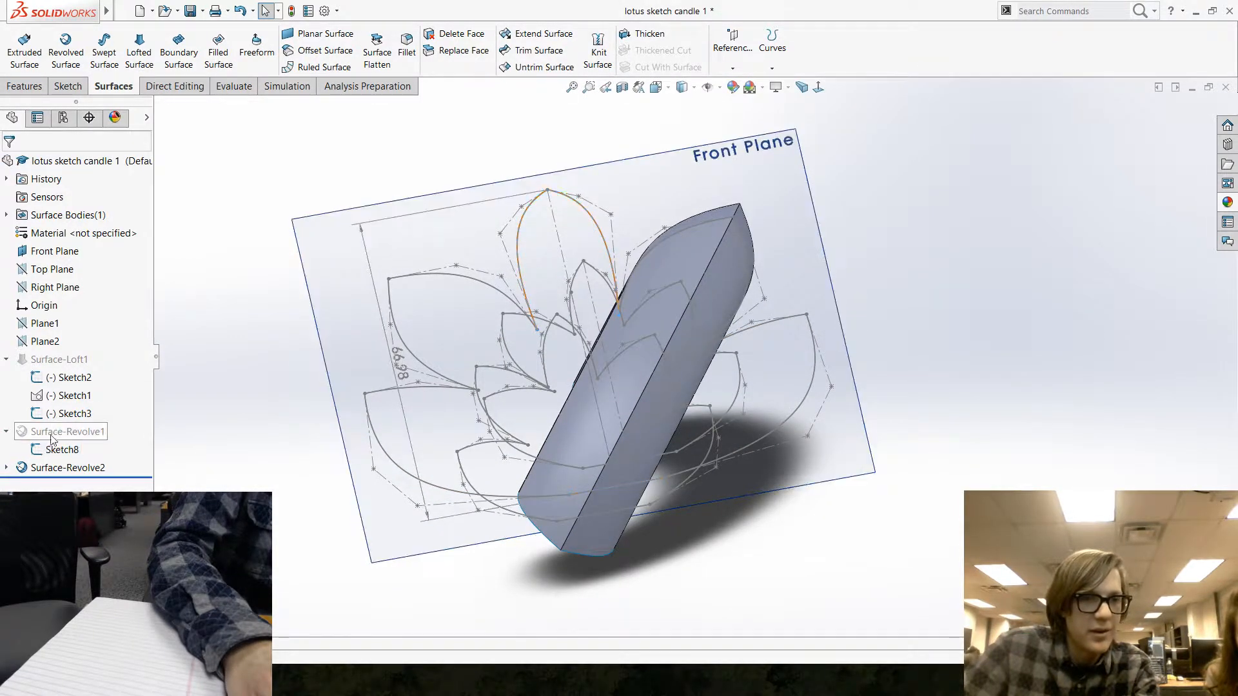
pyautogui.click(48, 419)
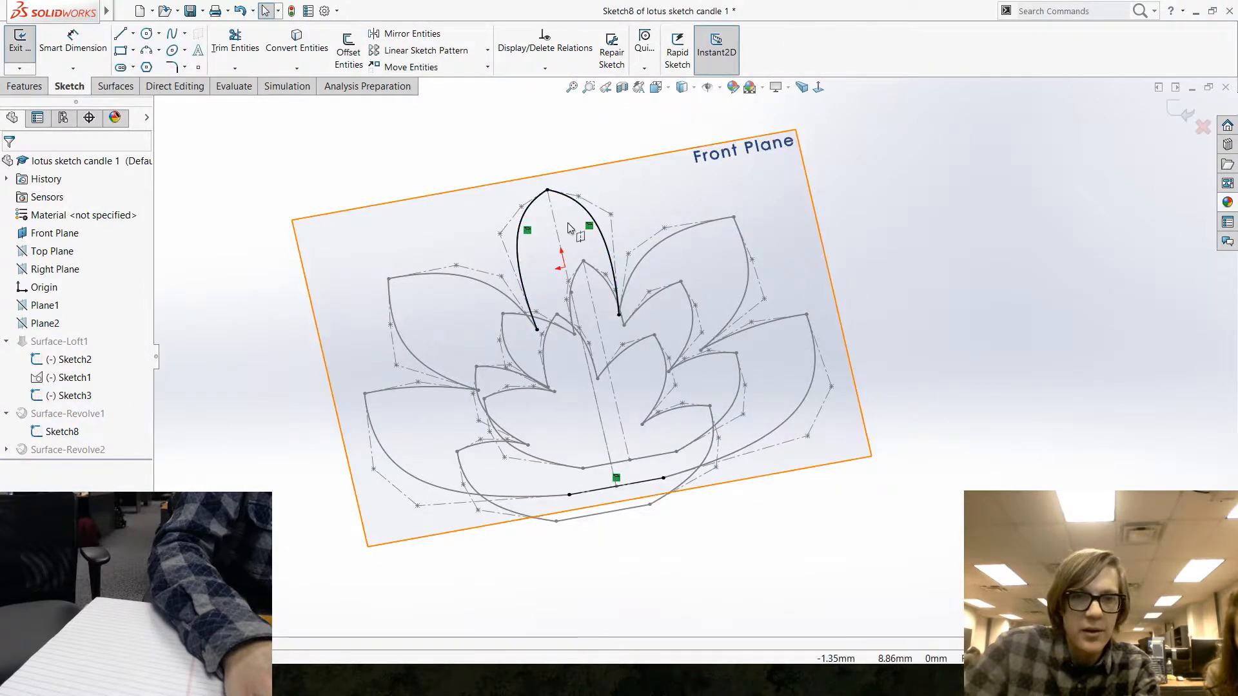
pyautogui.click(535, 215)
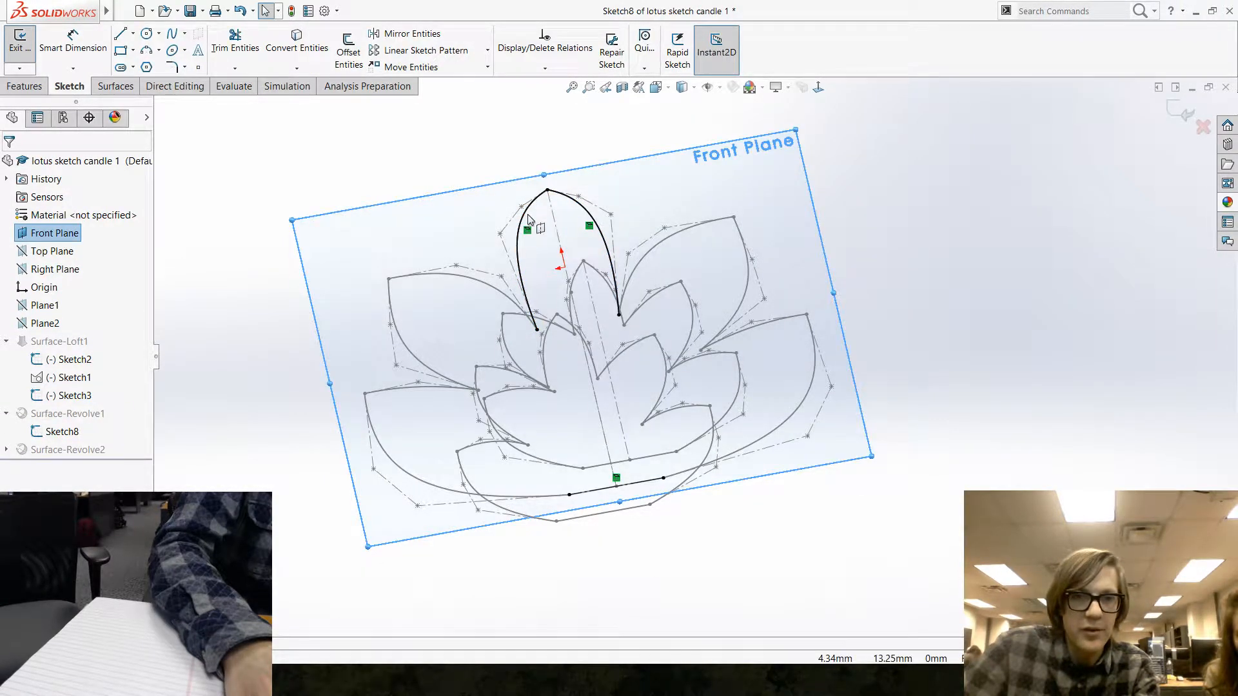
pyautogui.click(525, 221)
pyautogui.press('Escape')
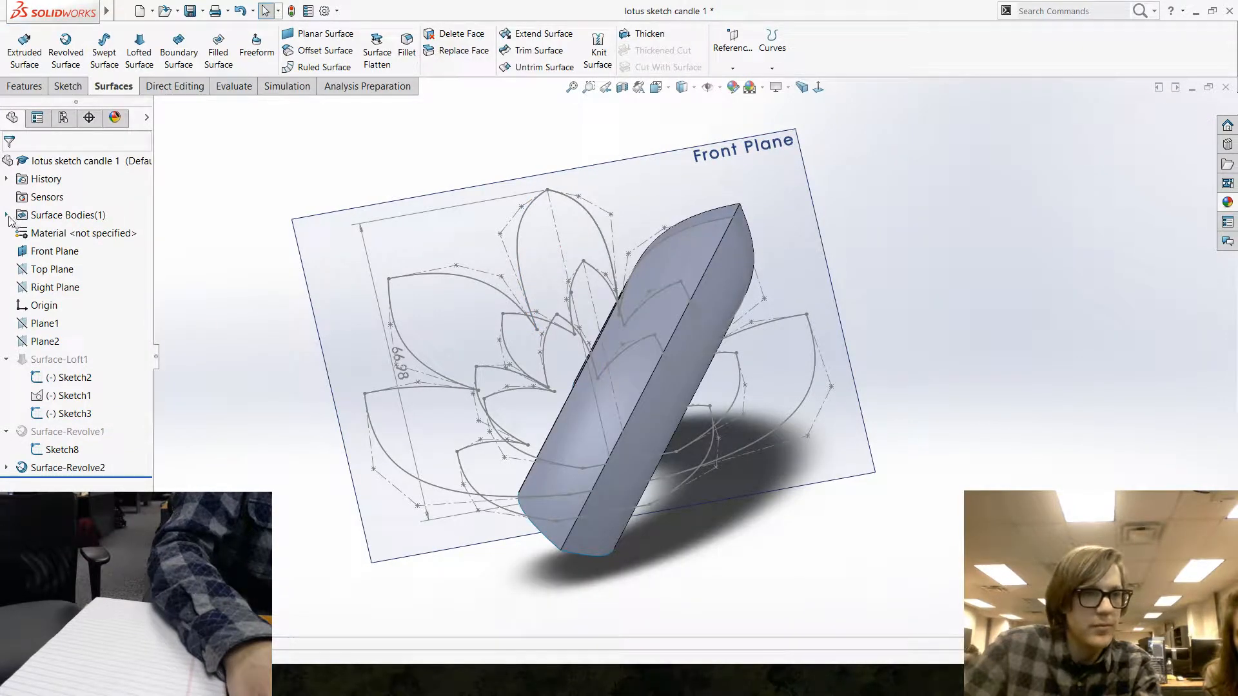
# Unsuppress the central petal's revolved surface, Surface-Revolve1.
pyautogui.click(35, 438)
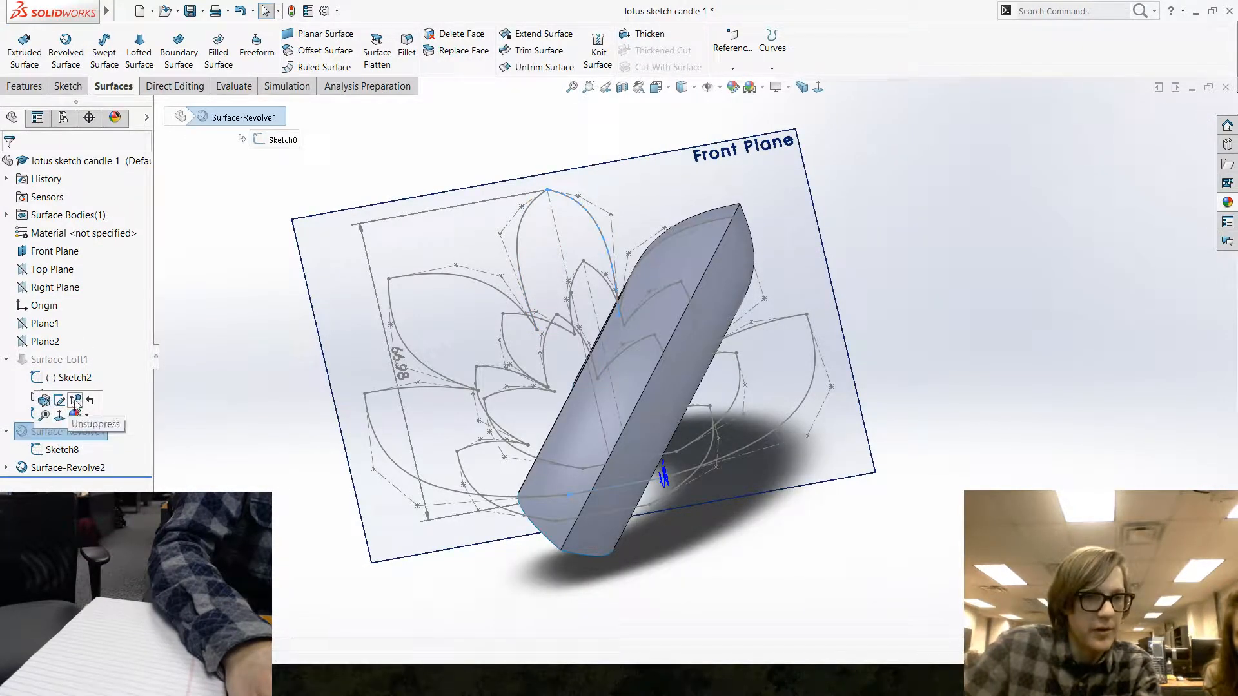
pyautogui.click(55, 413)
pyautogui.moveTo(274, 426); pyautogui.dragTo(279, 478, button='middle')
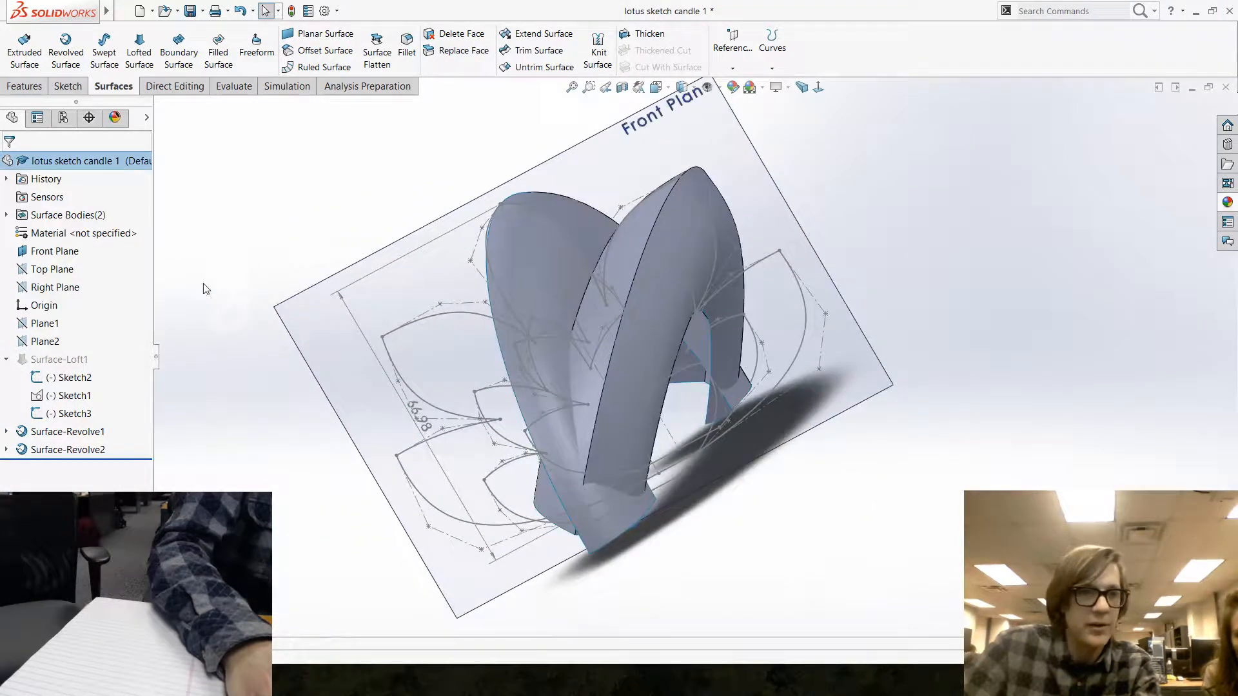
# Start a Front Plane sketch and convert the two Sketch1 splines outlining the large lower side petal.
pyautogui.click(40, 252)
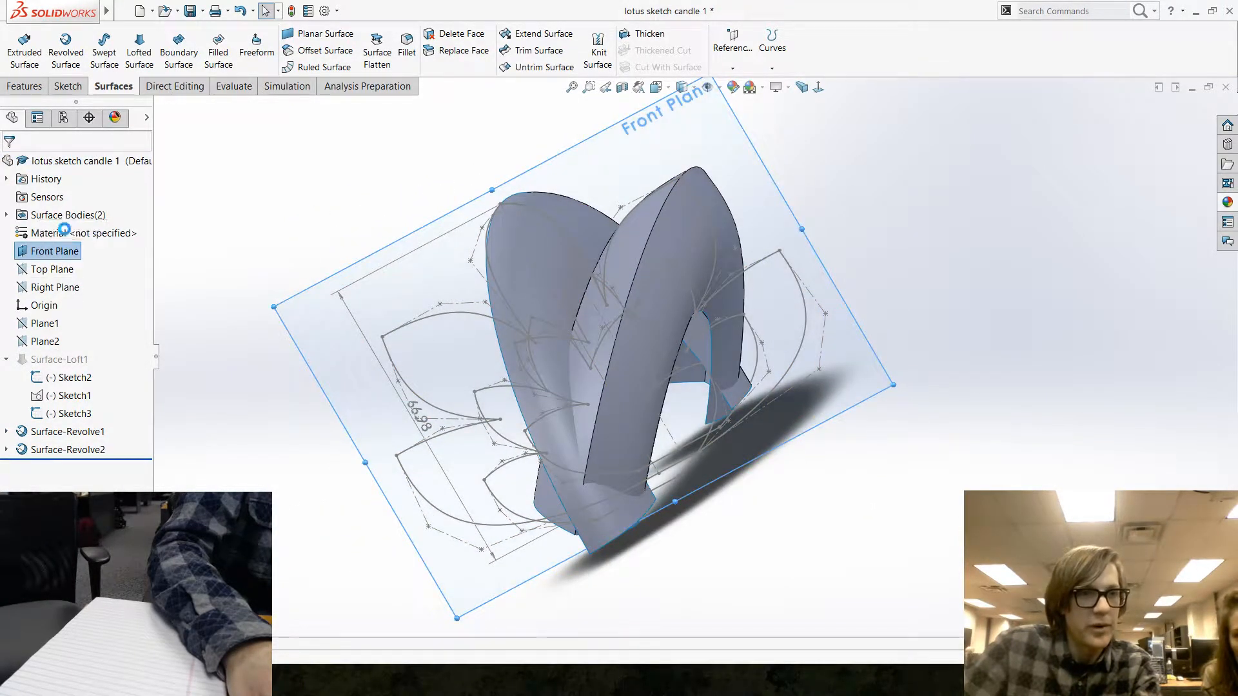
pyautogui.click(308, 41)
pyautogui.click(753, 263)
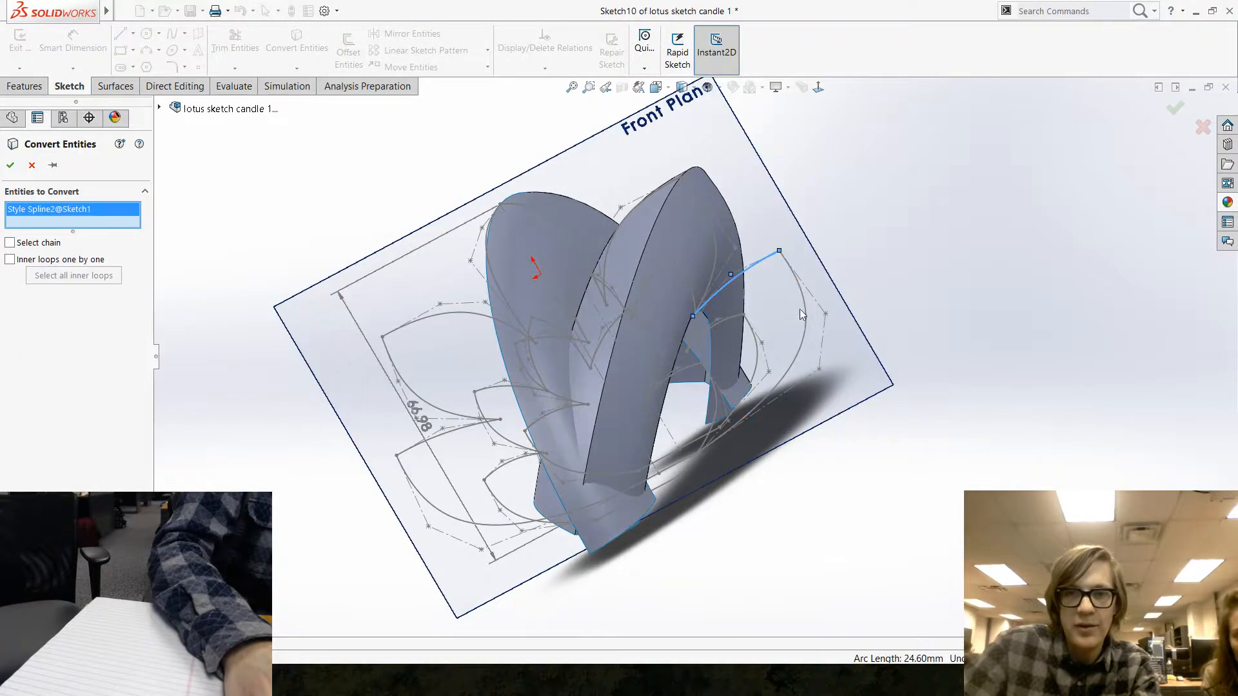
pyautogui.click(805, 316)
pyautogui.rightClick(810, 317)
pyautogui.moveTo(589, 451); pyautogui.dragTo(549, 394, button='middle')
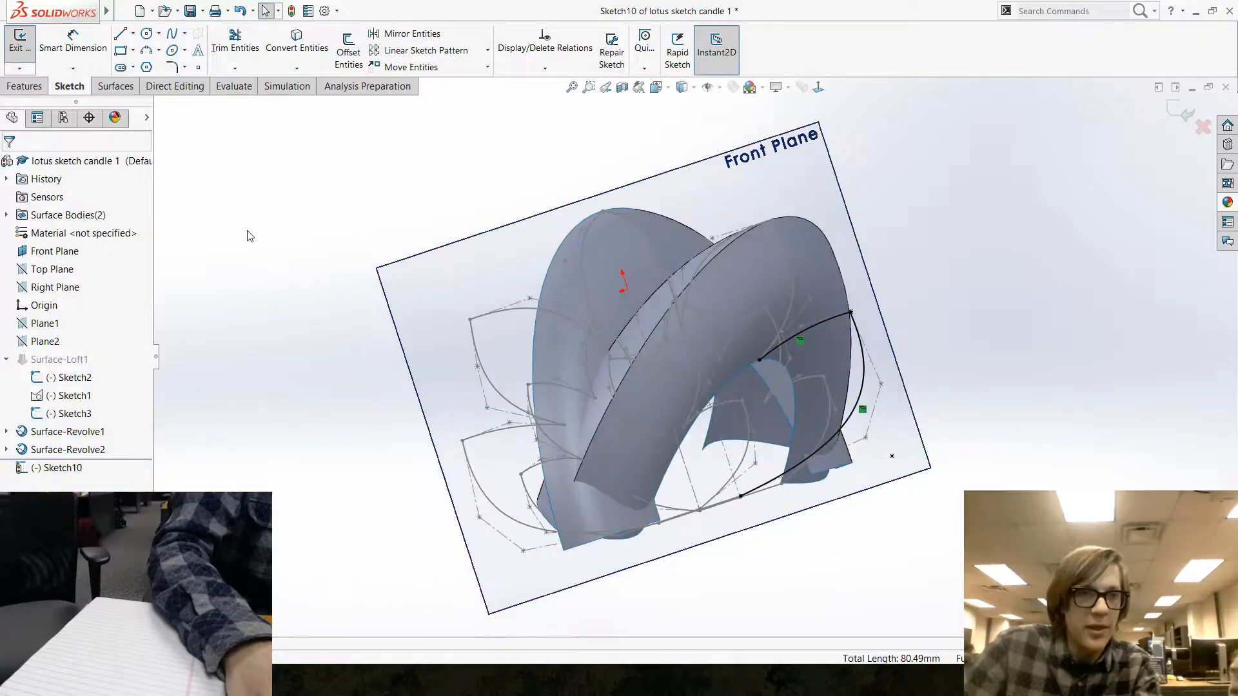
# Convert the lotus's central vertical line from Sketch1 into the sketch and make it construction geometry.
pyautogui.click(312, 51)
pyautogui.click(690, 470)
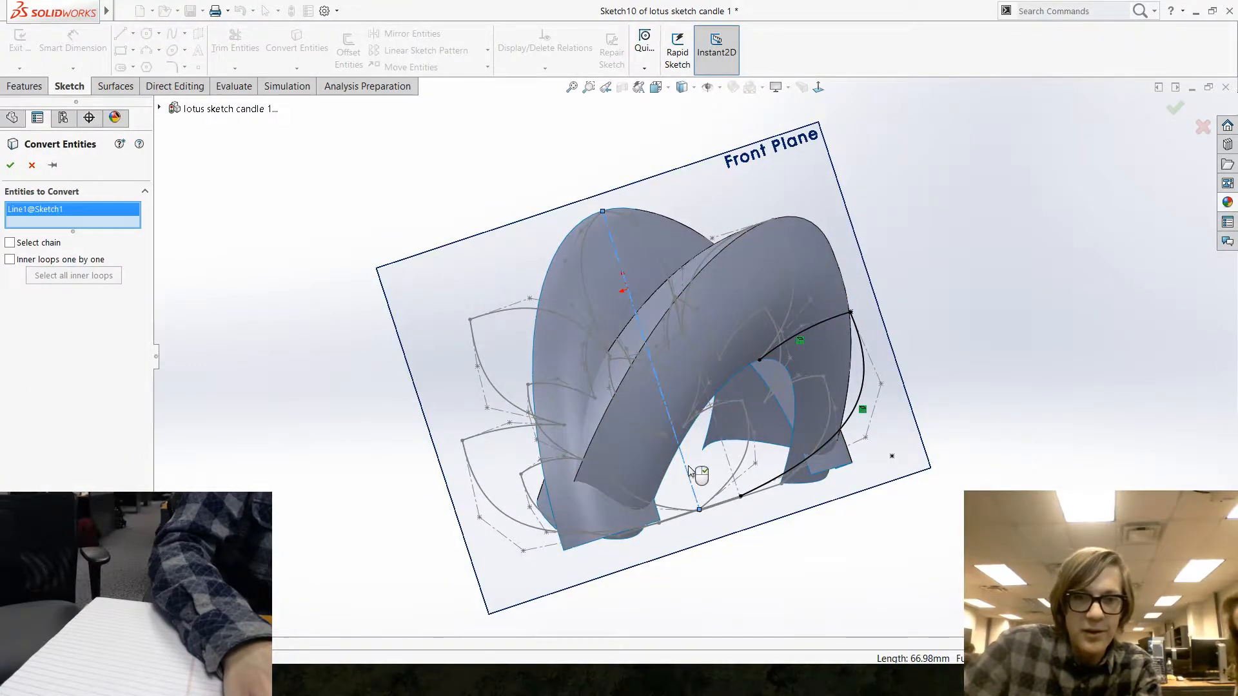
pyautogui.rightClick(689, 469)
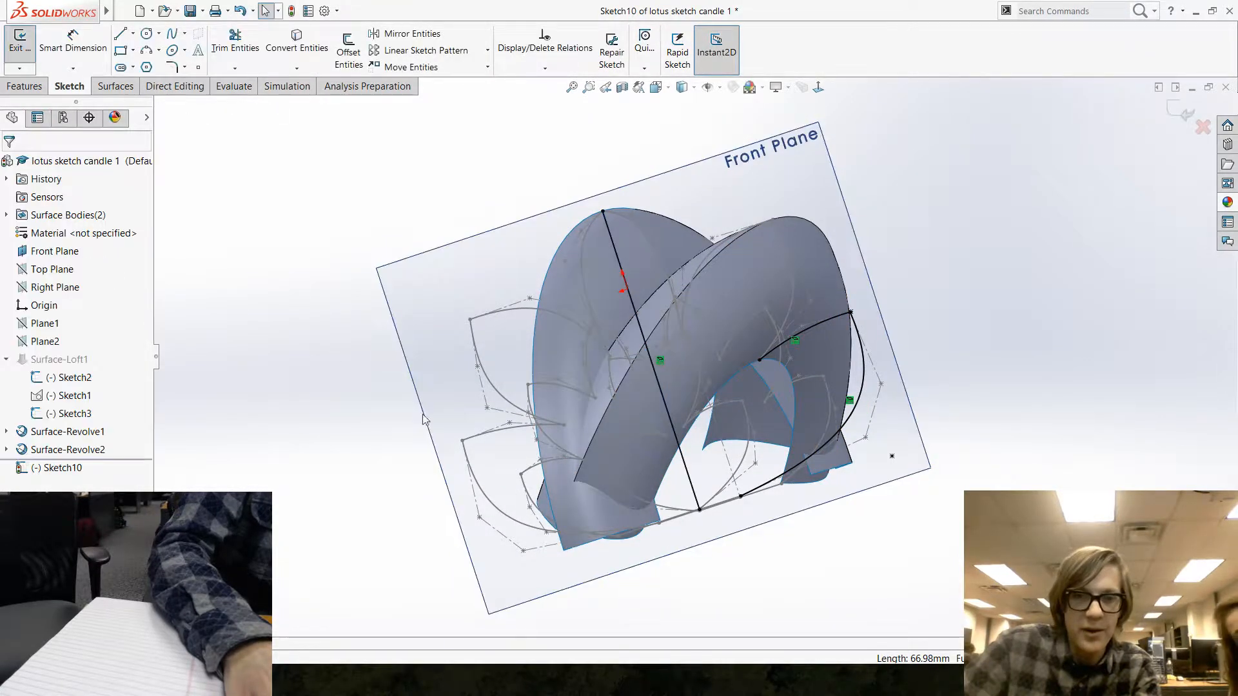
pyautogui.click(693, 495)
pyautogui.press('Escape')
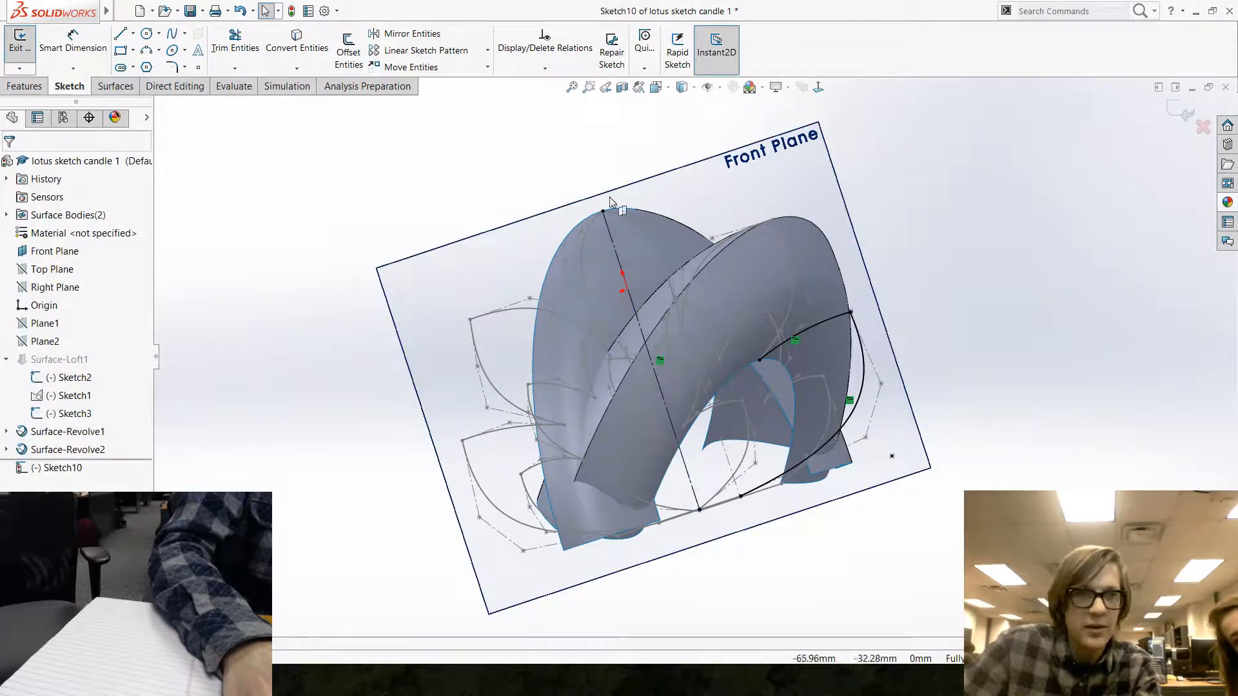
# Create a revolved surface of the lower side petal outline about the vertical centerline, 180 degrees with the Mid Plane option.
pyautogui.click(129, 86)
pyautogui.click(77, 50)
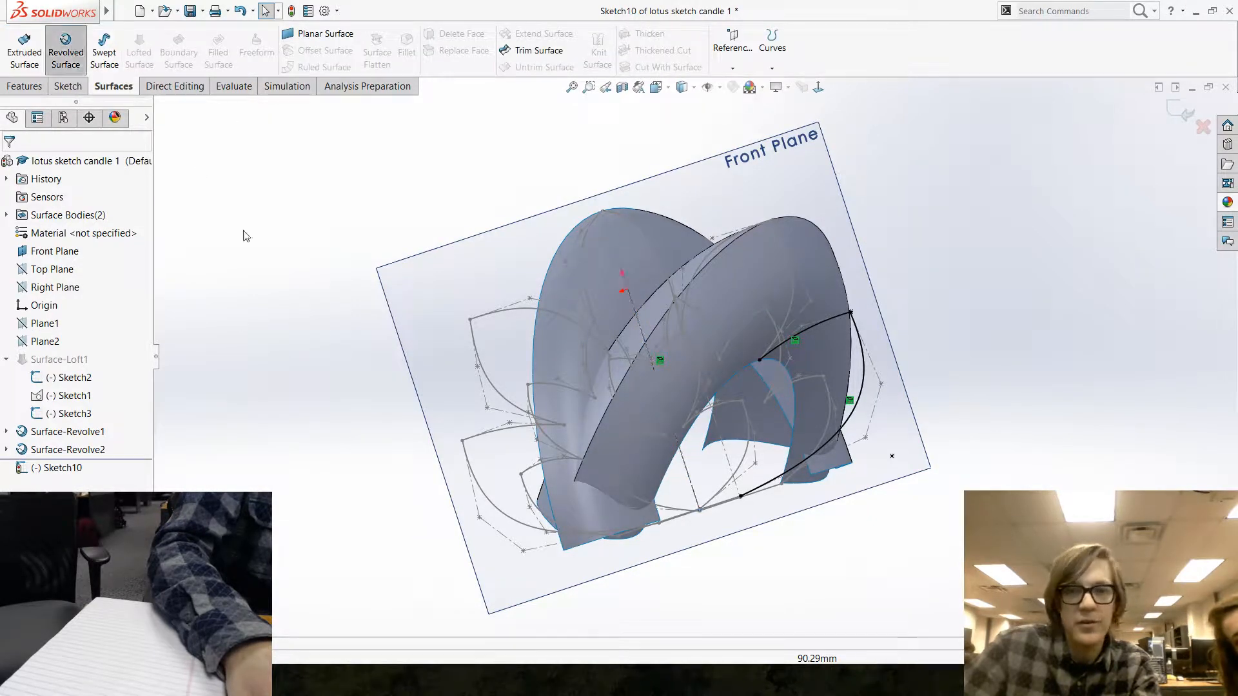
pyautogui.moveTo(392, 365); pyautogui.dragTo(397, 372, button='middle')
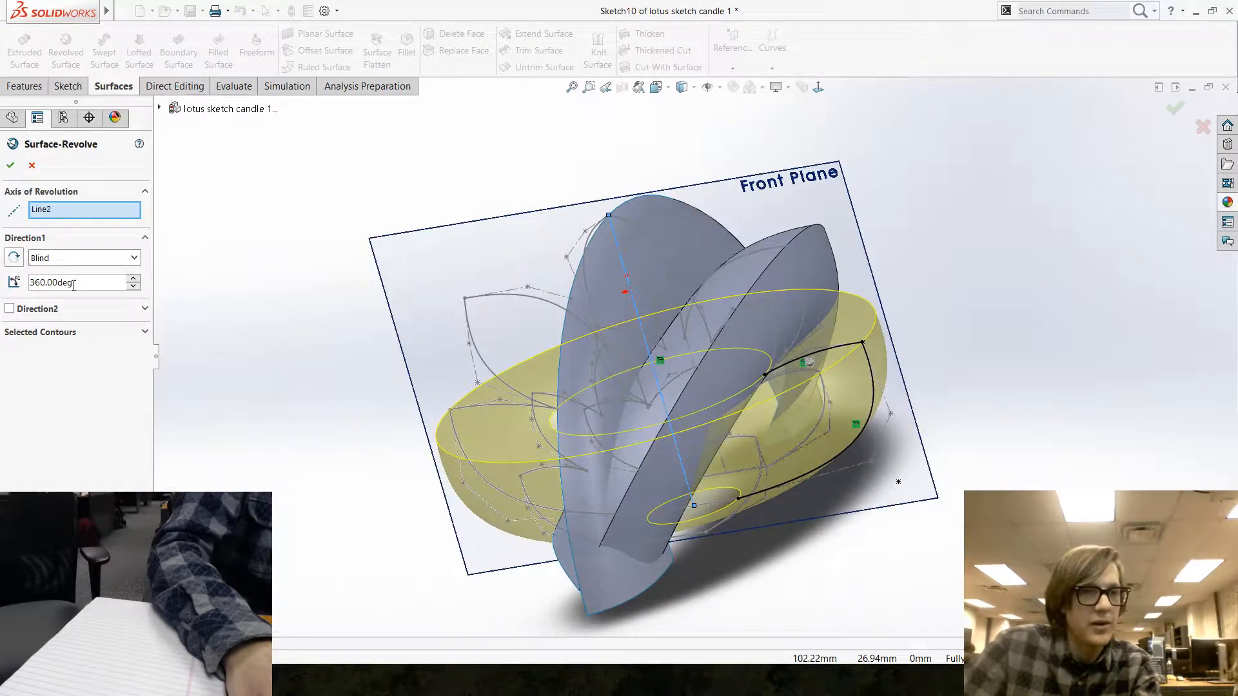
pyautogui.write('180')
pyautogui.press('Return')
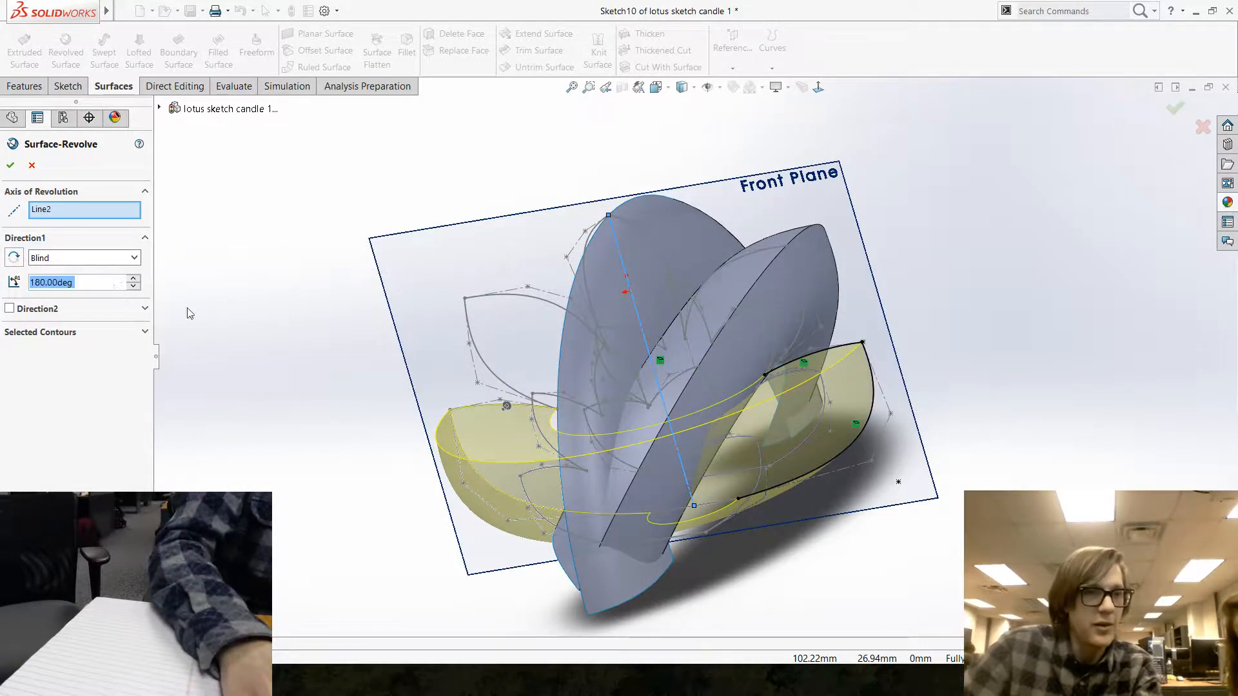
pyautogui.click(35, 257)
pyautogui.click(65, 305)
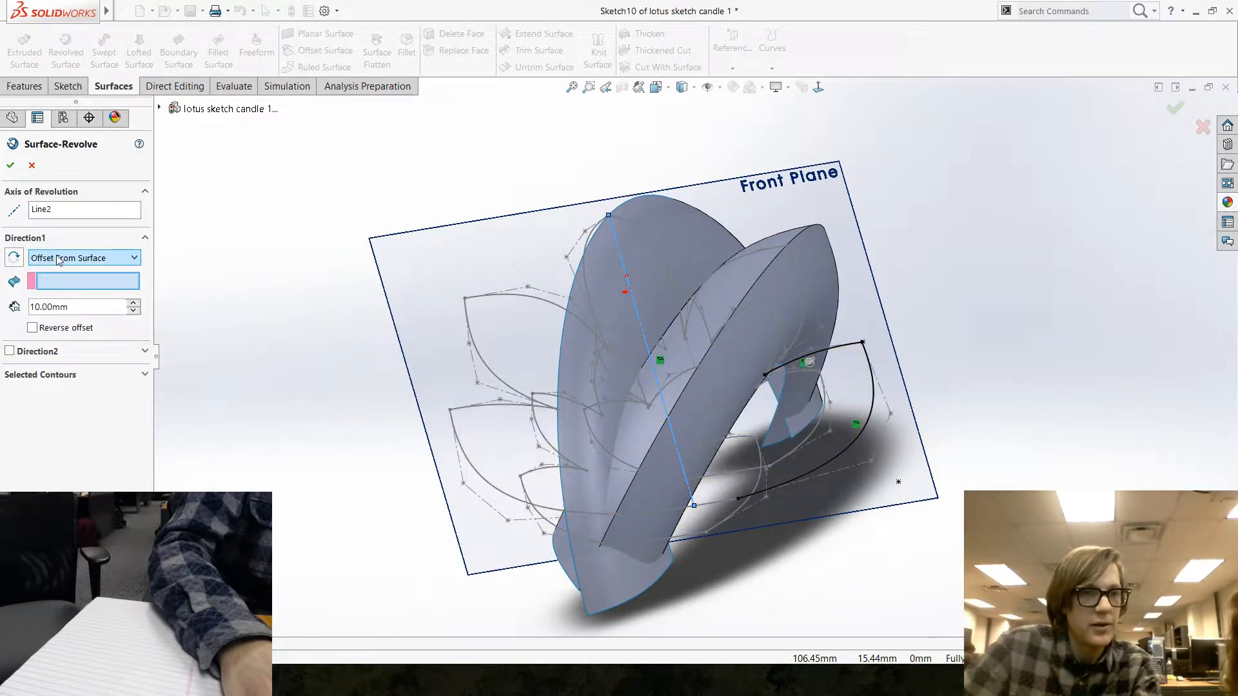
pyautogui.click(72, 258)
pyautogui.click(65, 316)
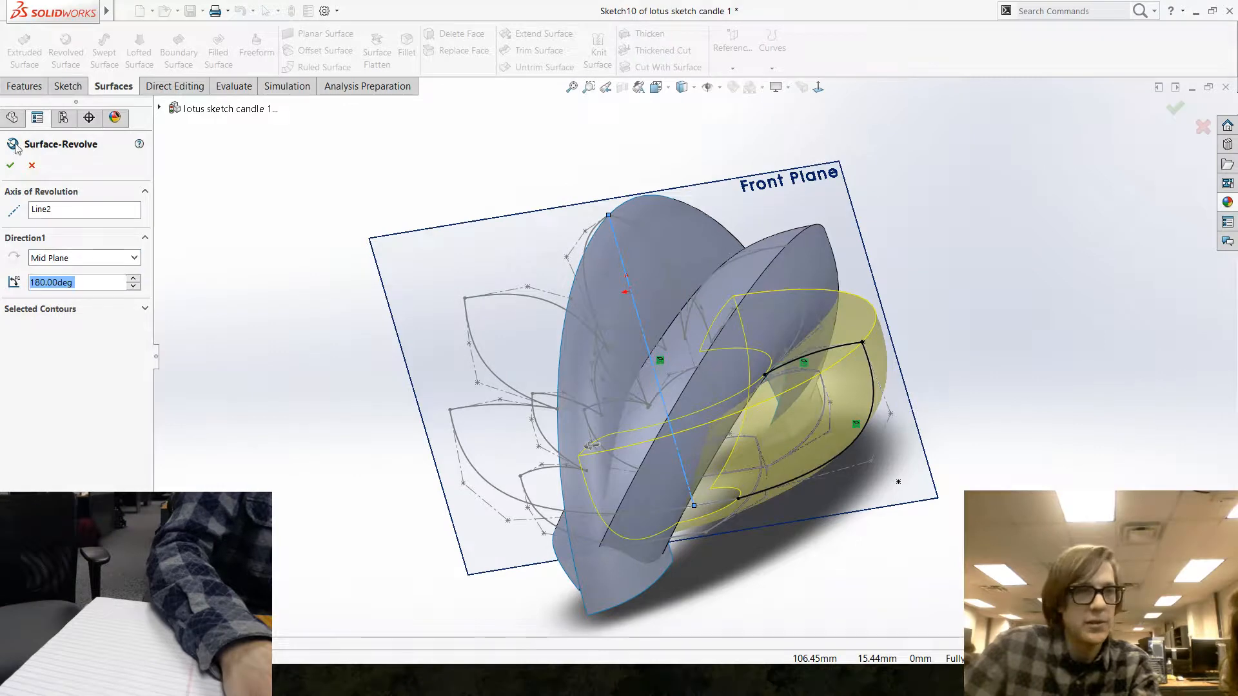
pyautogui.moveTo(329, 428)
pyautogui.mouseDown(button='middle')
pyautogui.moveTo(445, 380)
pyautogui.moveTo(318, 446)
pyautogui.moveTo(249, 387)
pyautogui.moveTo(278, 410)
pyautogui.moveTo(358, 432)
pyautogui.mouseUp(button='middle')
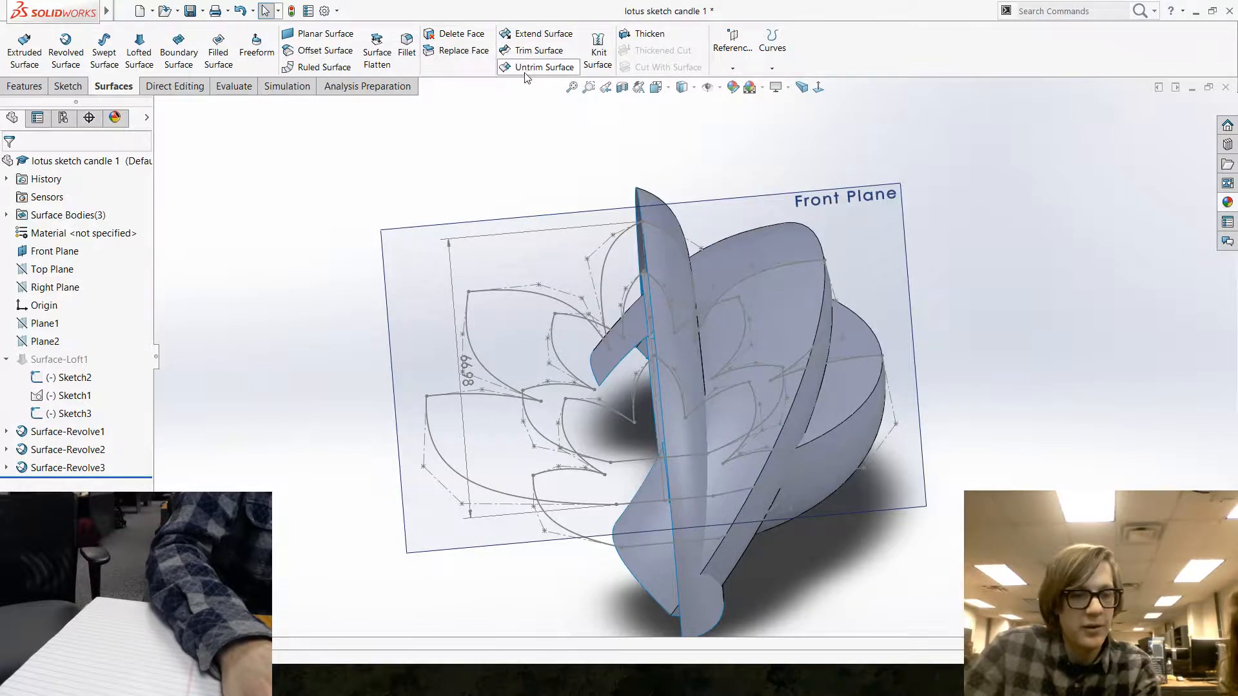
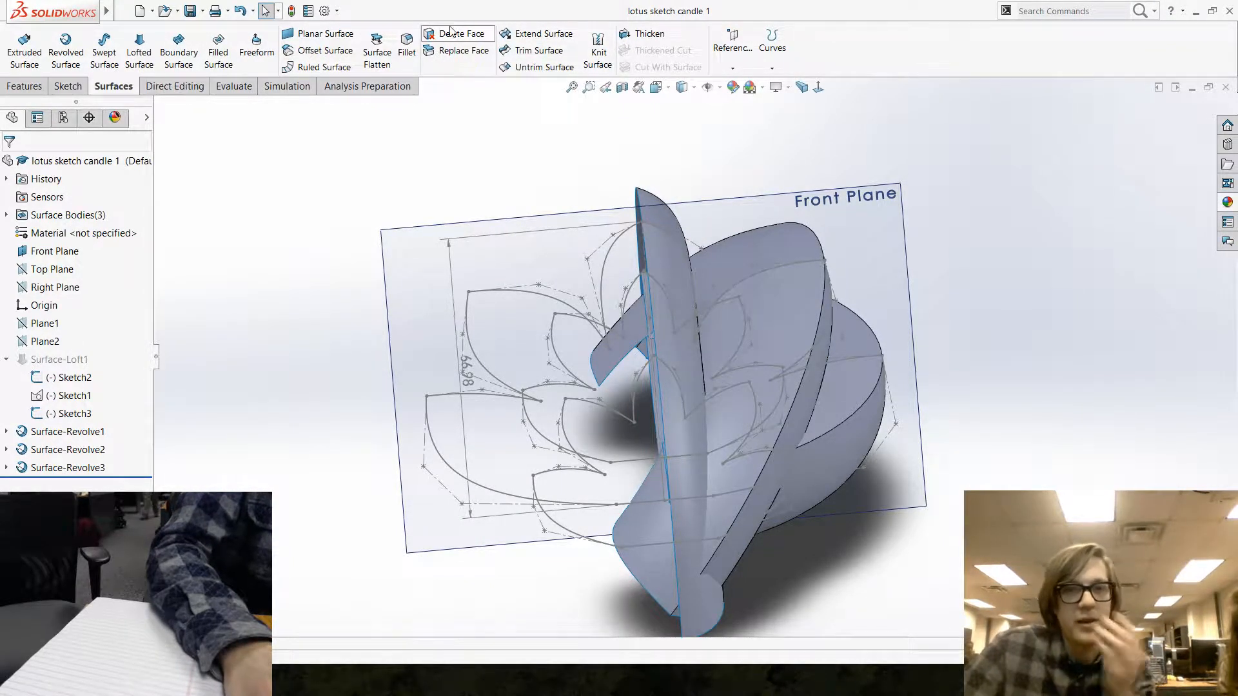
# Trim the upper side petal surface with Surface-Revolve1 as the trim tool, keeping the portion outside the central petal.
pyautogui.moveTo(793, 413)
pyautogui.mouseDown(button='middle')
pyautogui.moveTo(806, 439)
pyautogui.moveTo(684, 361)
pyautogui.moveTo(650, 367)
pyautogui.moveTo(671, 374)
pyautogui.moveTo(632, 357)
pyautogui.mouseUp(button='middle')
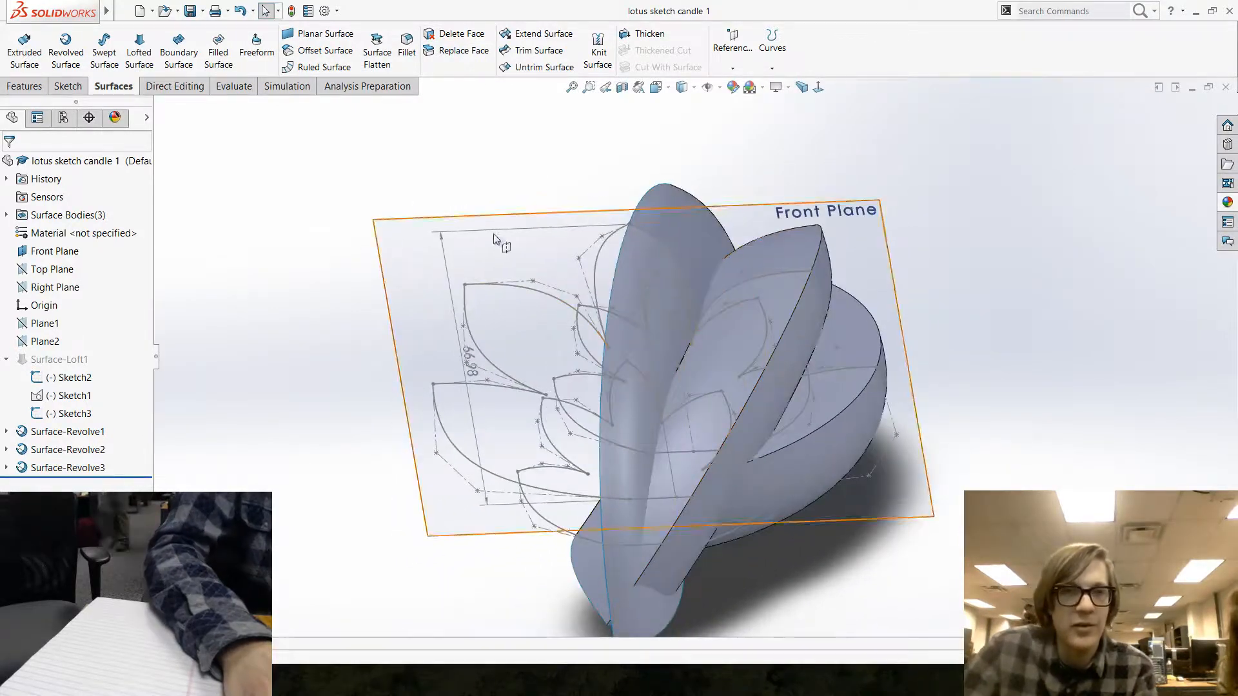
pyautogui.click(538, 51)
pyautogui.moveTo(339, 286); pyautogui.dragTo(347, 314, button='middle')
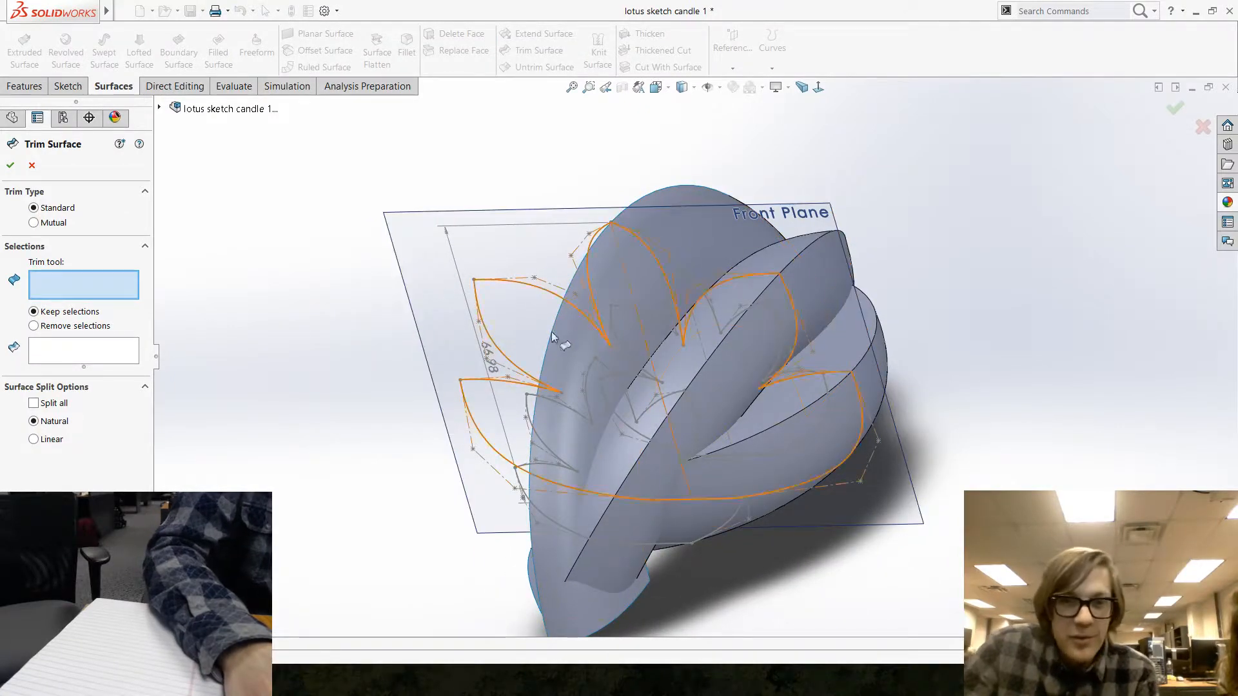
pyautogui.moveTo(553, 336); pyautogui.dragTo(582, 346, button='middle')
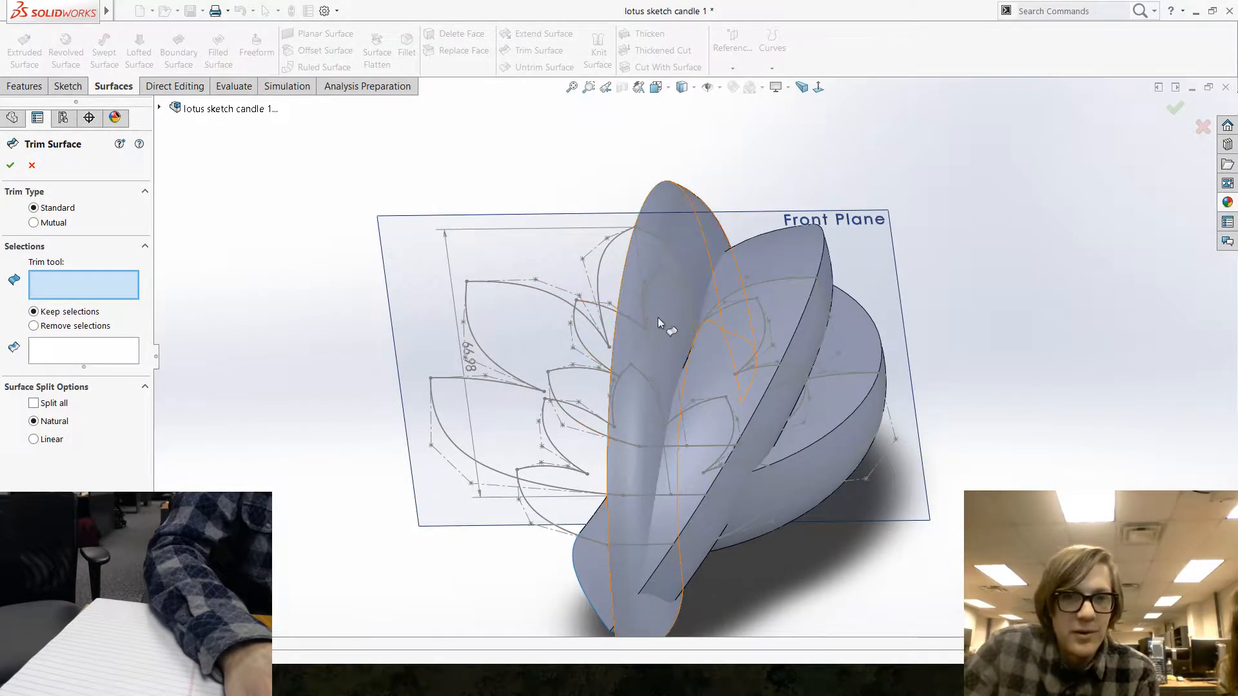
pyautogui.click(685, 231)
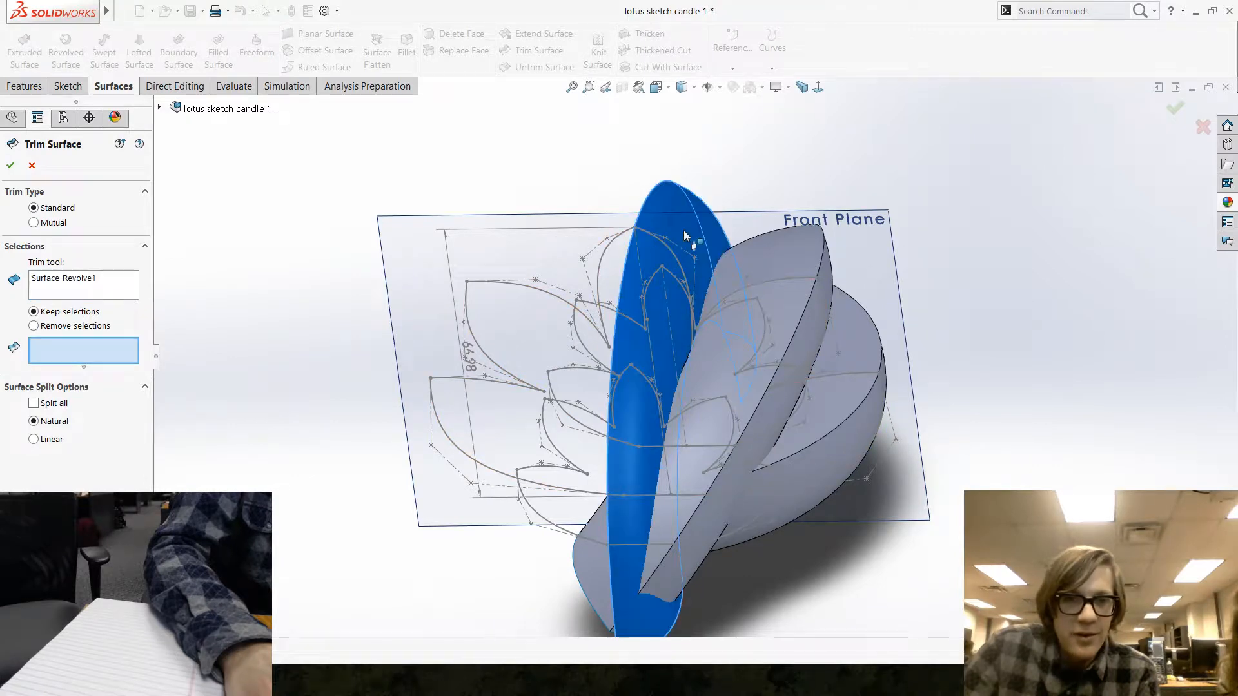
pyautogui.click(788, 306)
pyautogui.press('Return')
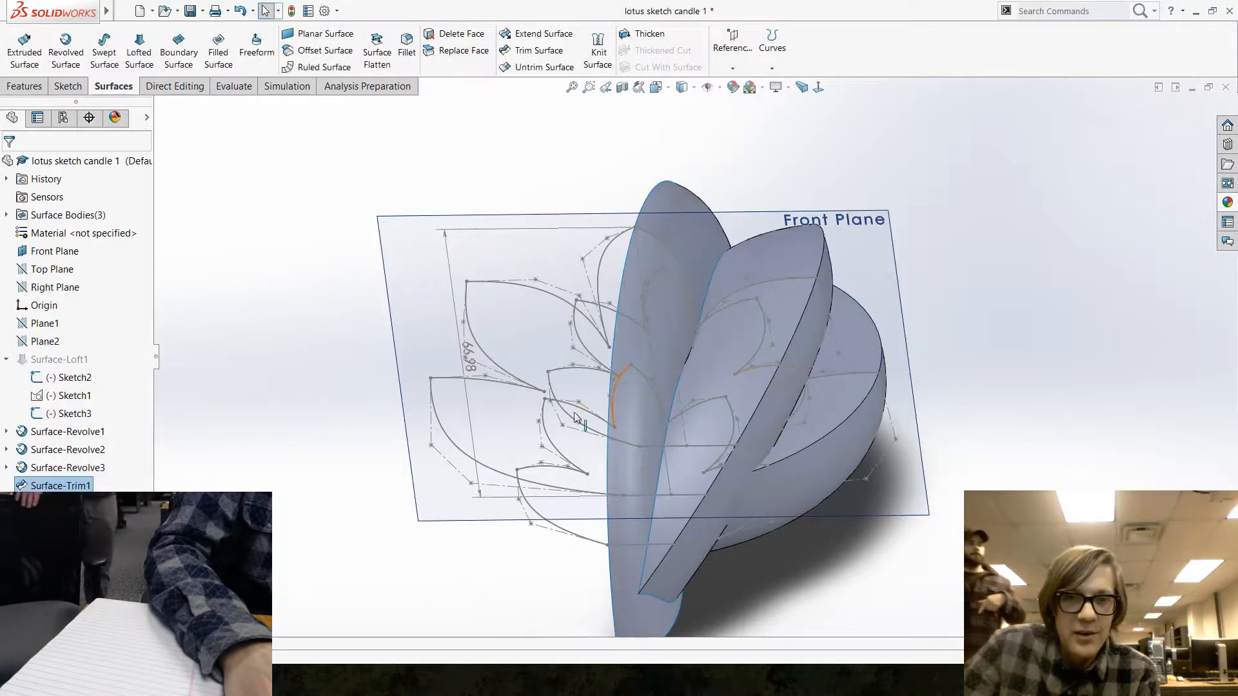
# Trim the lower side petal surface with Surface-Revolve1 as the trim tool, keeping the portion outside the central petal.
pyautogui.moveTo(576, 418); pyautogui.dragTo(544, 408, button='middle')
pyautogui.click(530, 51)
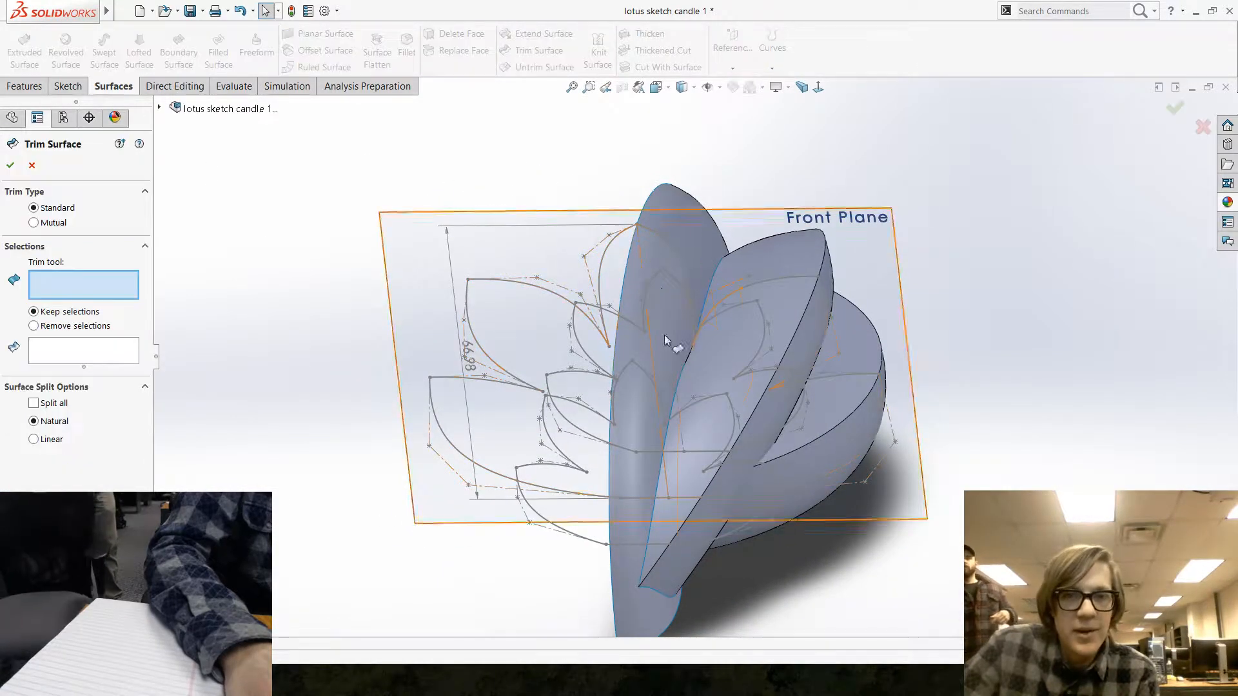
pyautogui.click(660, 288)
pyautogui.click(660, 288)
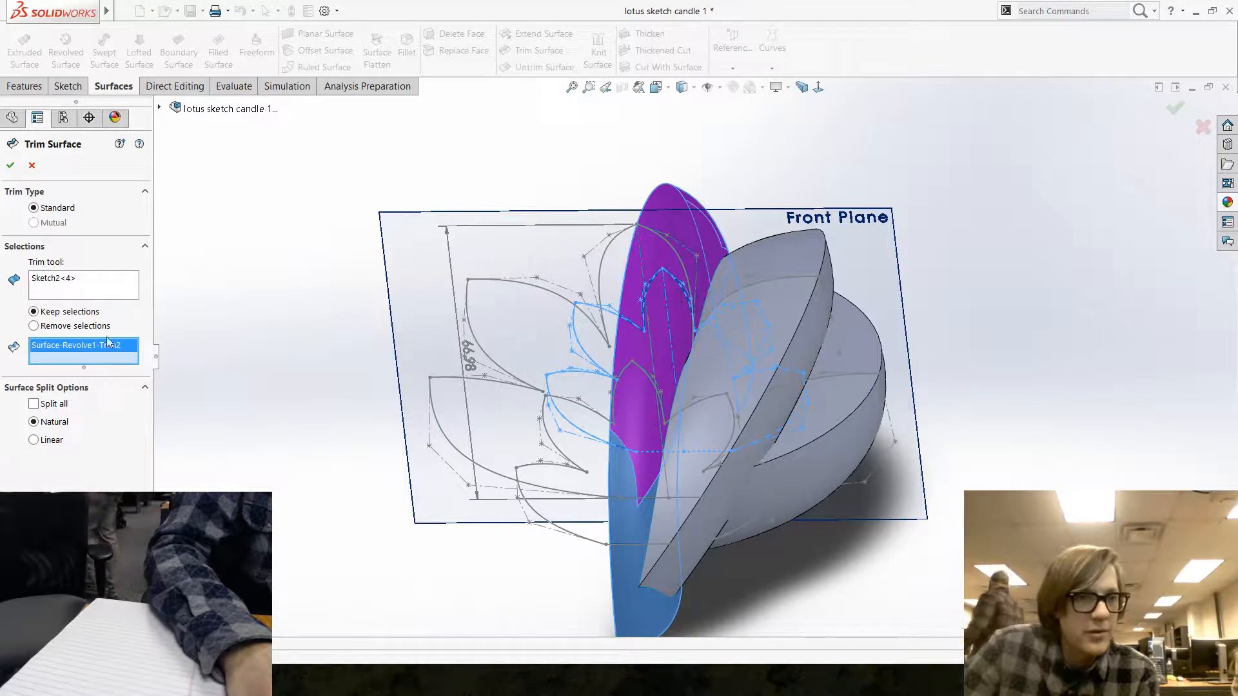
pyautogui.rightClick(100, 290)
pyautogui.click(135, 298)
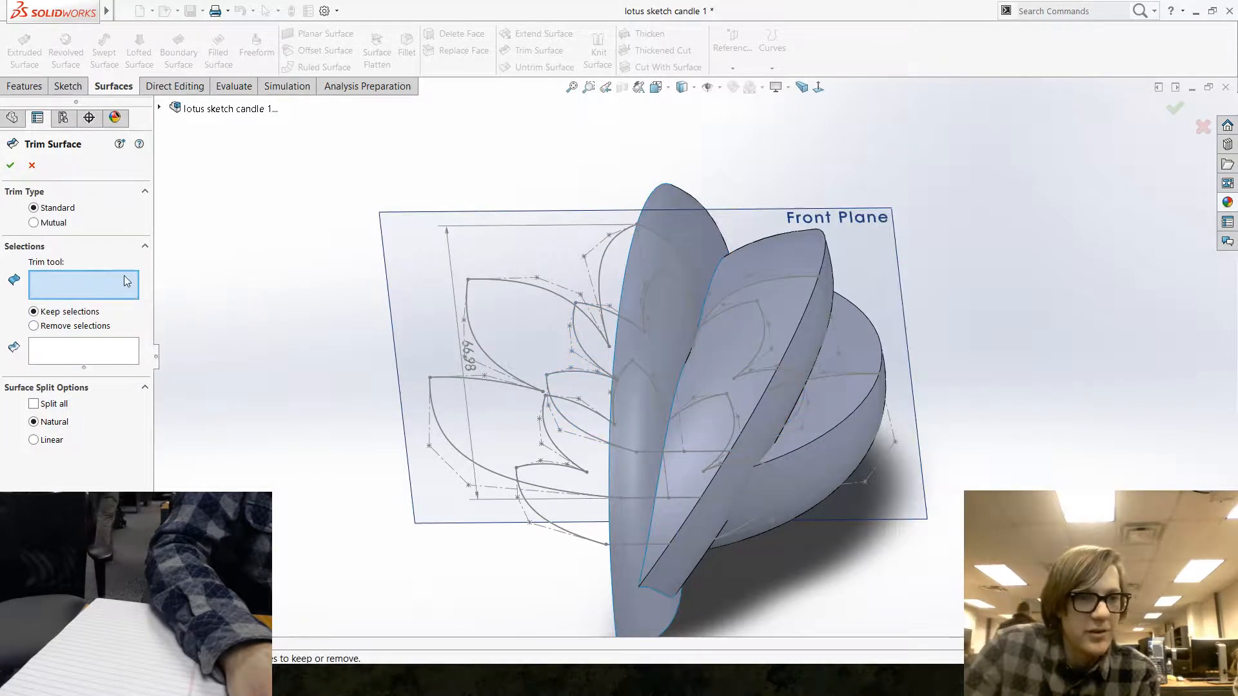
pyautogui.click(669, 226)
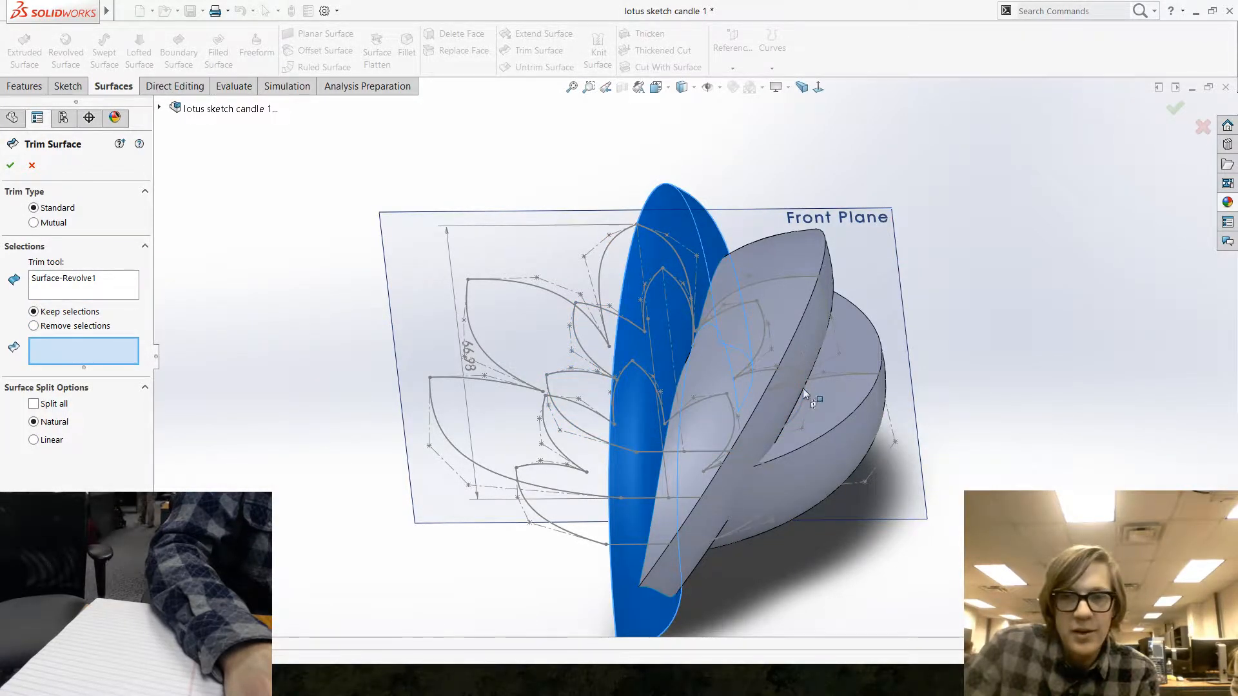
pyautogui.click(834, 412)
pyautogui.press('Return')
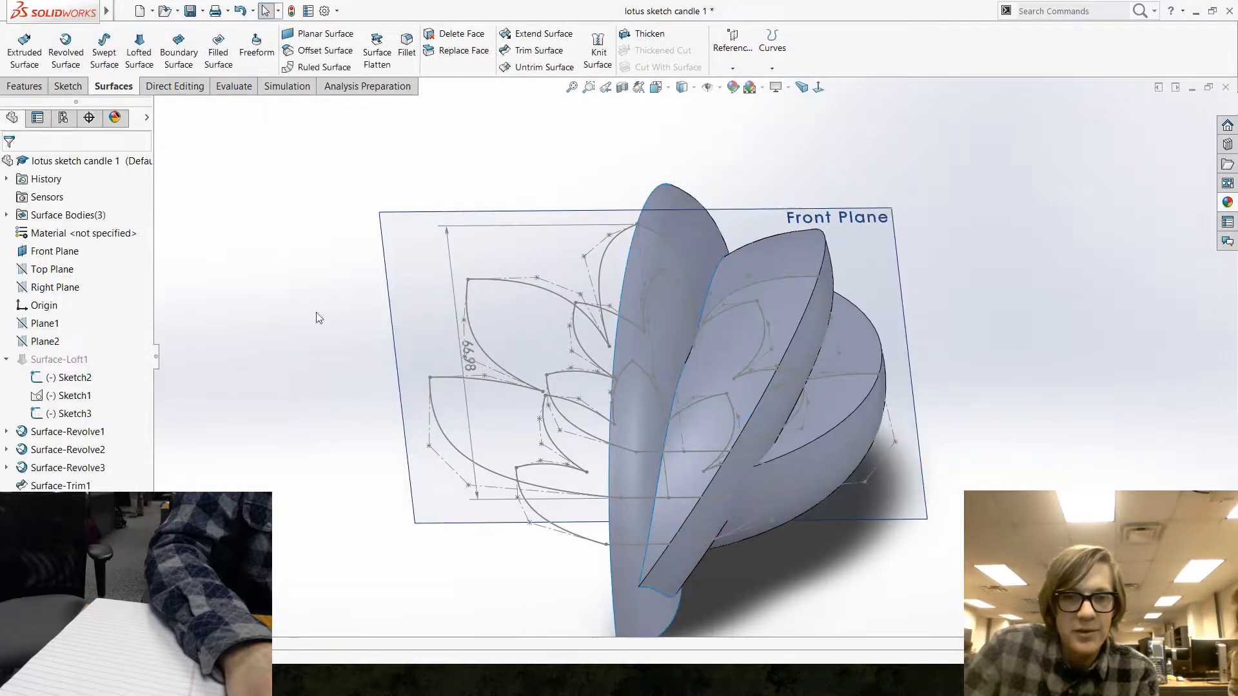
# Trim the petal surfaces with the lower side petal (Surface-Trim2) as the trim tool, removing the selected overlapping pieces on both sides.
pyautogui.moveTo(316, 317); pyautogui.dragTo(293, 232, button='middle')
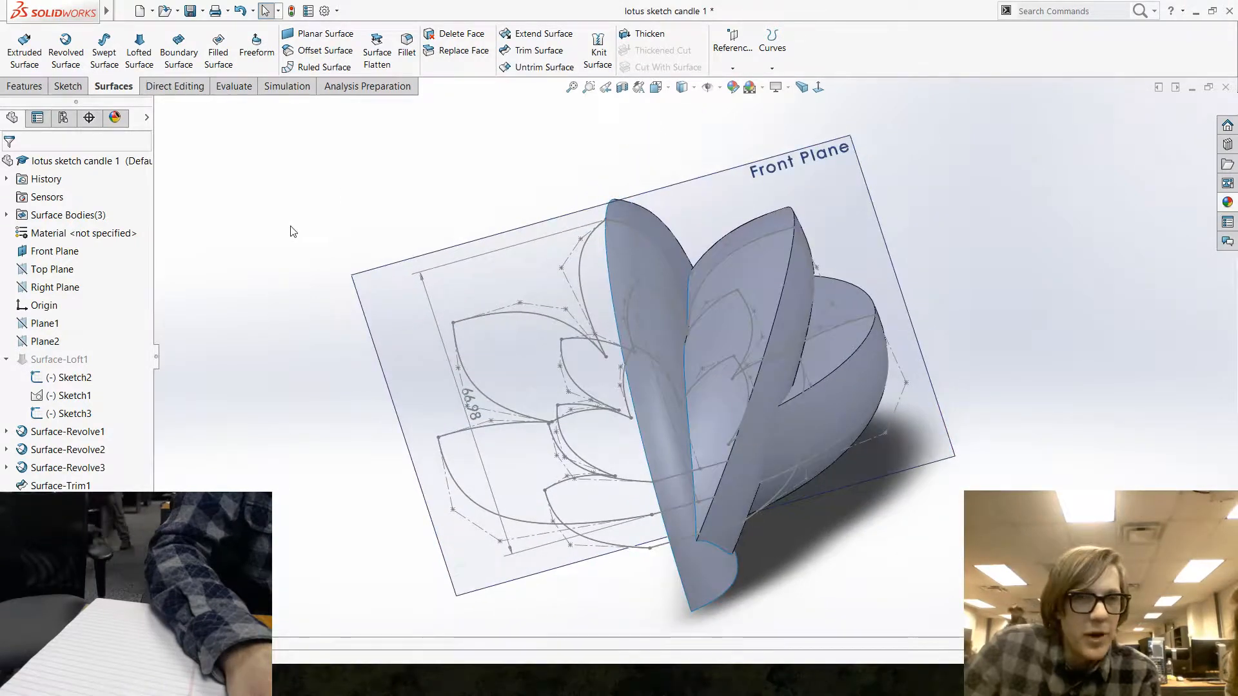
pyautogui.click(523, 51)
pyautogui.click(842, 399)
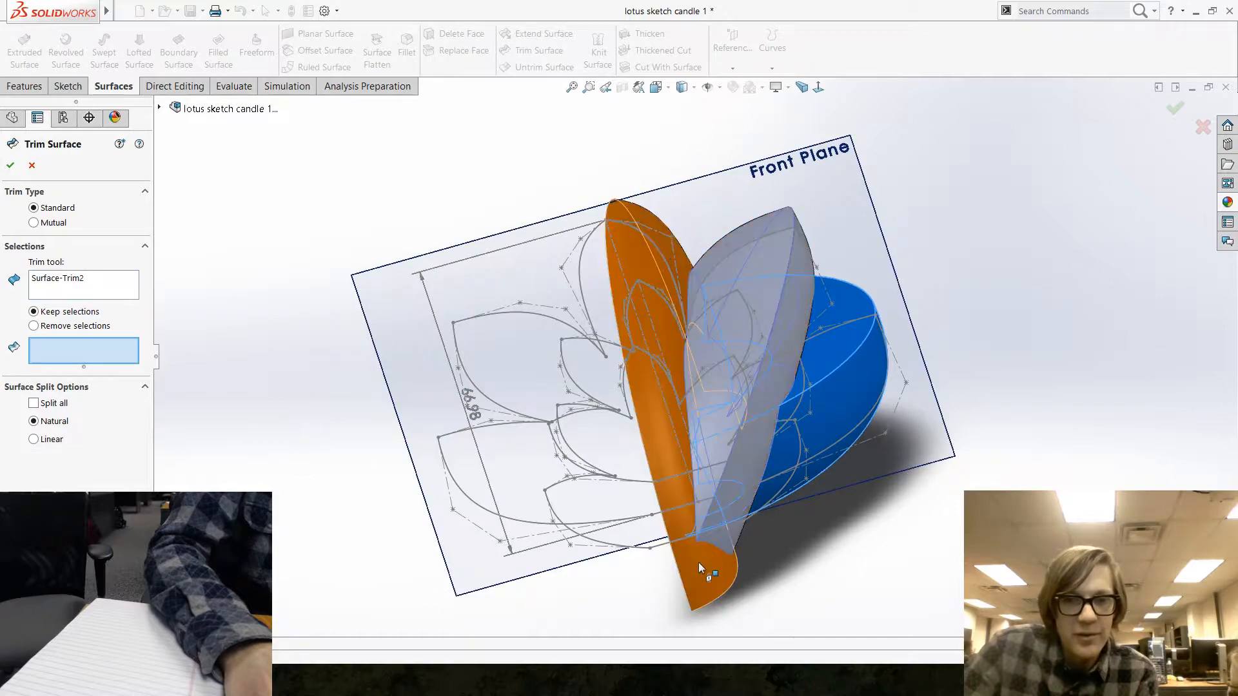
pyautogui.moveTo(698, 563); pyautogui.dragTo(551, 534, button='middle')
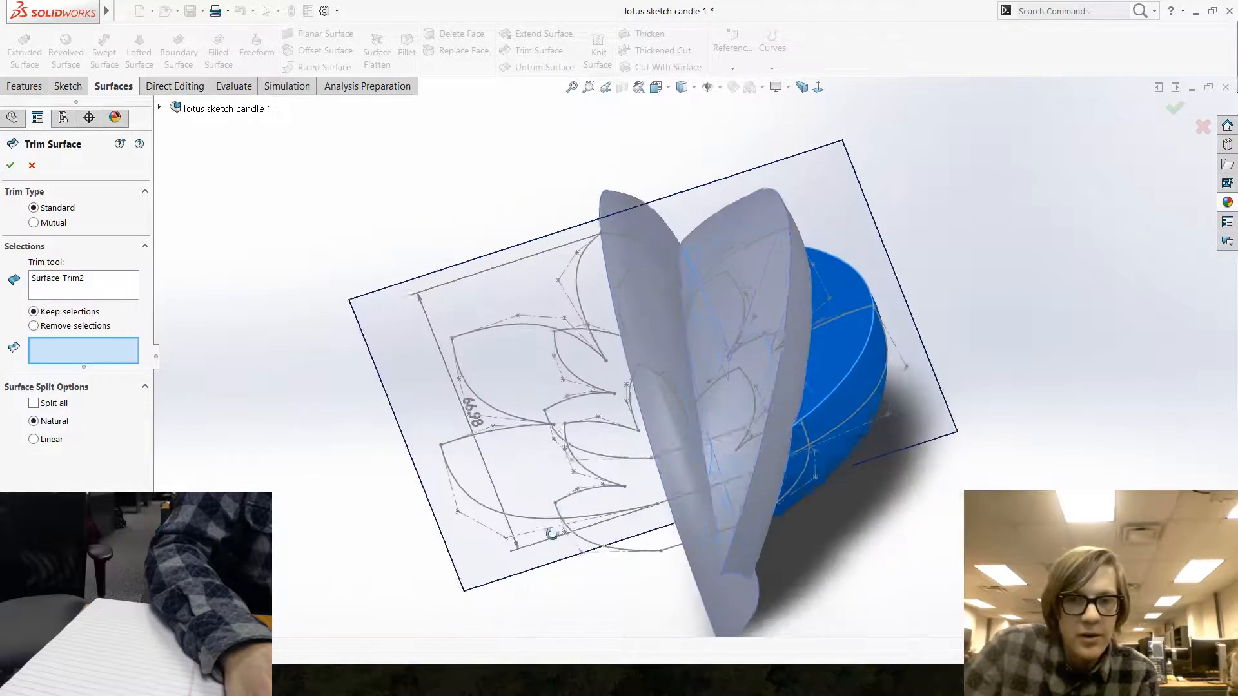
pyautogui.moveTo(676, 357)
pyautogui.mouseDown(button='middle')
pyautogui.moveTo(751, 284)
pyautogui.moveTo(748, 326)
pyautogui.moveTo(564, 199)
pyautogui.moveTo(482, 287)
pyautogui.moveTo(730, 282)
pyautogui.moveTo(716, 326)
pyautogui.moveTo(741, 361)
pyautogui.moveTo(548, 379)
pyautogui.moveTo(534, 314)
pyautogui.moveTo(532, 445)
pyautogui.moveTo(756, 422)
pyautogui.moveTo(558, 590)
pyautogui.moveTo(883, 480)
pyautogui.mouseUp(button='middle')
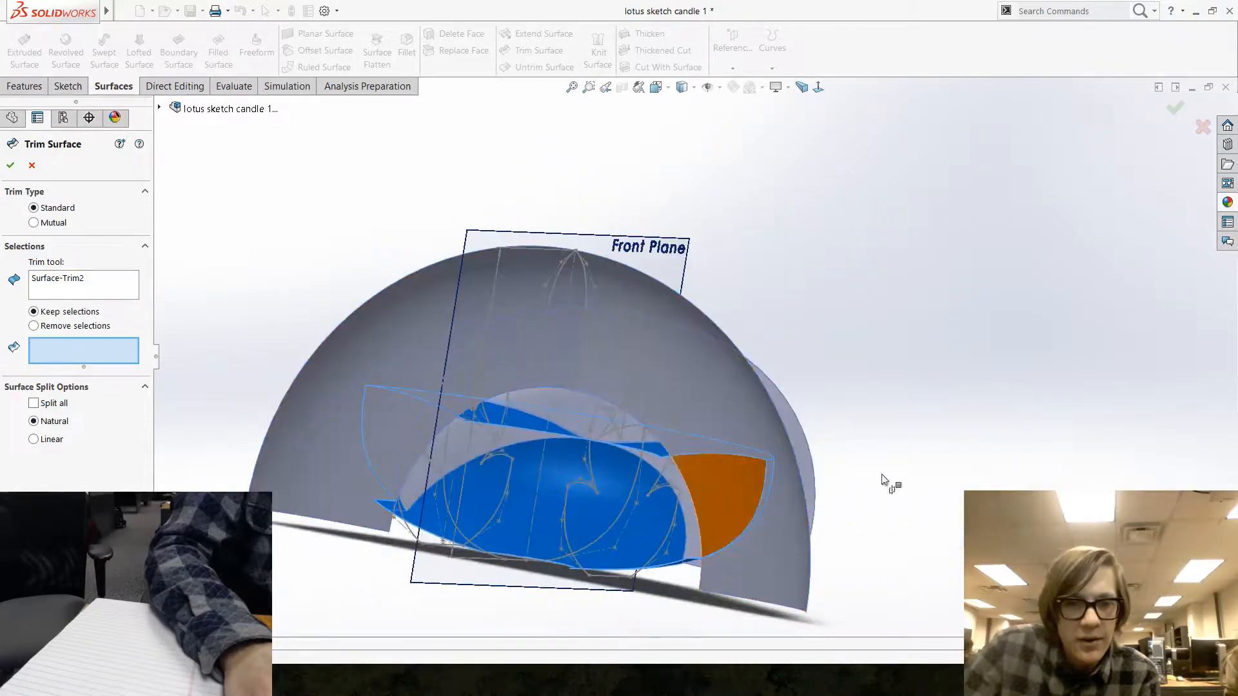
pyautogui.moveTo(798, 514); pyautogui.dragTo(768, 494, button='middle')
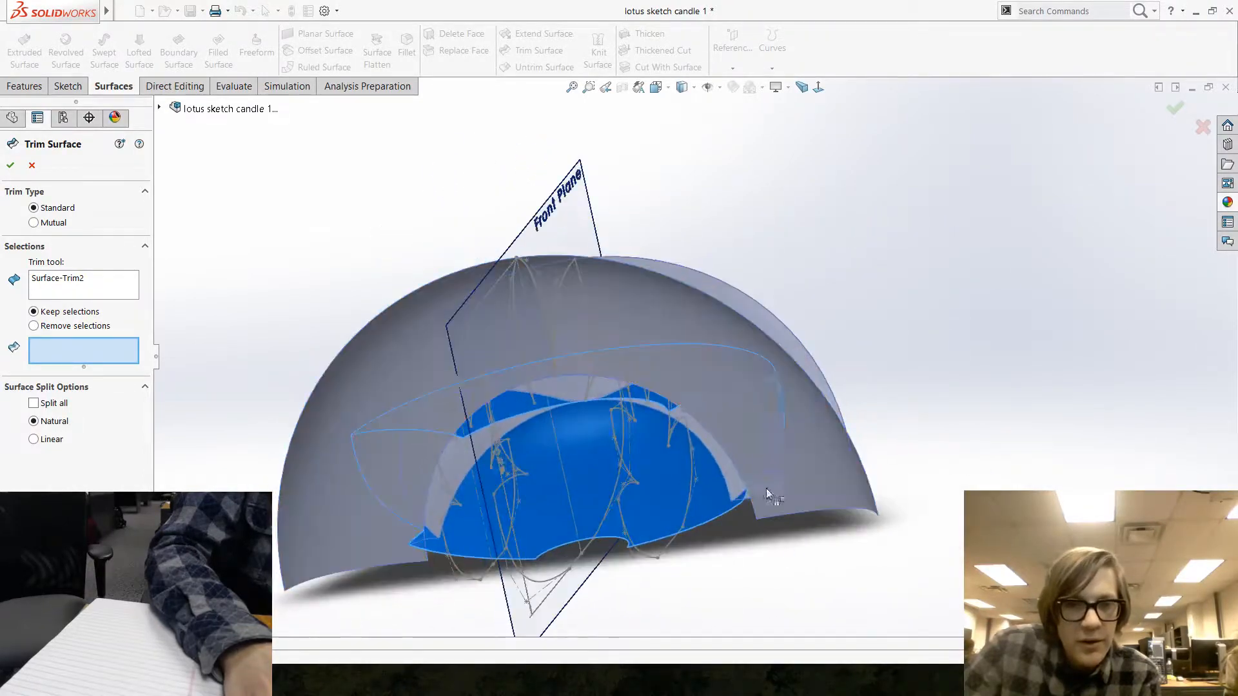
pyautogui.click(79, 328)
pyautogui.click(762, 430)
pyautogui.click(412, 463)
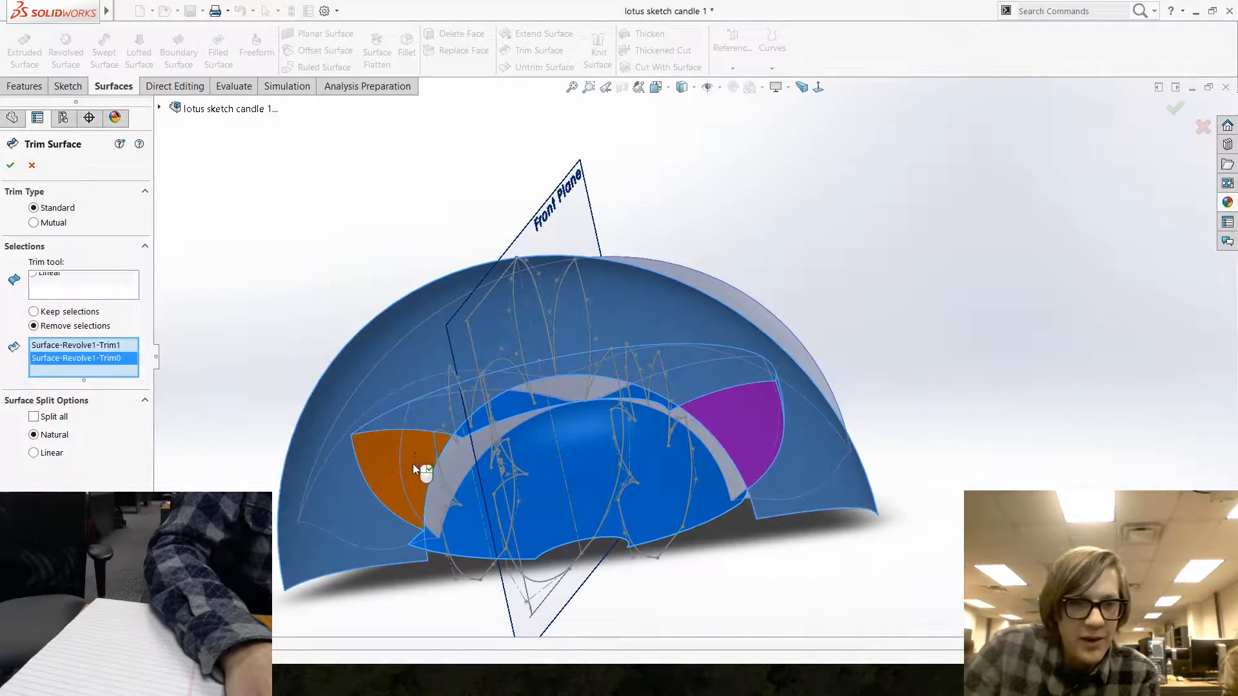
pyautogui.moveTo(552, 517); pyautogui.dragTo(687, 488, button='middle')
pyautogui.click(496, 487)
pyautogui.click(687, 488)
pyautogui.moveTo(630, 458); pyautogui.dragTo(580, 445, button='middle')
pyautogui.click(11, 166)
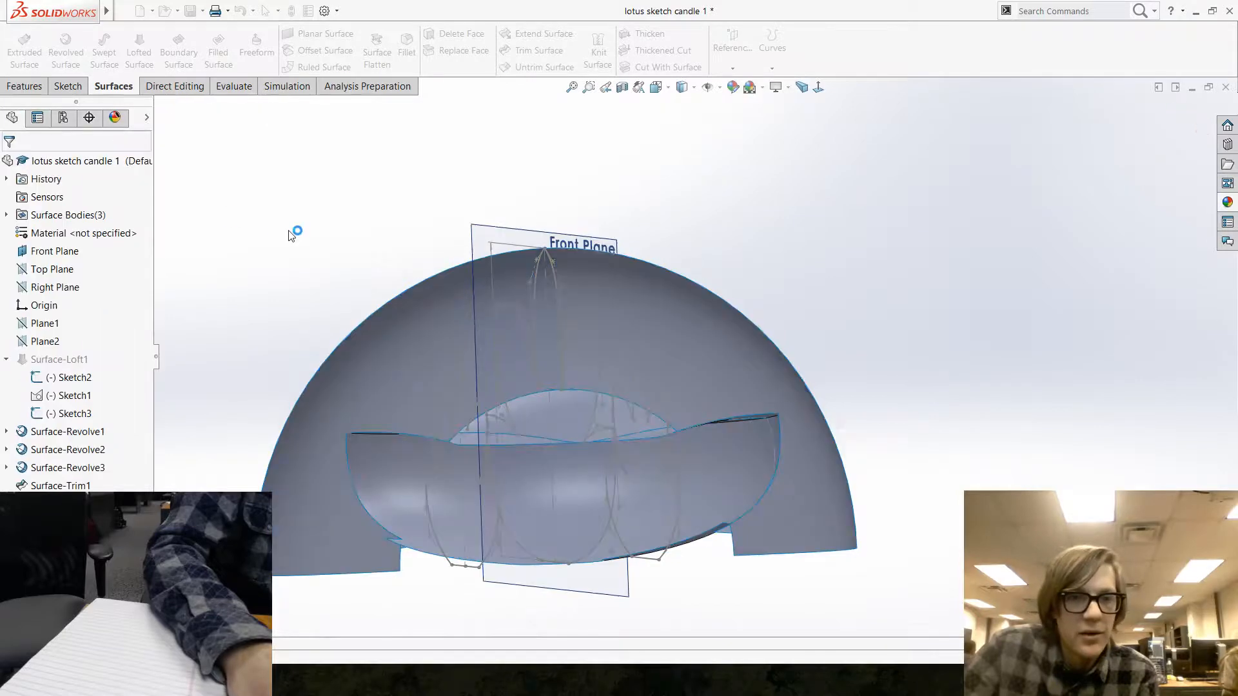
# Trim the petals with Surface-Trim3 as the trim tool, removing pieces Surface-Trim3-Trim1, Surface-Trim3-Trim0, Surface-Trim2-Trim2 and Surface-Trim2-Trim0.
pyautogui.click(535, 51)
pyautogui.moveTo(451, 426); pyautogui.dragTo(330, 454, button='middle')
pyautogui.click(681, 379)
pyautogui.moveTo(696, 365); pyautogui.dragTo(682, 401, button='middle')
pyautogui.click(397, 412)
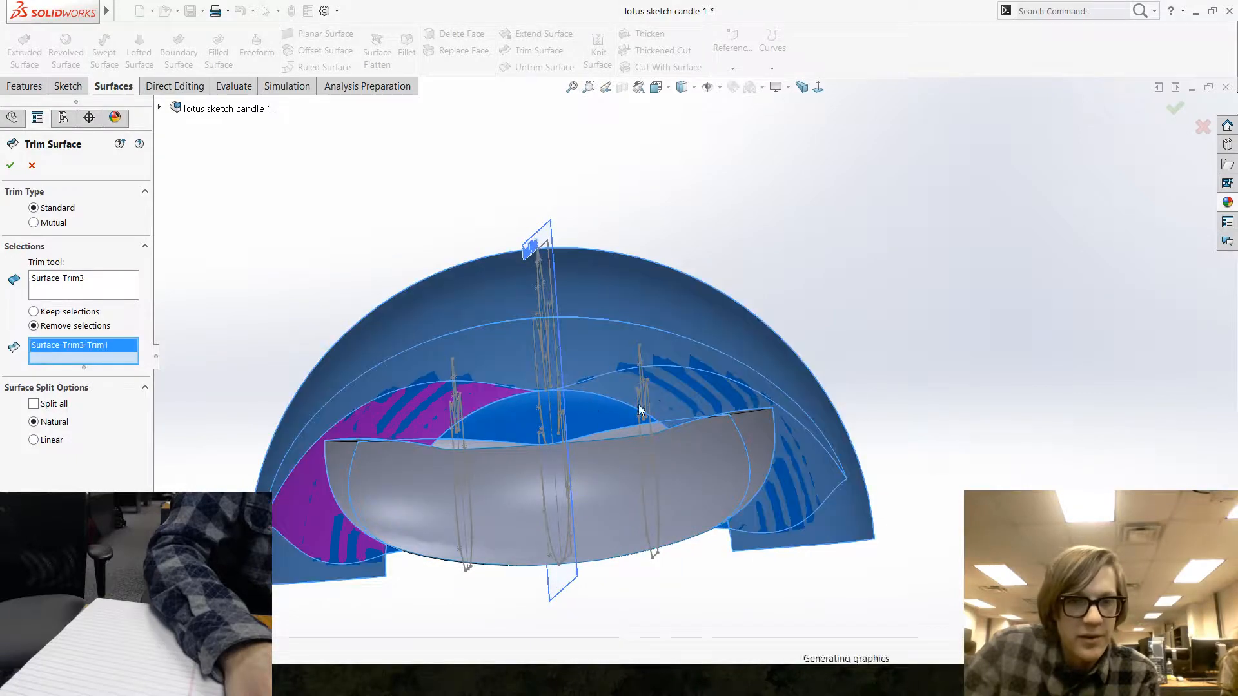
pyautogui.click(672, 407)
pyautogui.moveTo(665, 484); pyautogui.dragTo(415, 556, button='middle')
pyautogui.click(725, 405)
pyautogui.click(329, 528)
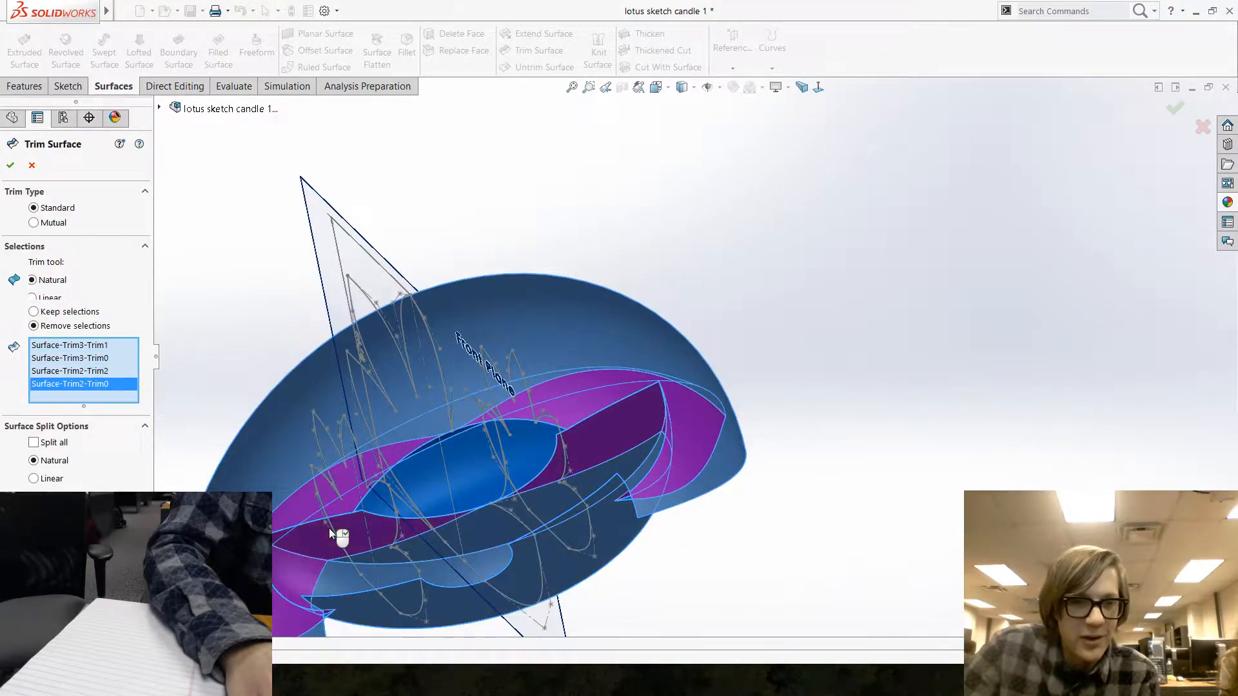
pyautogui.press('Return')
pyautogui.moveTo(490, 472)
pyautogui.mouseDown(button='middle')
pyautogui.moveTo(458, 552)
pyautogui.moveTo(646, 426)
pyautogui.moveTo(562, 473)
pyautogui.moveTo(647, 292)
pyautogui.moveTo(667, 489)
pyautogui.moveTo(846, 485)
pyautogui.moveTo(829, 509)
pyautogui.moveTo(609, 481)
pyautogui.moveTo(469, 522)
pyautogui.moveTo(671, 457)
pyautogui.moveTo(420, 559)
pyautogui.moveTo(428, 546)
pyautogui.mouseUp(button='middle')
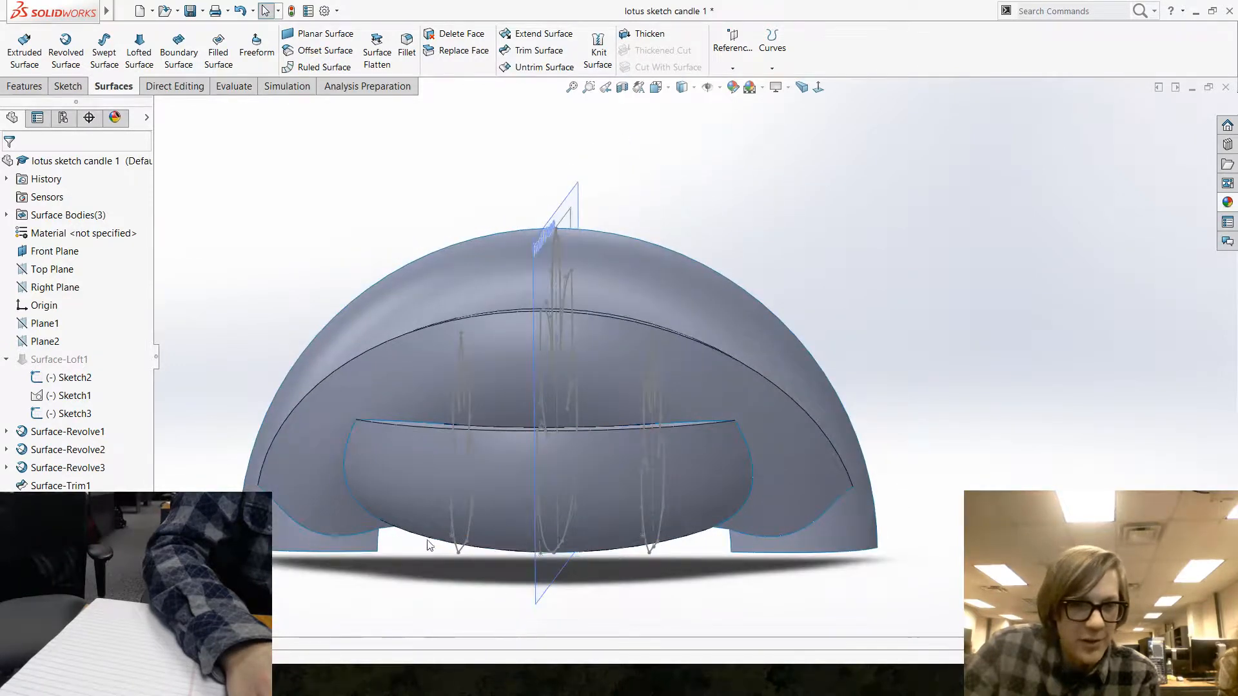
# Knit the lower side, upper side and central petal surfaces into one surface body, without merging entities.
pyautogui.moveTo(191, 334); pyautogui.dragTo(413, 271, button='middle')
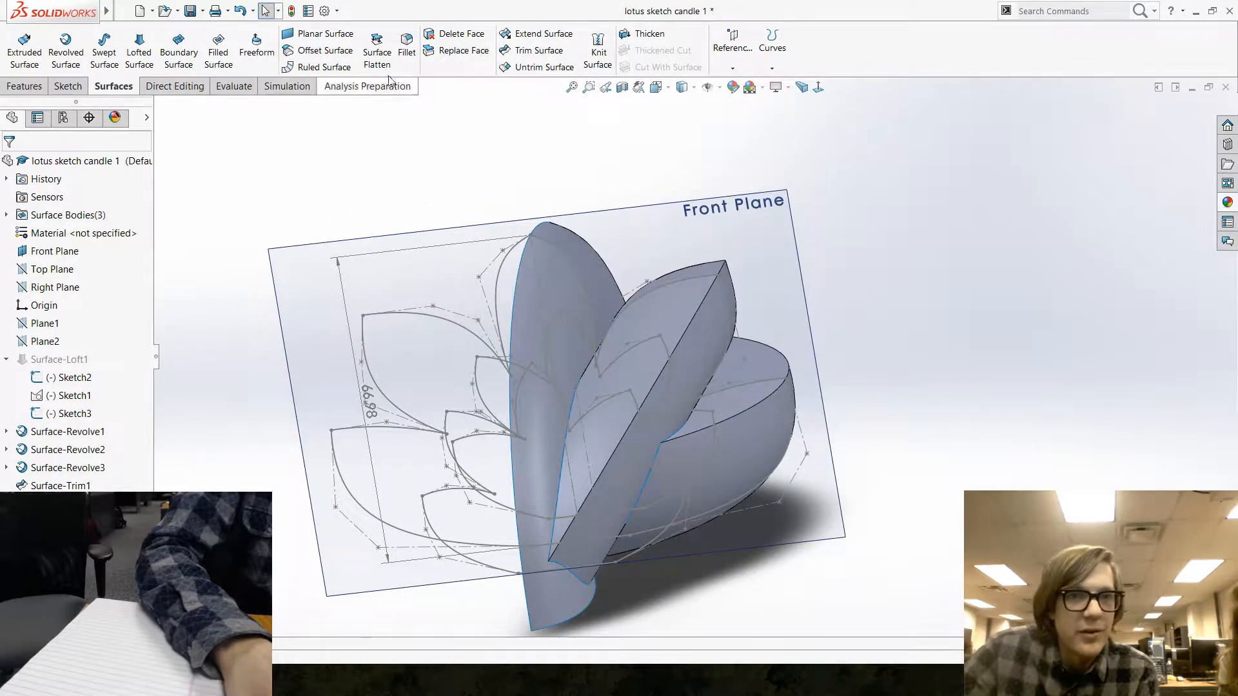
pyautogui.click(703, 483)
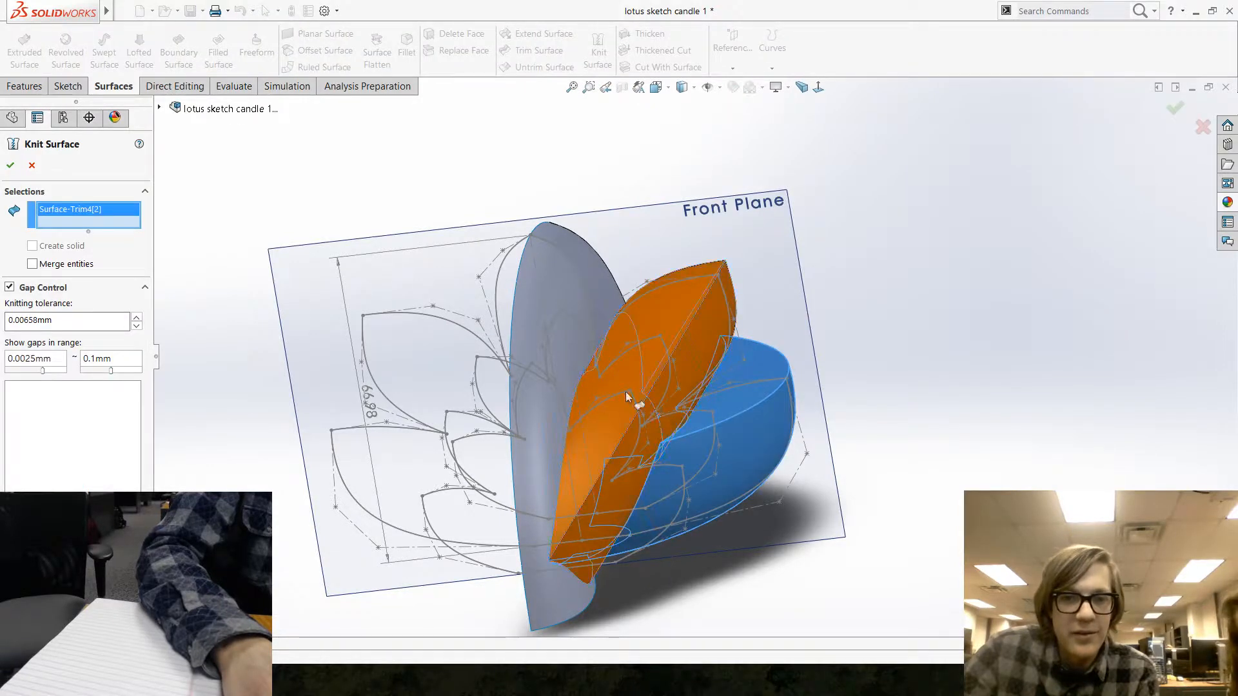
pyautogui.click(633, 396)
pyautogui.click(548, 346)
pyautogui.moveTo(467, 336); pyautogui.dragTo(476, 403, button='middle')
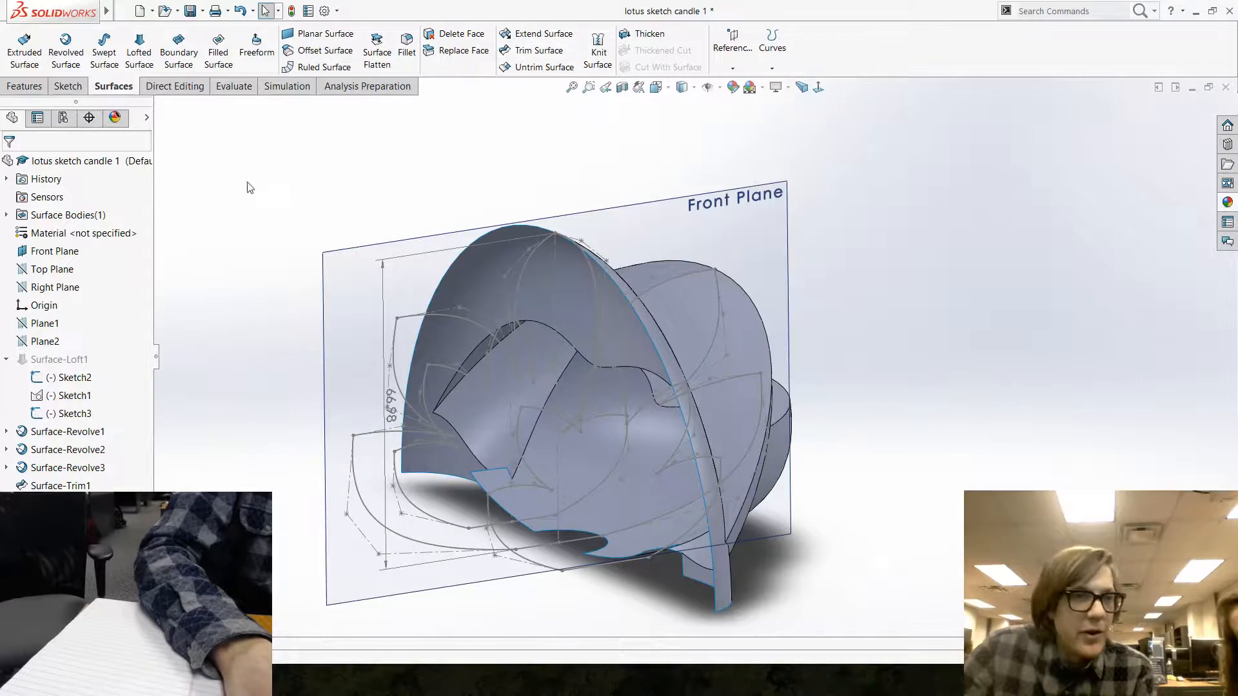
# Mirror the knitted petal surface body about the Right Plane, leaving Merge solids and Knit surfaces off.
pyautogui.click(175, 85)
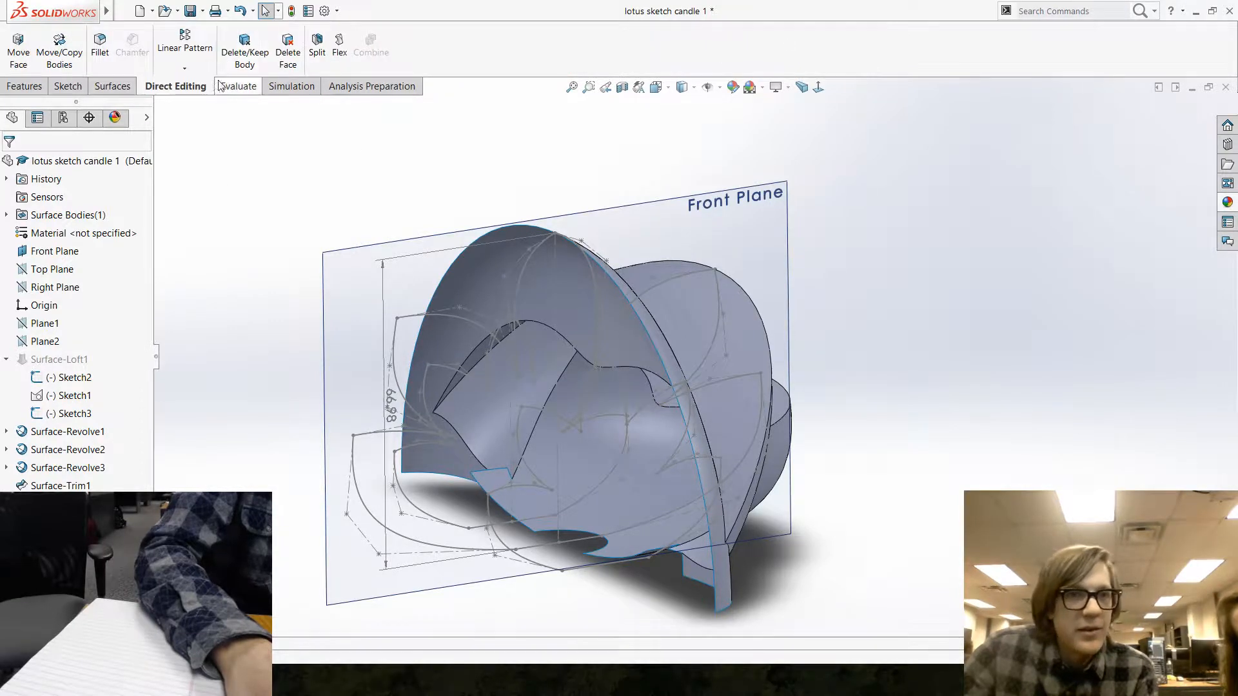
pyautogui.click(199, 71)
pyautogui.click(194, 114)
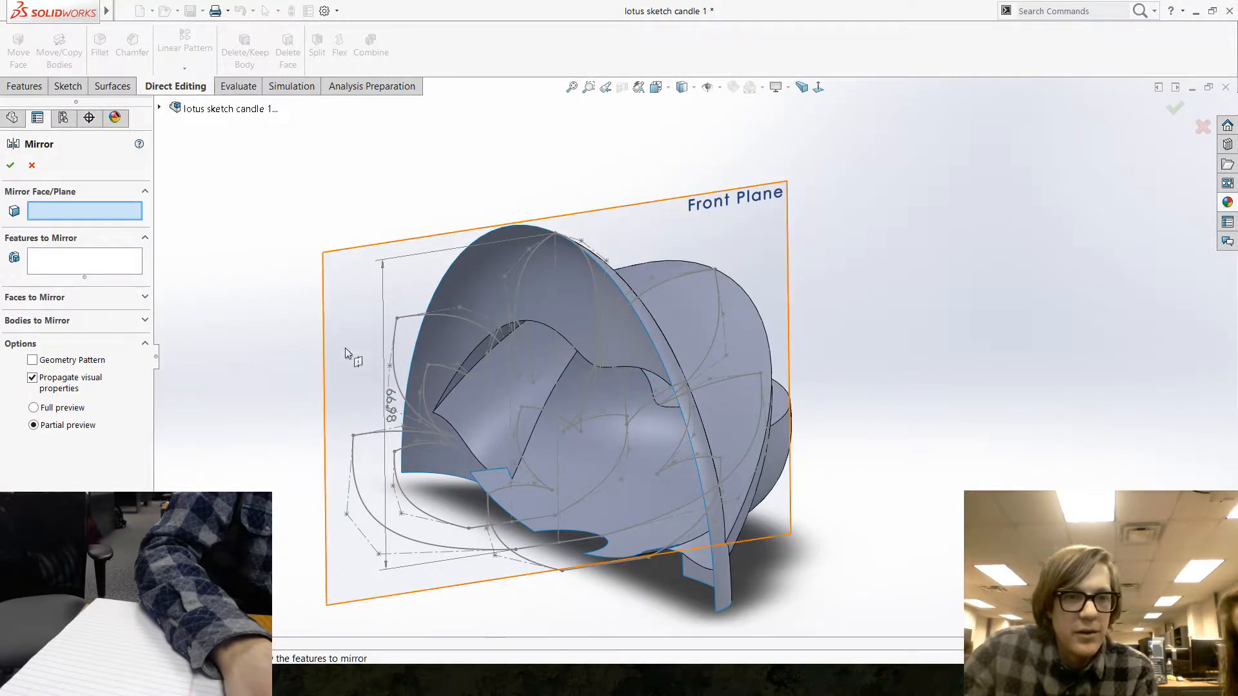
pyautogui.click(162, 109)
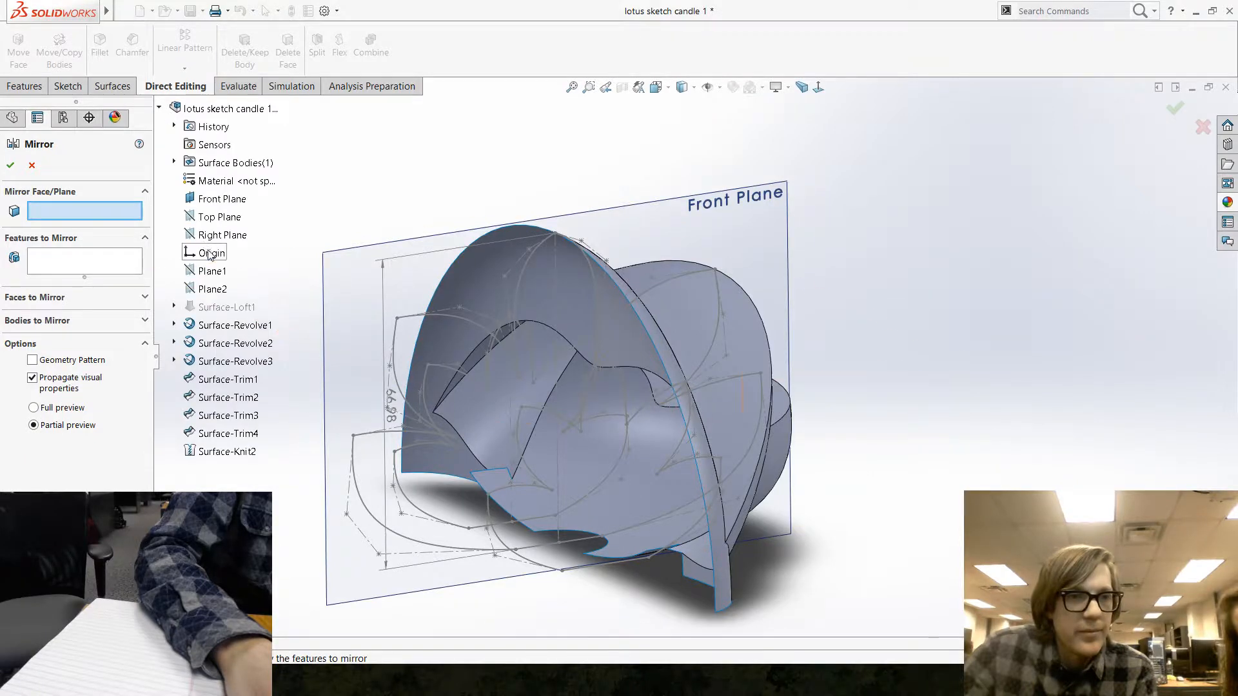
pyautogui.click(211, 236)
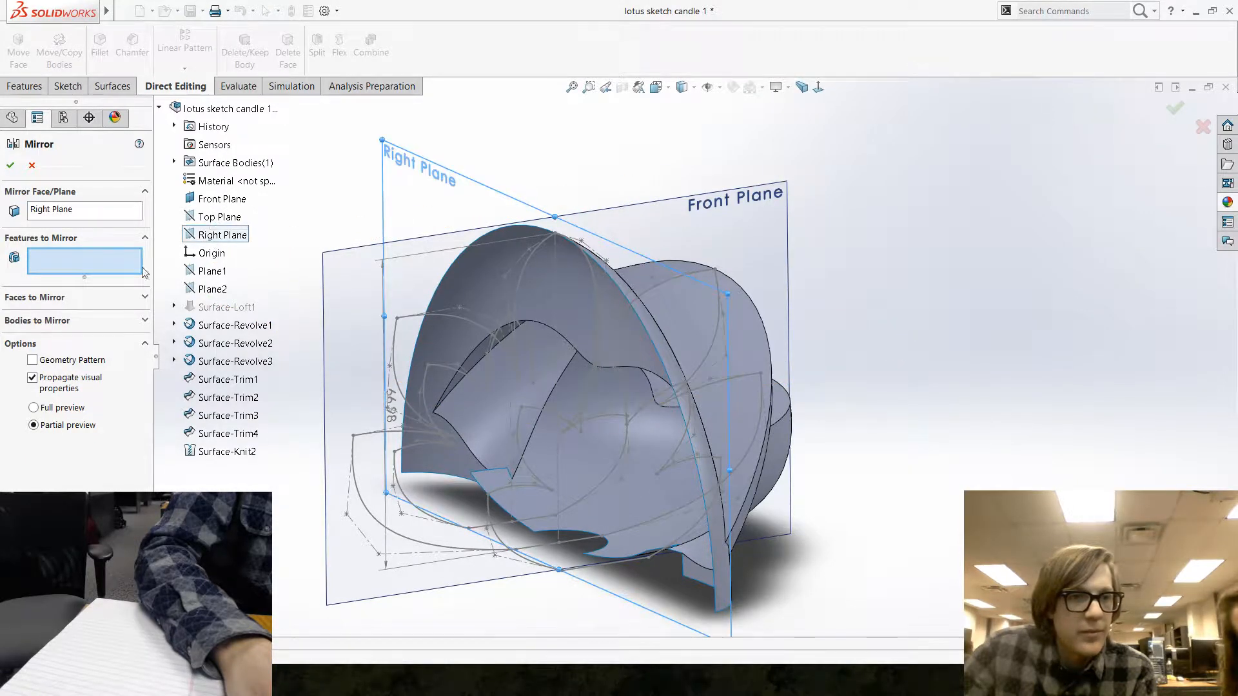
pyautogui.click(76, 322)
pyautogui.click(720, 339)
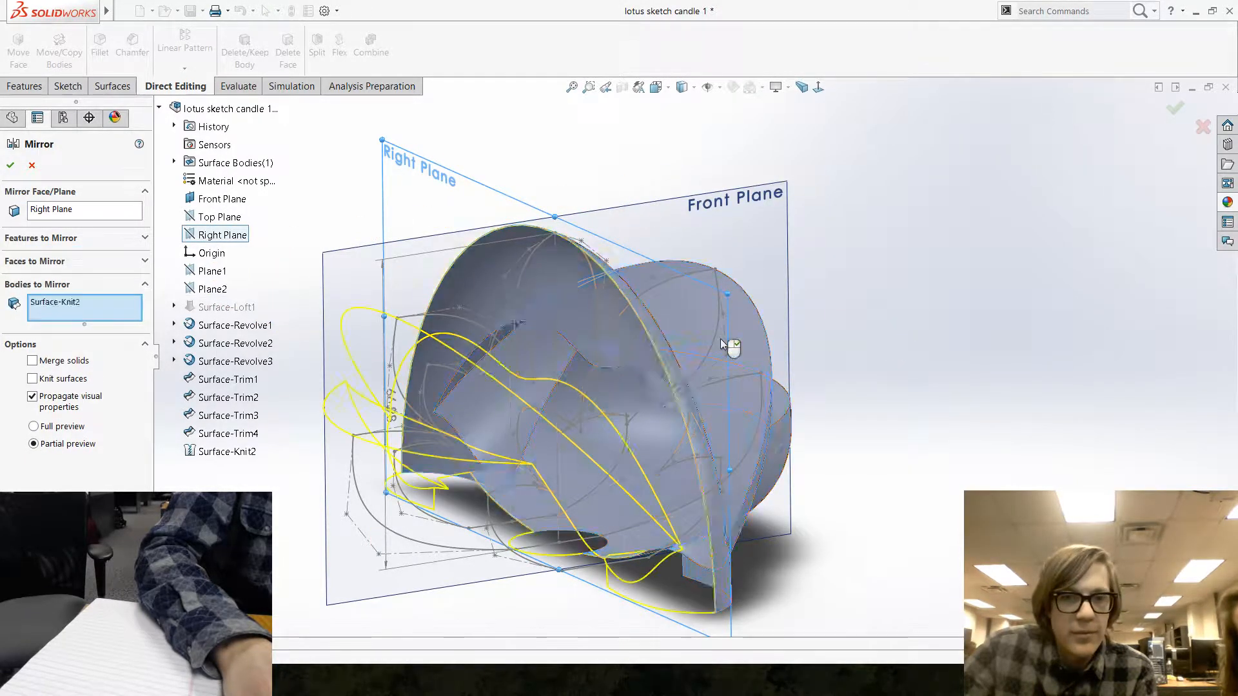
pyautogui.rightClick(721, 338)
pyautogui.moveTo(302, 222); pyautogui.dragTo(661, 561, button='middle')
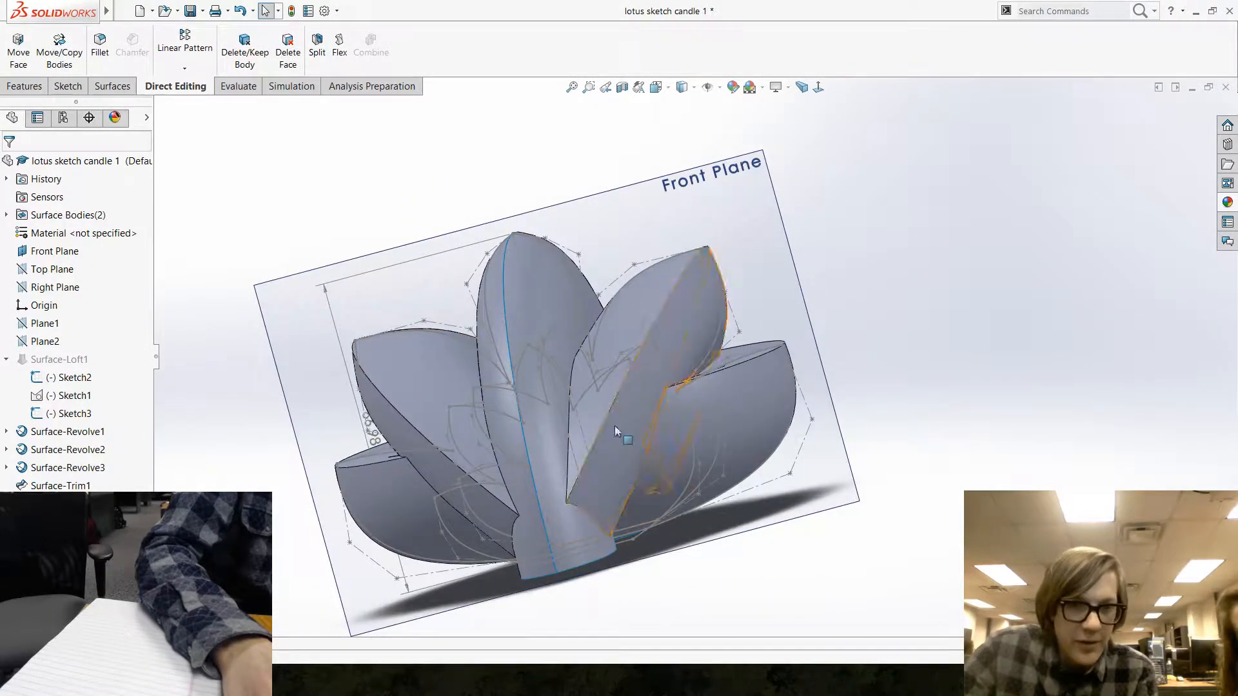
# Examine the mirrored lotus from underneath and around its base, checking how the petals meet.
pyautogui.moveTo(528, 422); pyautogui.dragTo(552, 481, button='middle')
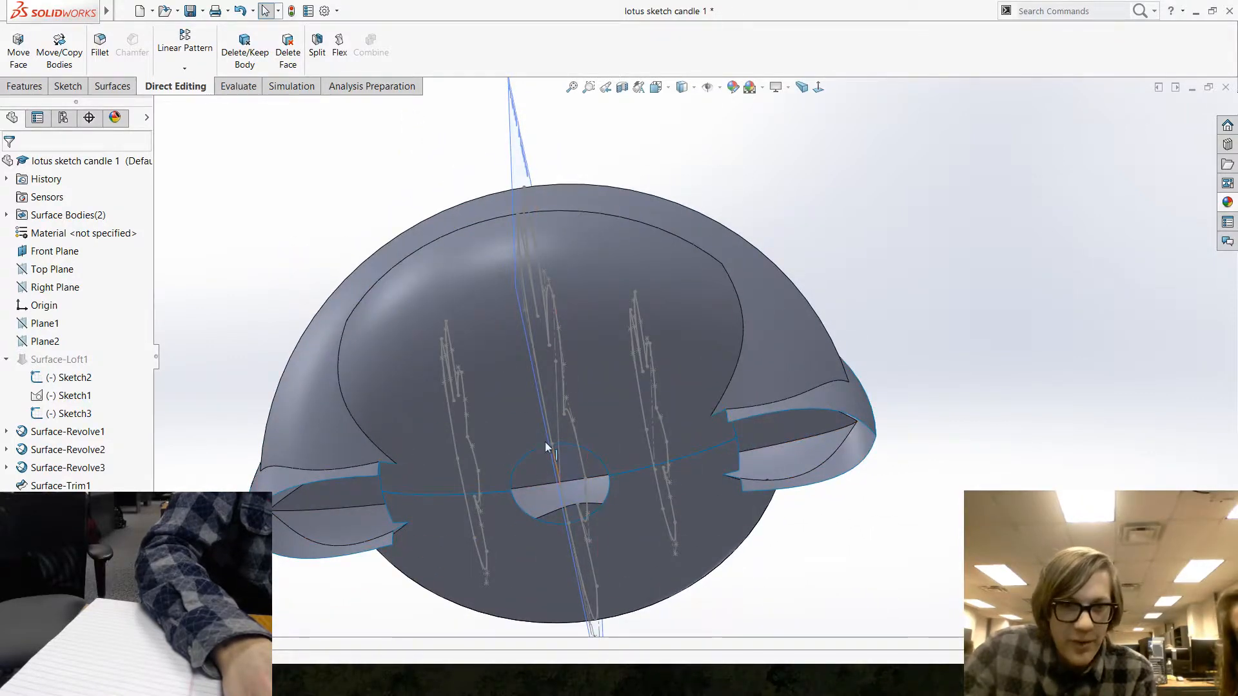
pyautogui.moveTo(486, 477); pyautogui.dragTo(436, 437, button='middle')
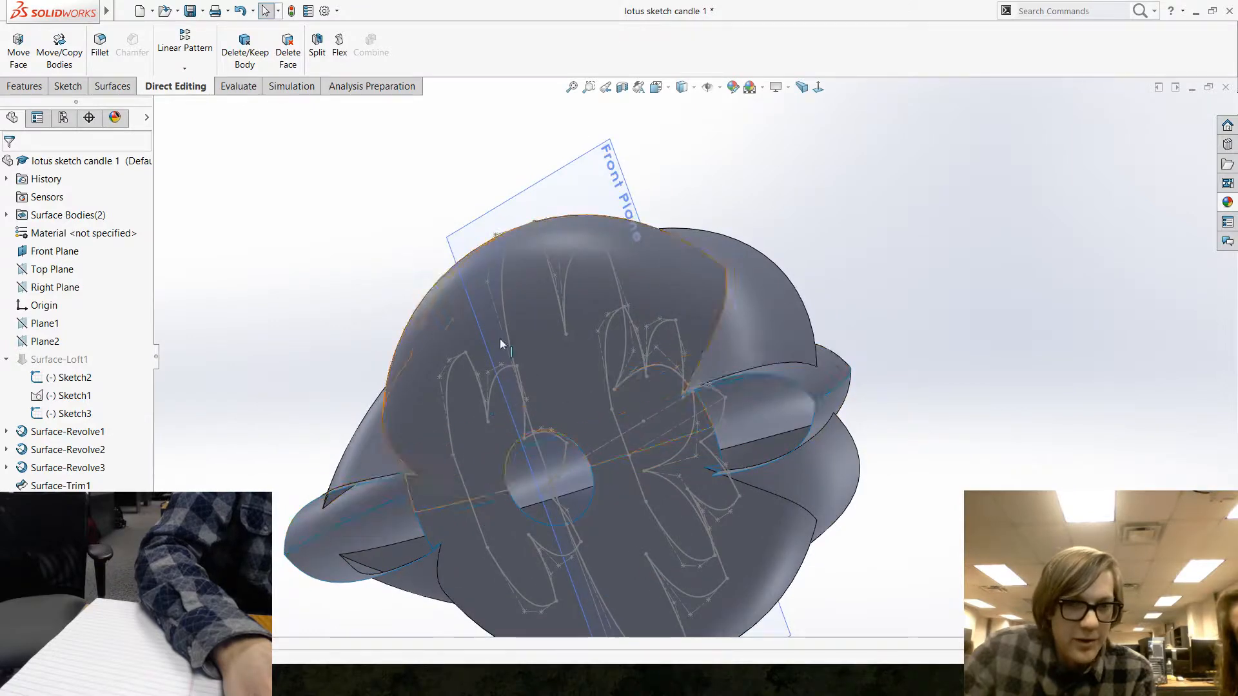
pyautogui.moveTo(501, 338); pyautogui.dragTo(666, 592, button='middle')
pyautogui.scroll(5, 530, 316)
pyautogui.scroll(-1, 530, 316)
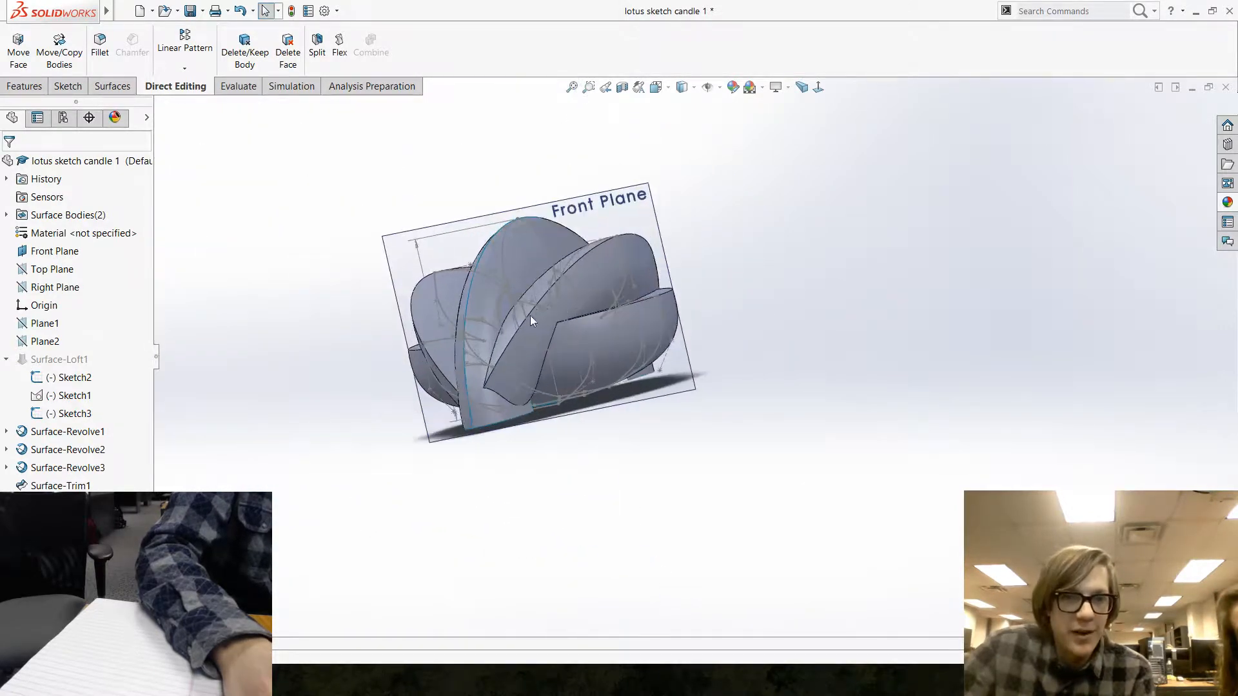
pyautogui.moveTo(530, 316); pyautogui.dragTo(565, 437, button='middle')
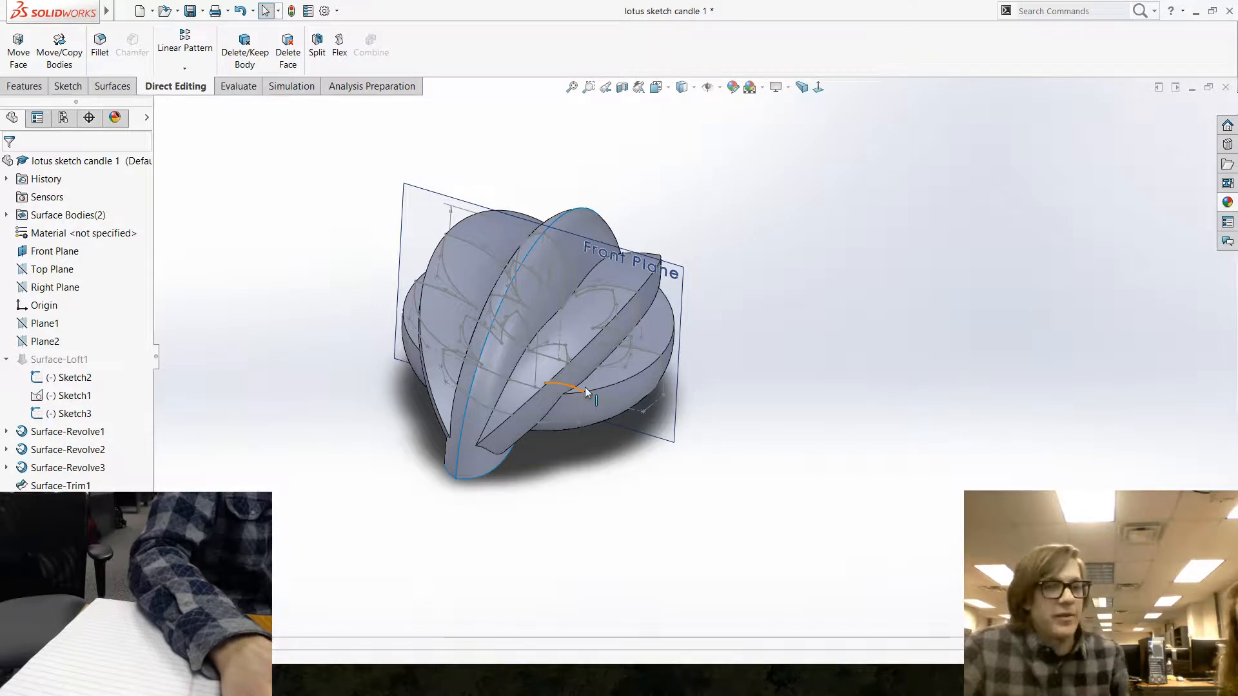
pyautogui.moveTo(563, 285); pyautogui.dragTo(462, 303, button='middle')
pyautogui.scroll(-5, 522, 409)
pyautogui.moveTo(641, 417)
pyautogui.mouseDown(button='middle')
pyautogui.moveTo(519, 330)
pyautogui.moveTo(527, 372)
pyautogui.moveTo(651, 413)
pyautogui.mouseUp(button='middle')
pyautogui.scroll(5, 773, 438)
pyautogui.scroll(-3, 741, 478)
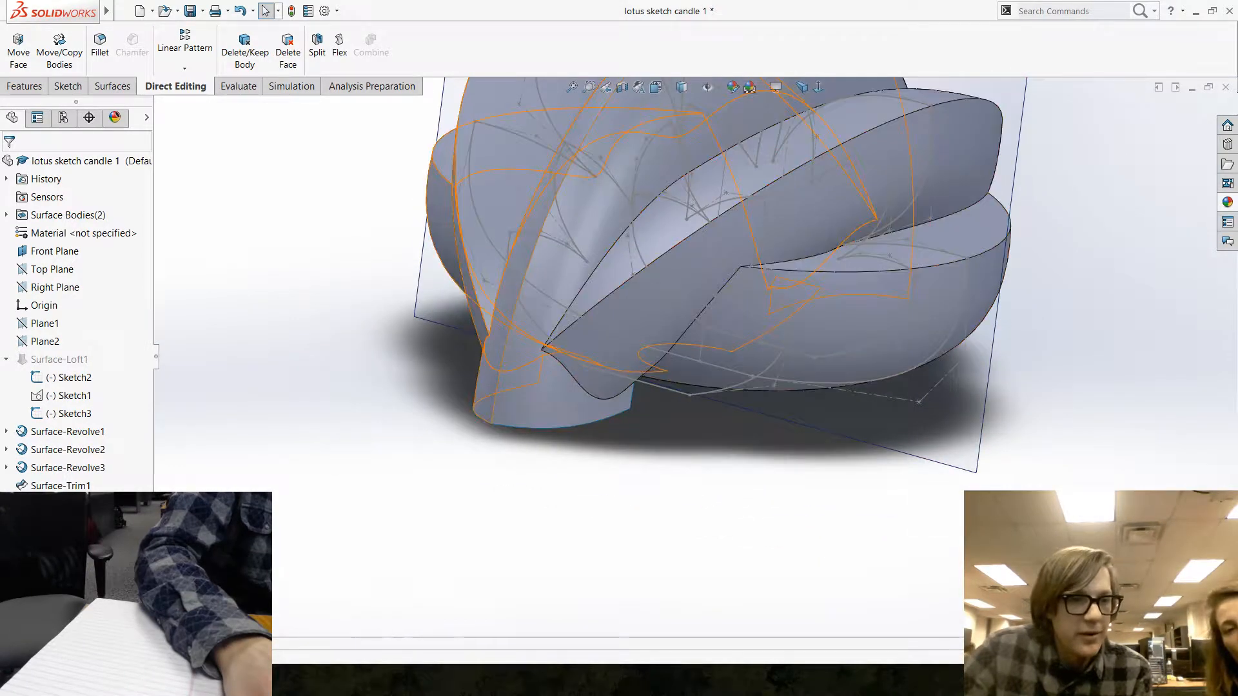
# Delete the Mirror1 and Surface-Knit2 features.
pyautogui.click(50, 504)
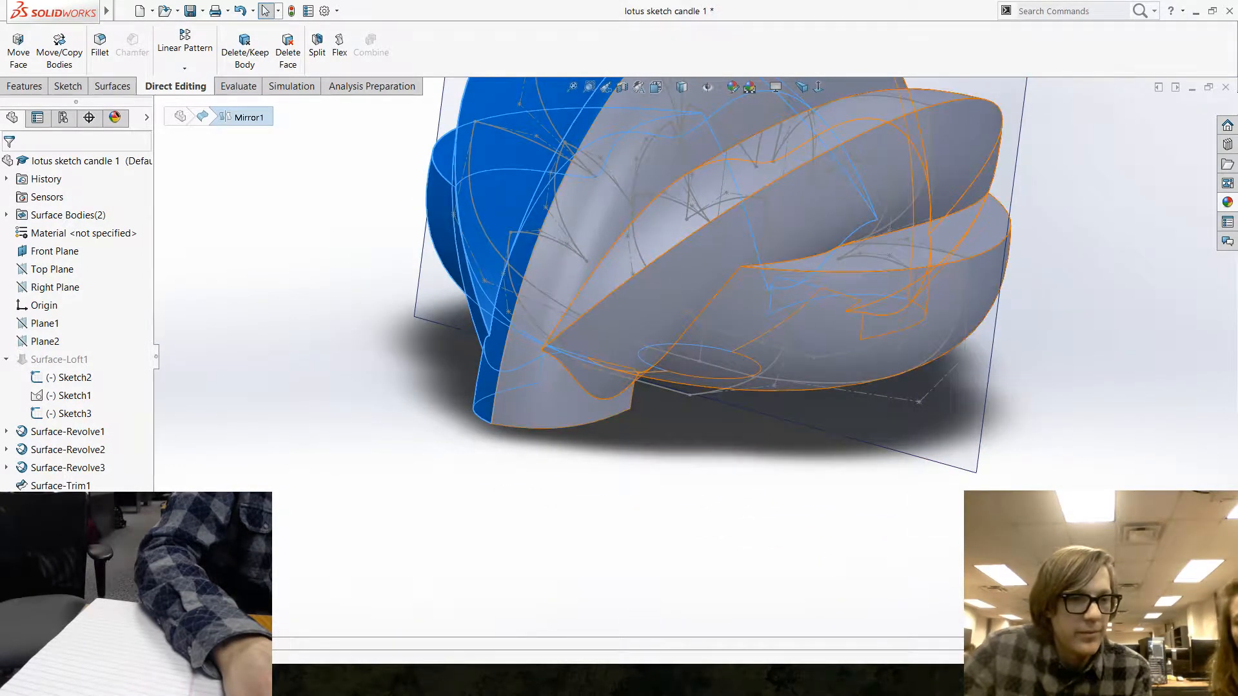
pyautogui.click(97, 529)
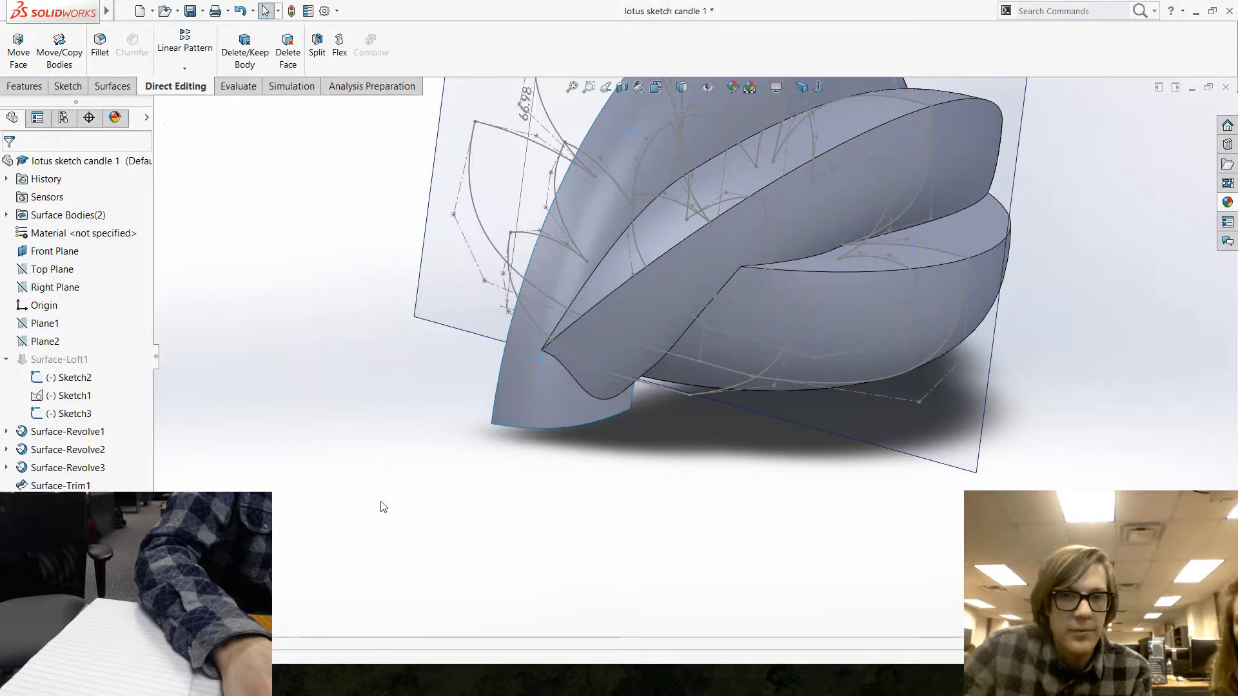
pyautogui.click(61, 541)
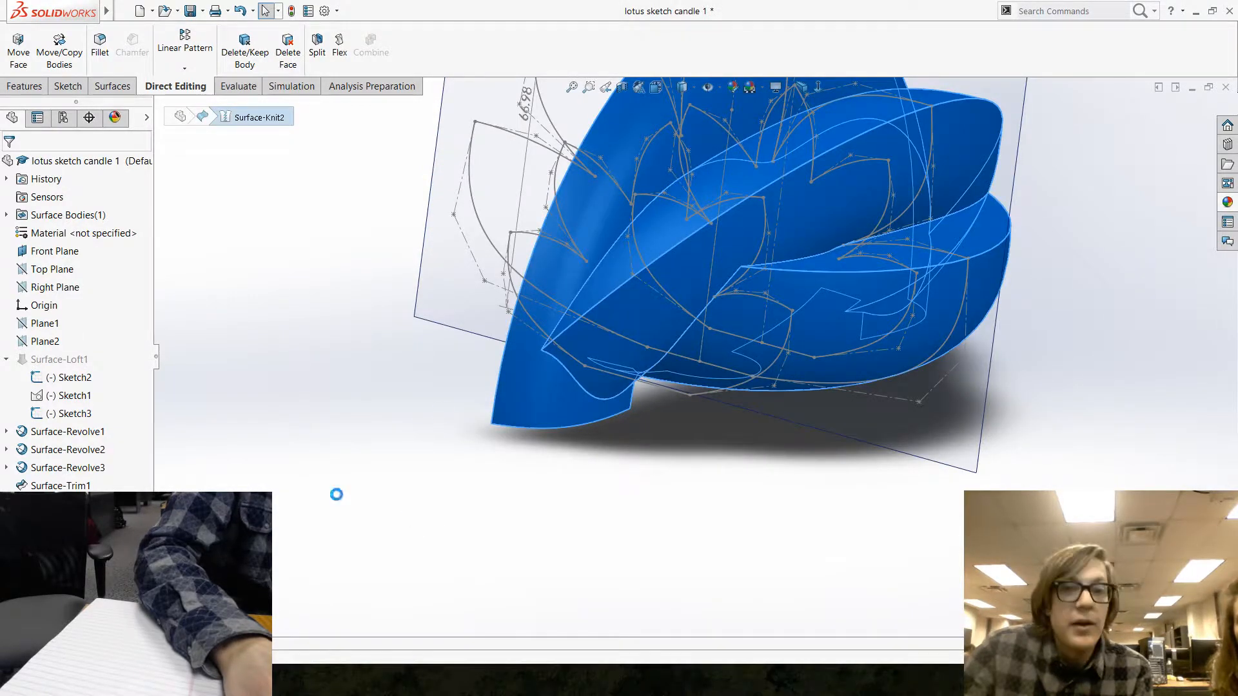
pyautogui.moveTo(724, 351); pyautogui.dragTo(621, 346, button='middle')
pyautogui.scroll(5, 764, 389)
pyautogui.scroll(-3, 646, 389)
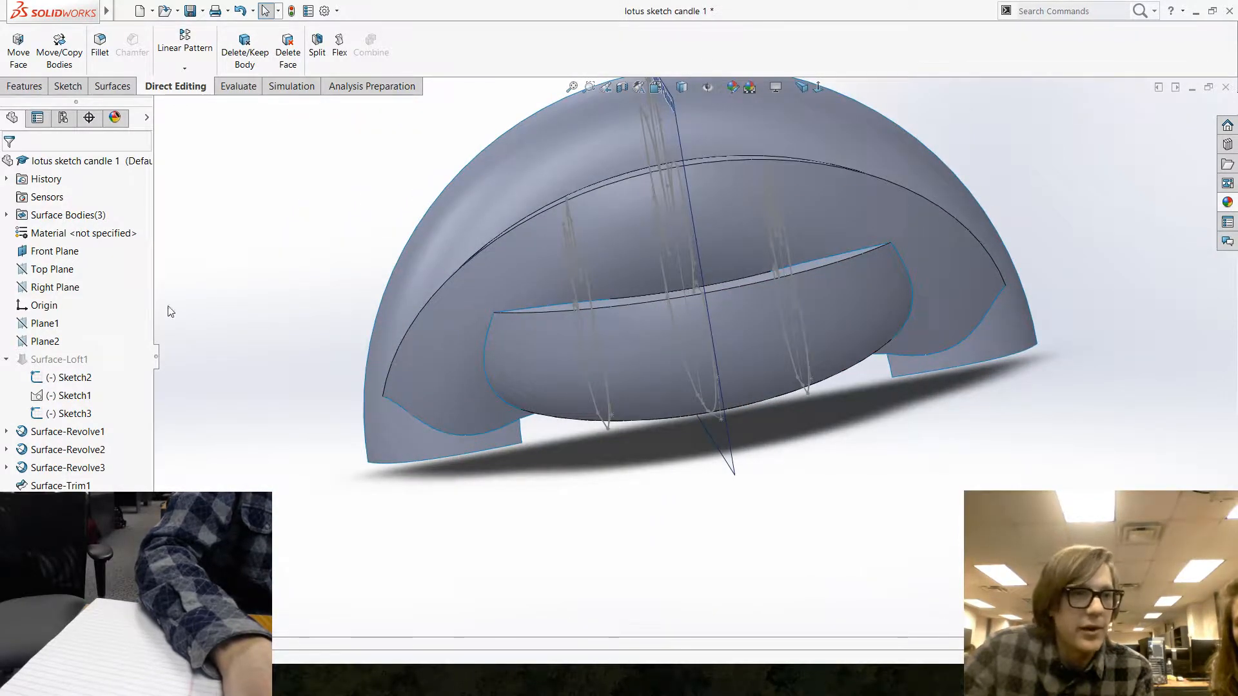
# Sketch a wide three-point arc on the Right Plane, spanning past both sides of the petals and bulging downward just below their base.
pyautogui.click(52, 275)
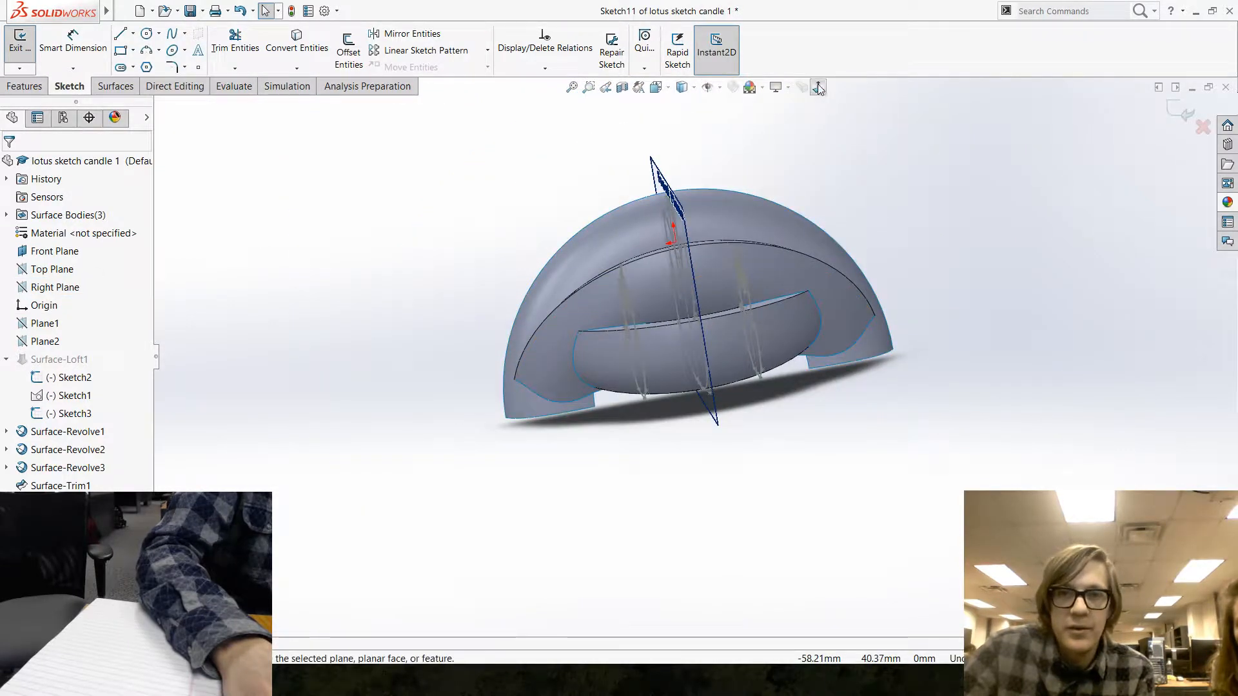
pyautogui.click(818, 88)
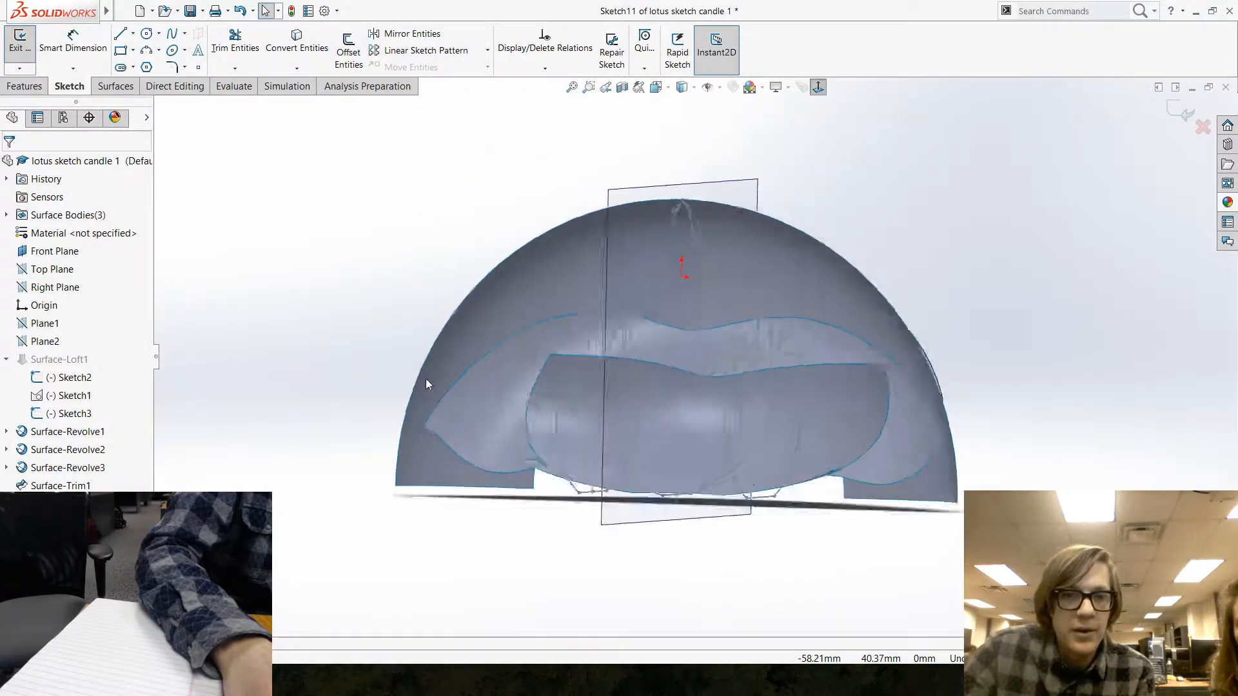
pyautogui.click(147, 51)
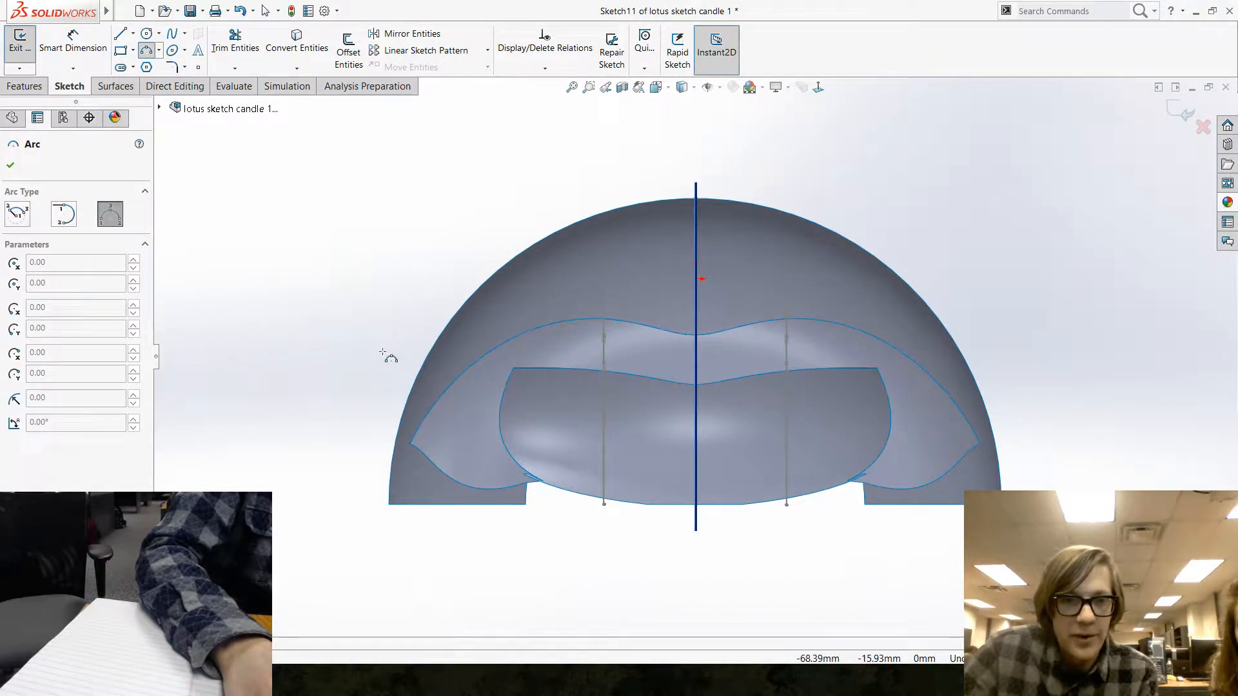
pyautogui.press('Escape')
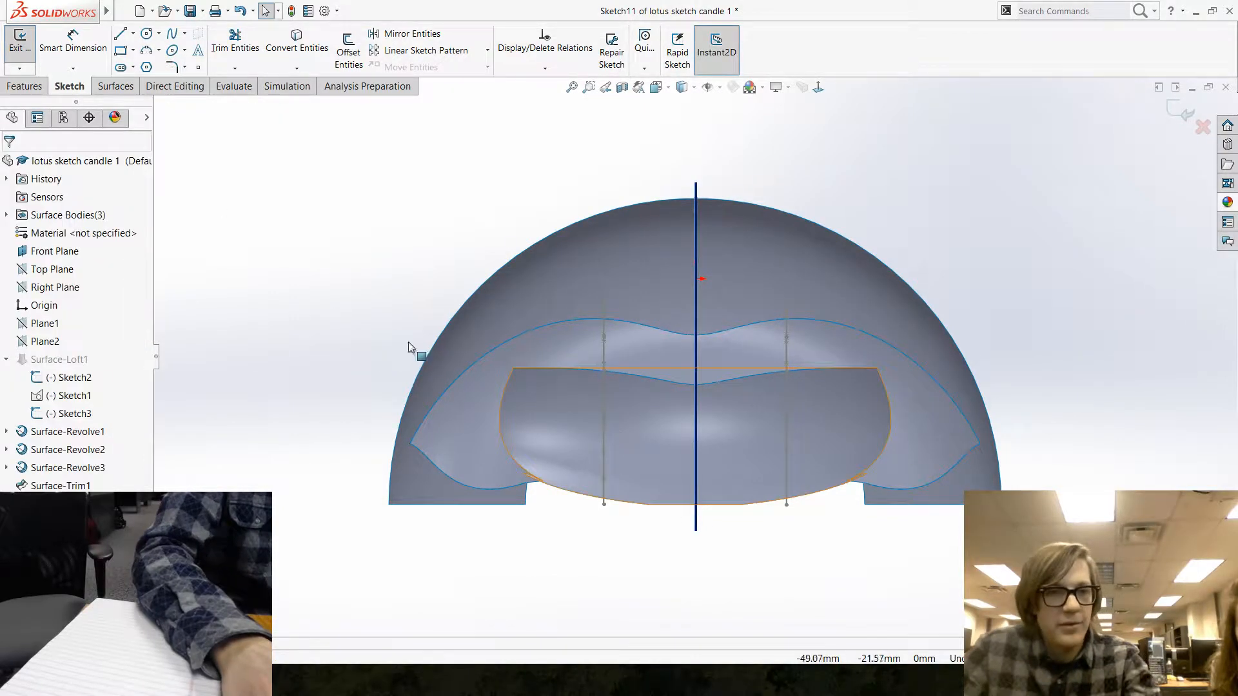
pyautogui.click(147, 50)
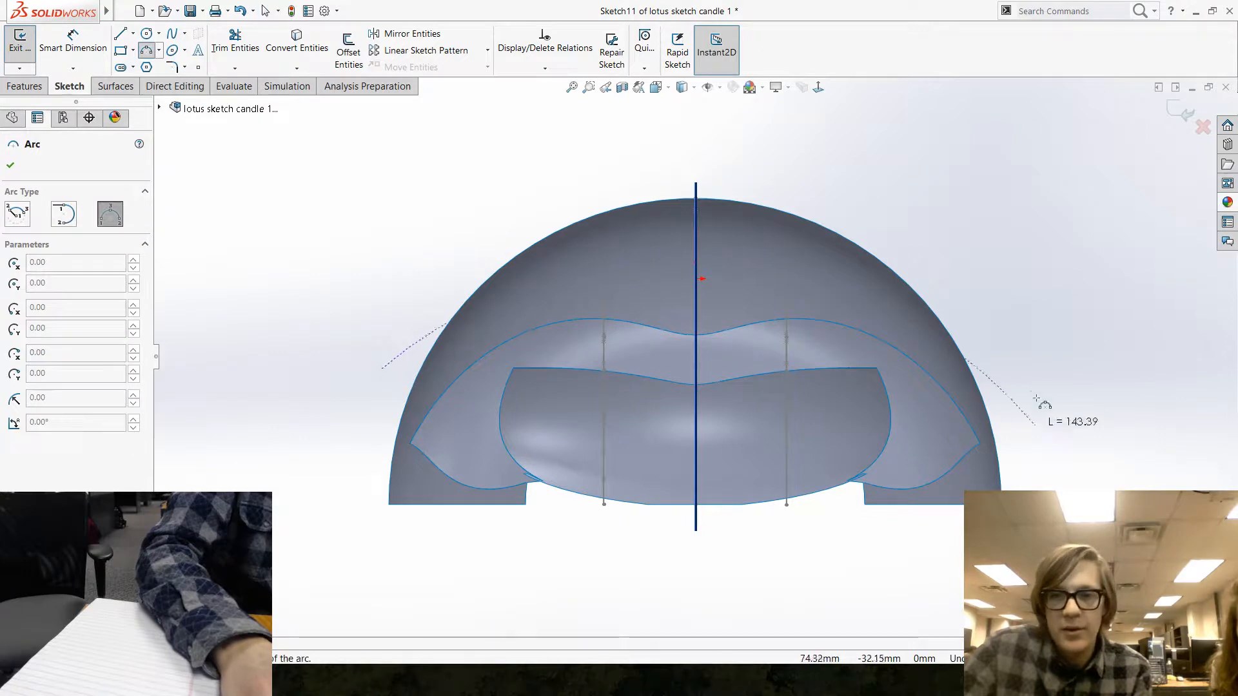
pyautogui.click(716, 513)
pyautogui.press('Escape')
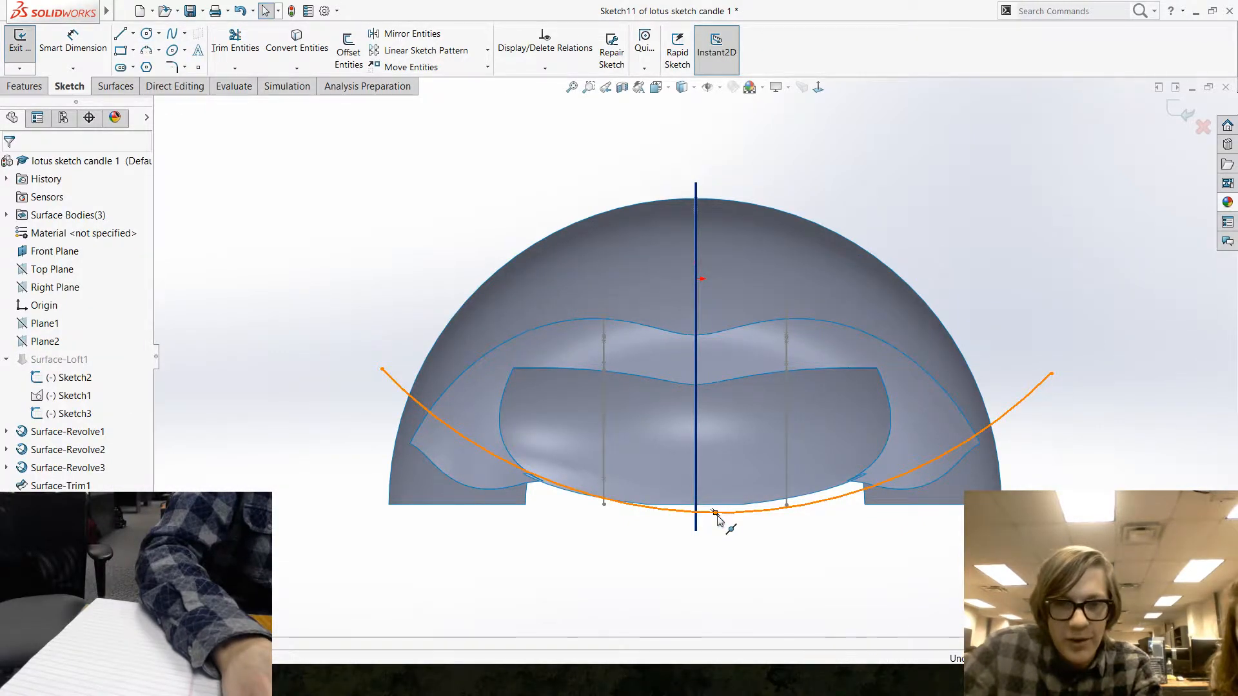
# Try to constrain the base arc's midpoint to the lower endpoint of the vertical centreline in Sketch1.
pyautogui.moveTo(716, 513)
pyautogui.mouseDown()
pyautogui.moveTo(703, 521)
pyautogui.moveTo(712, 508)
pyautogui.mouseUp()
pyautogui.moveTo(722, 580); pyautogui.dragTo(666, 529, button='middle')
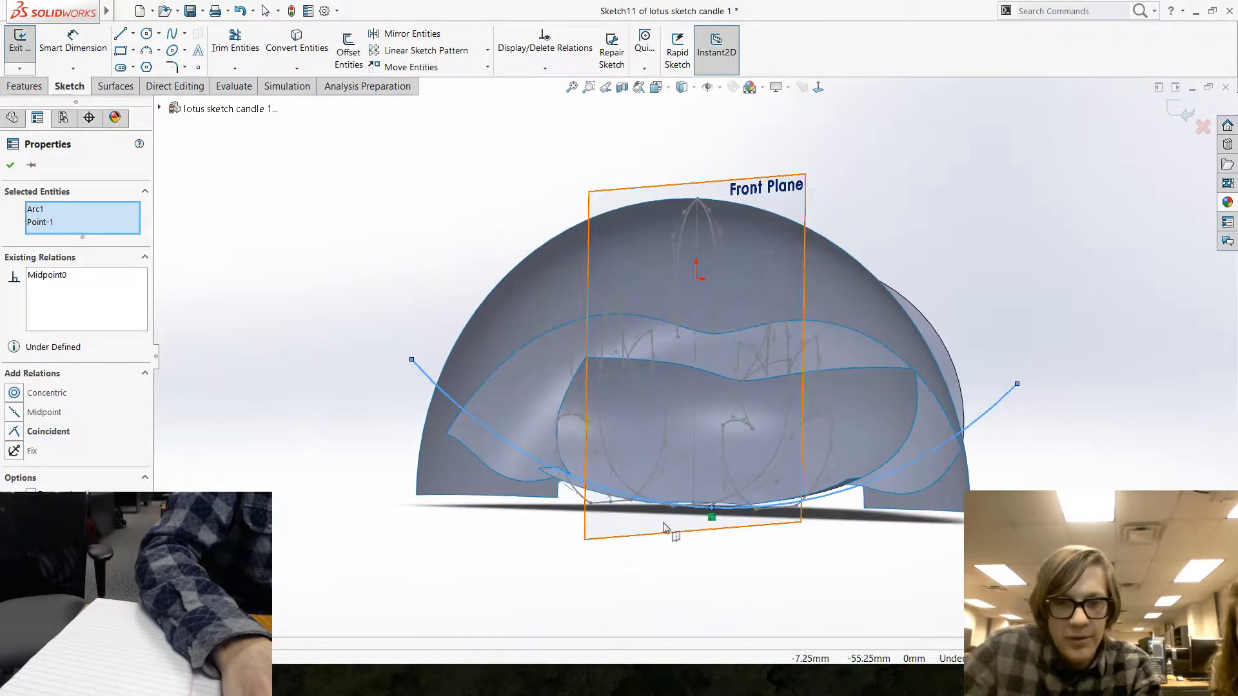
pyautogui.keyDown('ctrl'); pyautogui.click(693, 506); pyautogui.keyUp('ctrl')
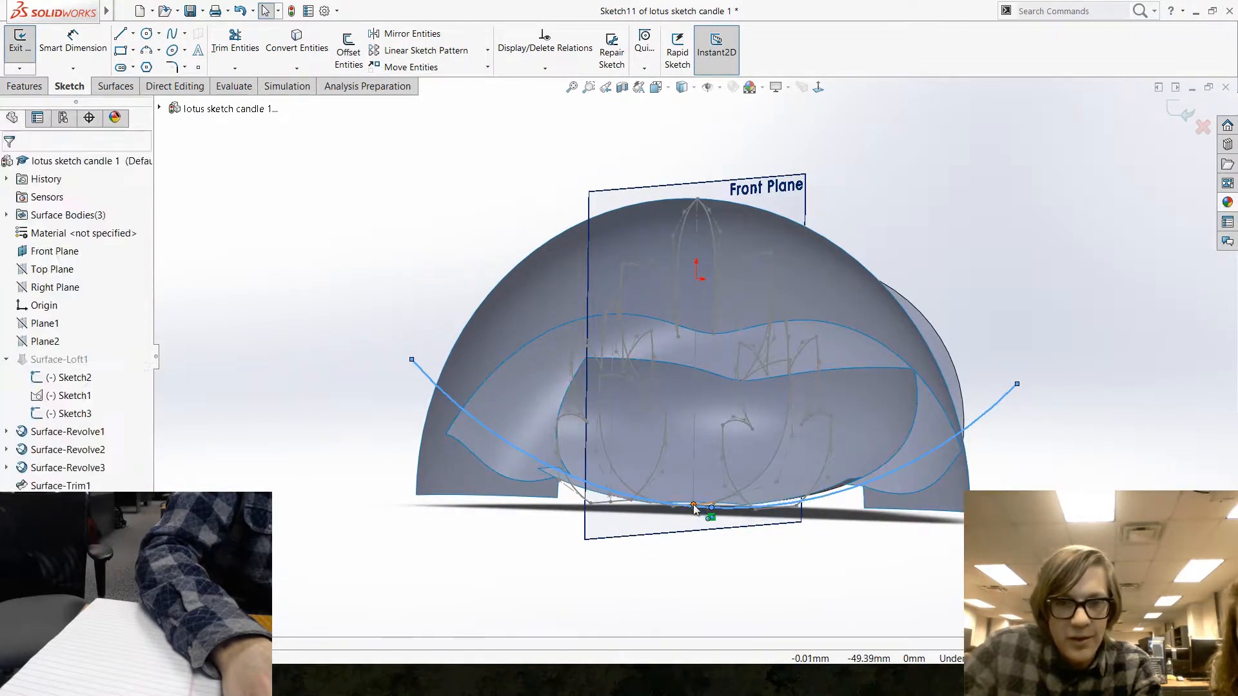
pyautogui.click(284, 362)
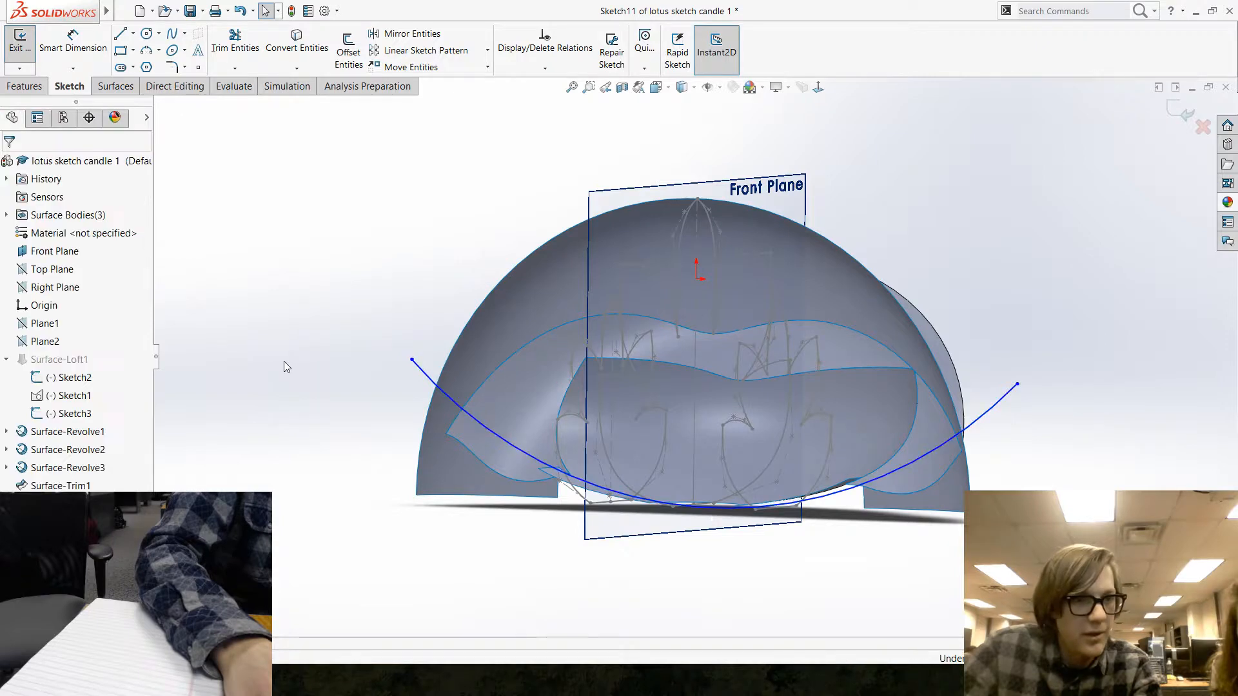
pyautogui.click(712, 507)
pyautogui.keyDown('ctrl'); pyautogui.click(694, 505); pyautogui.keyUp('ctrl')
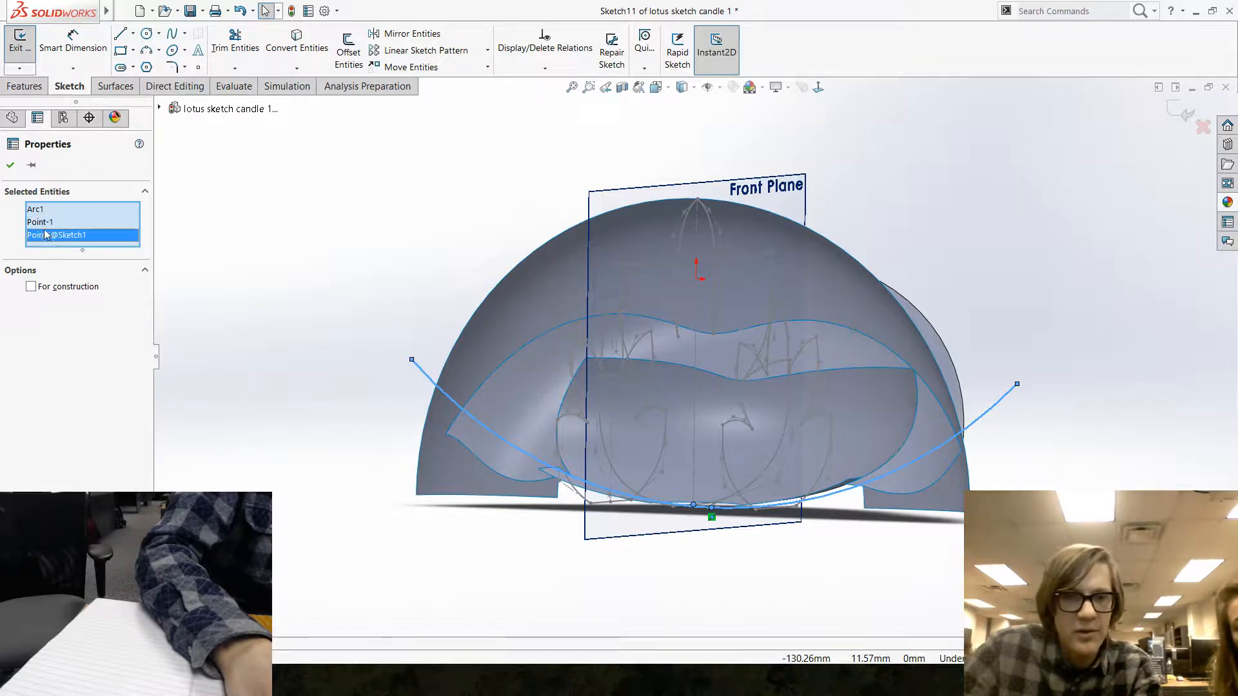
pyautogui.click(81, 239)
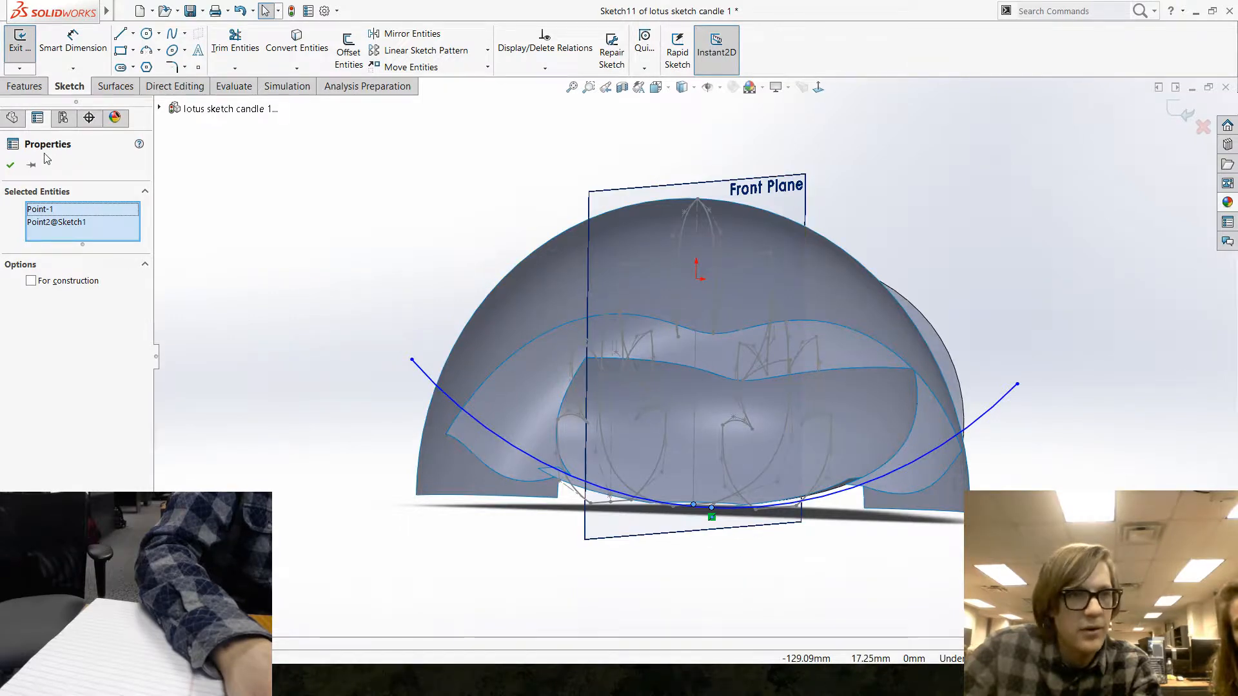
pyautogui.press('Escape')
# Try to relate the base arc's midpoint to the petal profile curve crossing it at the base opening.
pyautogui.scroll(-8, 627, 535)
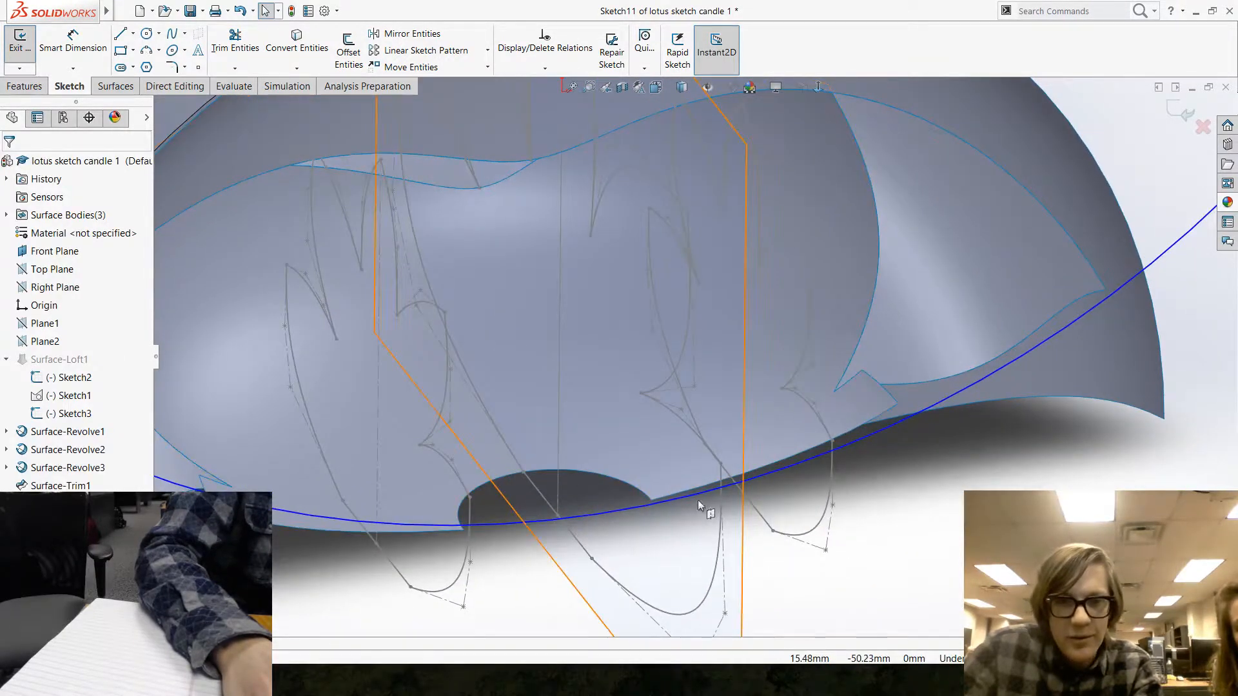
pyautogui.click(603, 514)
pyautogui.keyDown('ctrl'); pyautogui.click(598, 517); pyautogui.keyUp('ctrl')
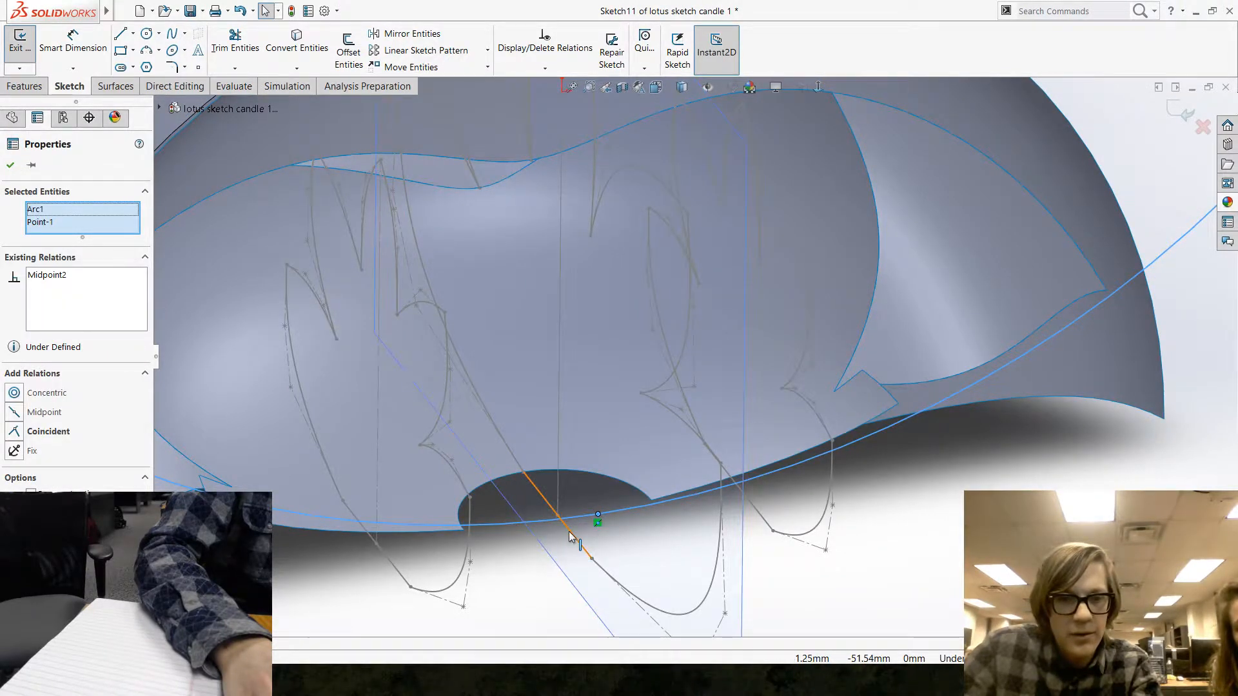
pyautogui.keyDown('ctrl'); pyautogui.click(570, 537); pyautogui.keyUp('ctrl')
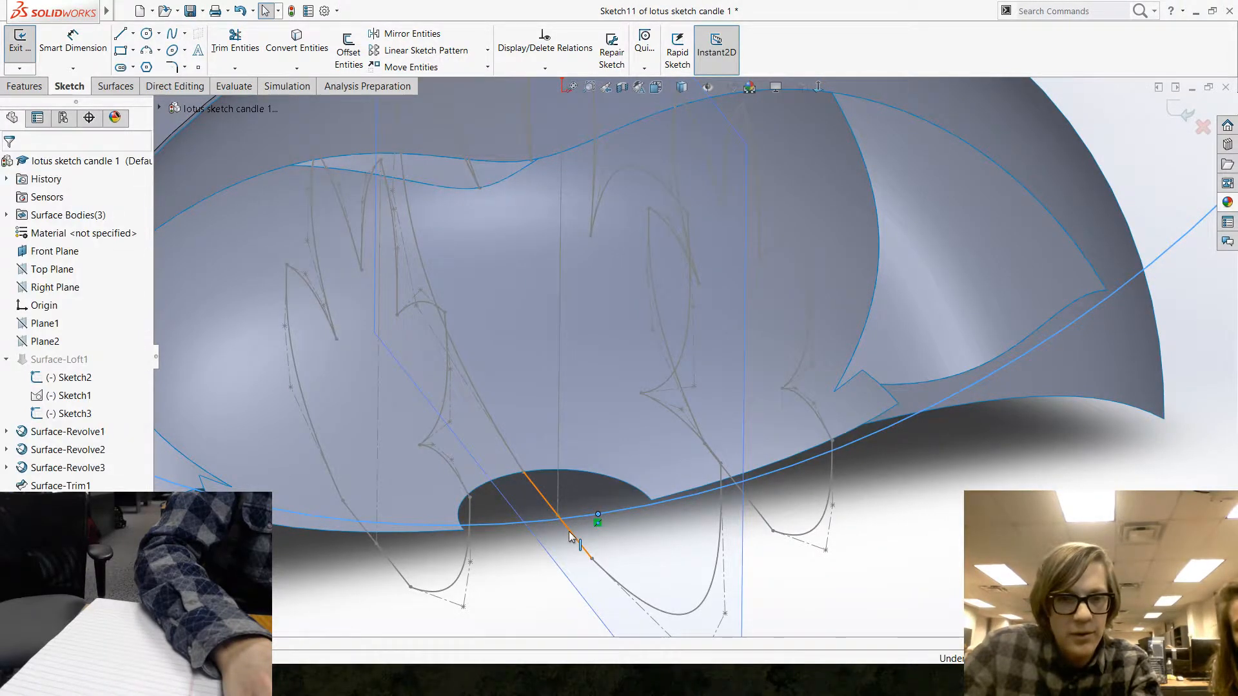
pyautogui.click(886, 588)
pyautogui.scroll(6, 805, 561)
pyautogui.scroll(-2, 662, 396)
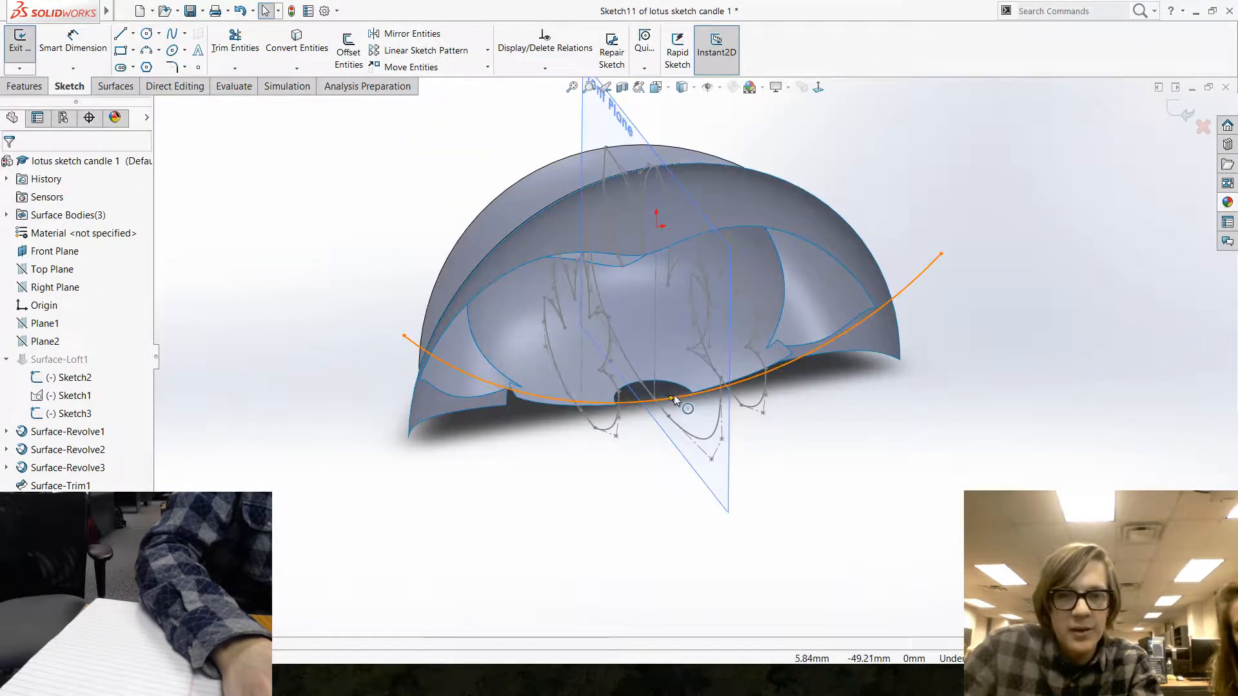
# Raise the arc into the petals and add an Intersection relation between its midpoint, the arc and Sketch1's vertical centreline.
pyautogui.moveTo(671, 400); pyautogui.dragTo(684, 361)
pyautogui.click(1051, 420)
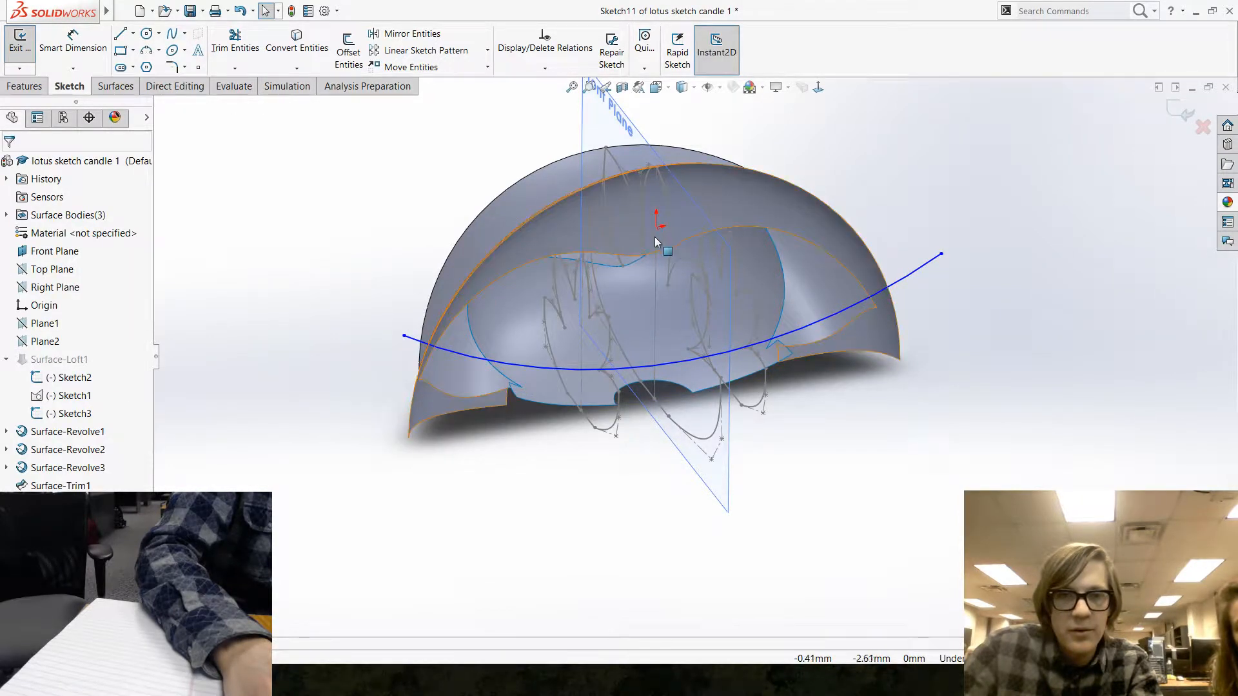
pyautogui.click(655, 268)
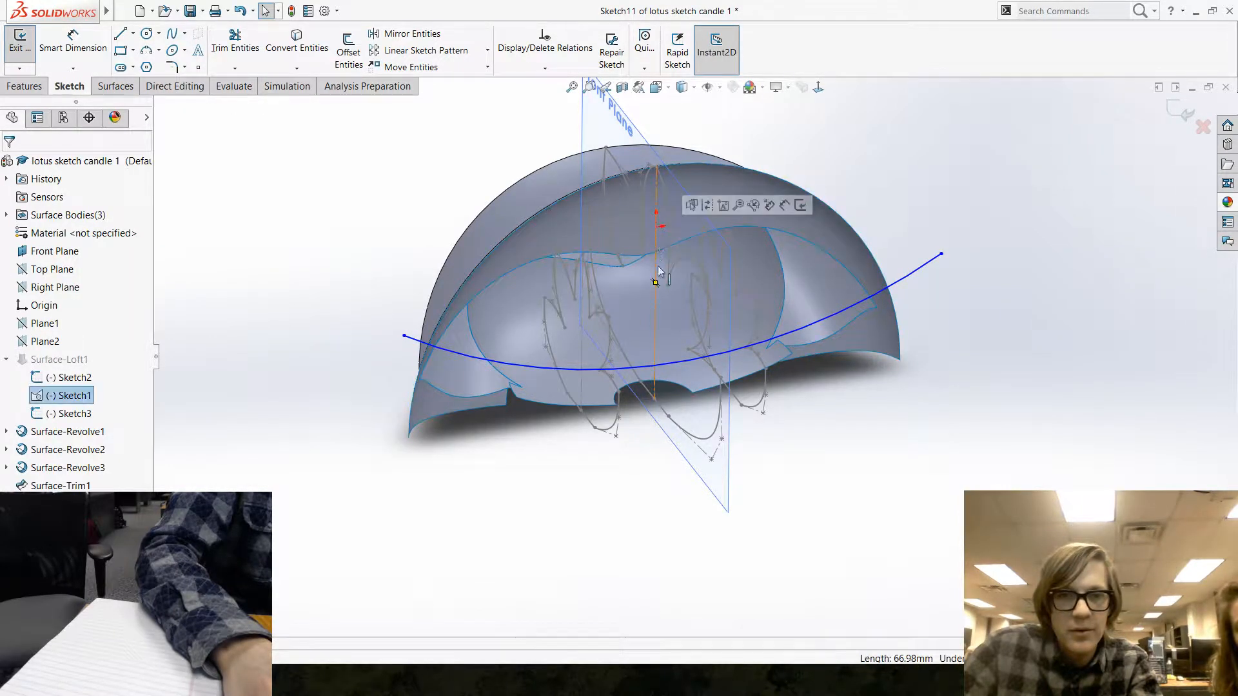
pyautogui.keyDown('ctrl'); pyautogui.click(671, 362); pyautogui.keyUp('ctrl')
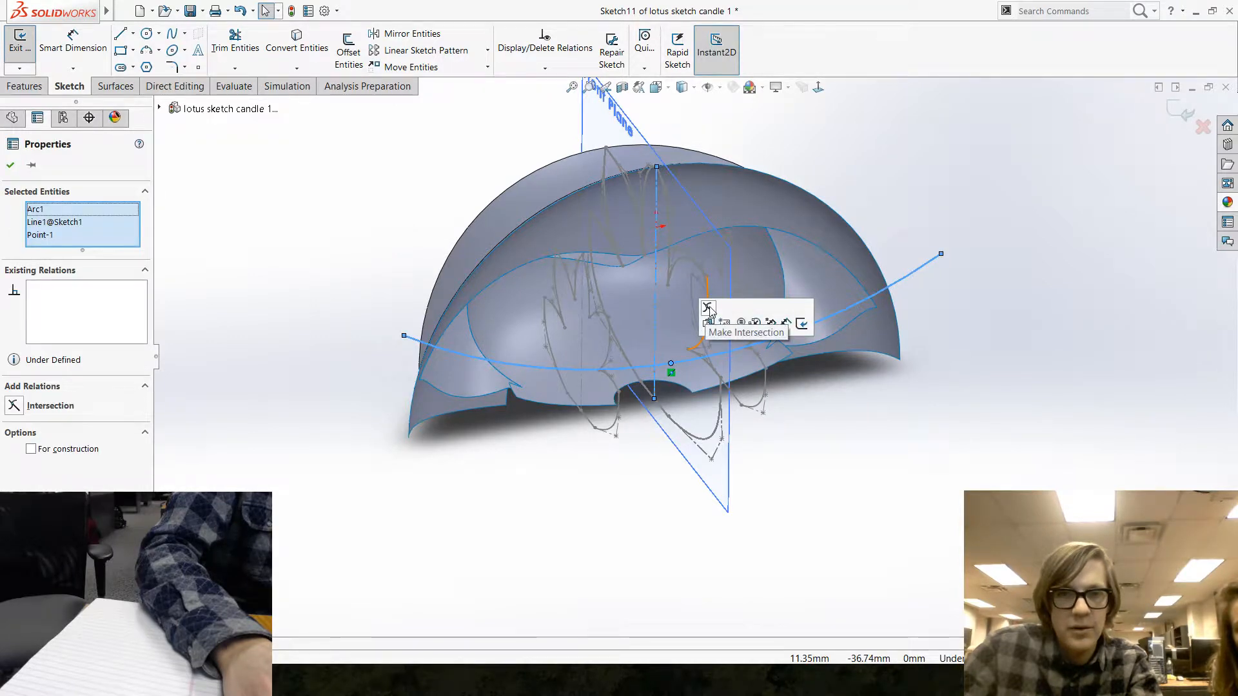
pyautogui.click(709, 311)
pyautogui.click(893, 466)
# Reposition the arc along the centreline so its lowest point sits just above the bottom edge of the petals.
pyautogui.moveTo(466, 355)
pyautogui.mouseDown(button='middle')
pyautogui.moveTo(636, 369)
pyautogui.moveTo(605, 354)
pyautogui.mouseUp(button='middle')
pyautogui.scroll(-4, 705, 405)
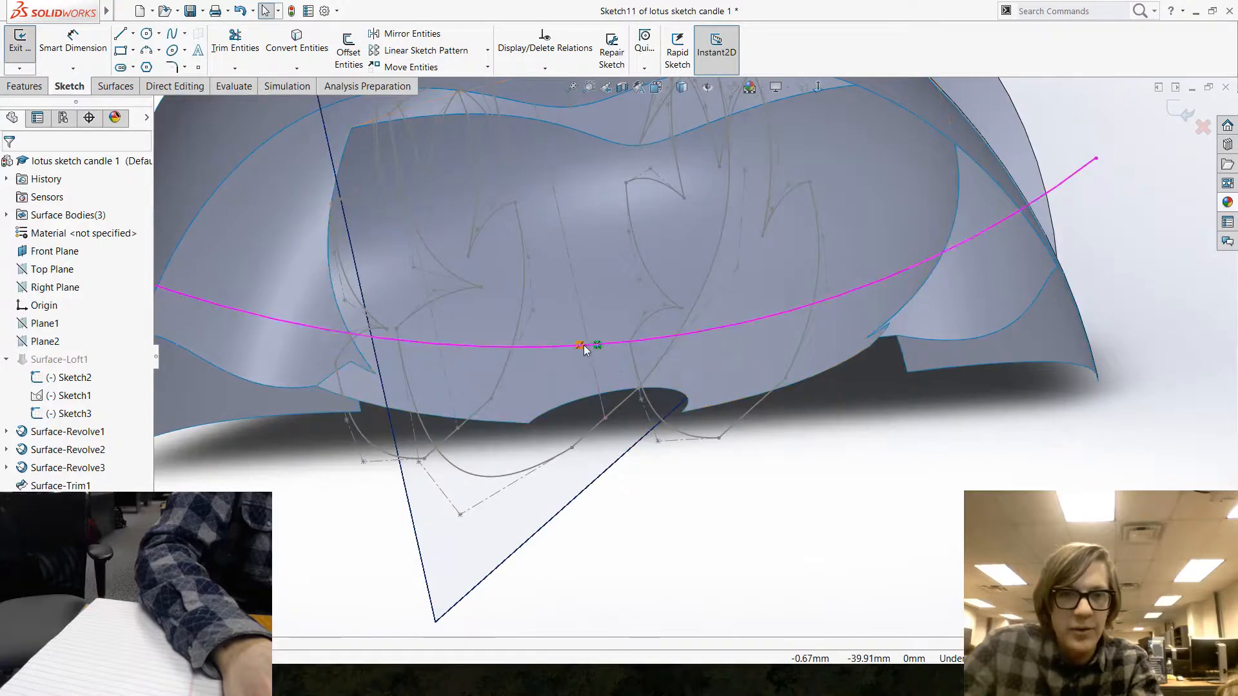
pyautogui.moveTo(590, 347); pyautogui.dragTo(605, 425)
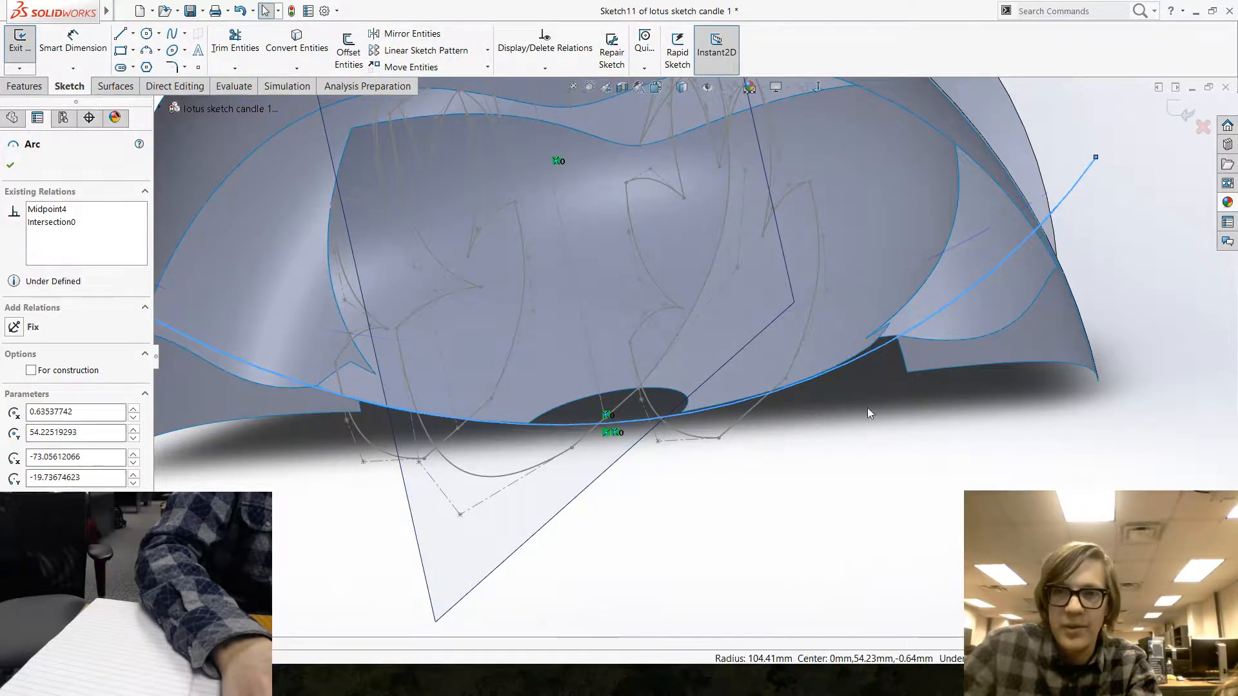
pyautogui.scroll(4, 868, 408)
pyautogui.moveTo(889, 261)
pyautogui.mouseDown()
pyautogui.moveTo(876, 233)
pyautogui.moveTo(865, 277)
pyautogui.moveTo(879, 287)
pyautogui.moveTo(906, 265)
pyautogui.moveTo(891, 261)
pyautogui.mouseUp()
pyautogui.moveTo(837, 473); pyautogui.dragTo(664, 403, button='middle')
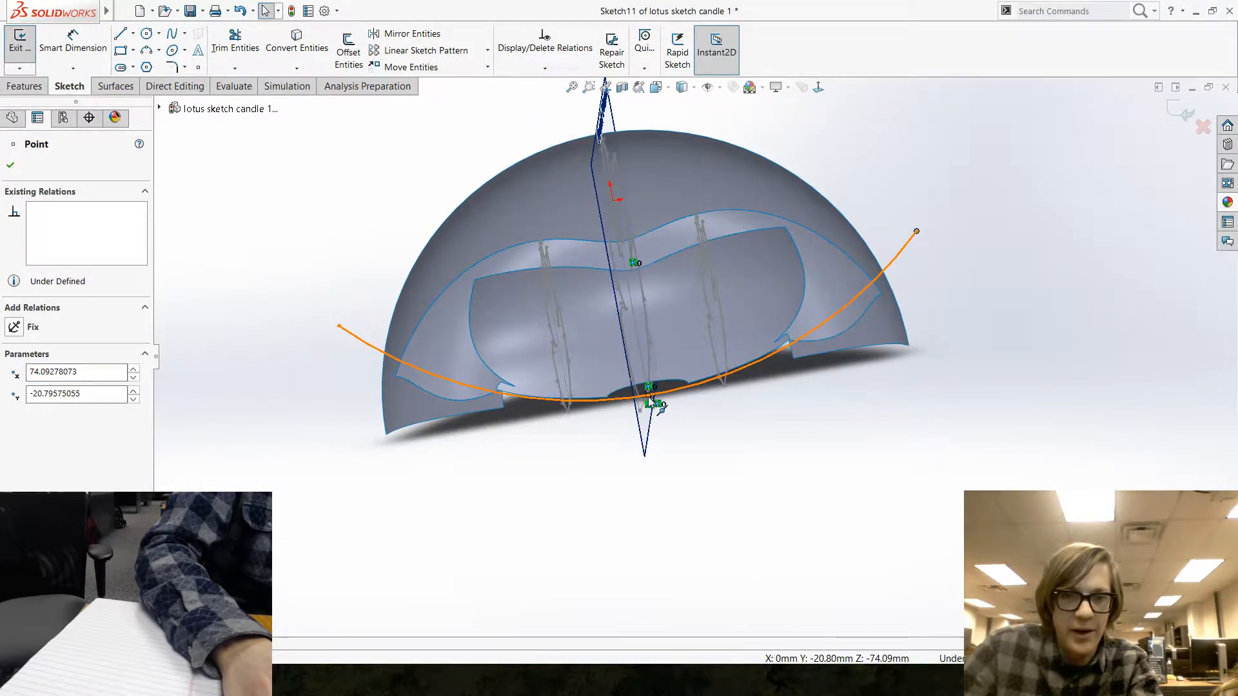
pyautogui.moveTo(654, 403)
pyautogui.mouseDown()
pyautogui.moveTo(645, 407)
pyautogui.moveTo(644, 385)
pyautogui.mouseUp()
pyautogui.click(521, 397)
pyautogui.moveTo(521, 397); pyautogui.dragTo(353, 338, button='middle')
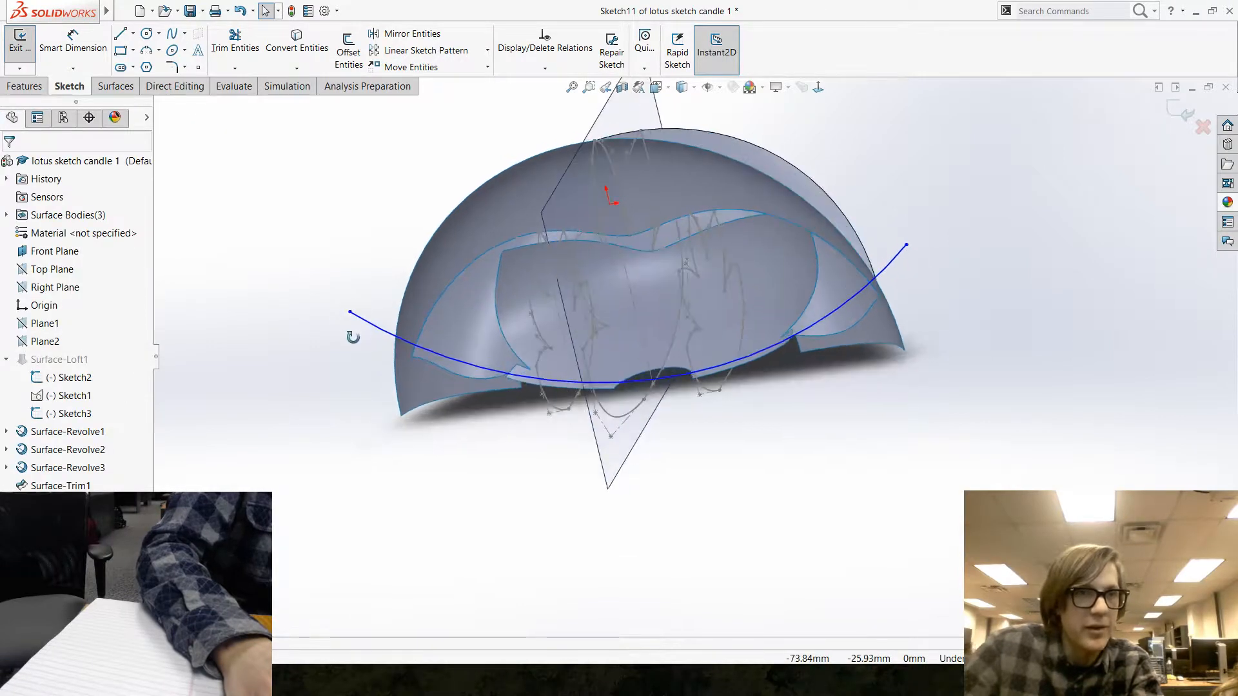
# Try to create a planar surface from the arc sketch.
pyautogui.click(111, 87)
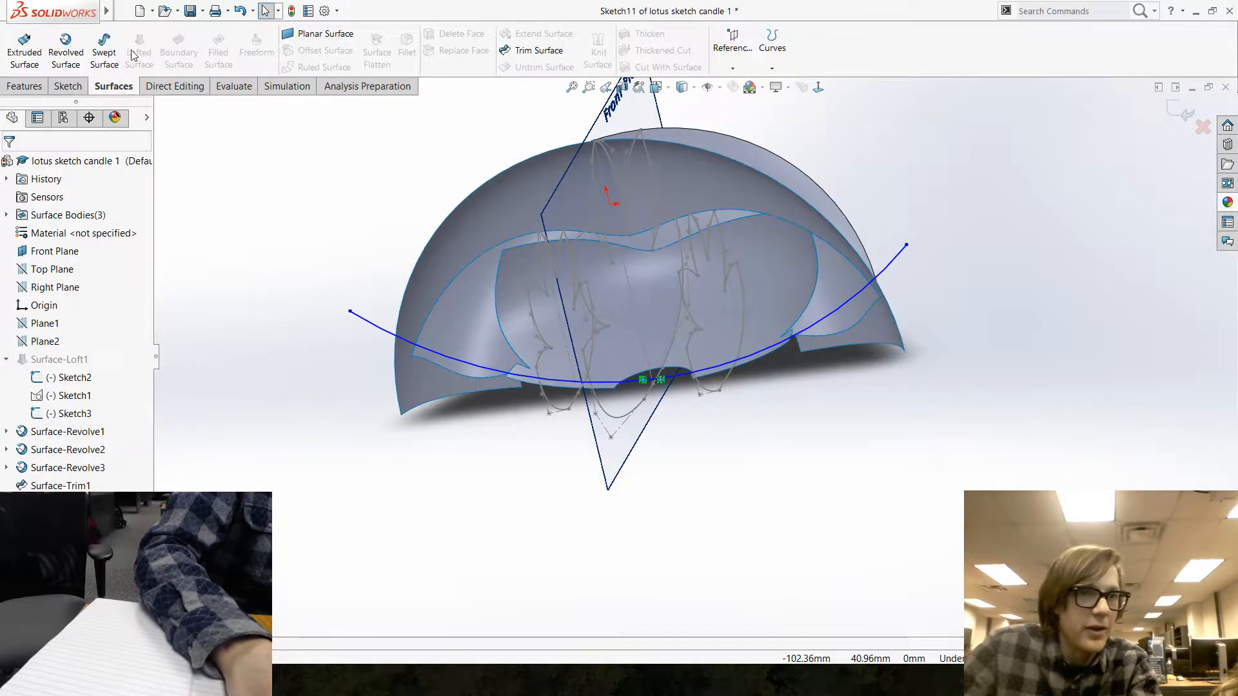
pyautogui.click(307, 37)
pyautogui.moveTo(436, 289)
pyautogui.mouseDown(button='middle')
pyautogui.moveTo(353, 318)
pyautogui.moveTo(342, 354)
pyautogui.moveTo(396, 313)
pyautogui.mouseUp(button='middle')
pyautogui.click(11, 164)
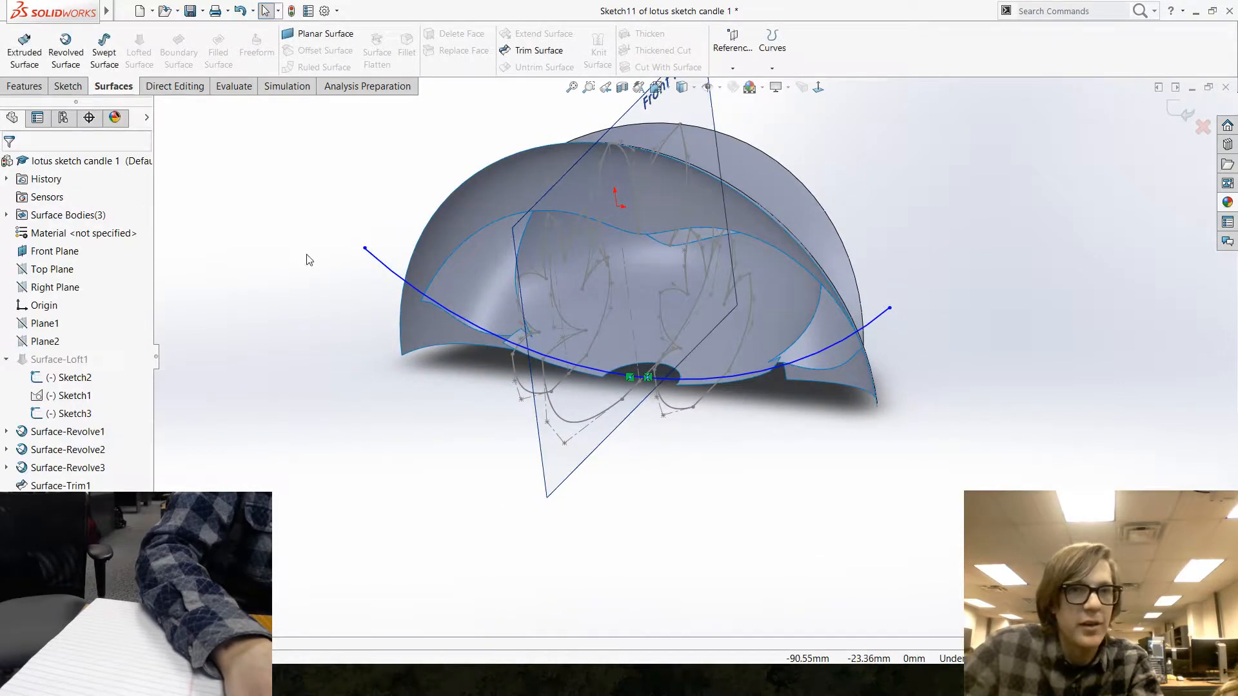
pyautogui.moveTo(310, 257); pyautogui.dragTo(354, 233, button='middle')
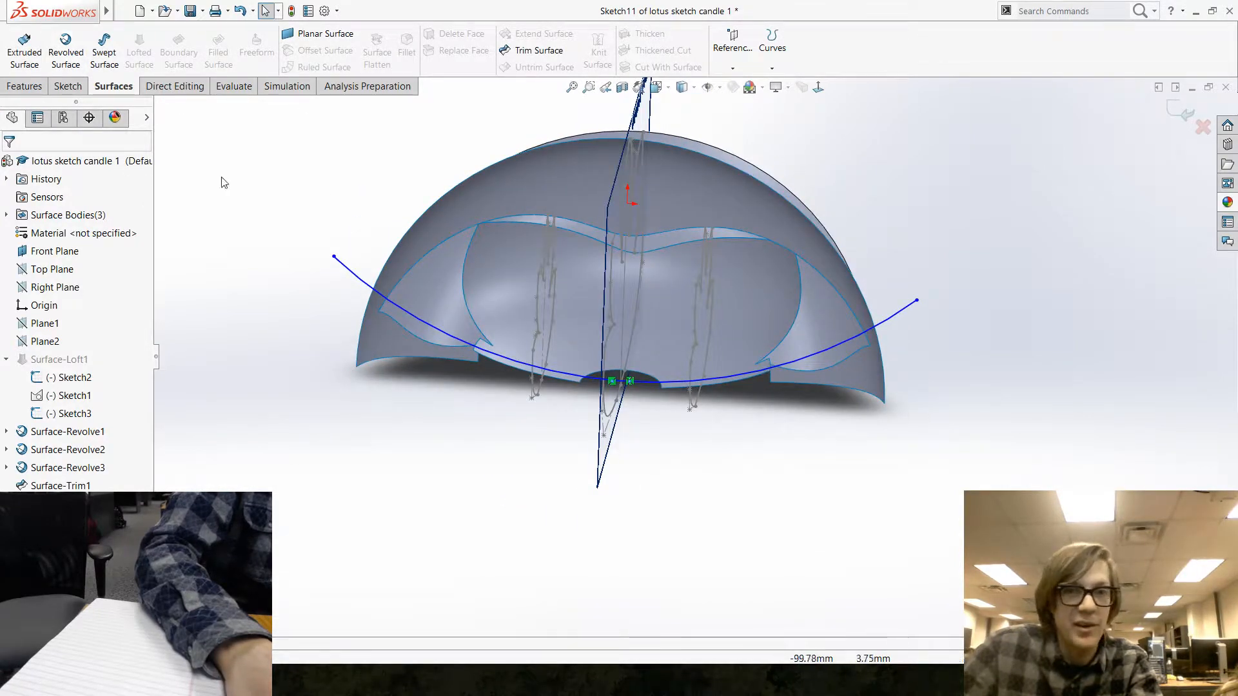
# Sketch a long horizontal centreline high above the lotus in the arc's sketch.
pyautogui.click(67, 86)
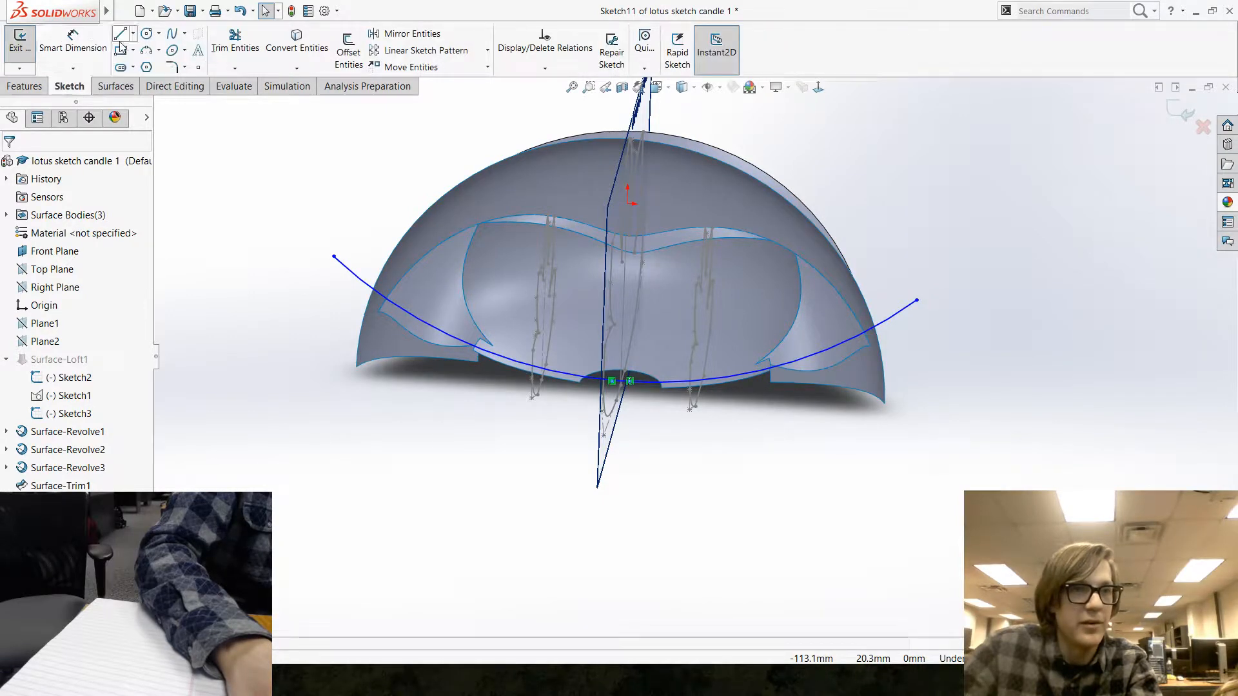
pyautogui.click(133, 33)
pyautogui.click(149, 63)
pyautogui.scroll(5, 697, 322)
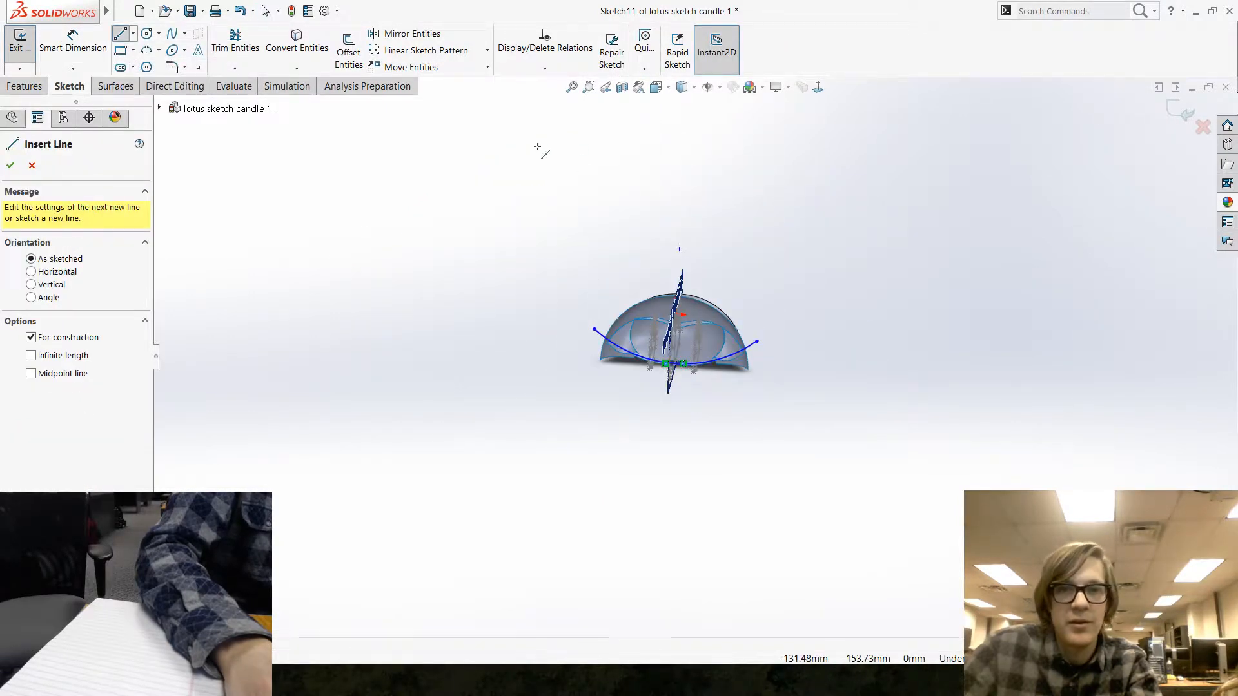
pyautogui.click(537, 147)
pyautogui.click(857, 169)
pyautogui.press('Escape')
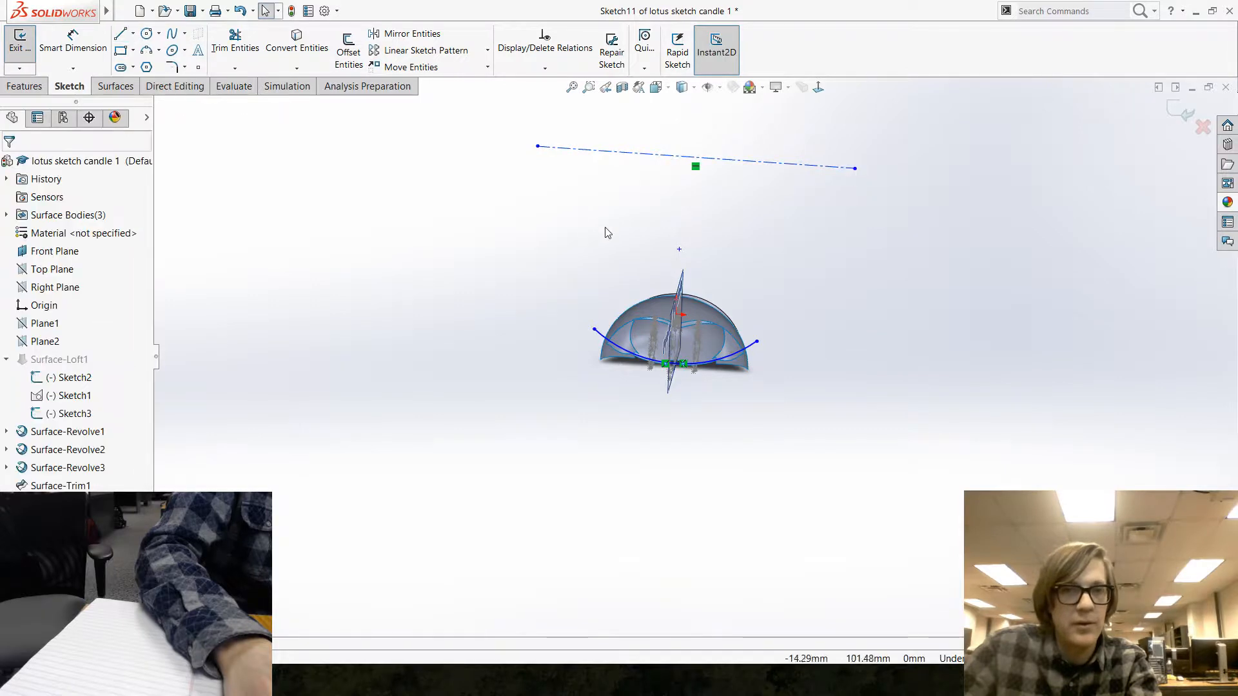
pyautogui.scroll(-3, 526, 214)
# Create a revolved surface from the arc about the horizontal centreline, Blind at 45 degrees.
pyautogui.click(114, 85)
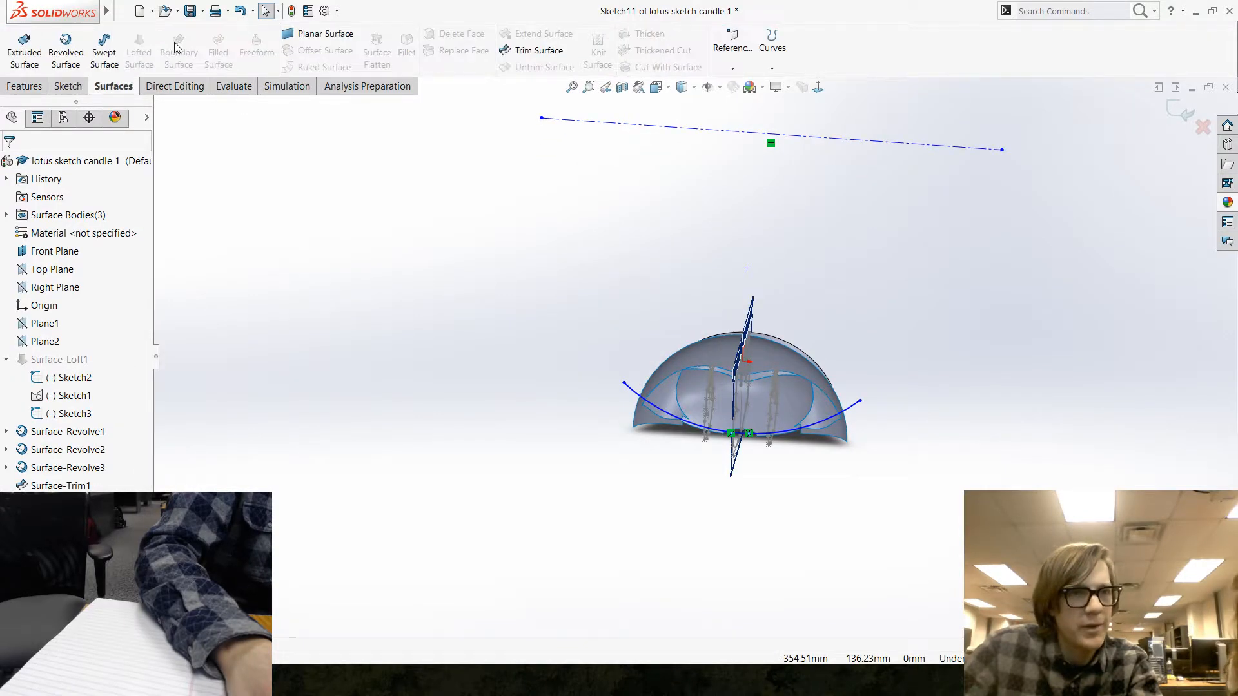
pyautogui.click(64, 49)
pyautogui.moveTo(669, 329); pyautogui.dragTo(414, 368, button='middle')
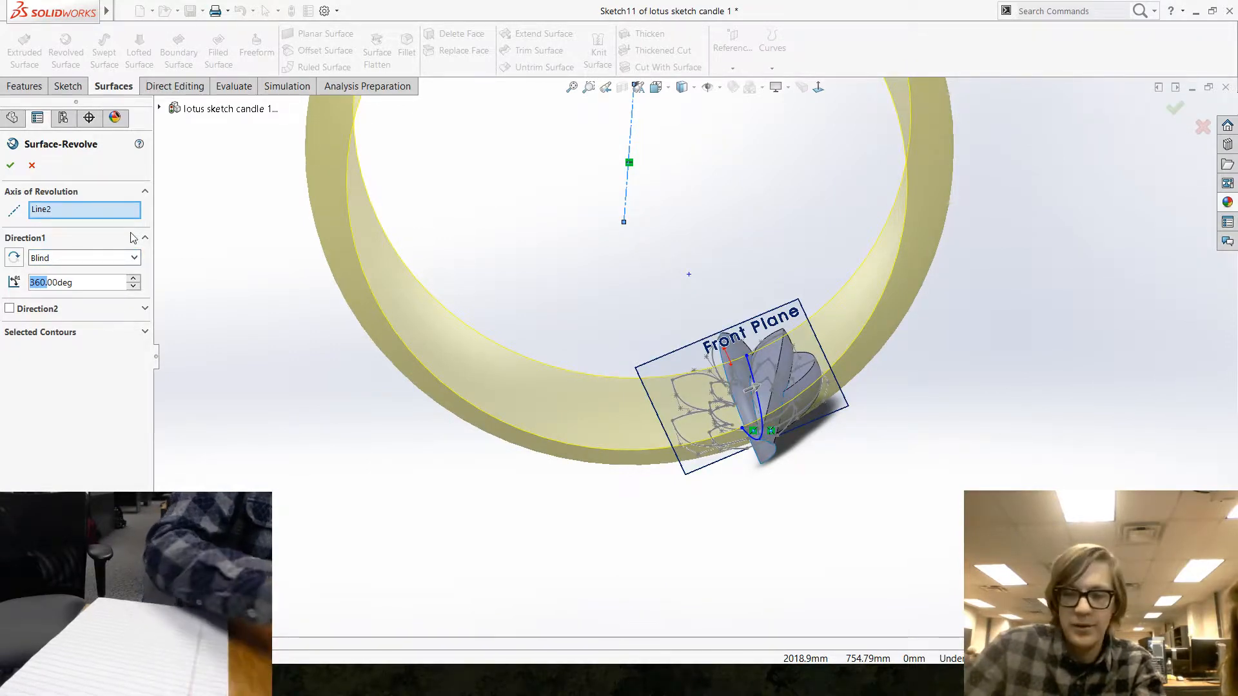
pyautogui.write('45')
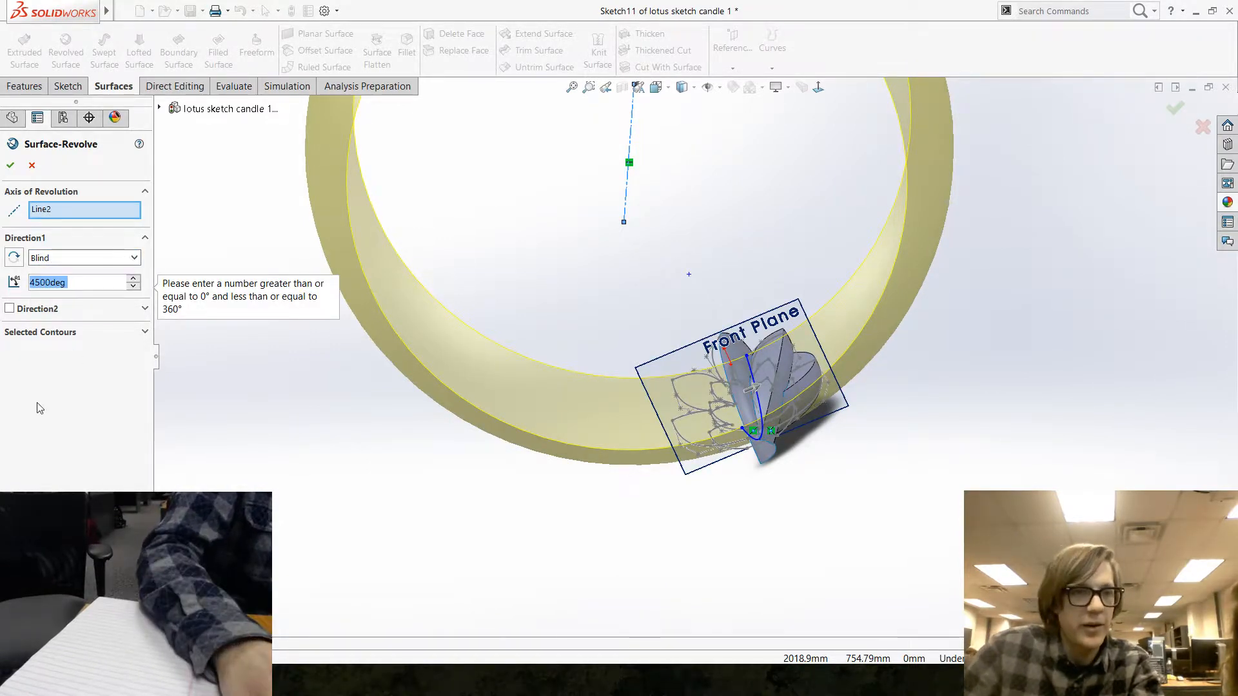
pyautogui.press('Return')
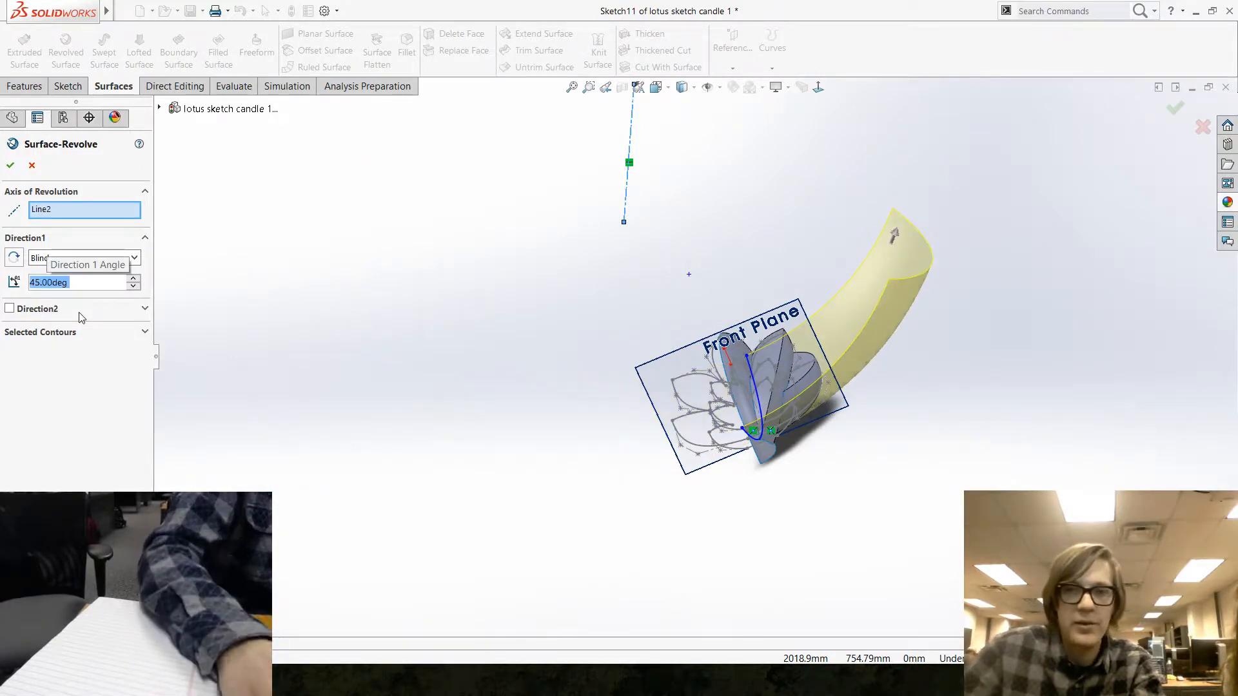
pyautogui.moveTo(481, 351); pyautogui.dragTo(456, 302, button='middle')
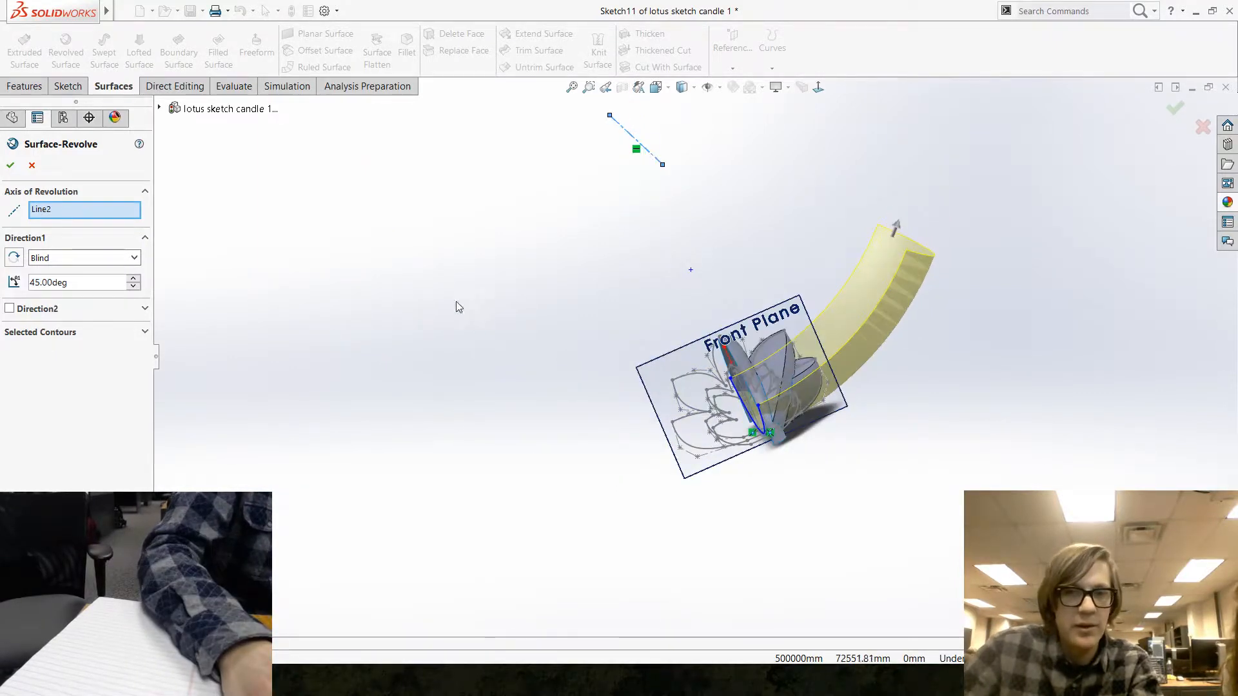
pyautogui.click(11, 166)
# Trim the petal surfaces with Surface-Revolve4 as the trim tool, removing all the petal portions that lie below it.
pyautogui.moveTo(342, 304); pyautogui.dragTo(766, 579, button='middle')
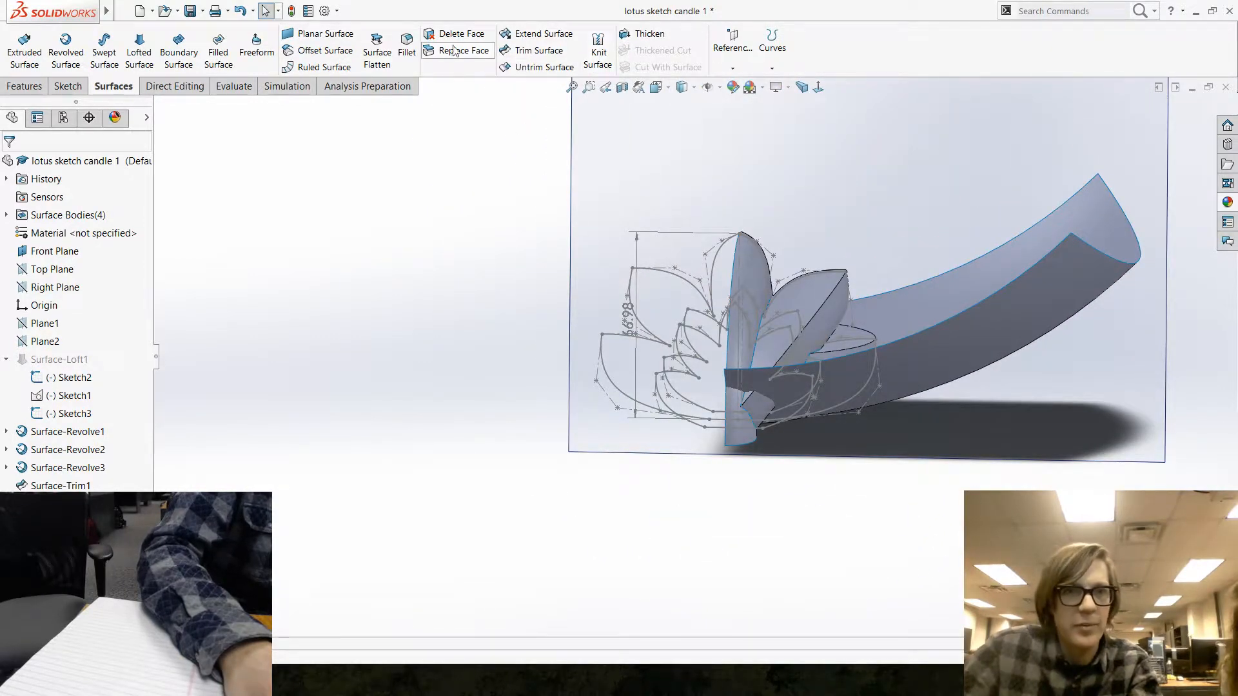
pyautogui.click(540, 51)
pyautogui.scroll(-3, 925, 431)
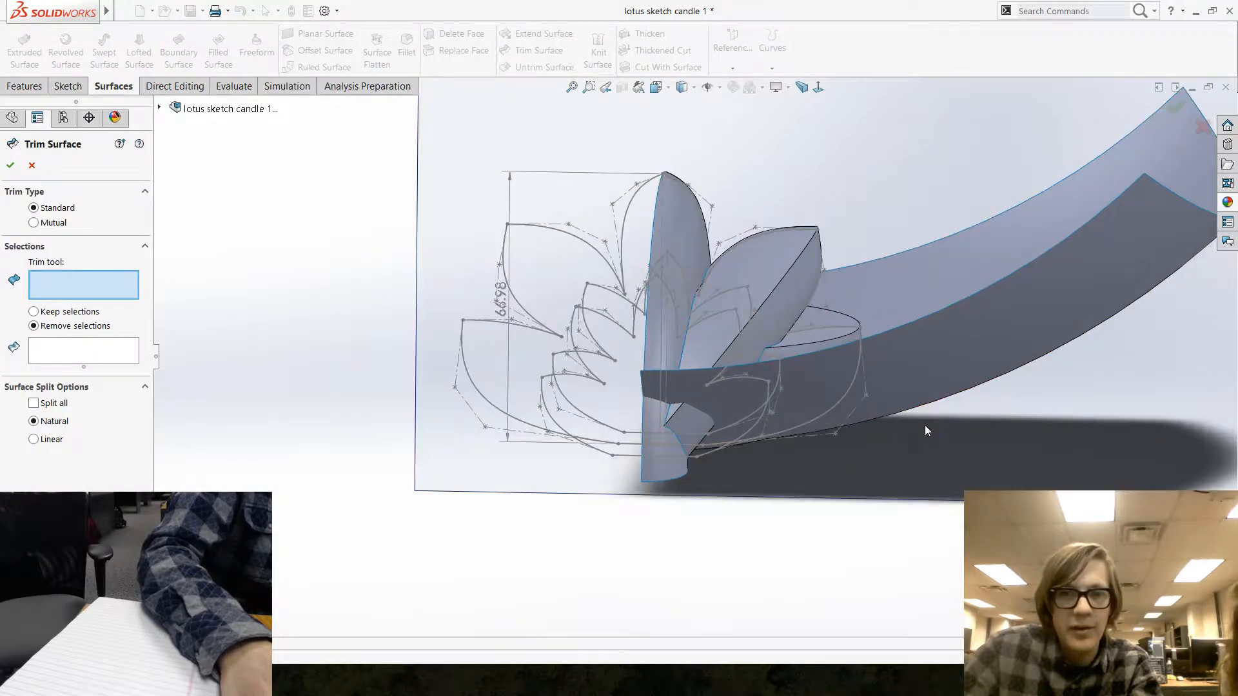
pyautogui.click(938, 347)
pyautogui.moveTo(735, 462); pyautogui.dragTo(607, 414, button='middle')
pyautogui.click(621, 414)
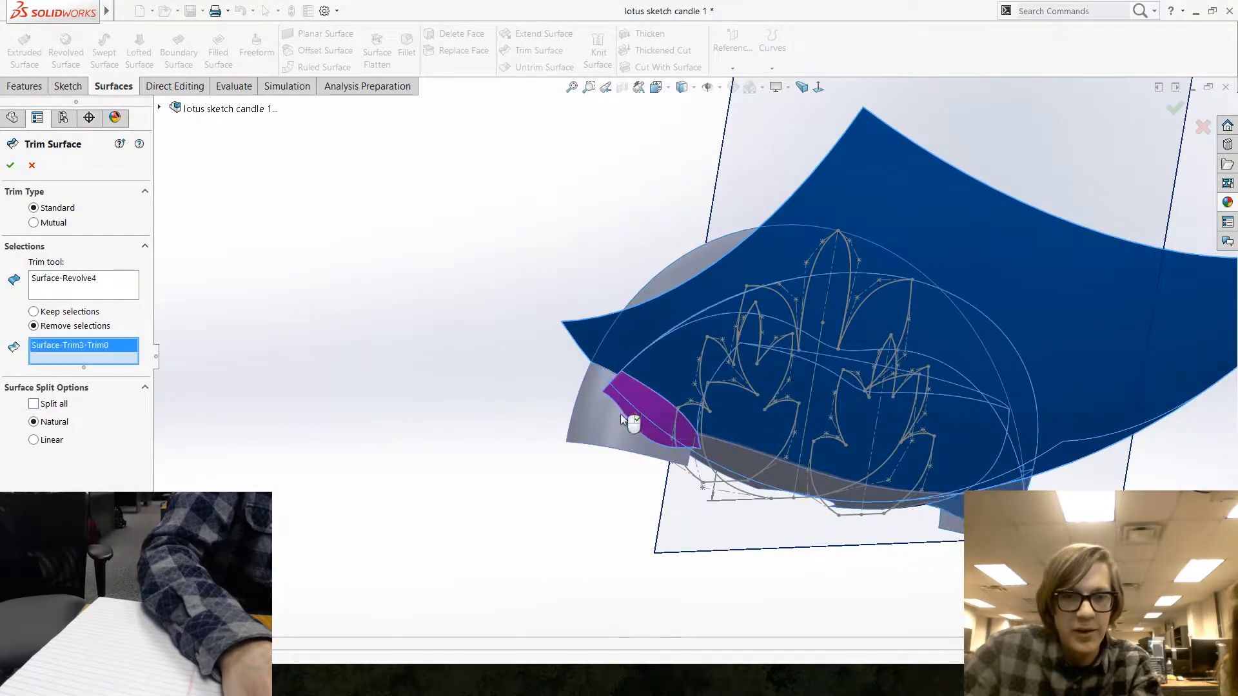
pyautogui.click(753, 484)
pyautogui.moveTo(754, 483); pyautogui.dragTo(933, 526, button='middle')
pyautogui.click(948, 493)
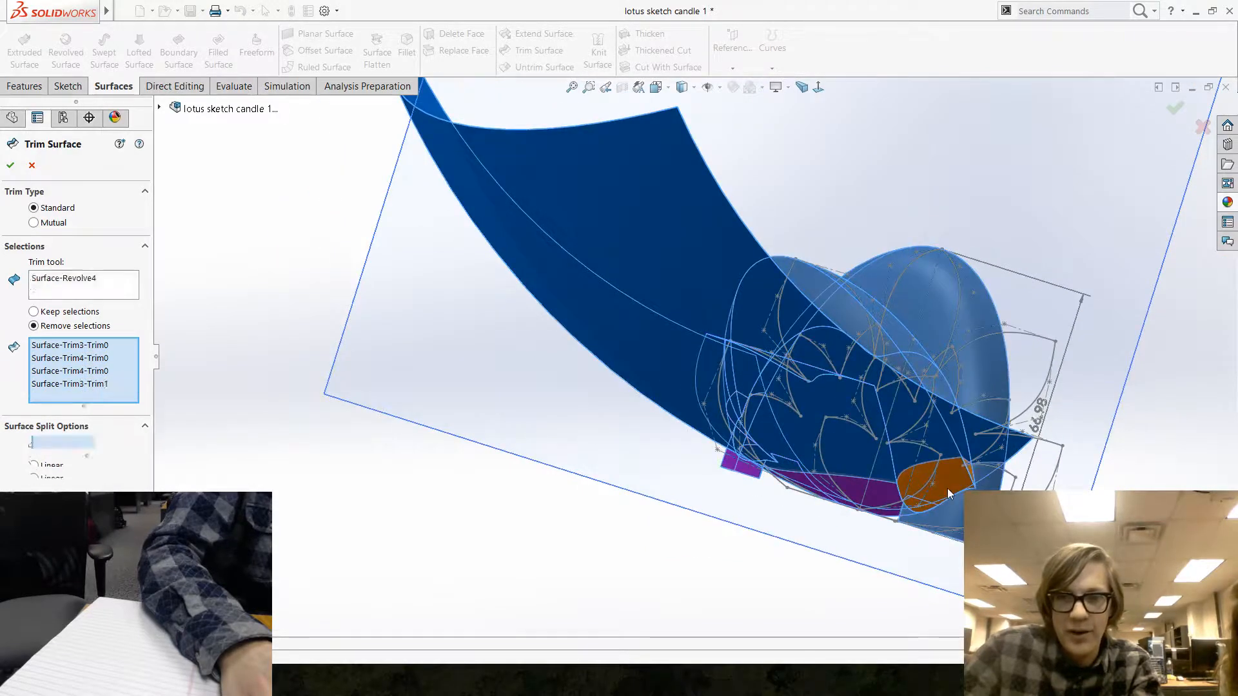
pyautogui.click(948, 493)
pyautogui.moveTo(797, 503); pyautogui.dragTo(587, 487, button='middle')
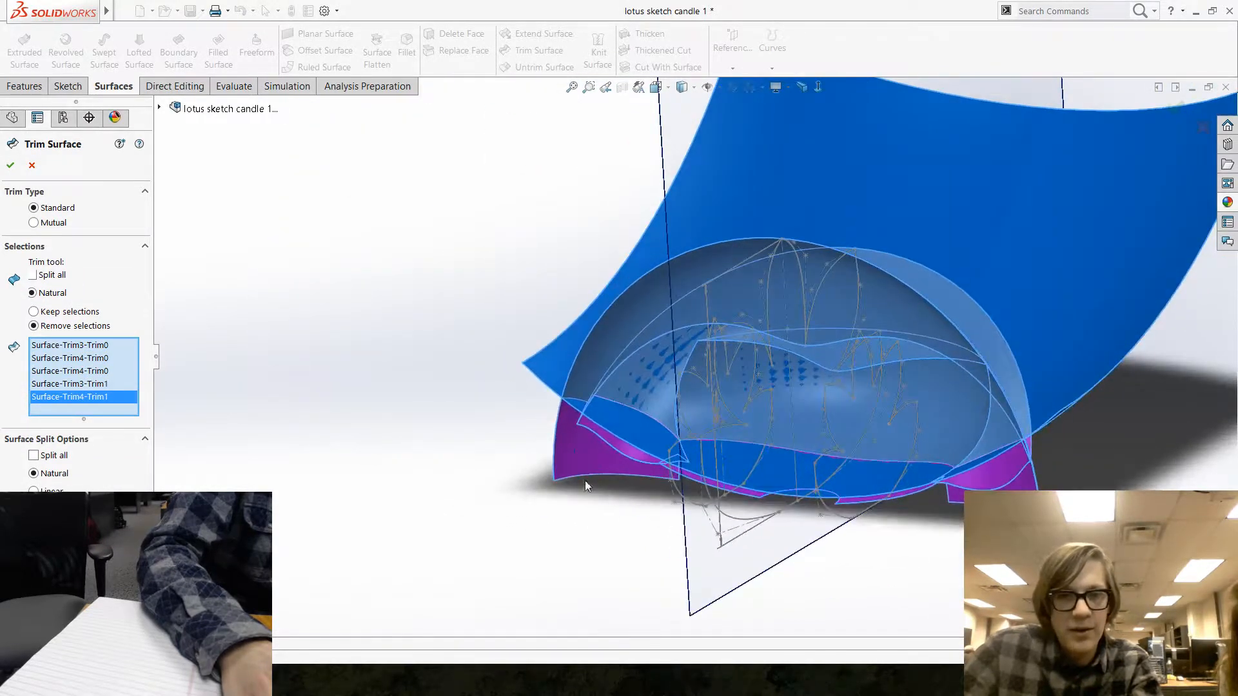
pyautogui.click(9, 165)
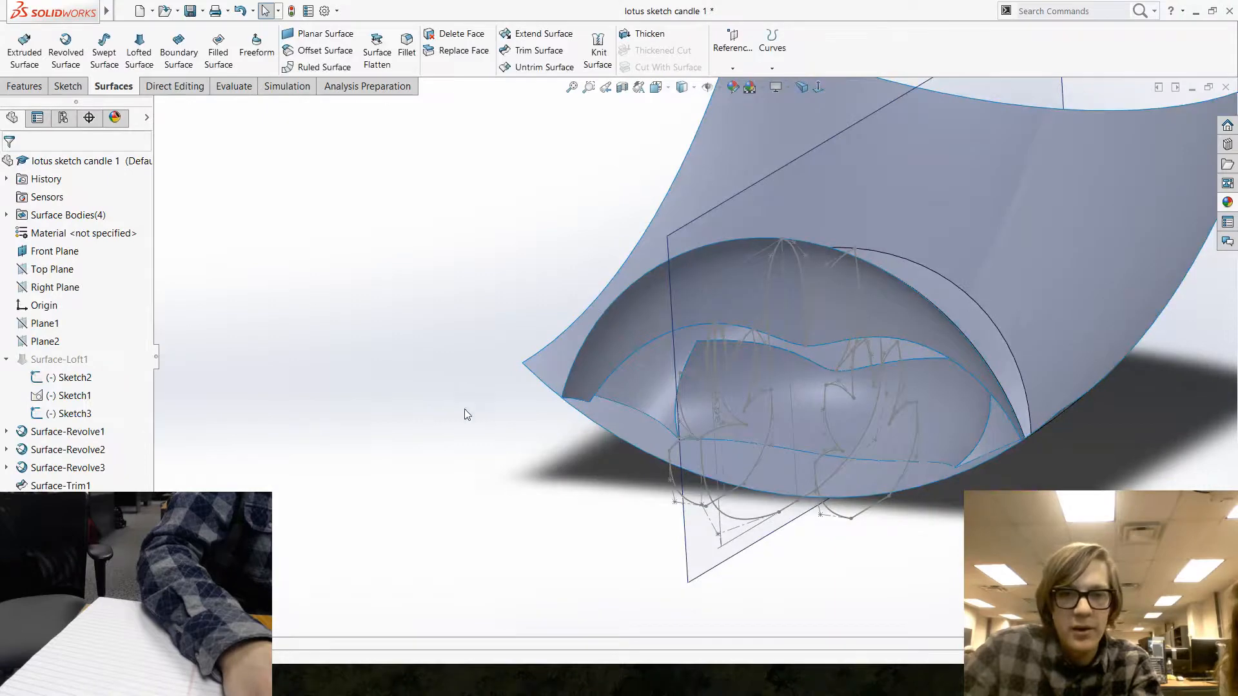
pyautogui.moveTo(464, 409); pyautogui.dragTo(534, 458, button='middle')
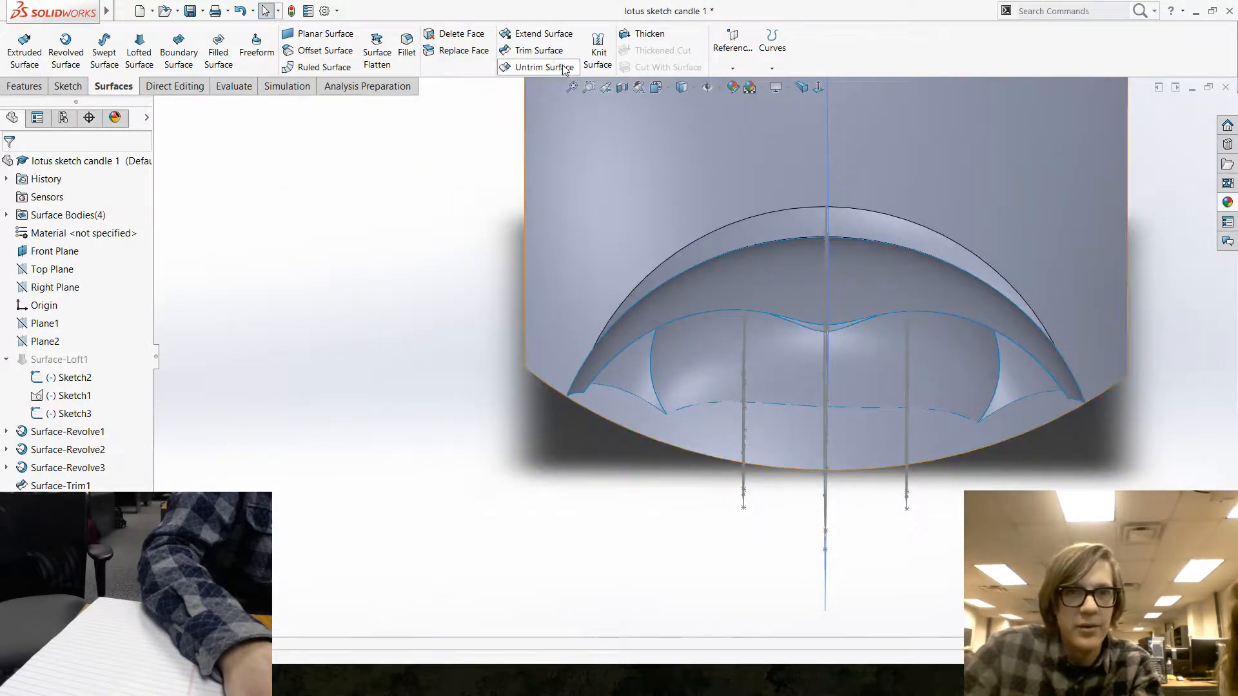
pyautogui.click(539, 51)
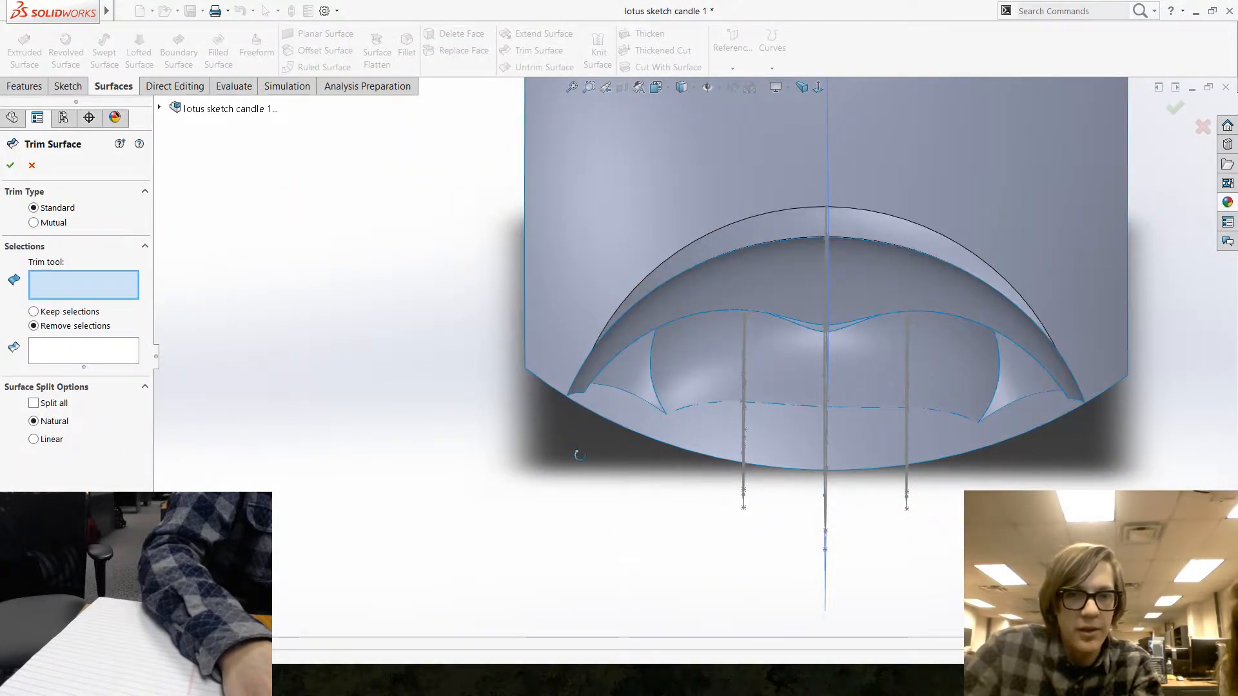
pyautogui.moveTo(692, 274); pyautogui.dragTo(660, 304, button='middle')
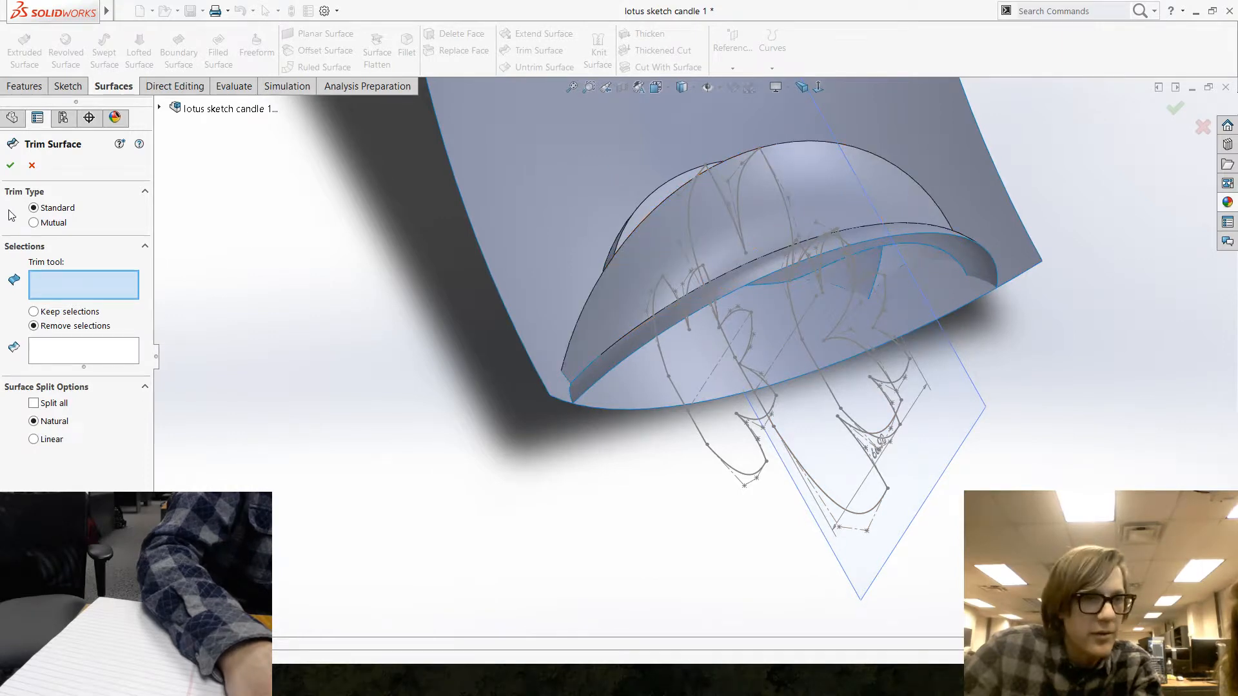
pyautogui.click(31, 165)
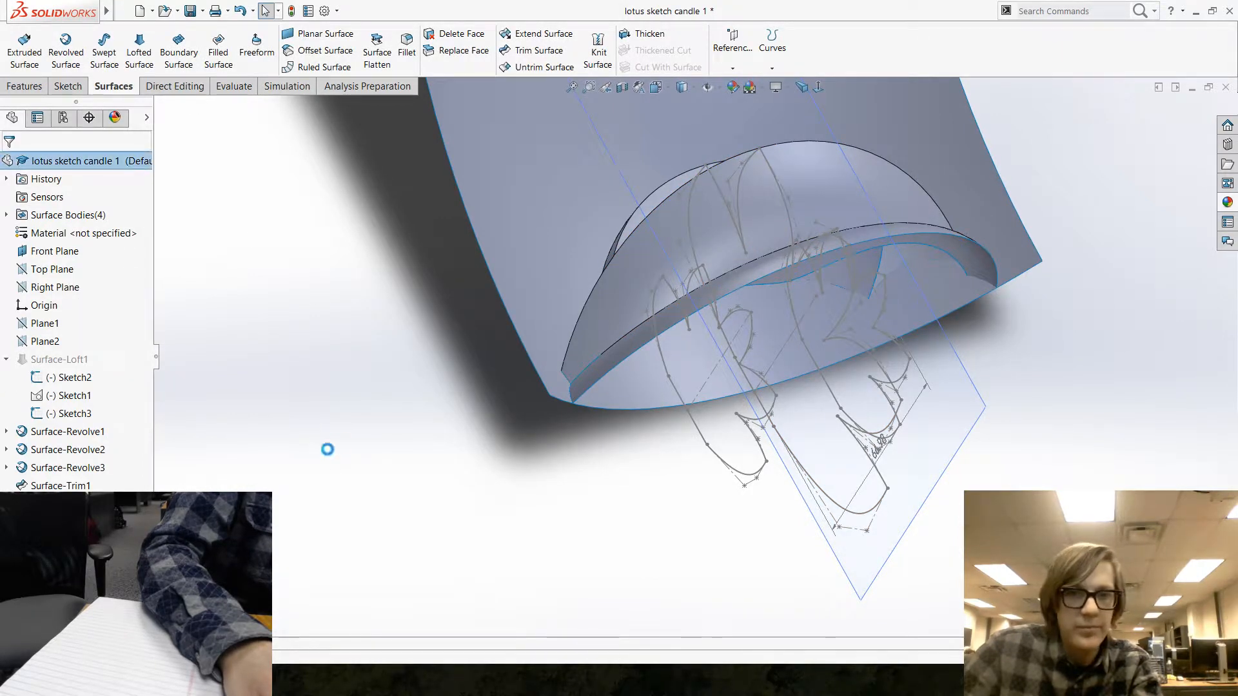
# Trim the revolved base surface with the knitted petal surface as the trim tool, removing the portion that extends beyond the petals.
pyautogui.click(538, 51)
pyautogui.click(754, 245)
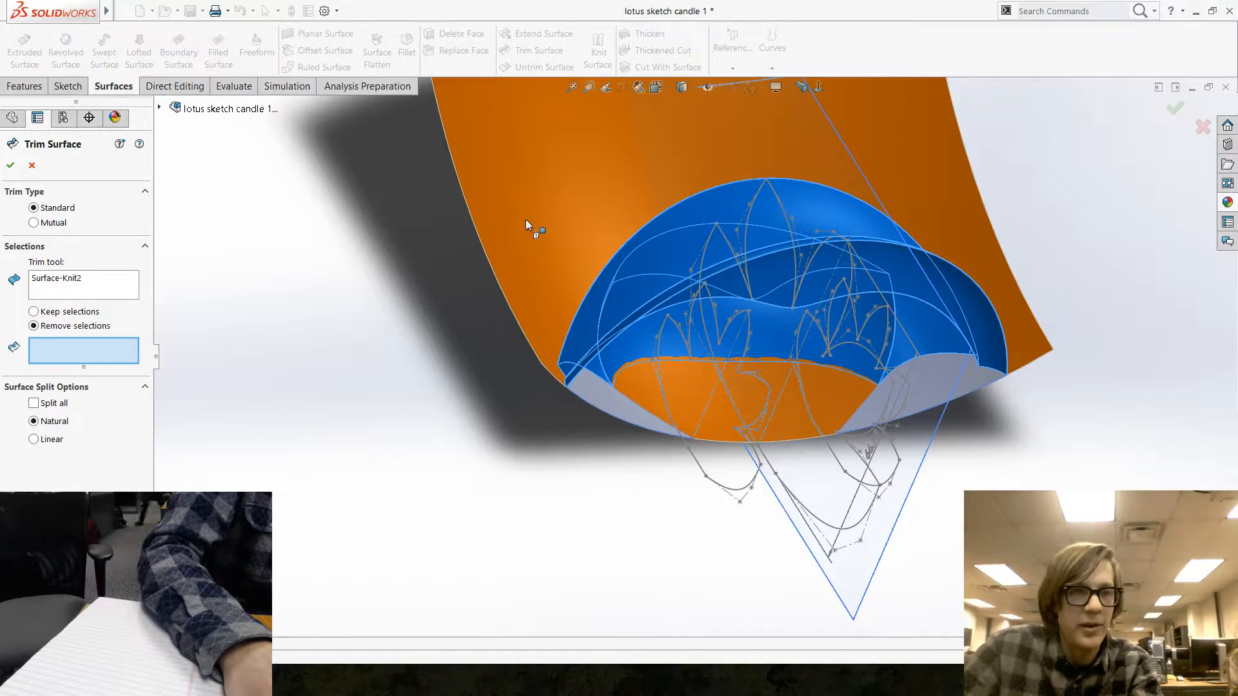
pyautogui.click(525, 219)
pyautogui.moveTo(503, 464); pyautogui.dragTo(602, 441, button='middle')
pyautogui.scroll(-2, 603, 444)
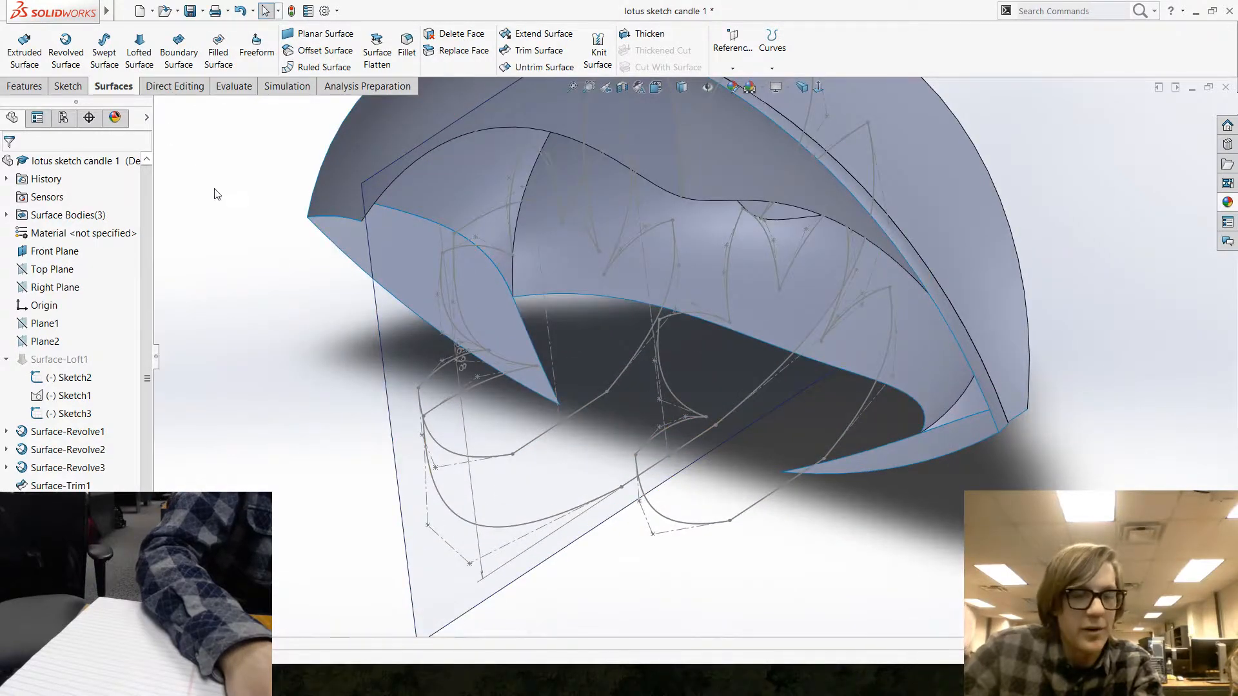
pyautogui.moveTo(767, 556); pyautogui.dragTo(718, 520, button='middle')
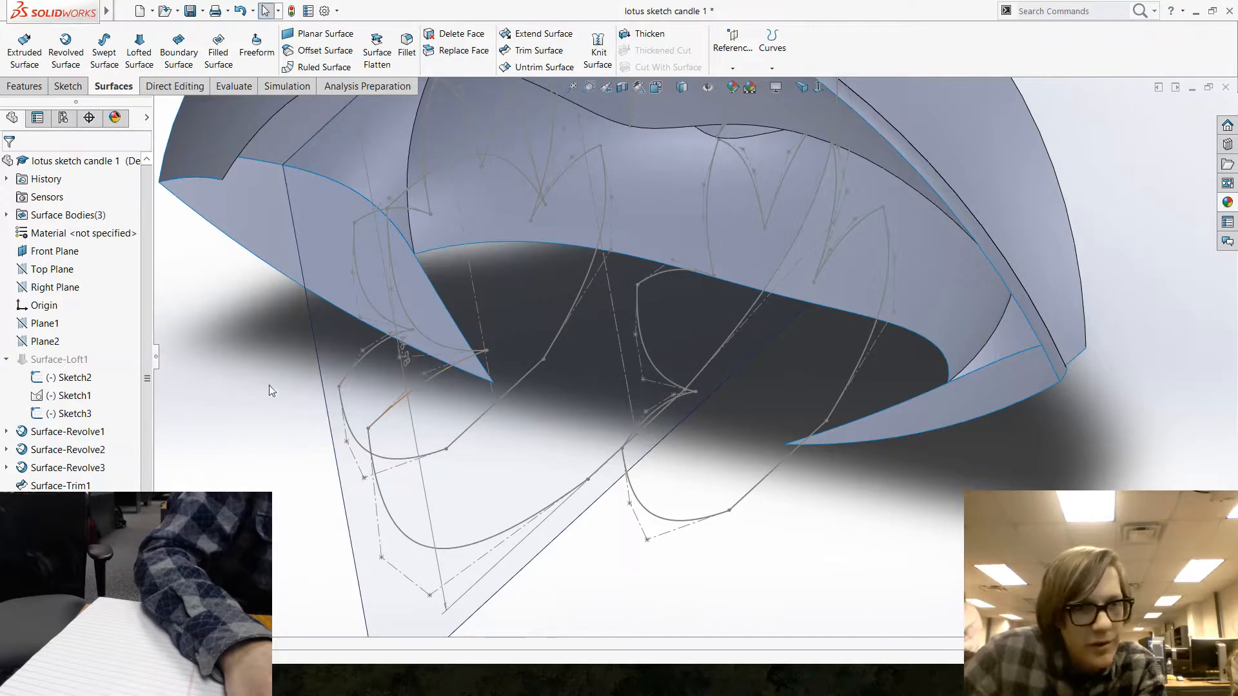
pyautogui.moveTo(340, 350); pyautogui.dragTo(276, 175, button='middle')
pyautogui.click(589, 72)
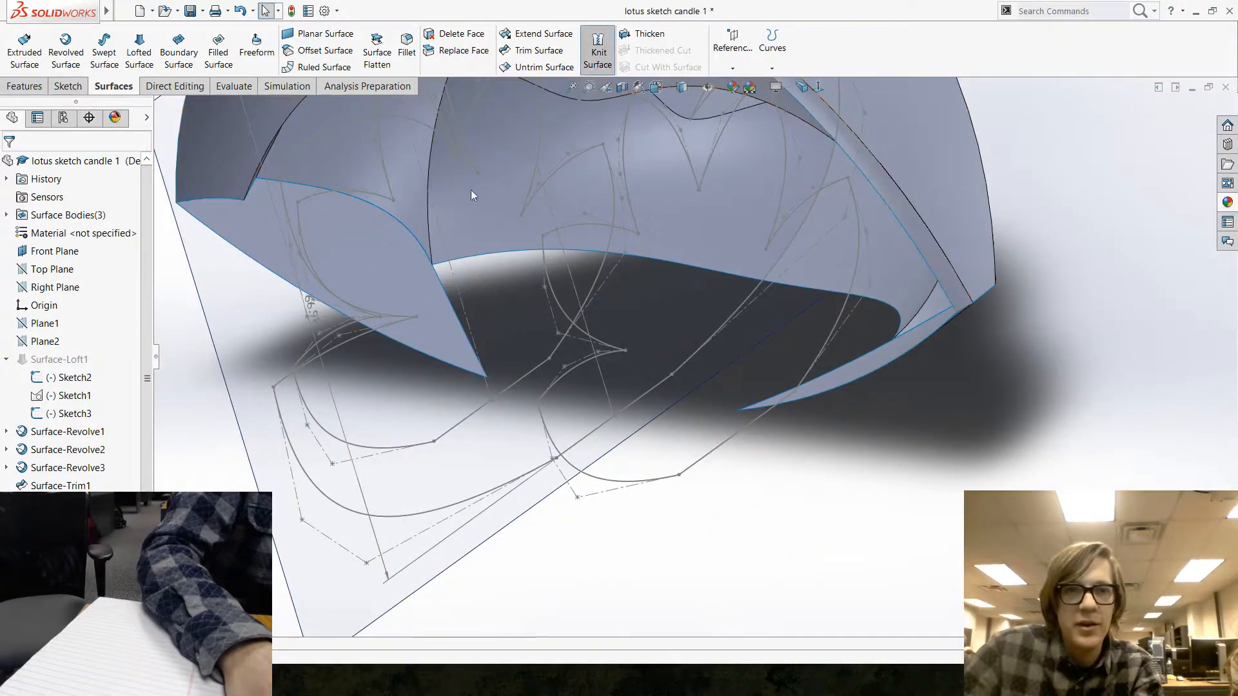
pyautogui.press('Escape')
pyautogui.moveTo(436, 353)
pyautogui.mouseDown(button='middle')
pyautogui.moveTo(423, 456)
pyautogui.moveTo(385, 419)
pyautogui.moveTo(364, 453)
pyautogui.moveTo(241, 318)
pyautogui.moveTo(241, 381)
pyautogui.moveTo(351, 356)
pyautogui.moveTo(425, 439)
pyautogui.moveTo(379, 362)
pyautogui.moveTo(265, 431)
pyautogui.moveTo(331, 437)
pyautogui.moveTo(357, 481)
pyautogui.moveTo(371, 464)
pyautogui.mouseUp(button='middle')
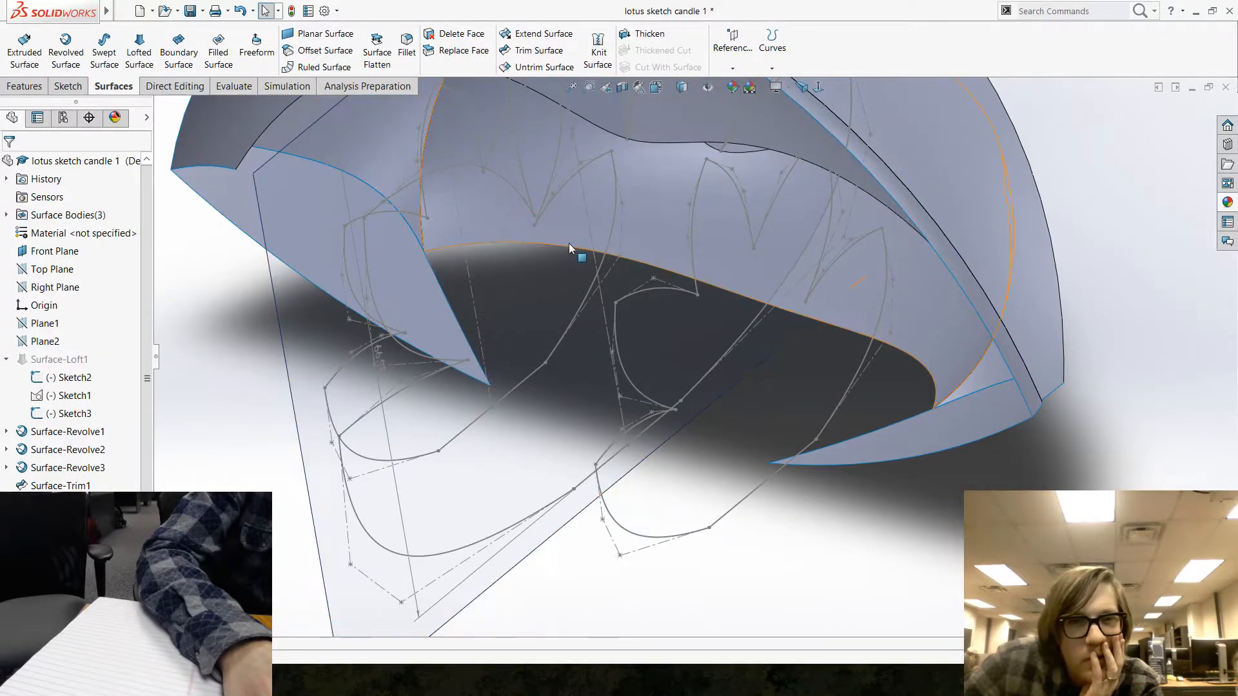
# Start a 3D sketch and convert the inner edges of the two remaining base surface corner pieces into it.
pyautogui.click(56, 87)
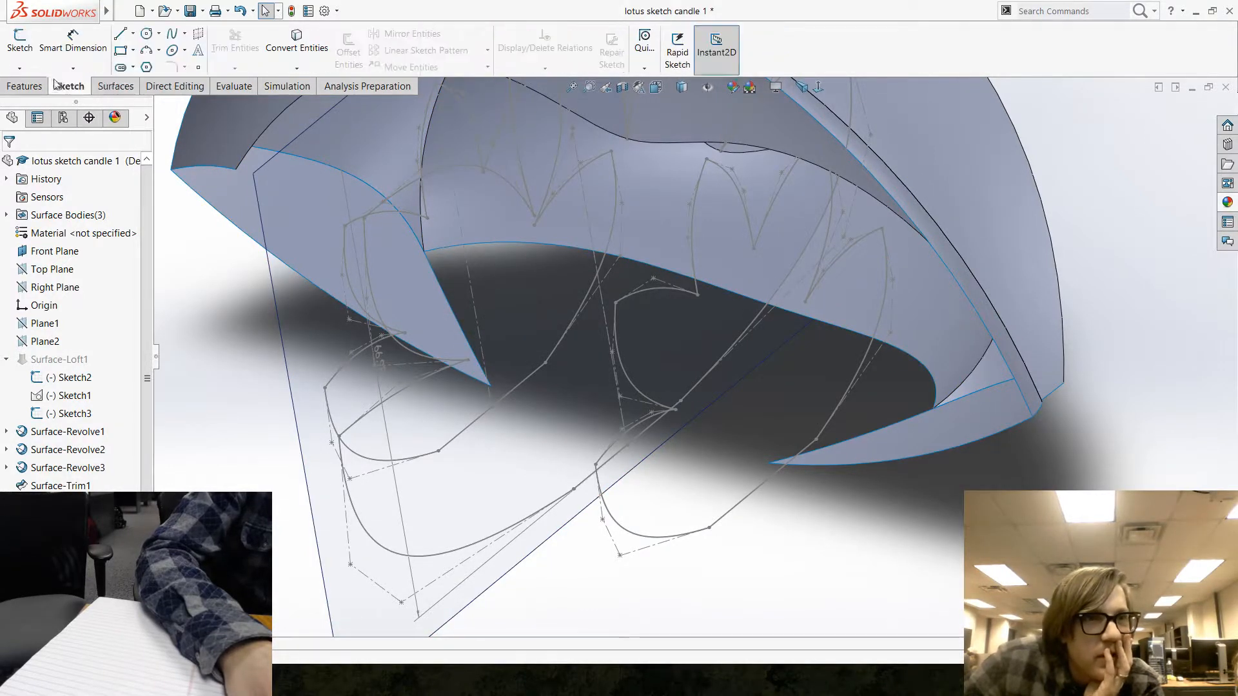
pyautogui.click(20, 68)
pyautogui.click(39, 102)
pyautogui.click(297, 40)
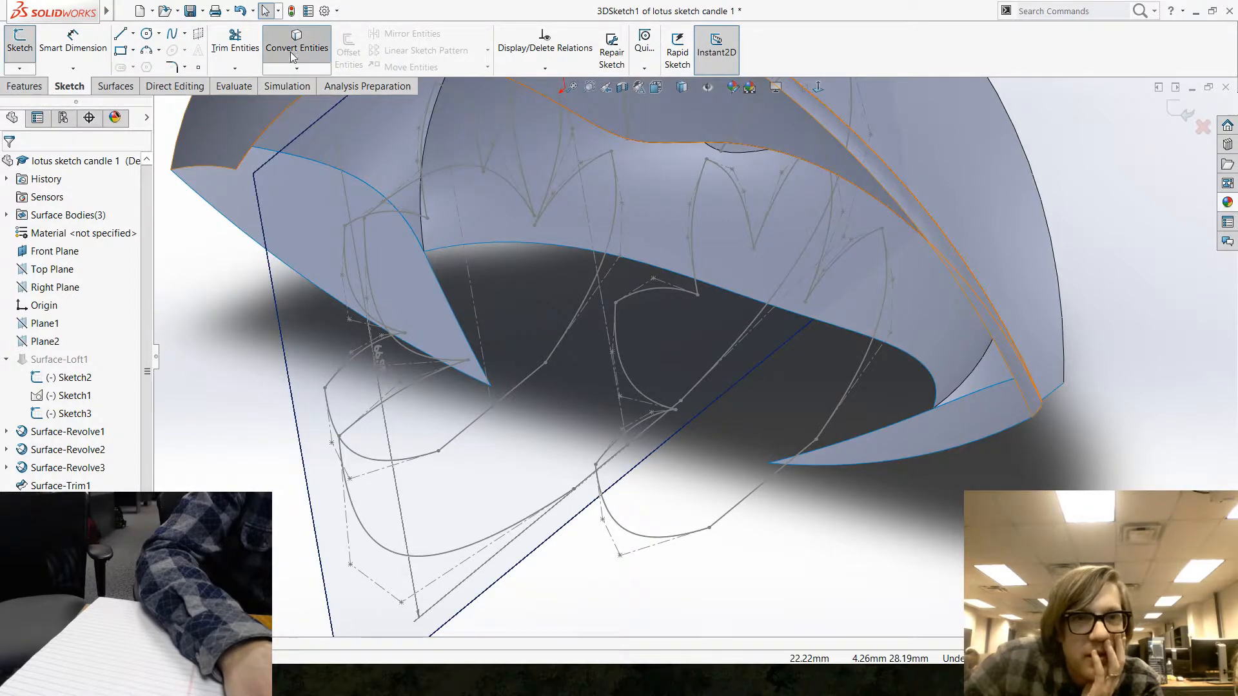
pyautogui.click(459, 321)
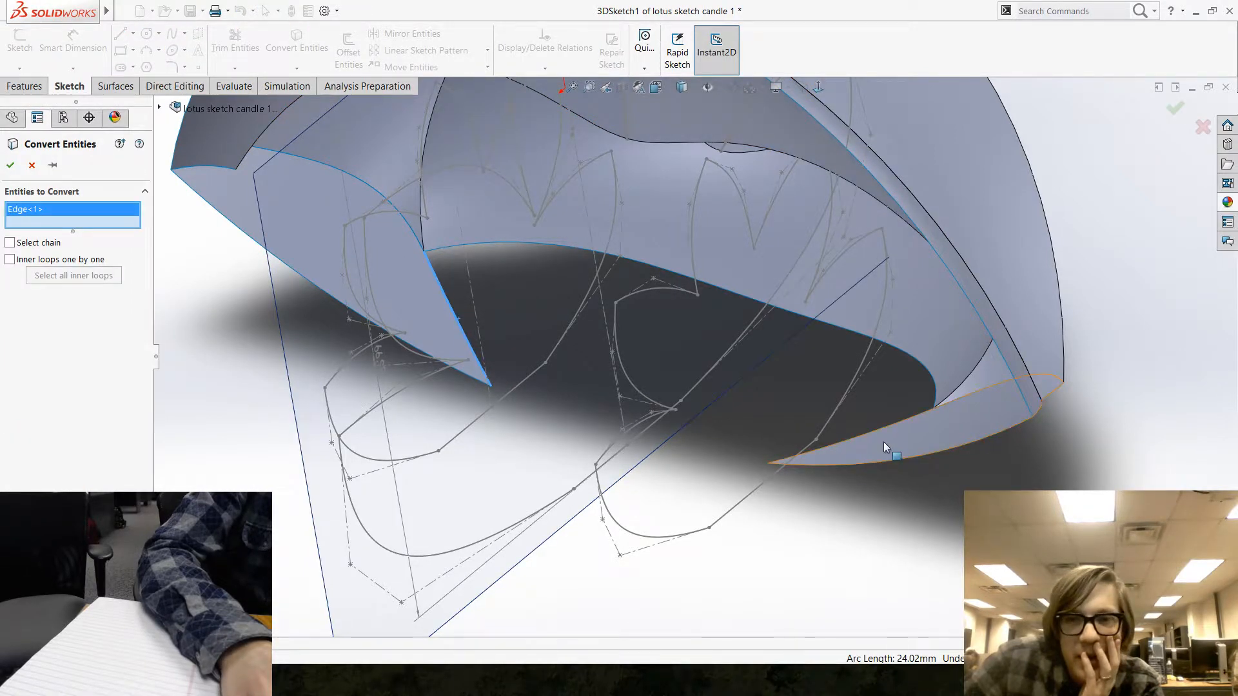
pyautogui.click(888, 424)
pyautogui.press('Return')
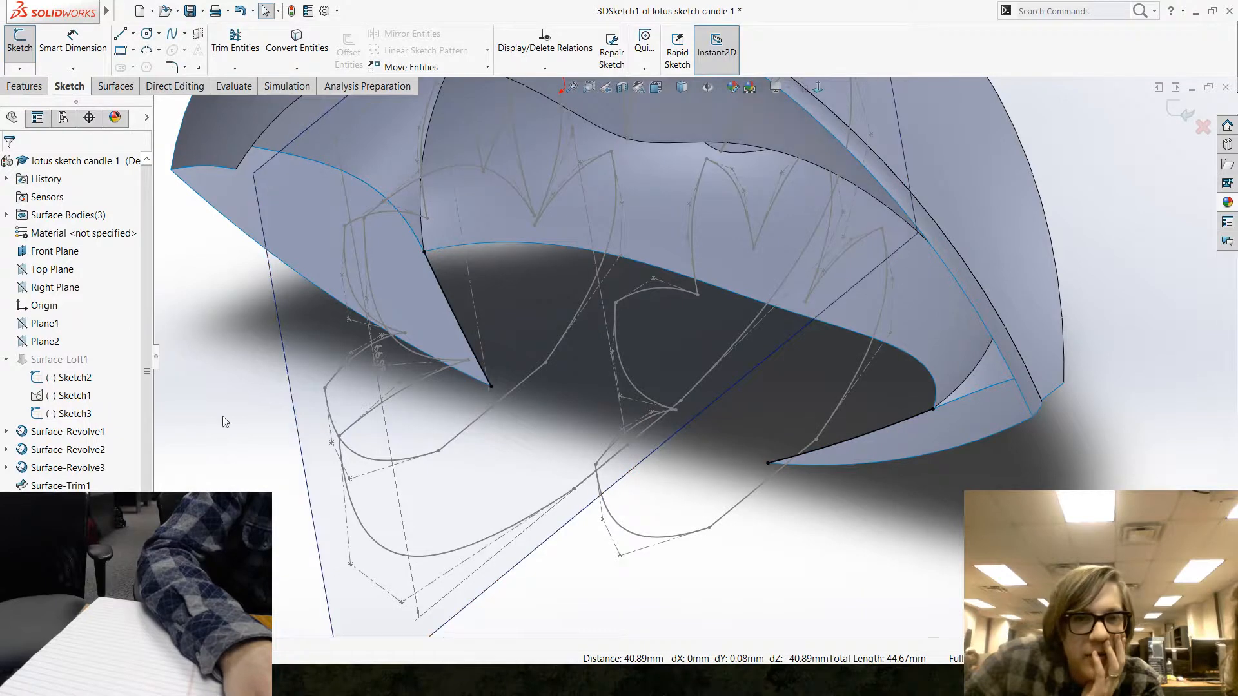
# Draw a line joining the free tips of the two converted edges across the open base.
pyautogui.click(121, 35)
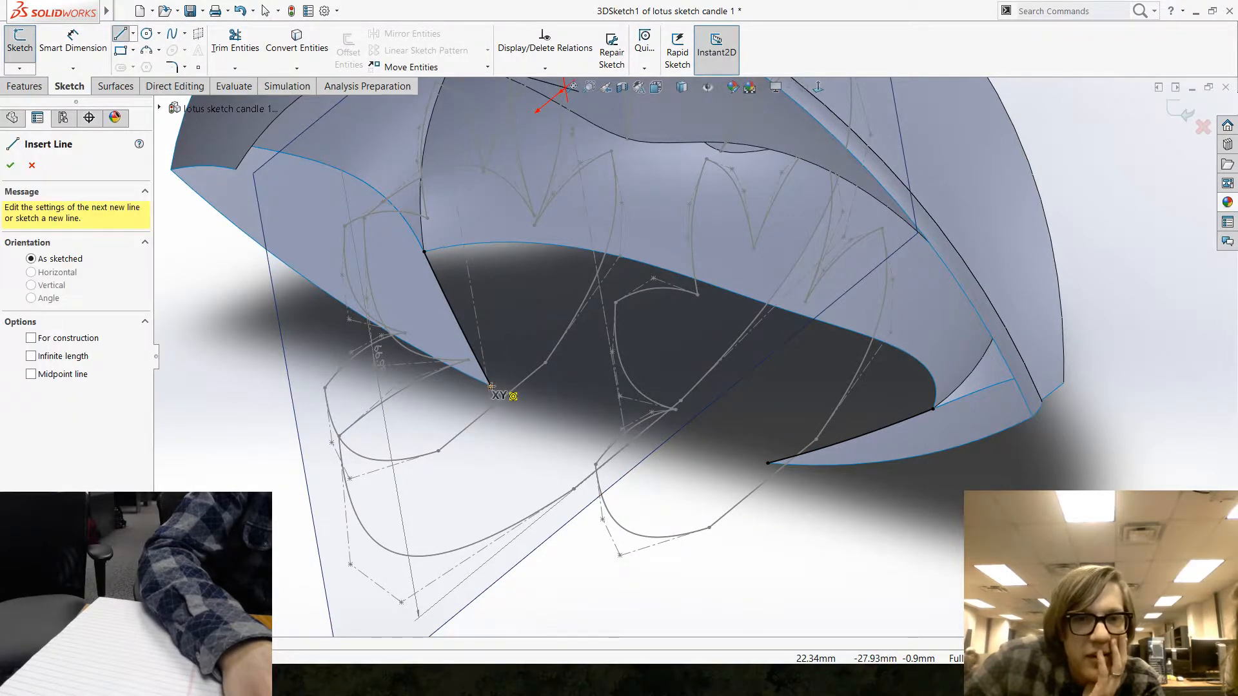
pyautogui.click(491, 386)
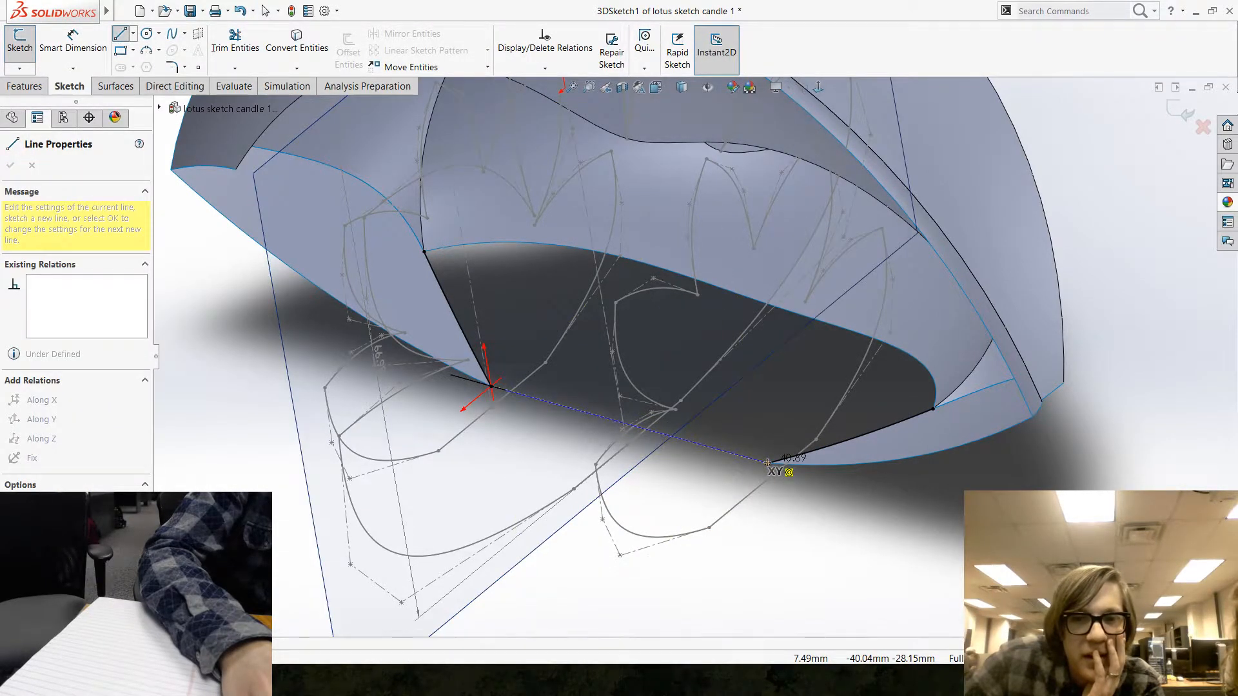
pyautogui.click(768, 462)
pyautogui.press('Escape')
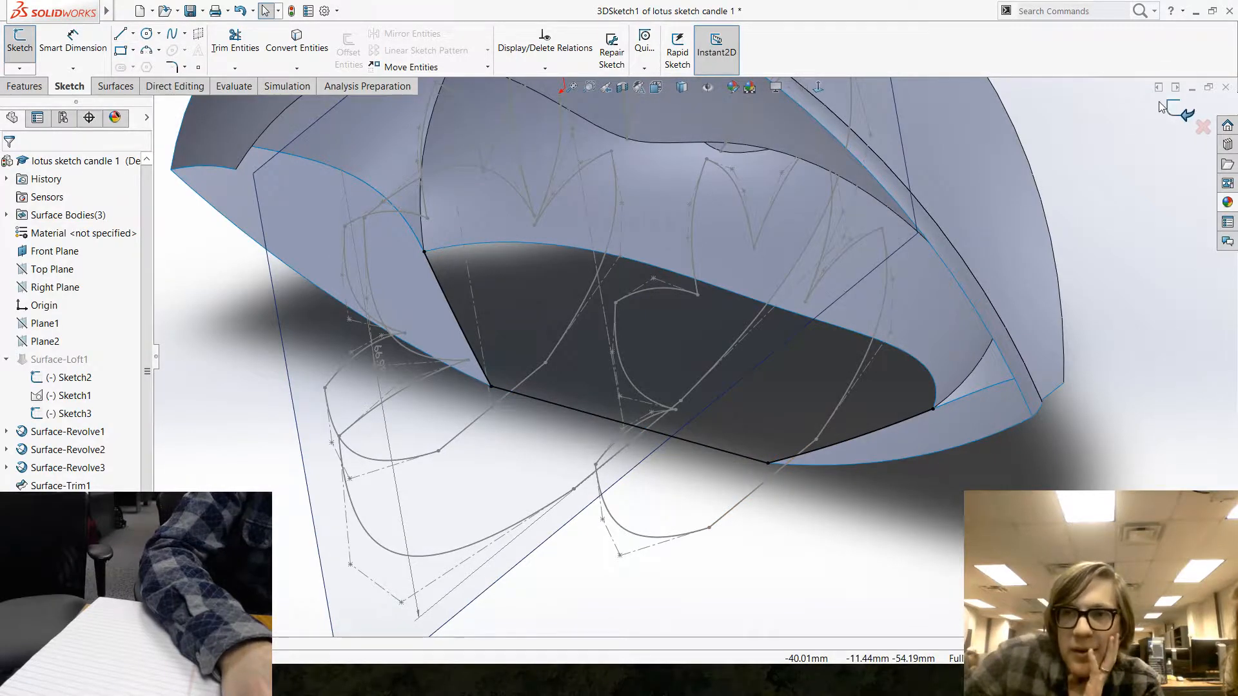
# Leave the 3D sketch and create a lofted surface between the inner petal's bottom edge and 3DSketch1.
pyautogui.click(25, 86)
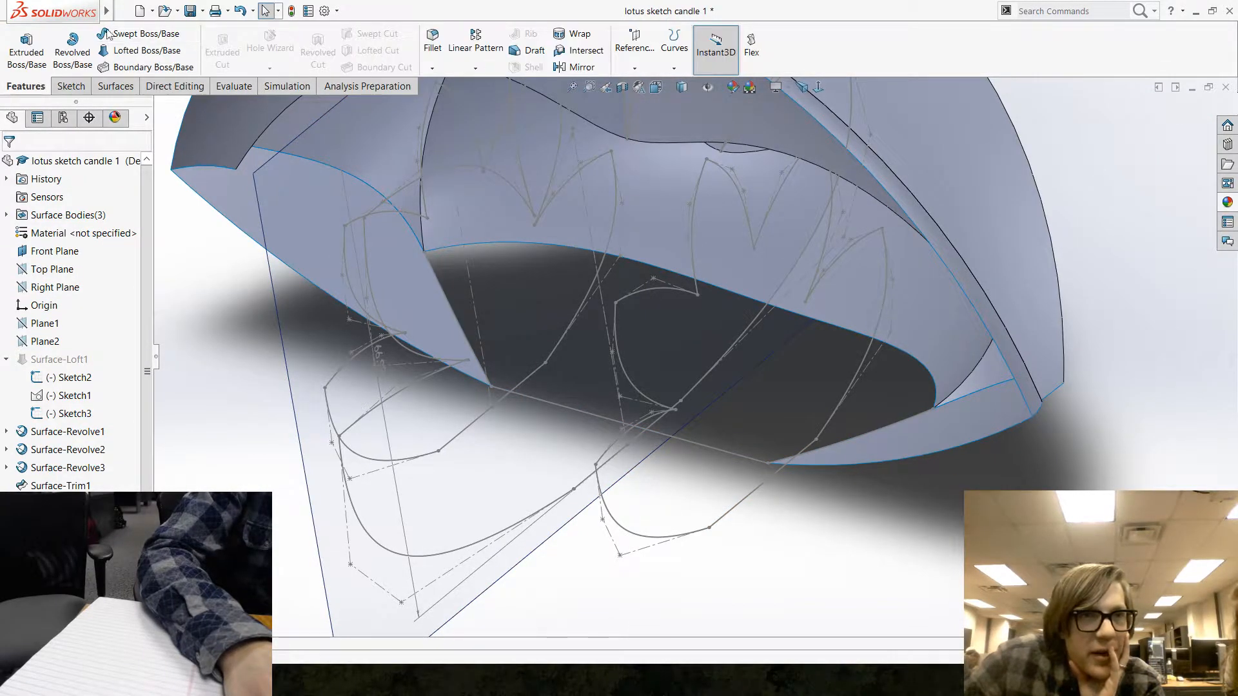
pyautogui.click(108, 87)
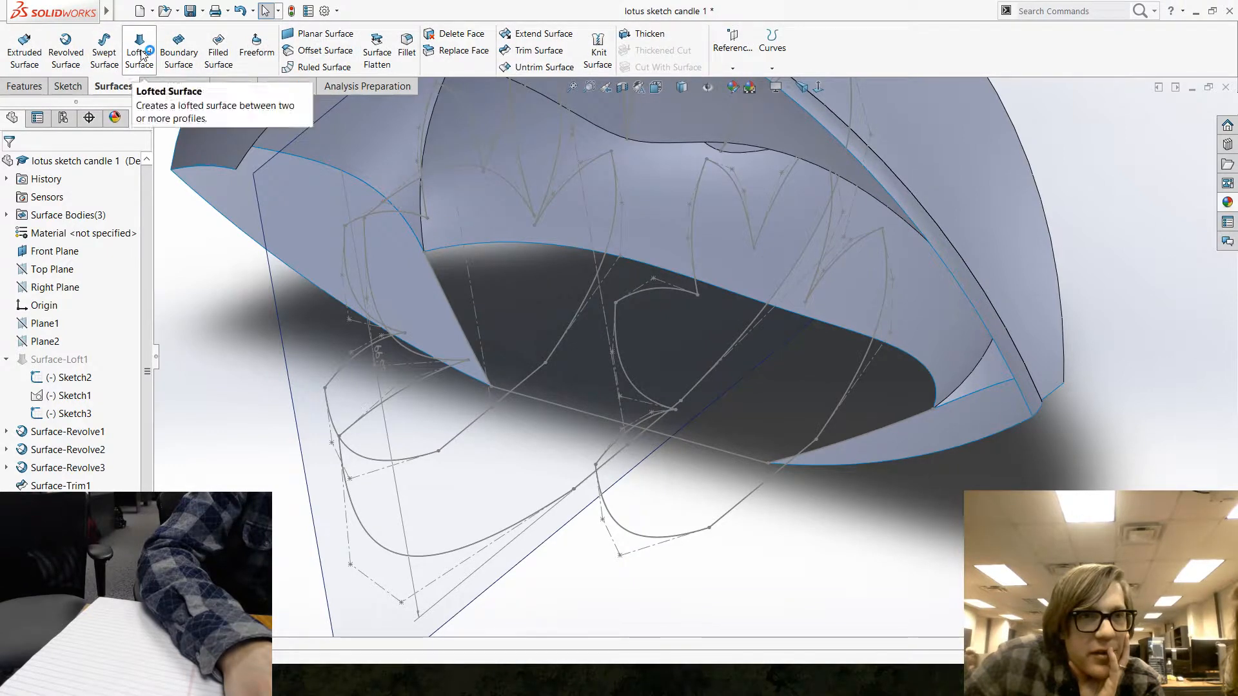
pyautogui.click(140, 54)
pyautogui.click(640, 262)
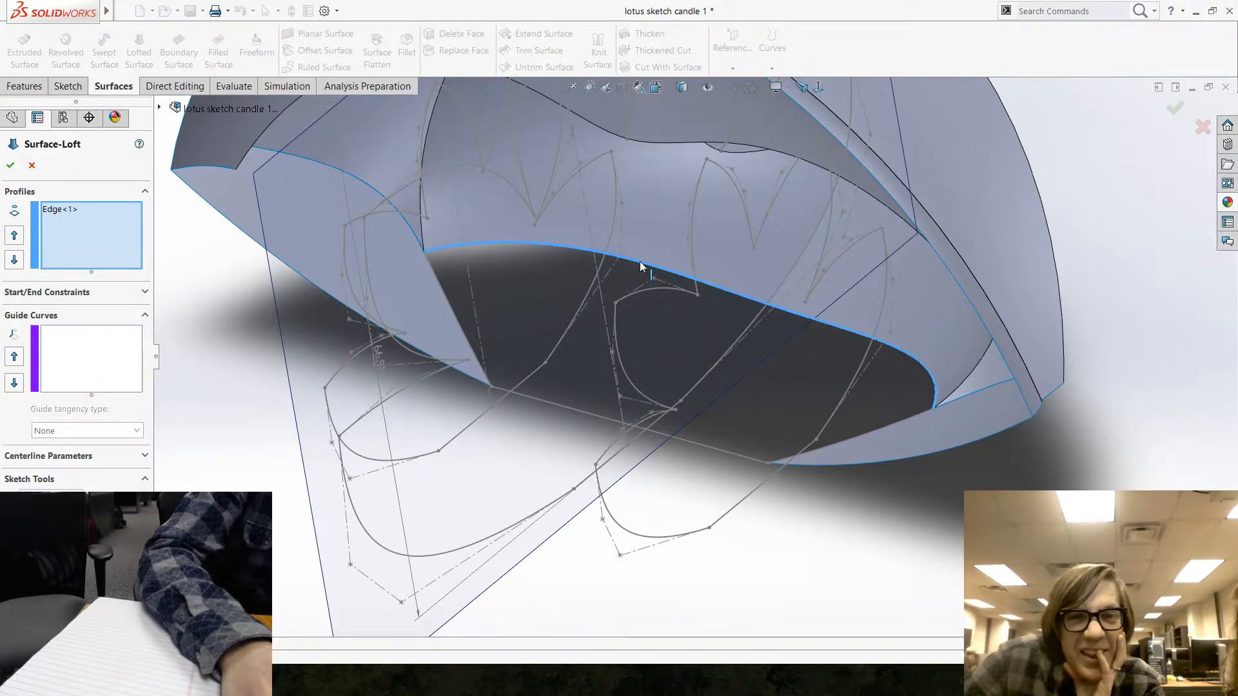
pyautogui.click(161, 108)
pyautogui.click(622, 424)
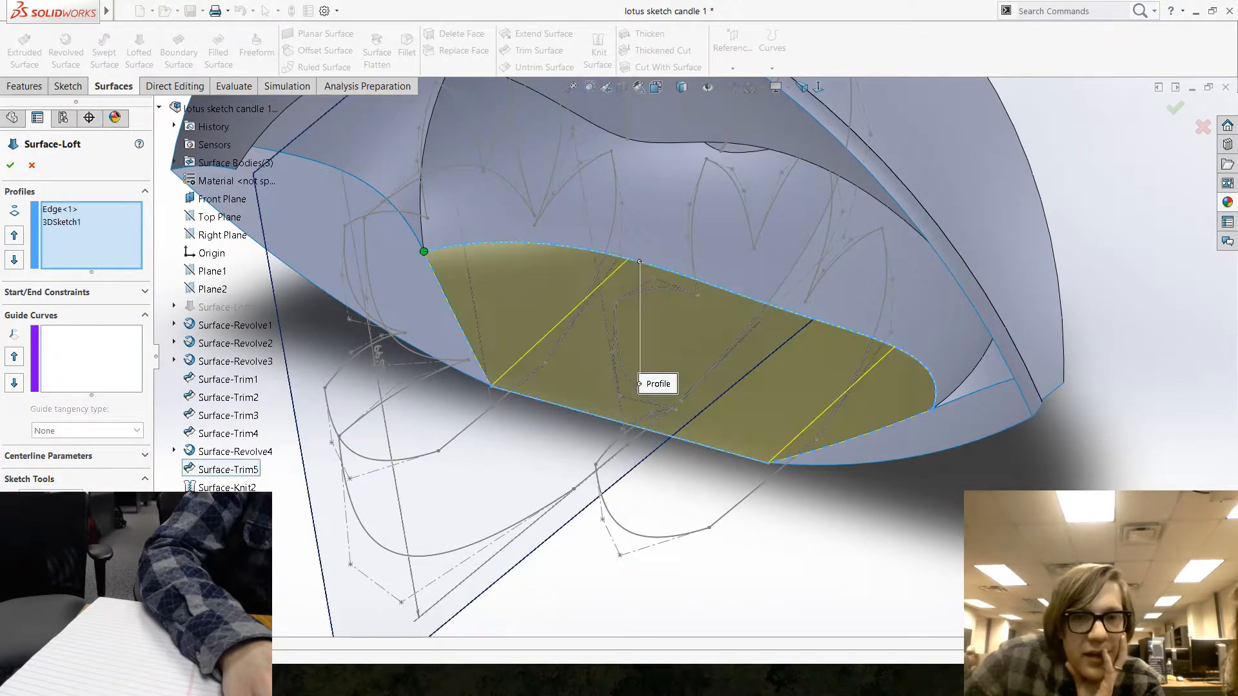
pyautogui.click(12, 165)
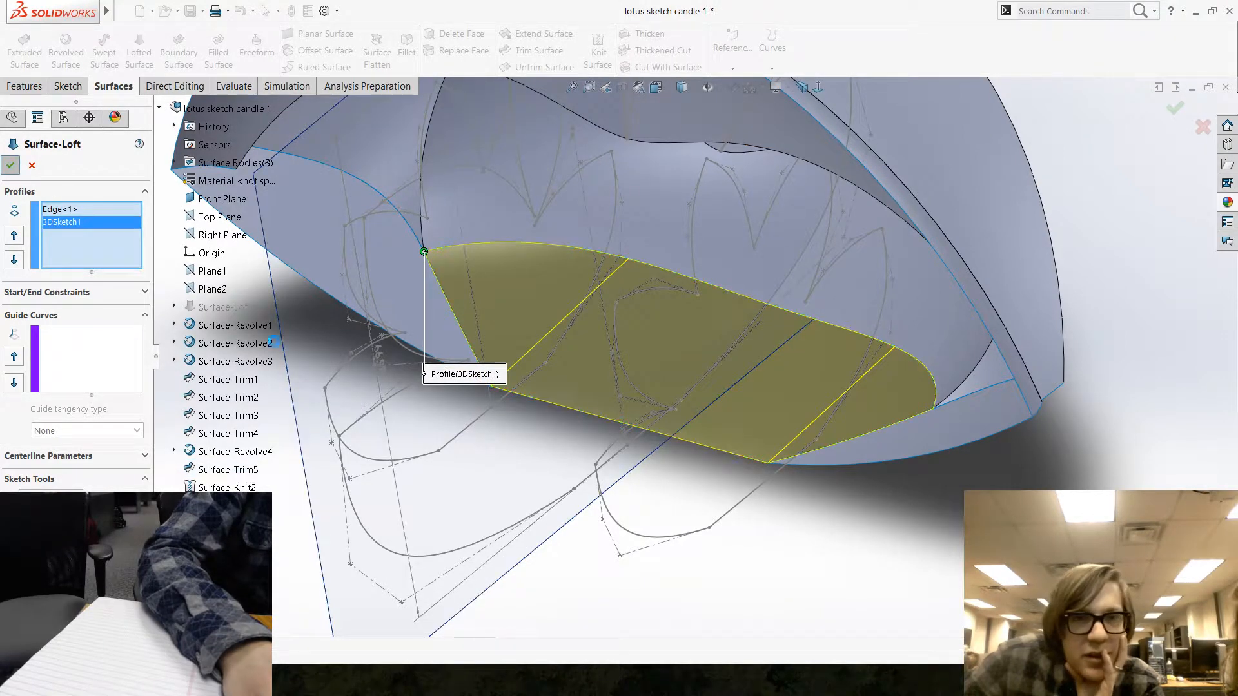
# Knit the petal surface, the new lofted surface and the two base corner surfaces together.
pyautogui.moveTo(793, 508); pyautogui.dragTo(954, 516, button='middle')
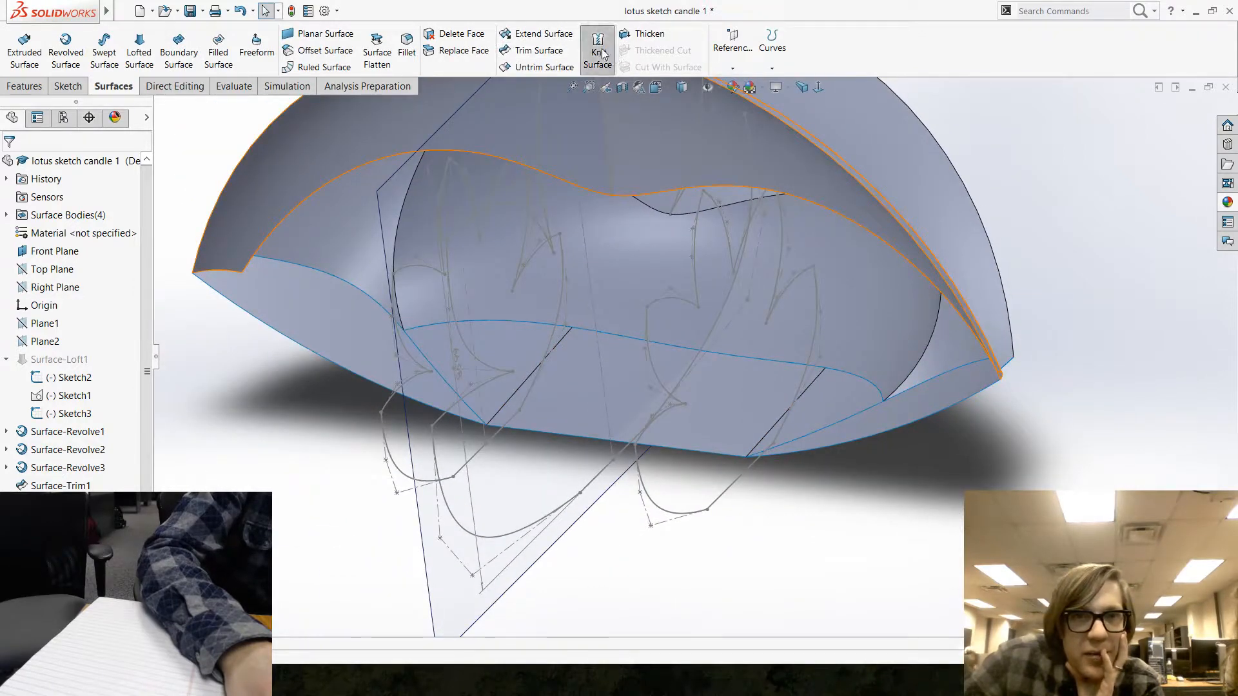
pyautogui.click(603, 54)
pyautogui.click(494, 271)
pyautogui.click(509, 369)
pyautogui.click(361, 331)
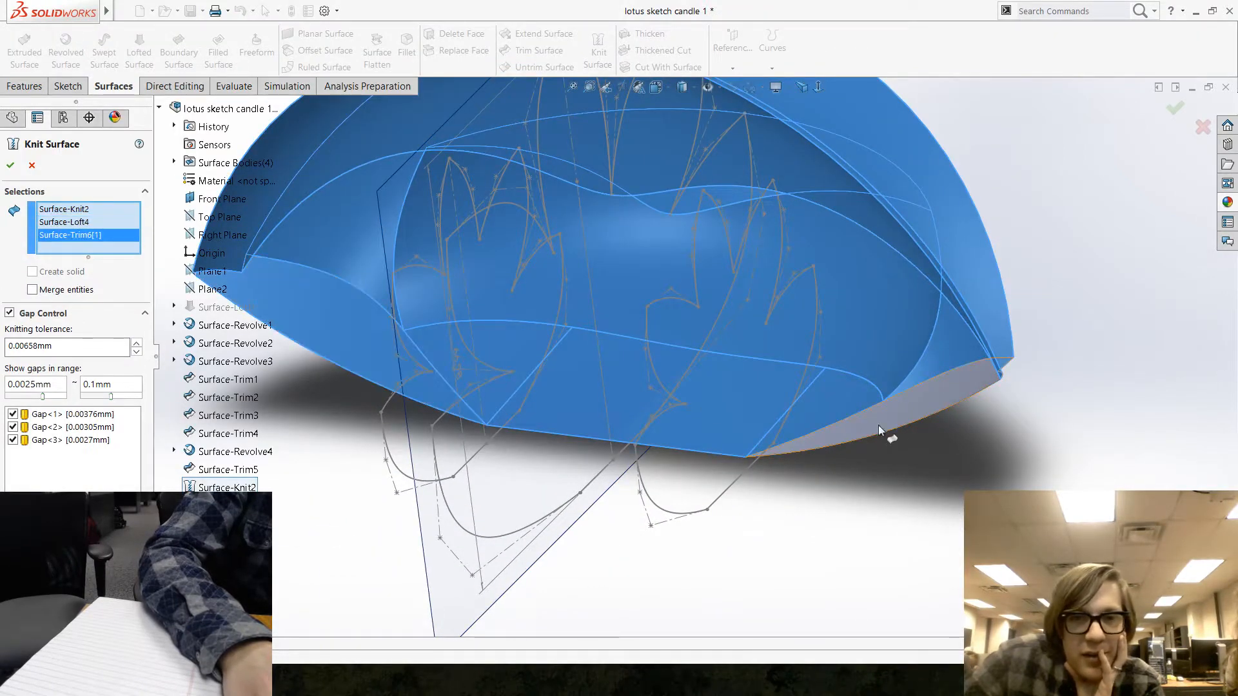
pyautogui.click(879, 424)
pyautogui.press('Return')
# Fillet the two straight crease edges across the lofted base surface with a 20 mm radius.
pyautogui.moveTo(860, 520); pyautogui.dragTo(658, 437, button='middle')
pyautogui.scroll(4, 858, 443)
pyautogui.scroll(-4, 958, 452)
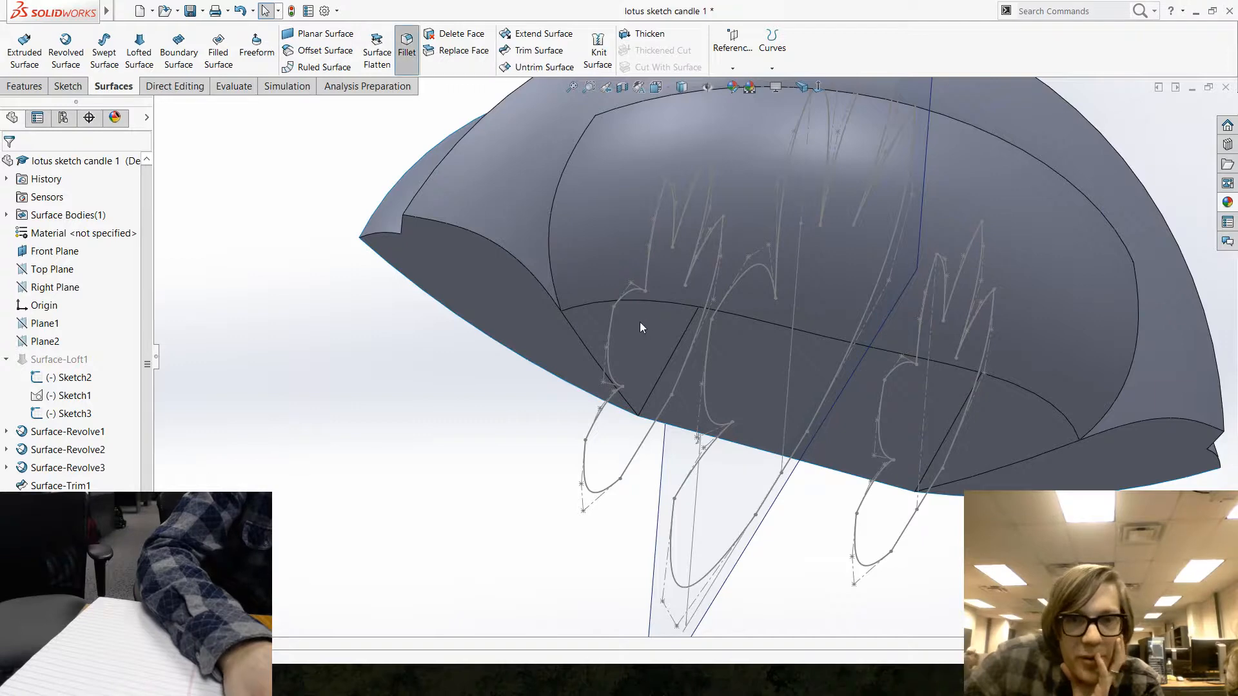
pyautogui.click(679, 342)
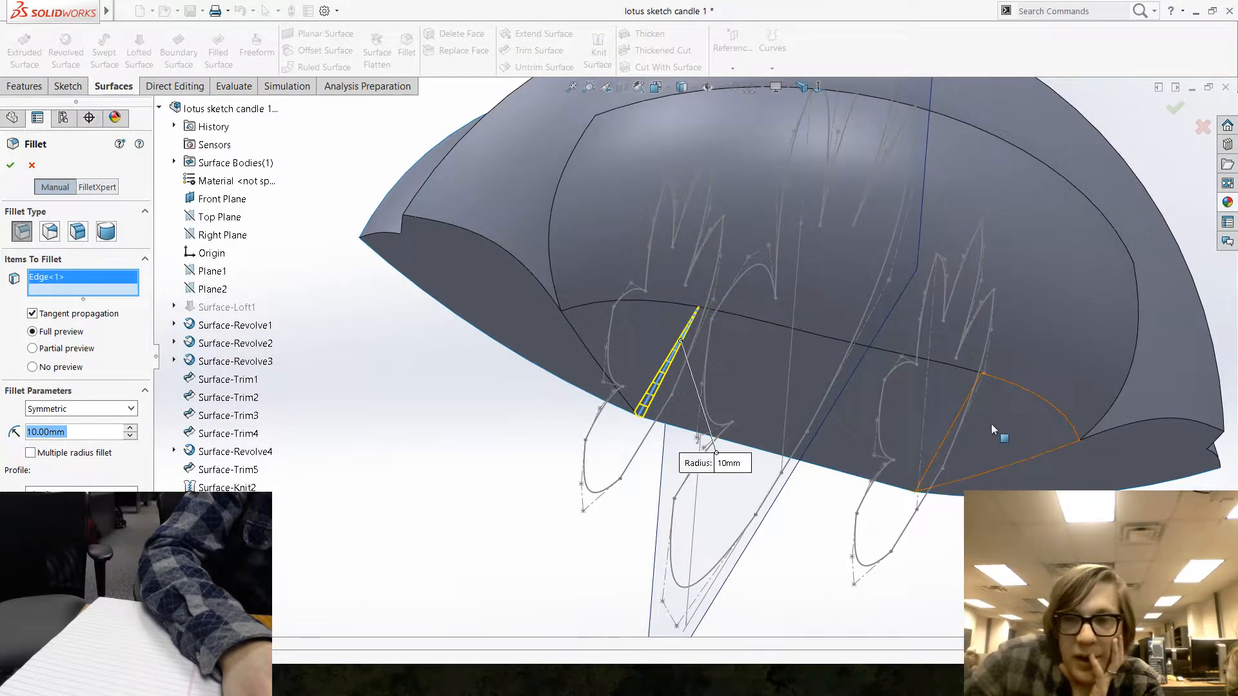
pyautogui.click(954, 419)
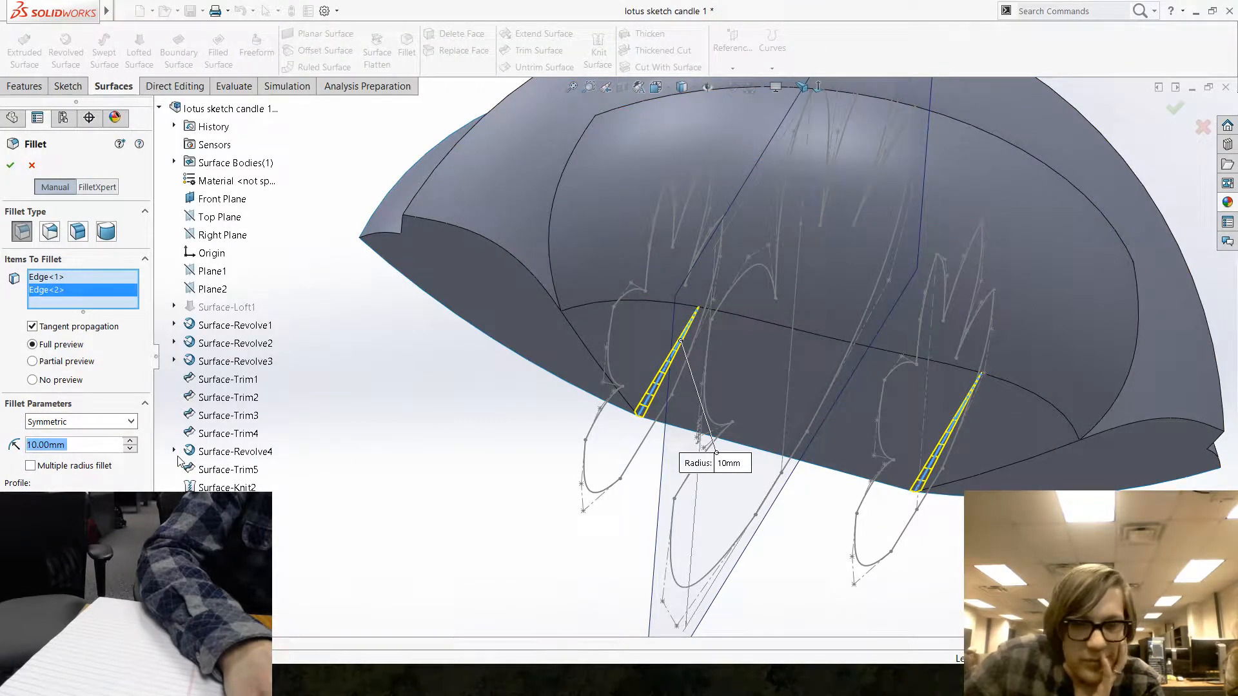
pyautogui.write('20')
pyautogui.press('Return')
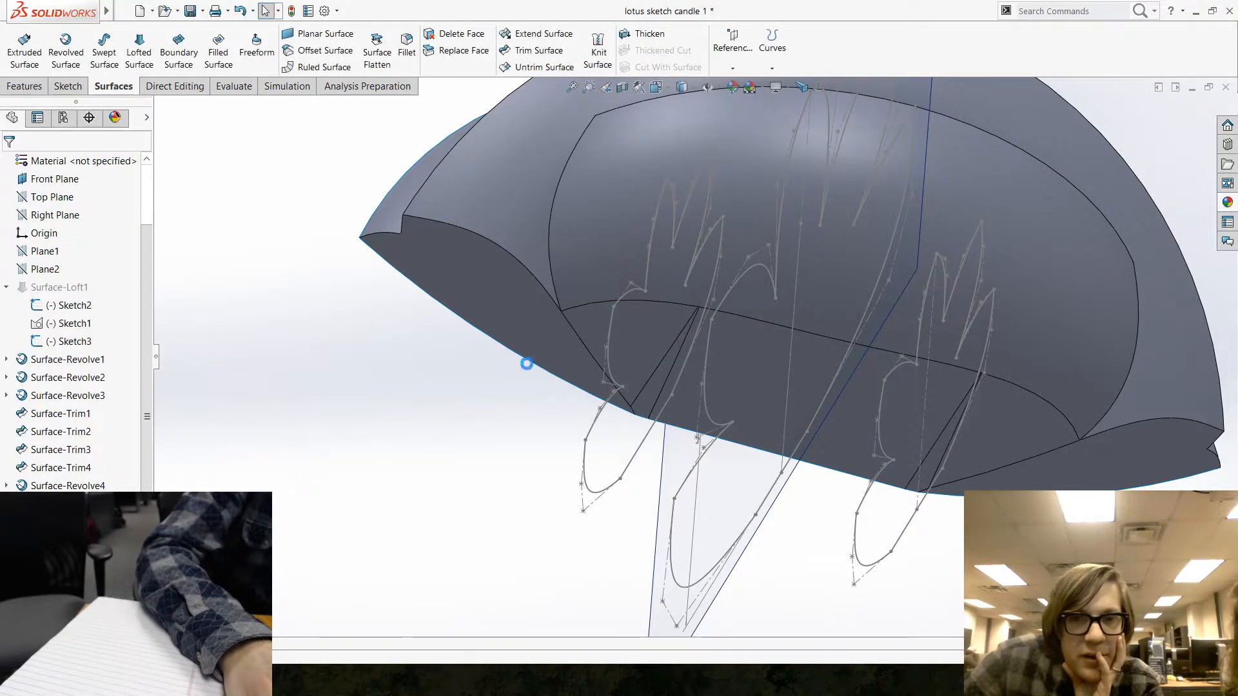
# Check the closed lotus body from several sides and save the part.
pyautogui.moveTo(526, 360); pyautogui.dragTo(619, 448, button='middle')
pyautogui.scroll(7, 681, 322)
pyautogui.scroll(-3, 678, 290)
pyautogui.moveTo(621, 339)
pyautogui.mouseDown(button='middle')
pyautogui.moveTo(747, 337)
pyautogui.moveTo(609, 340)
pyautogui.moveTo(577, 409)
pyautogui.moveTo(504, 416)
pyautogui.mouseUp(button='middle')
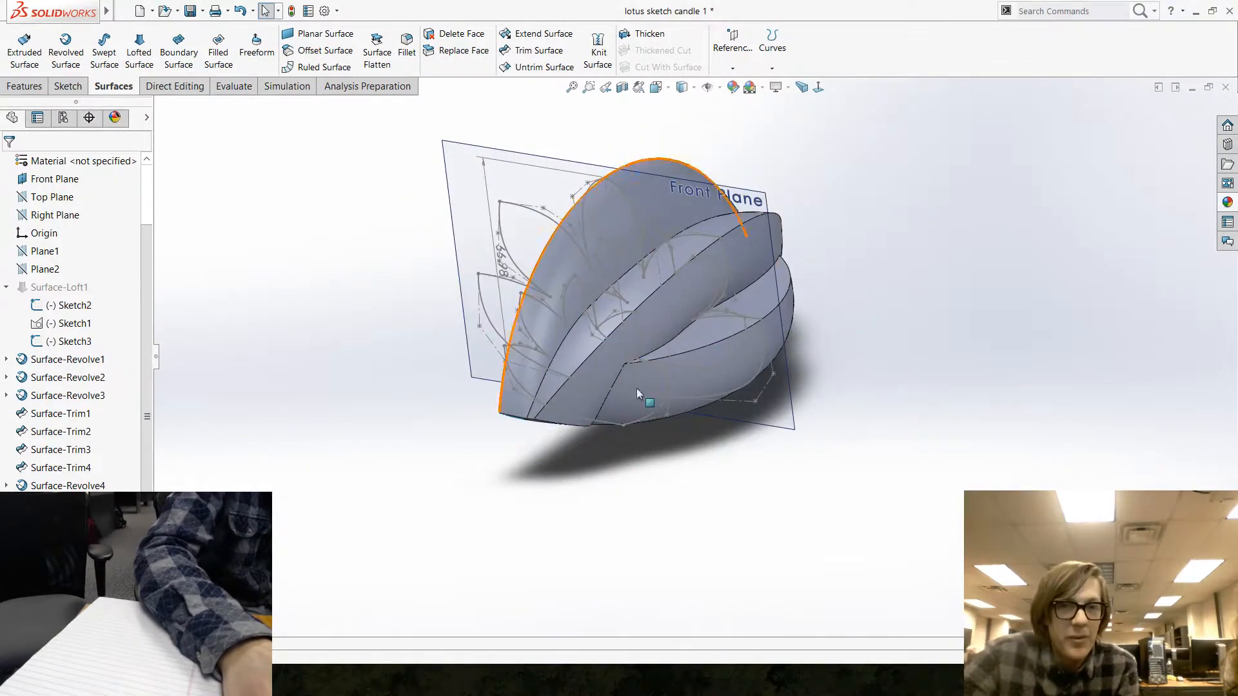
pyautogui.scroll(-3, 638, 390)
pyautogui.moveTo(645, 409); pyautogui.dragTo(560, 398, button='middle')
pyautogui.moveTo(607, 417); pyautogui.dragTo(618, 417, button='middle')
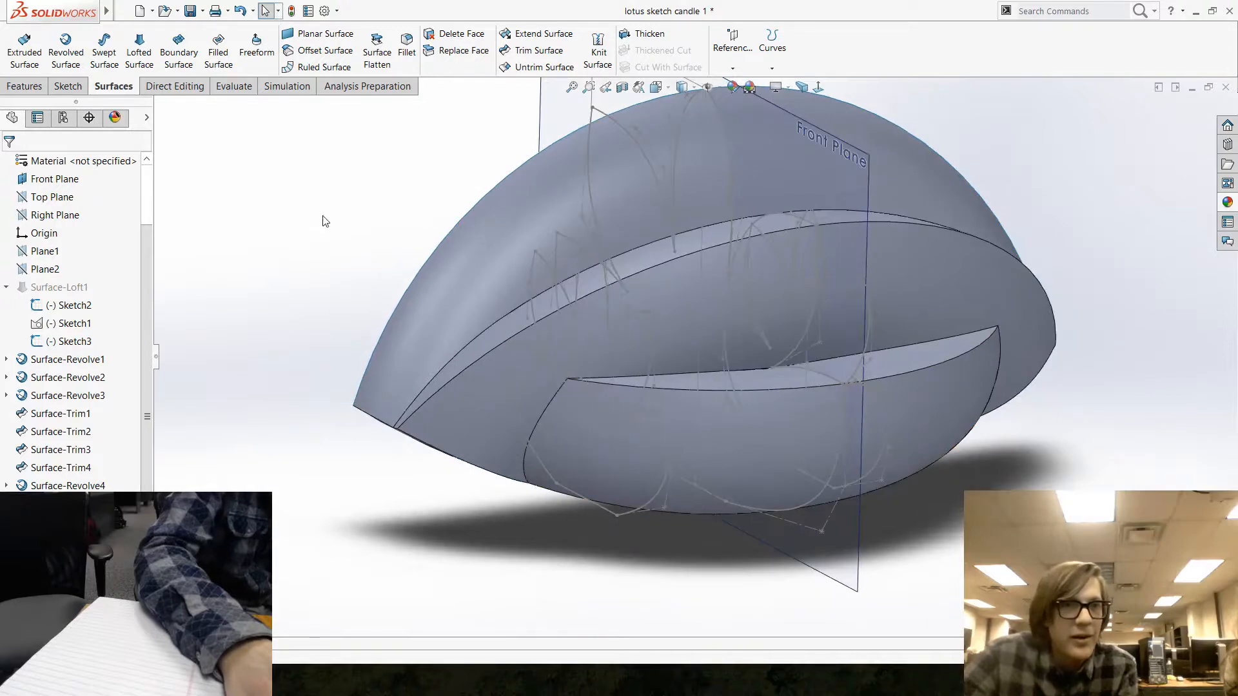
pyautogui.click(190, 11)
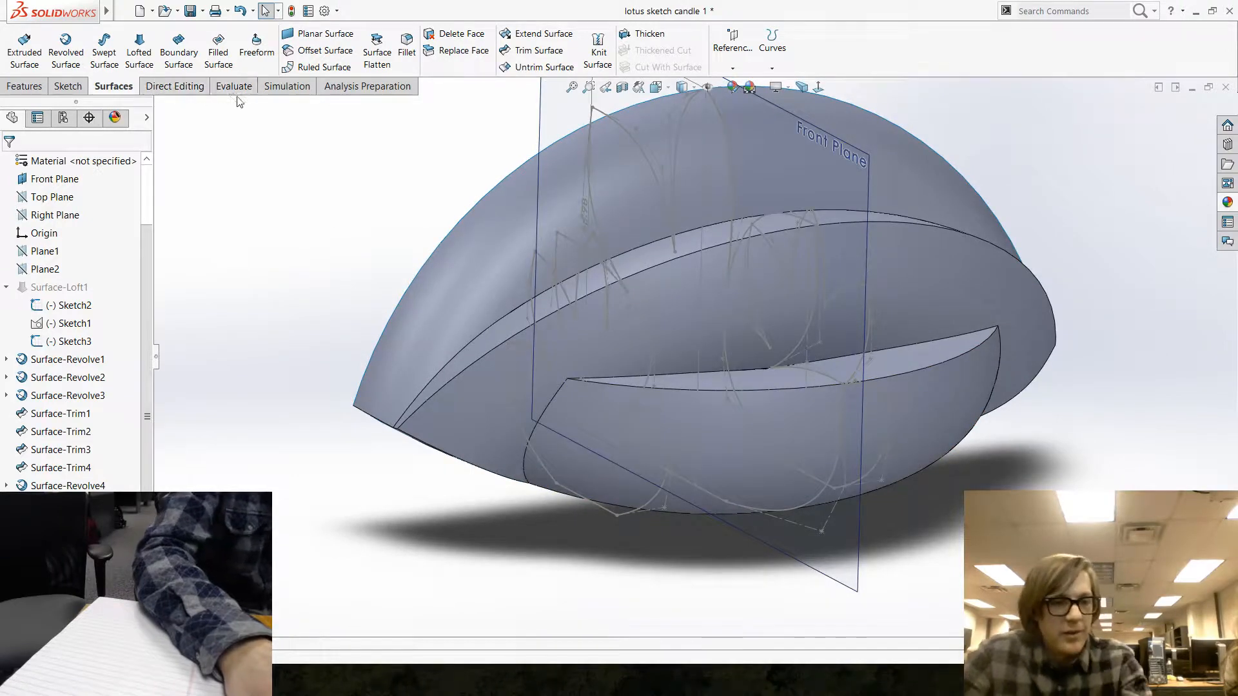
# Start a Scale feature about the centroid with uniform scaling turned off.
pyautogui.click(175, 86)
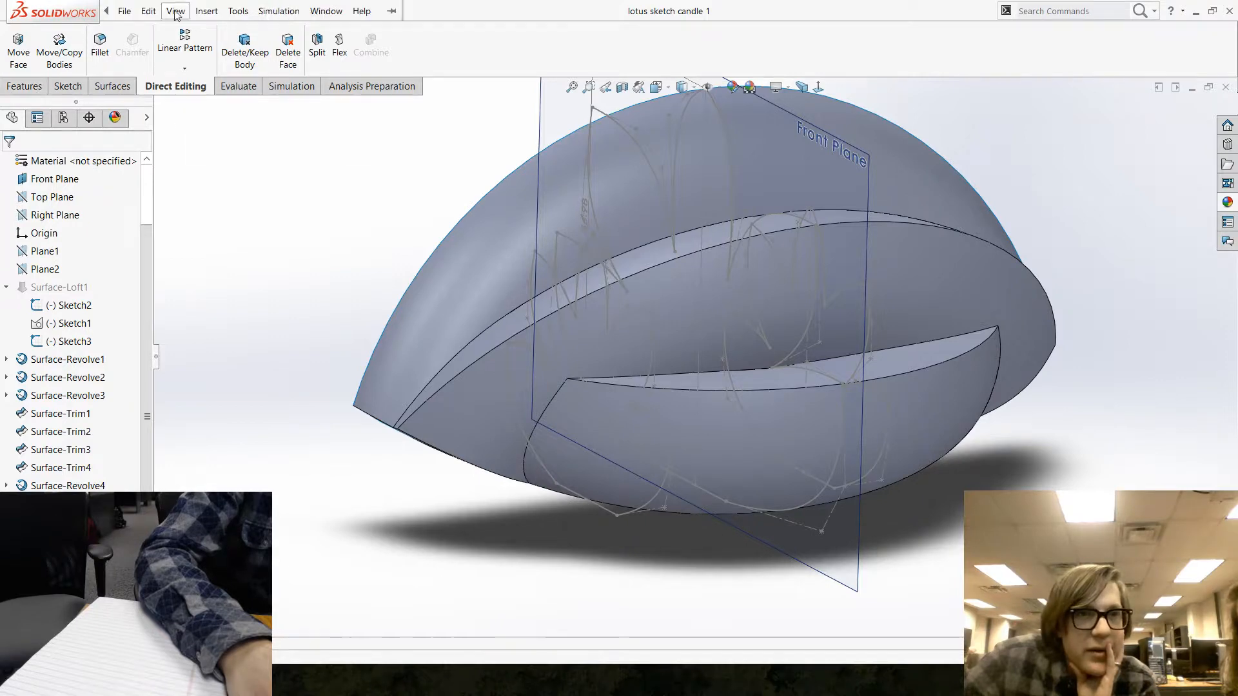
pyautogui.click(208, 11)
pyautogui.moveTo(311, 66)
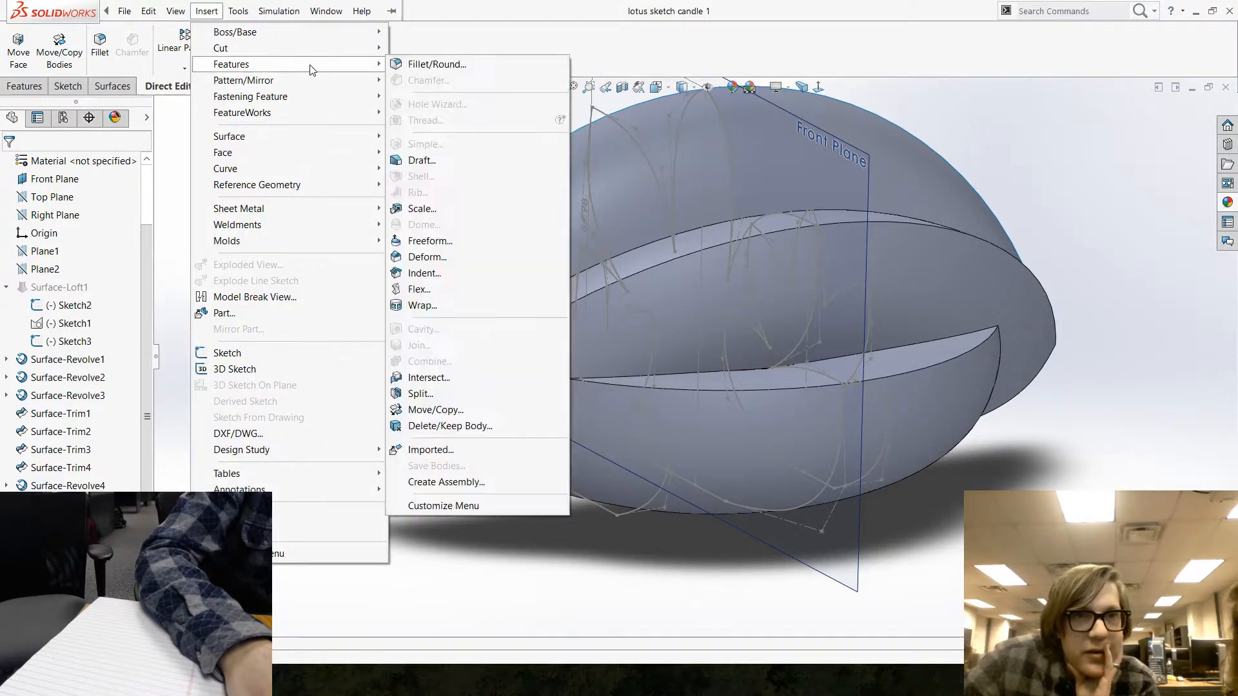
pyautogui.click(475, 209)
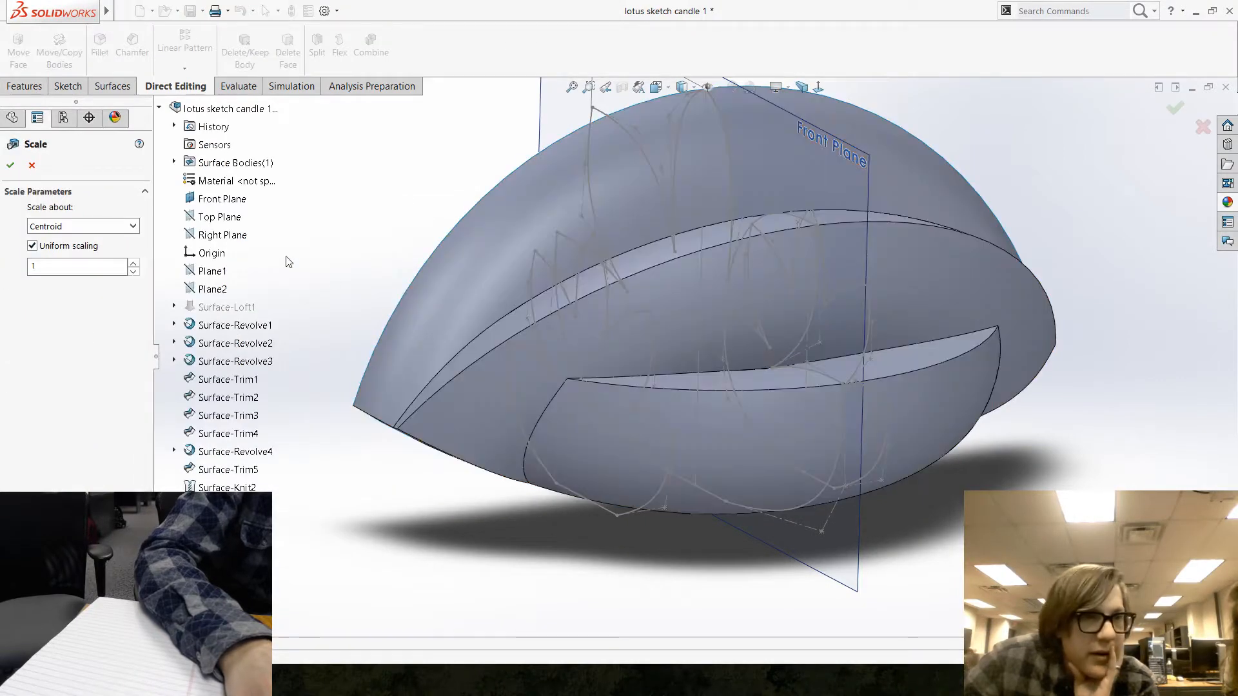
pyautogui.click(32, 246)
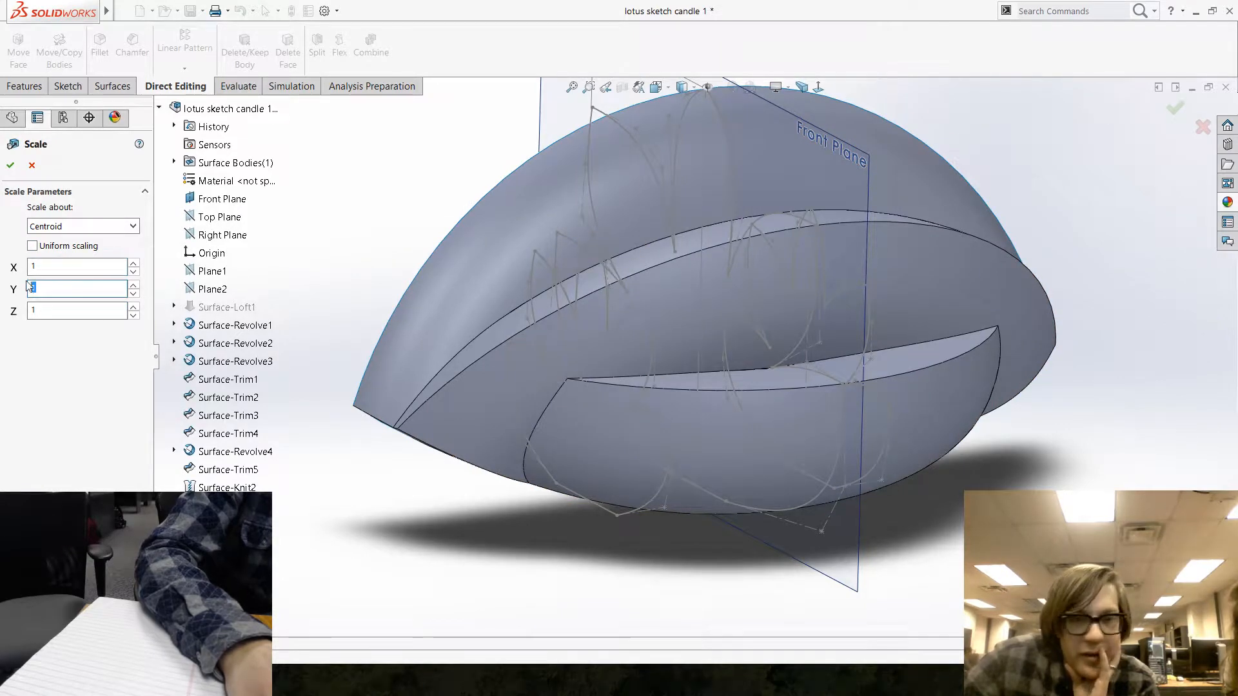
pyautogui.write('0.5')
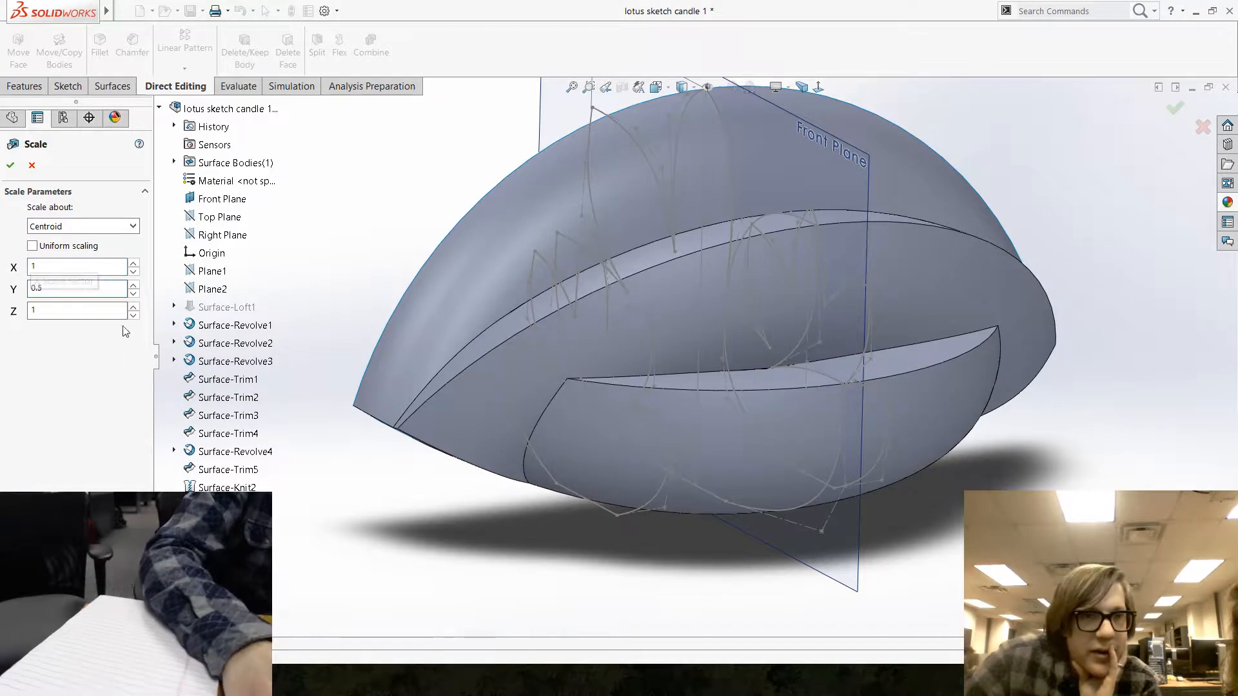
pyautogui.scroll(4, 733, 334)
pyautogui.scroll(-3, 845, 329)
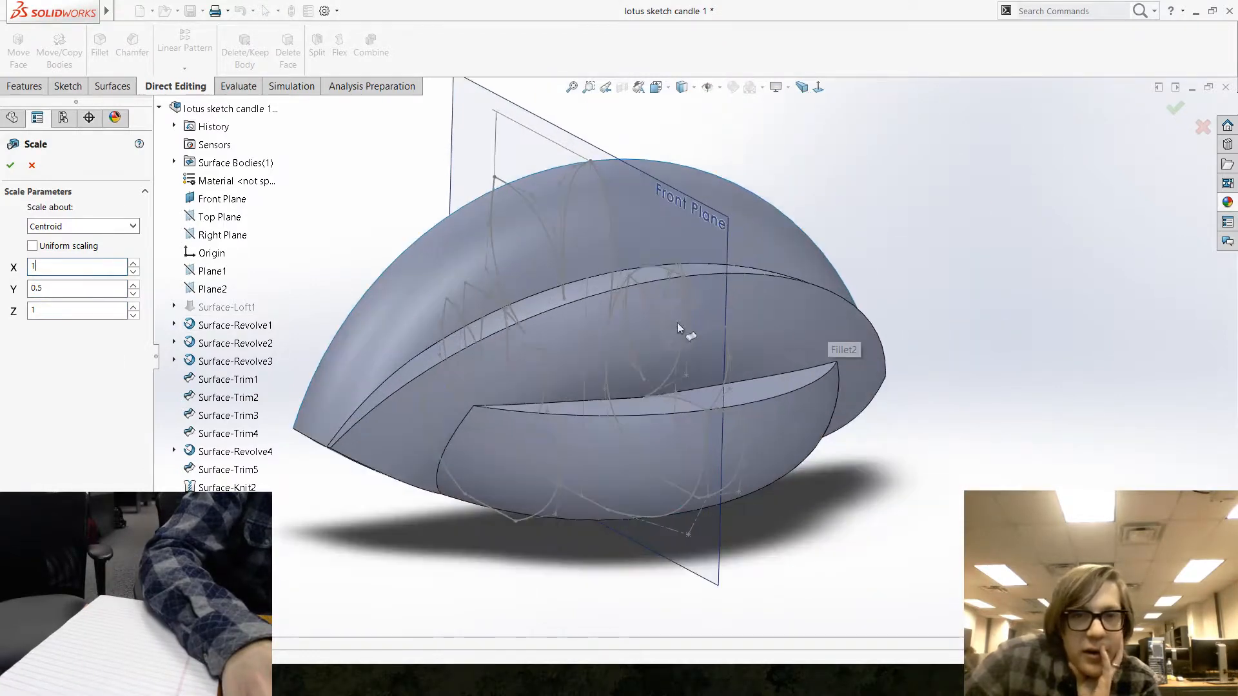
pyautogui.doubleClick(51, 289)
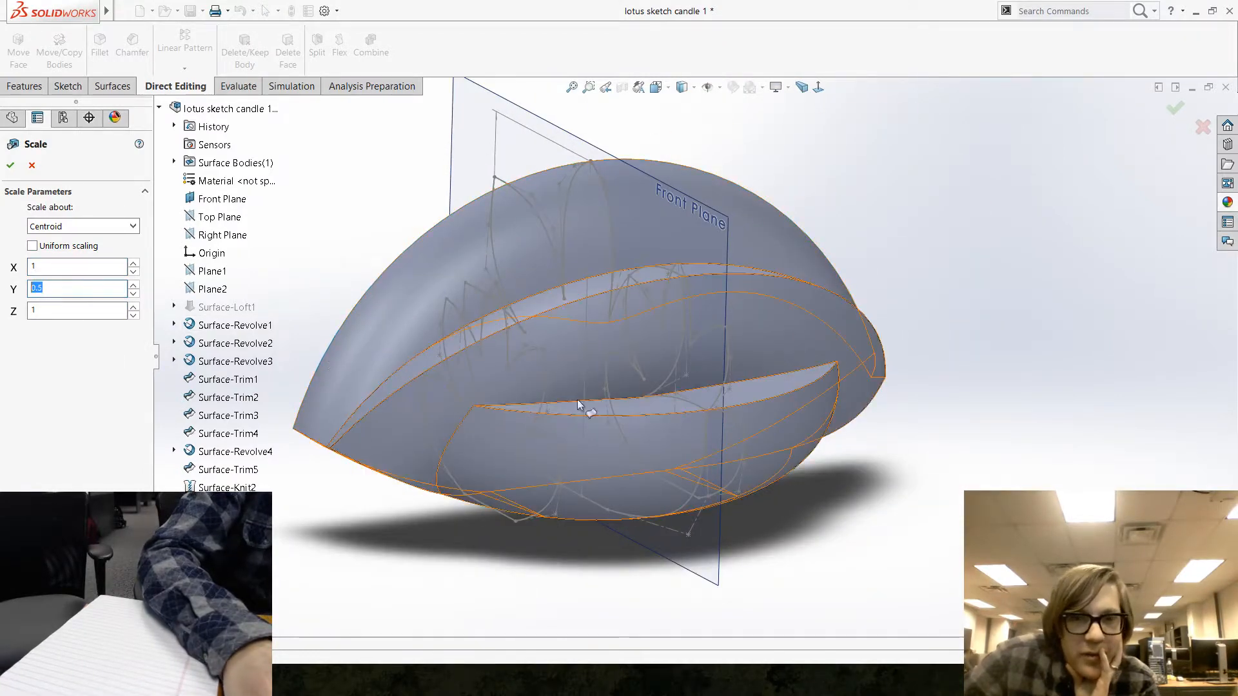
pyautogui.write('1')
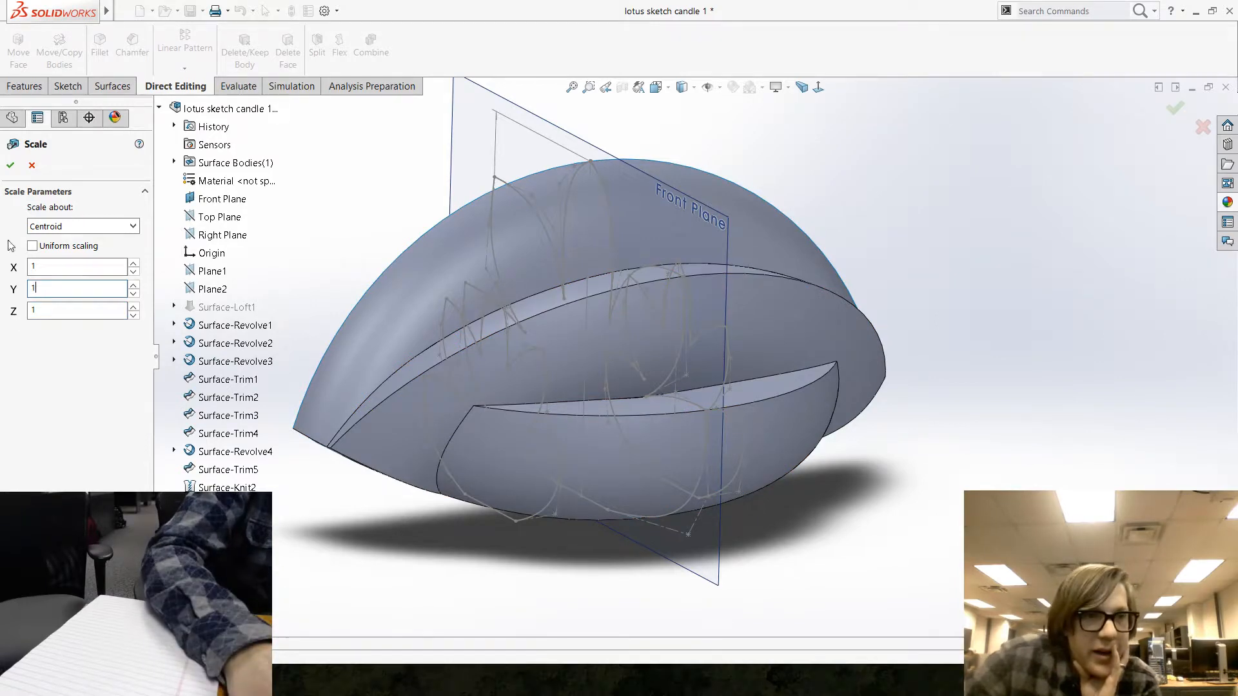
# Set the X scale factor to 0.5, choose the lotus surface body and apply the scale.
pyautogui.write('0.5')
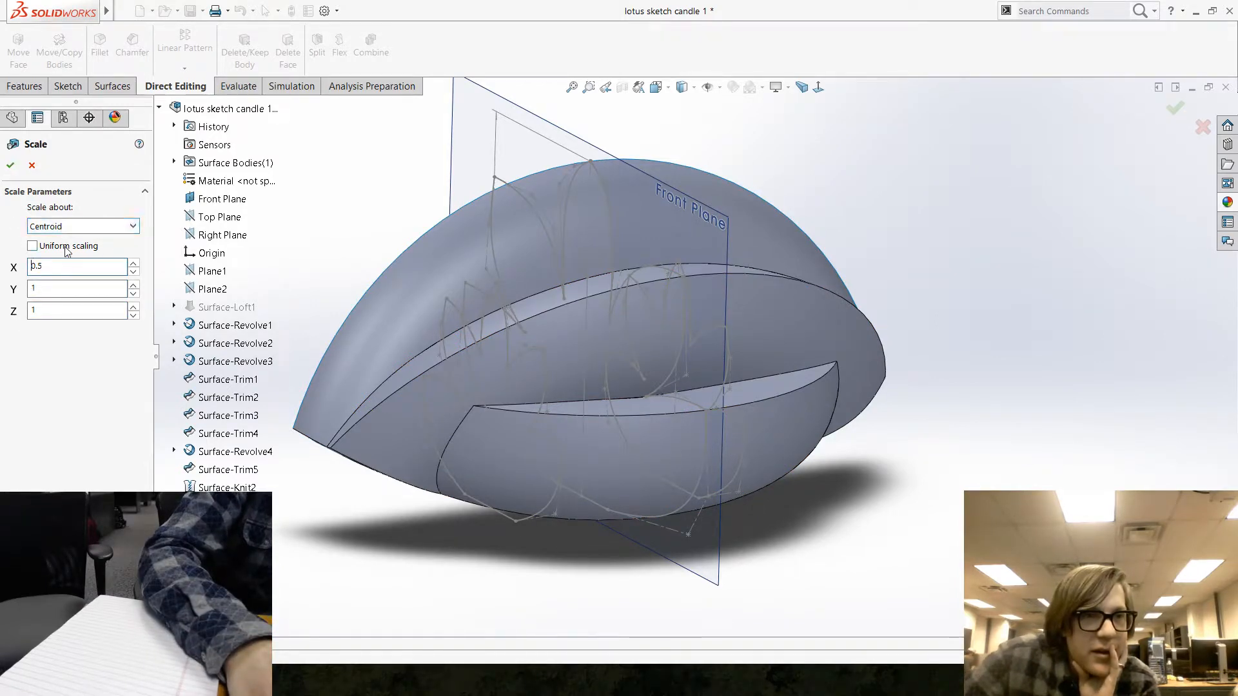
pyautogui.click(528, 277)
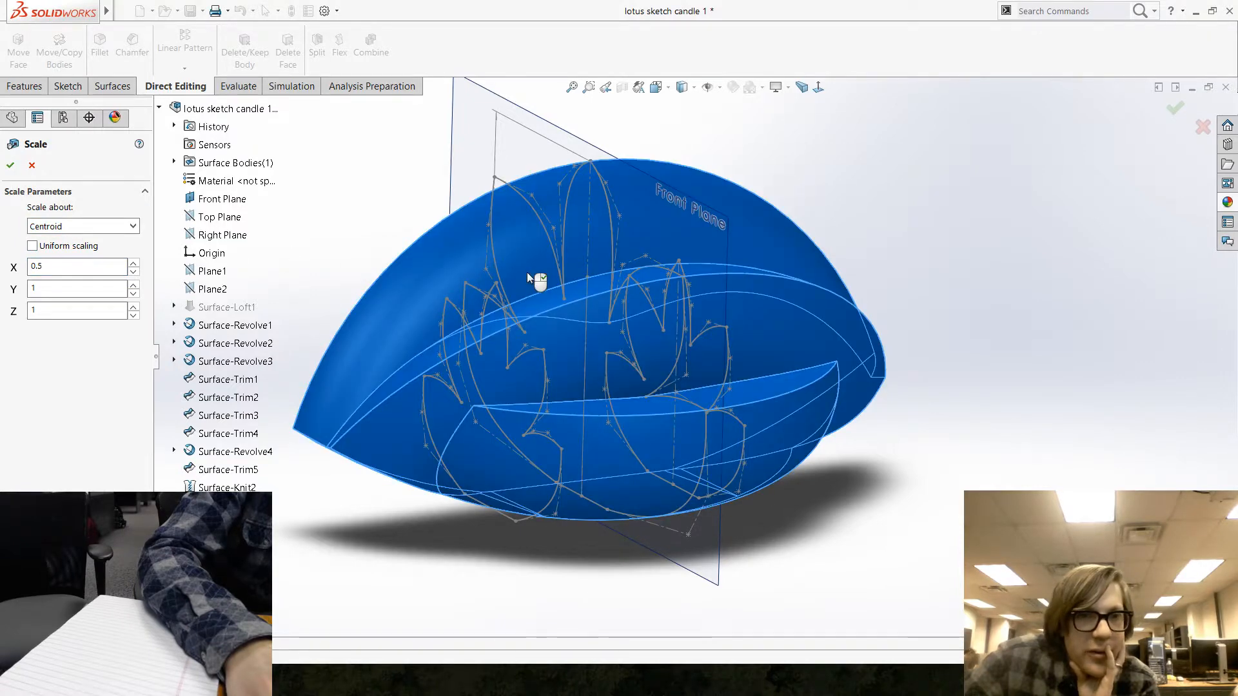
pyautogui.click(9, 166)
# Edit the lotus body's scale feature to use an X factor of 1 and a Z factor of 0.5.
pyautogui.moveTo(371, 434); pyautogui.dragTo(394, 445, button='middle')
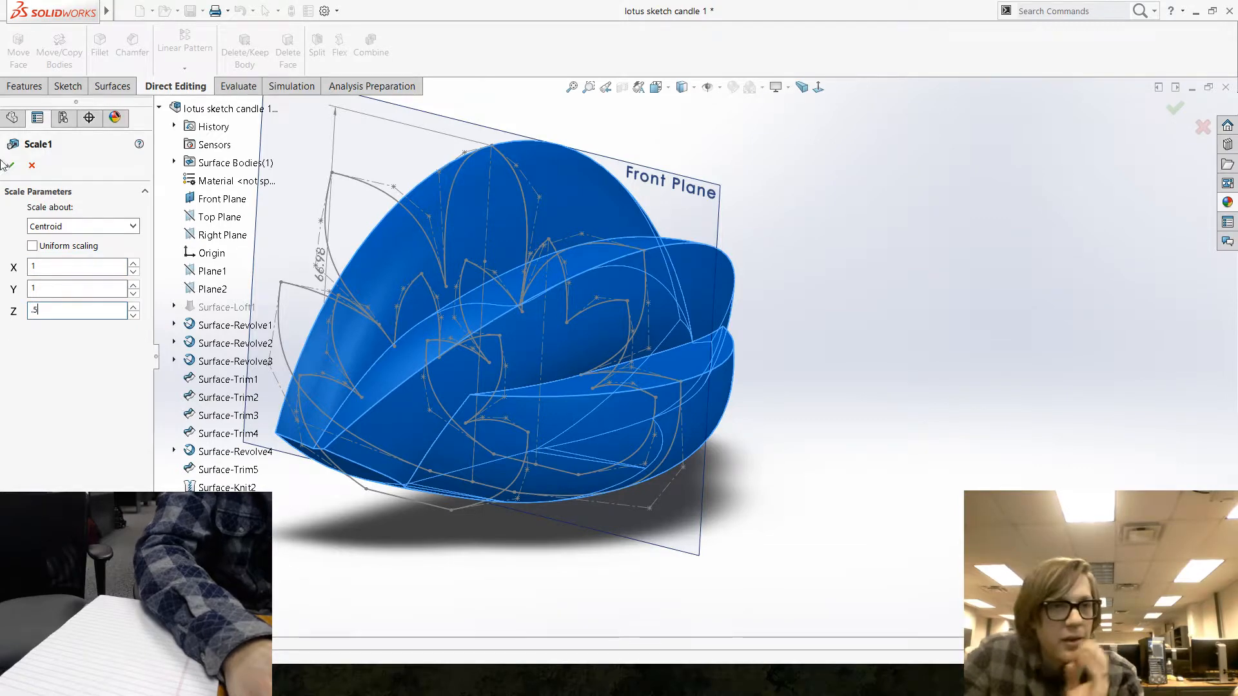
pyautogui.click(10, 165)
# Examine the scaled lotus body from the outside and through its open inner side.
pyautogui.moveTo(613, 393); pyautogui.dragTo(587, 417, button='middle')
pyautogui.scroll(-3, 564, 364)
pyautogui.scroll(5, 587, 413)
pyautogui.scroll(-2, 568, 367)
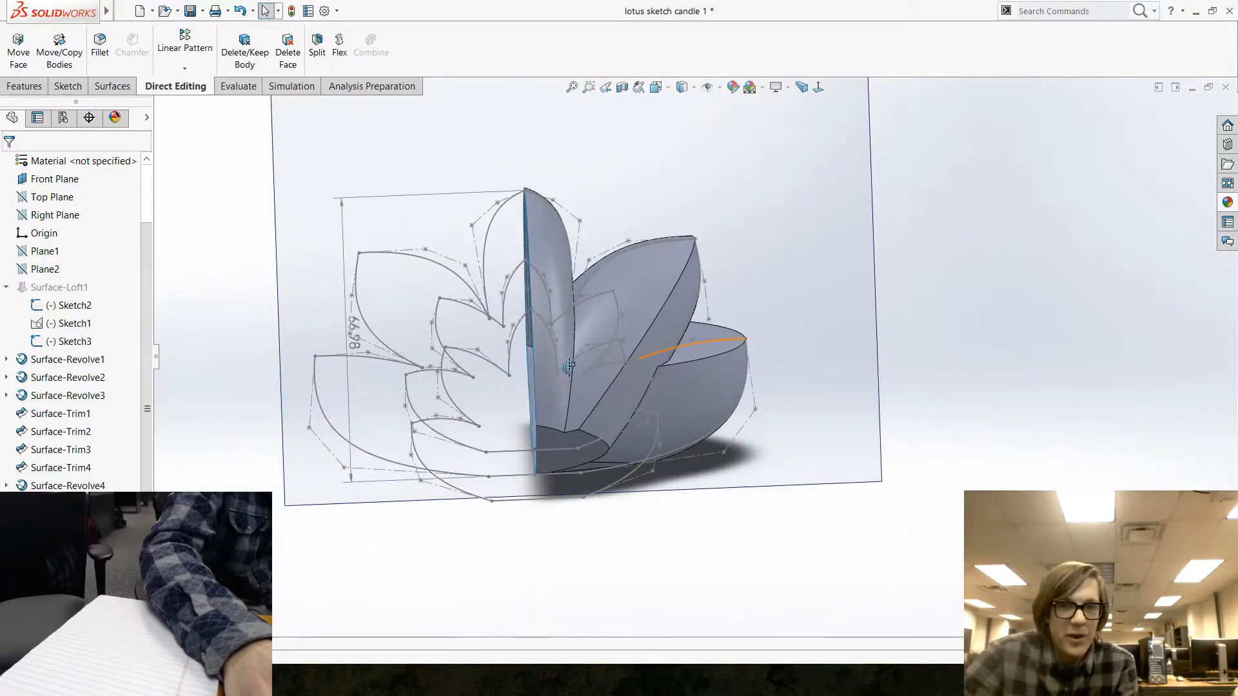
pyautogui.moveTo(569, 366); pyautogui.dragTo(513, 419, button='middle')
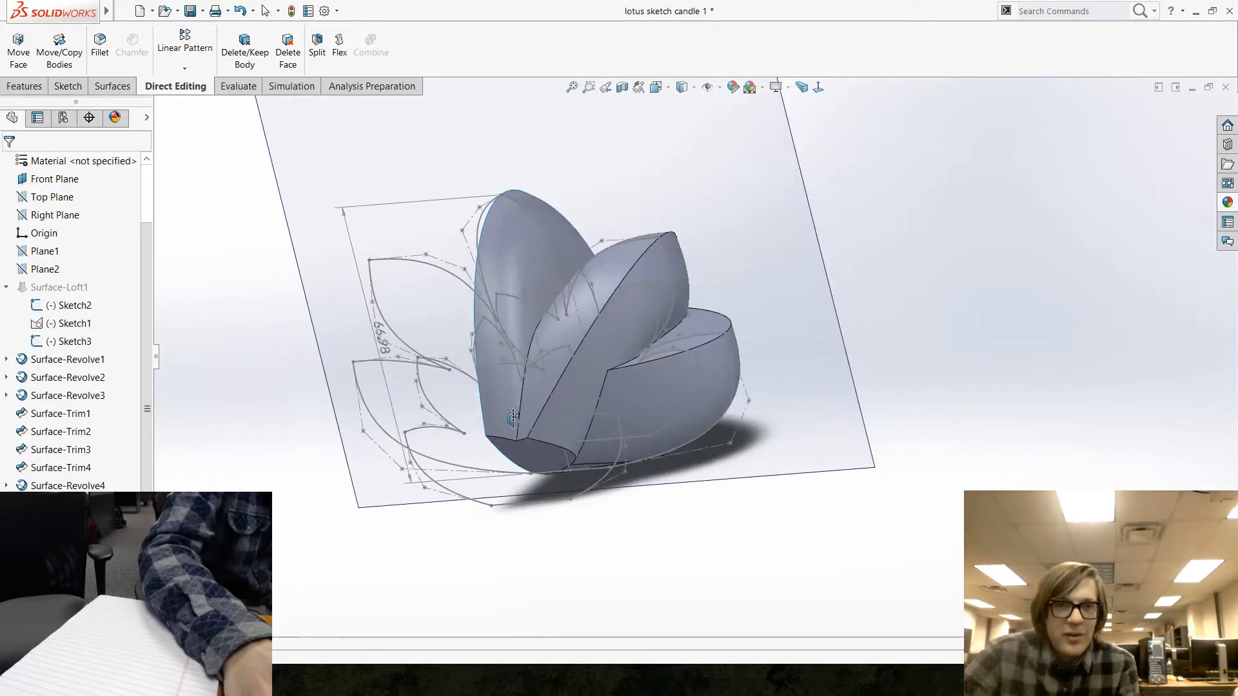
pyautogui.moveTo(594, 390); pyautogui.dragTo(536, 268, button='middle')
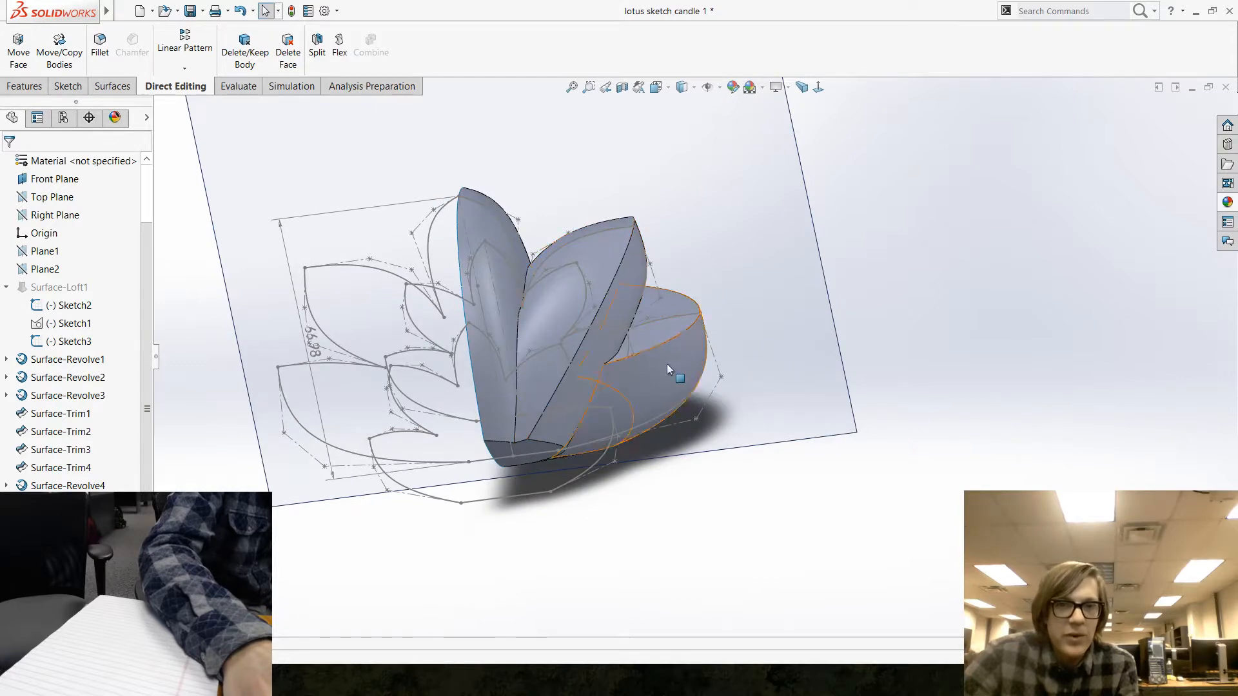
pyautogui.moveTo(538, 374); pyautogui.dragTo(573, 336, button='middle')
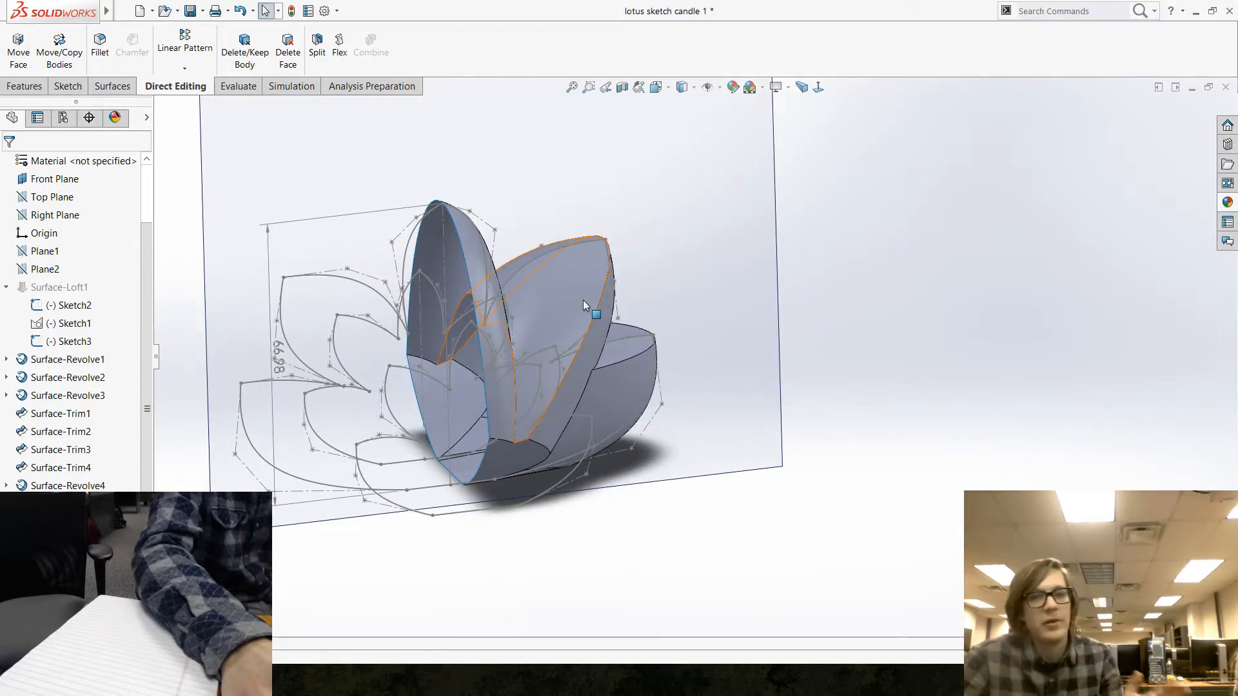
pyautogui.moveTo(519, 322); pyautogui.dragTo(474, 383, button='middle')
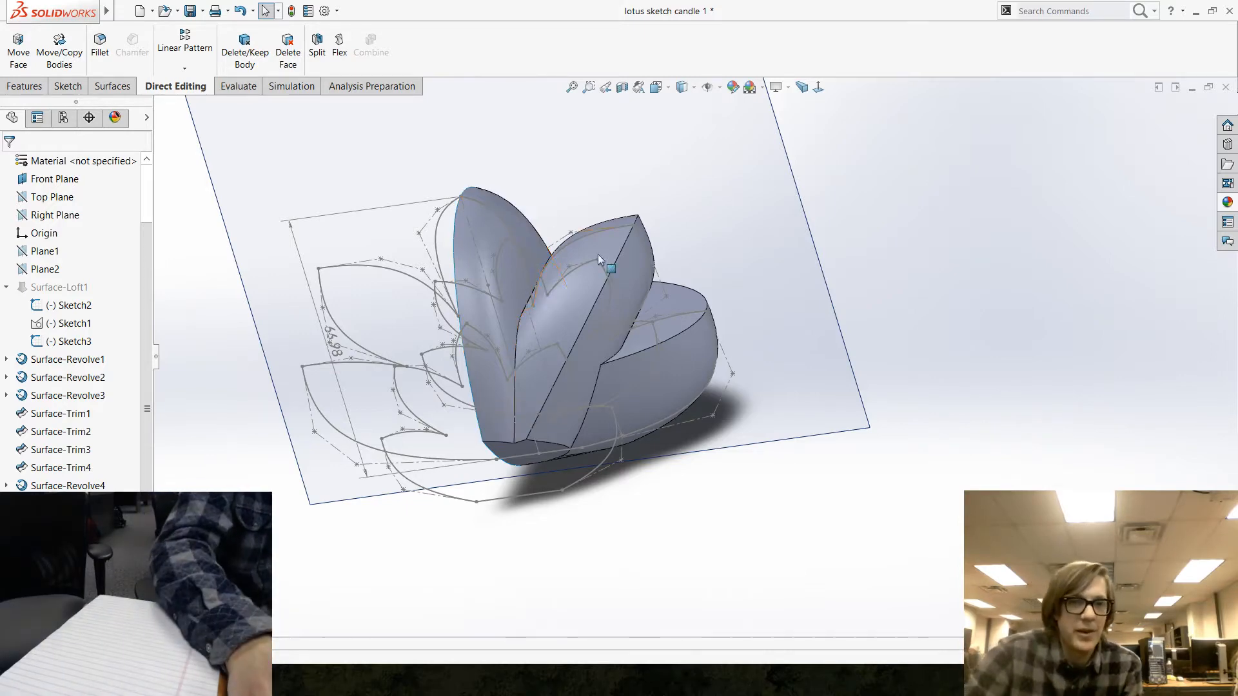
pyautogui.moveTo(590, 254); pyautogui.dragTo(628, 269, button='middle')
pyautogui.scroll(-2, 469, 405)
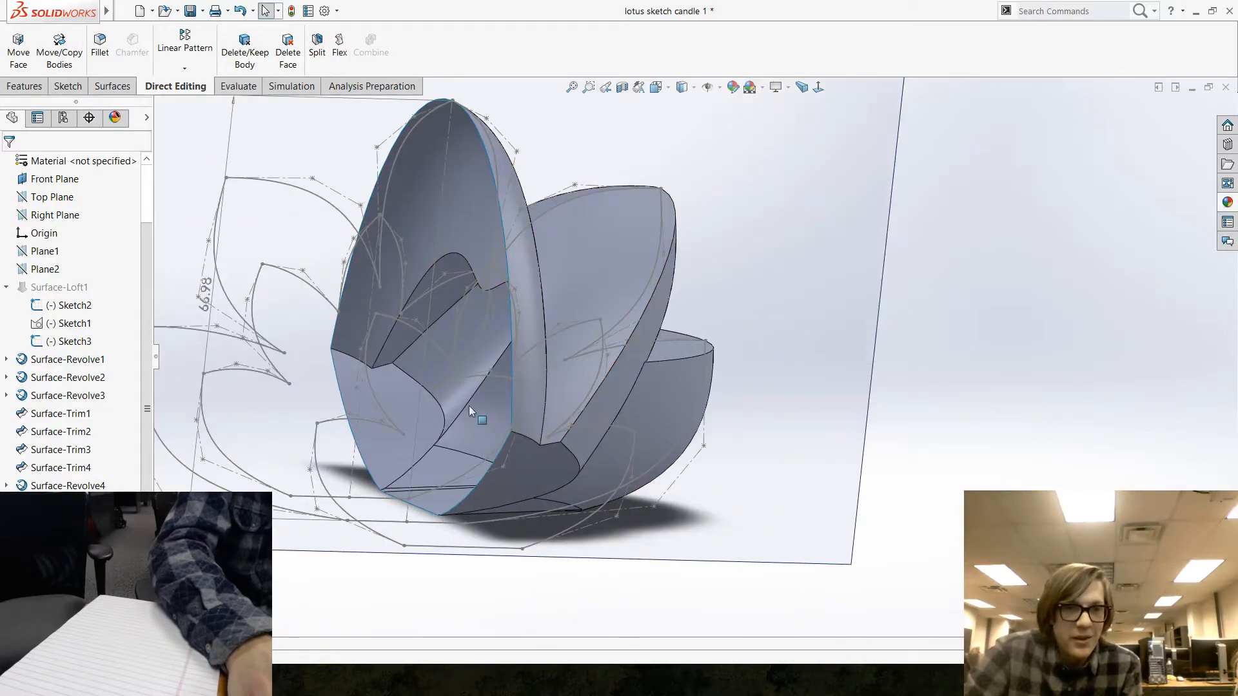
pyautogui.moveTo(424, 413); pyautogui.dragTo(459, 363, button='middle')
pyautogui.scroll(-2, 458, 364)
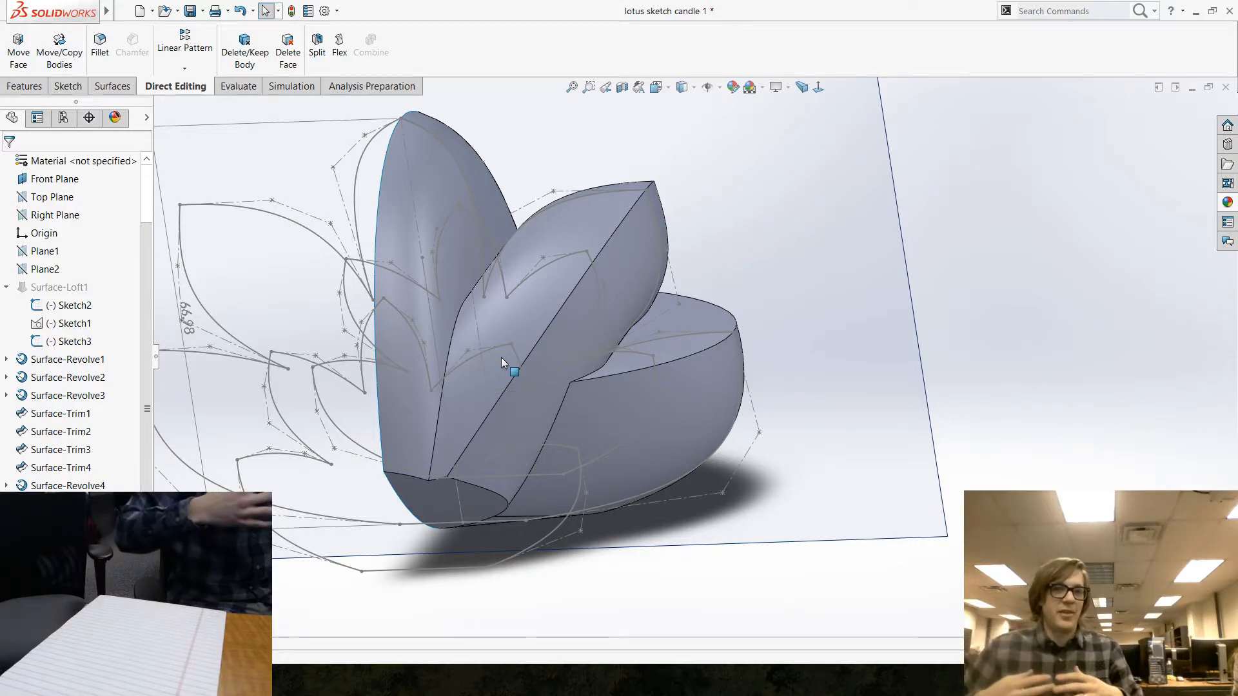
# Inspect the edge between the middle and lower petals up close and save the part.
pyautogui.scroll(-6, 501, 363)
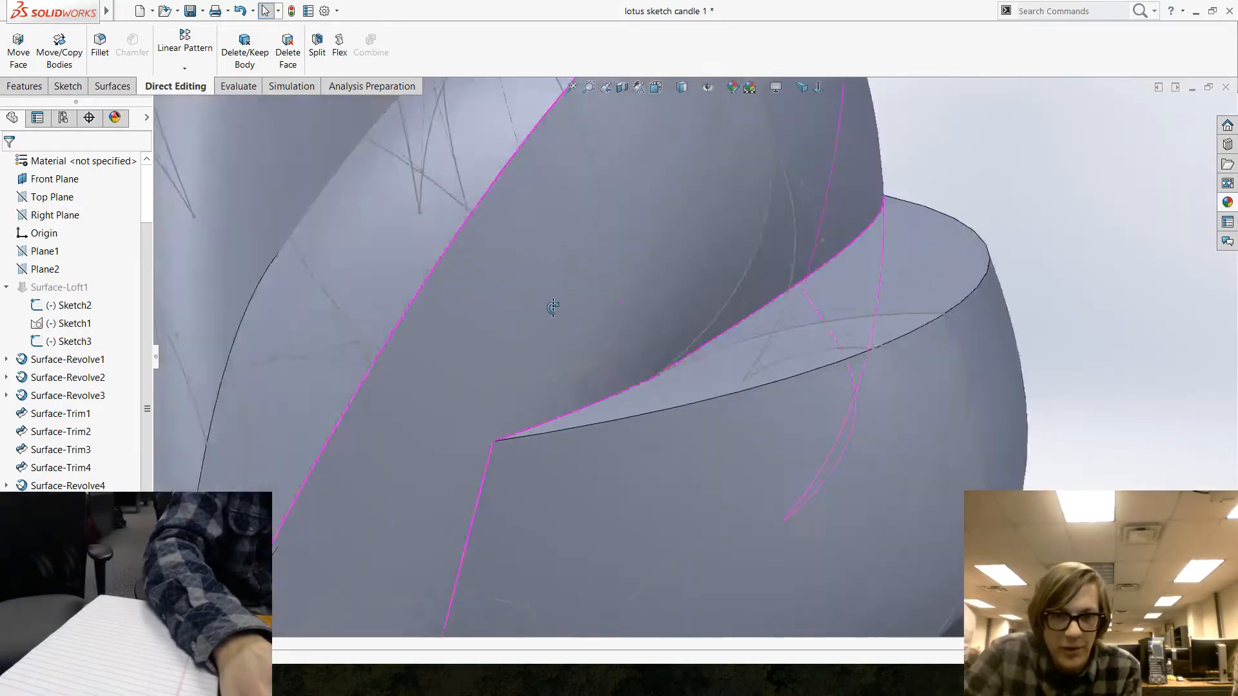
pyautogui.scroll(-5, 748, 362)
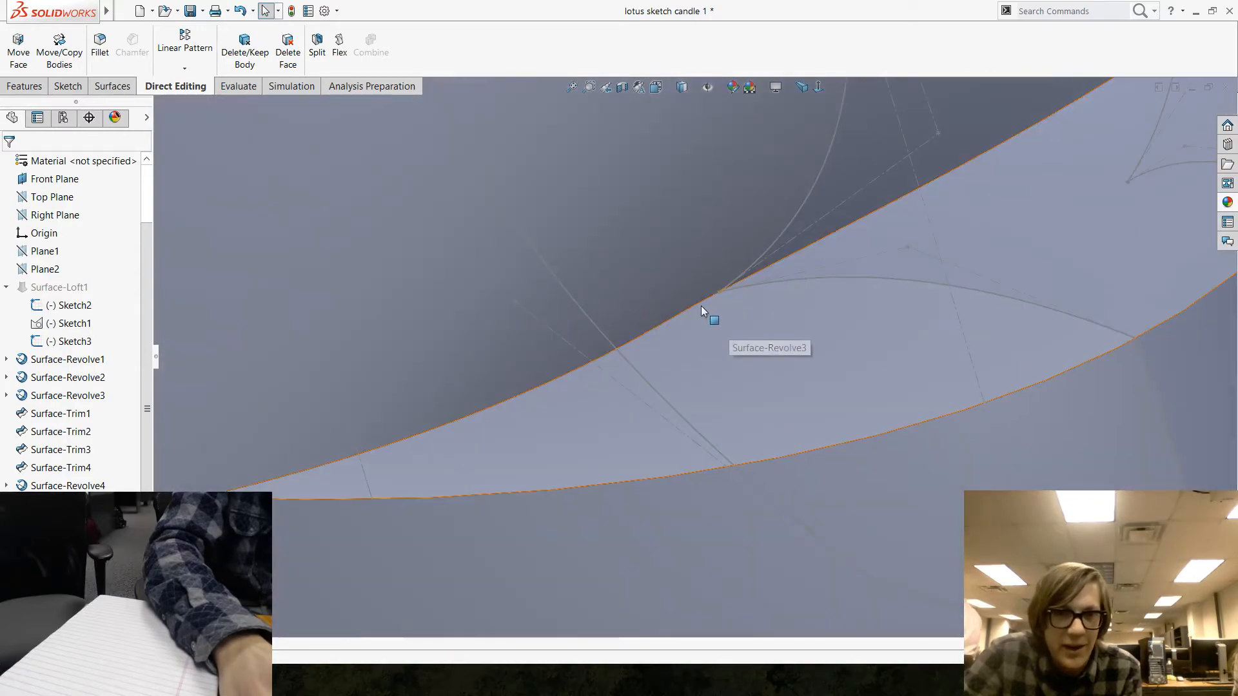
pyautogui.scroll(10, 509, 353)
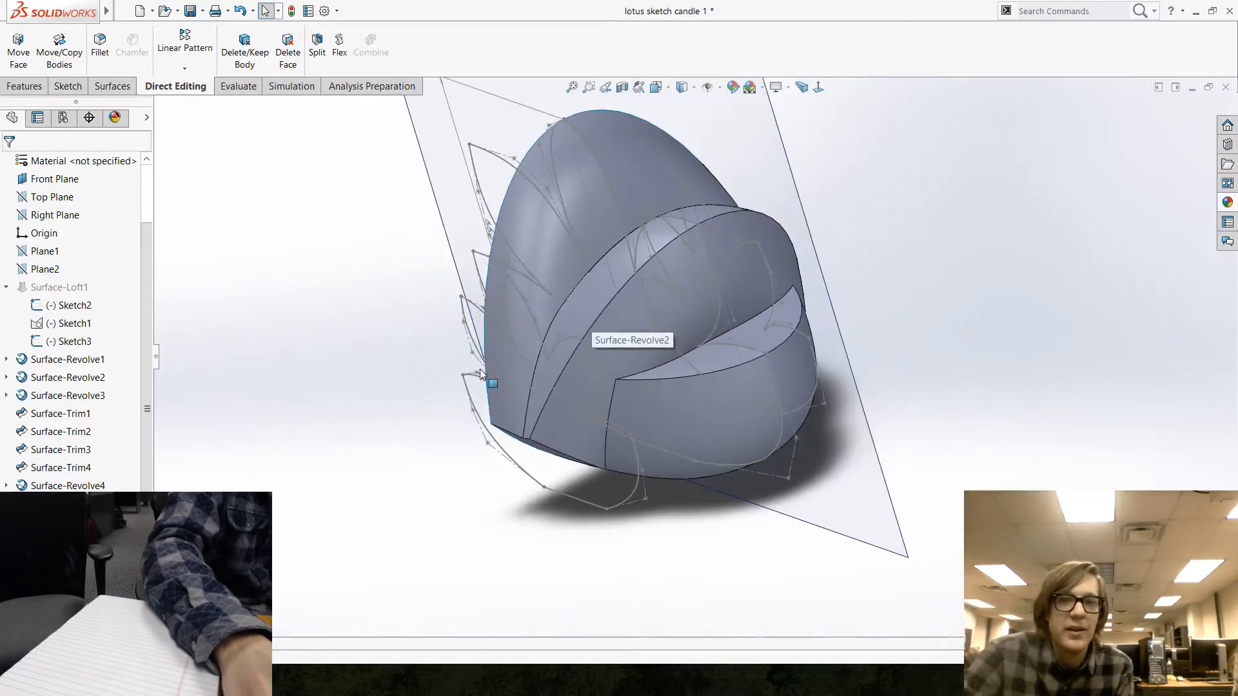
pyautogui.moveTo(480, 369); pyautogui.dragTo(566, 403, button='middle')
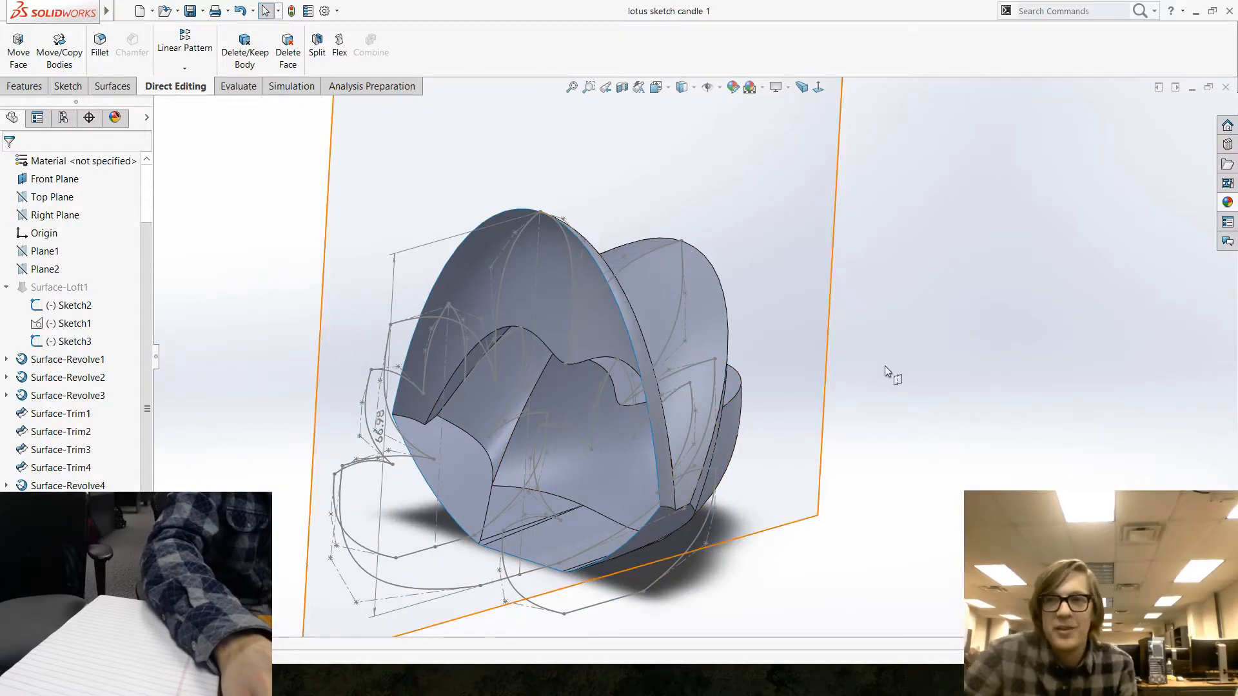
# Close the lotus candle part and switch to OBS.
pyautogui.click(1226, 87)
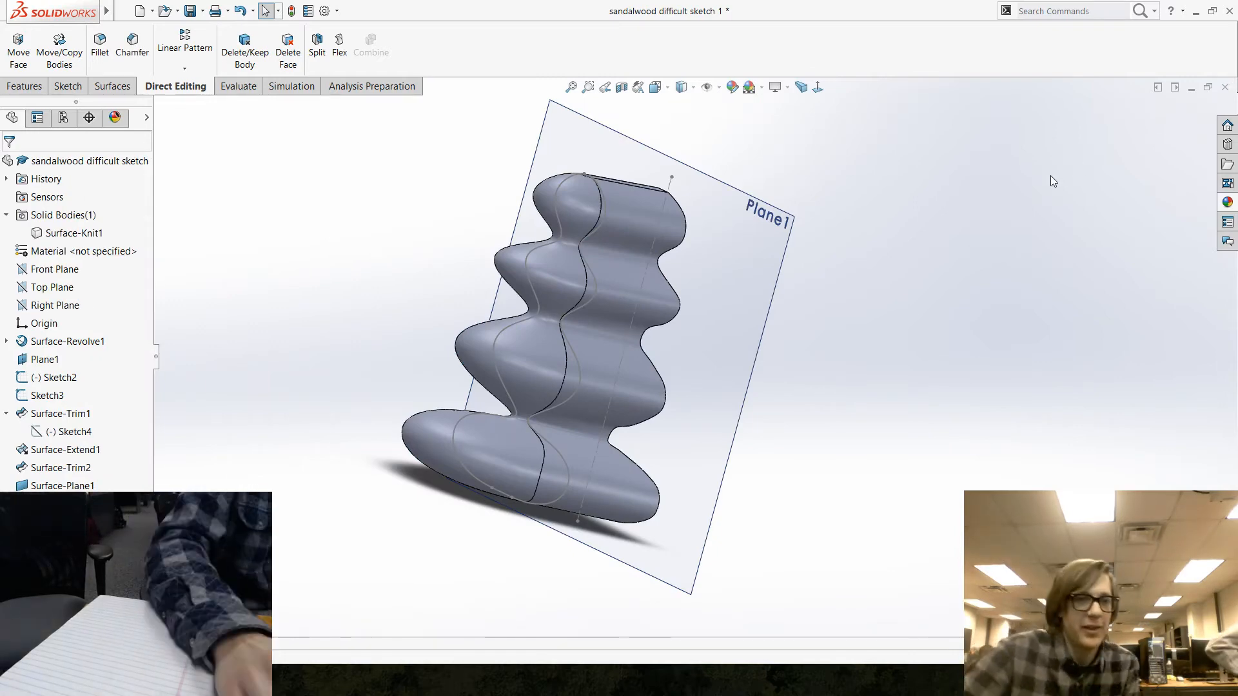
pyautogui.click(194, 680)
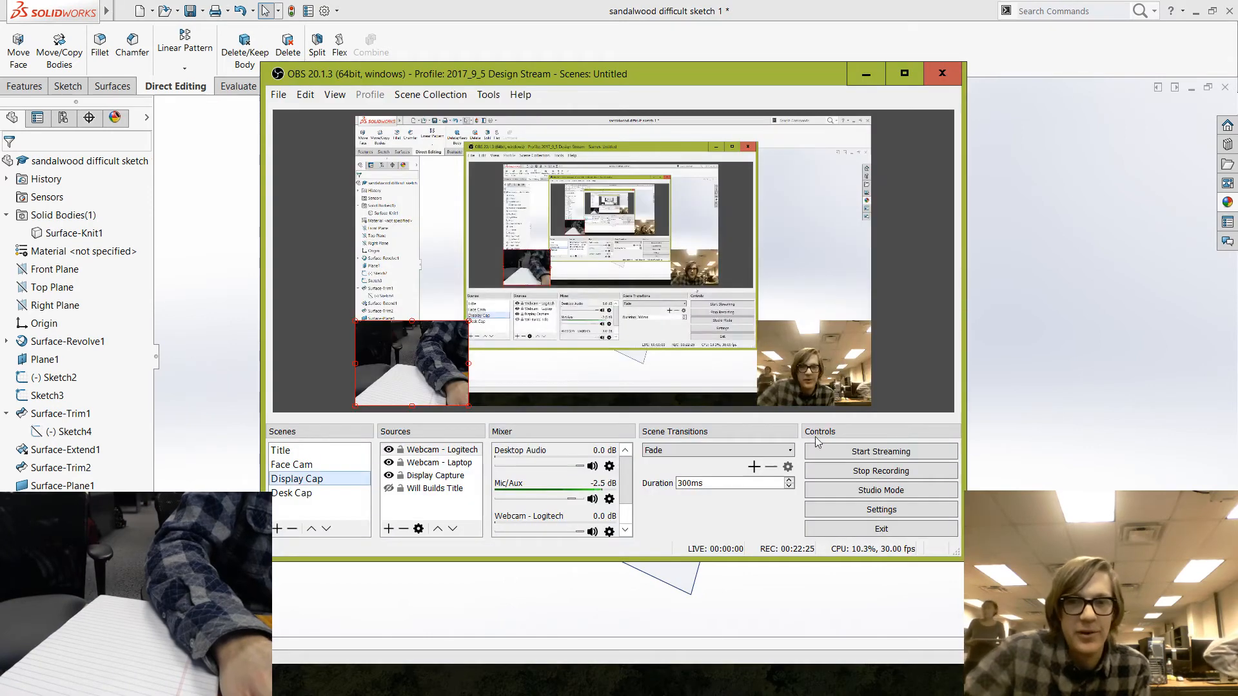